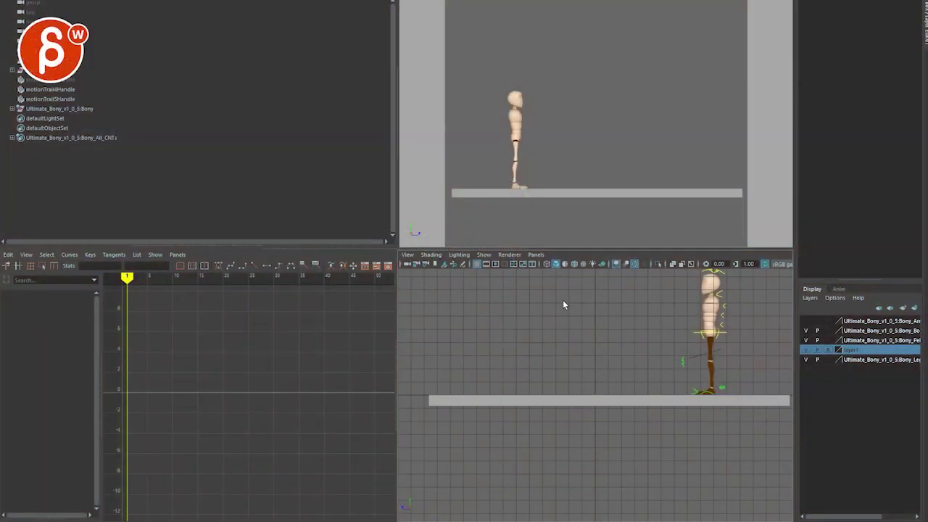
Step: Switch the lower viewport to the perspective camera and view the character and platform from the front
left_click(538, 255)
mouse_move(601, 269)
left_click(645, 267)
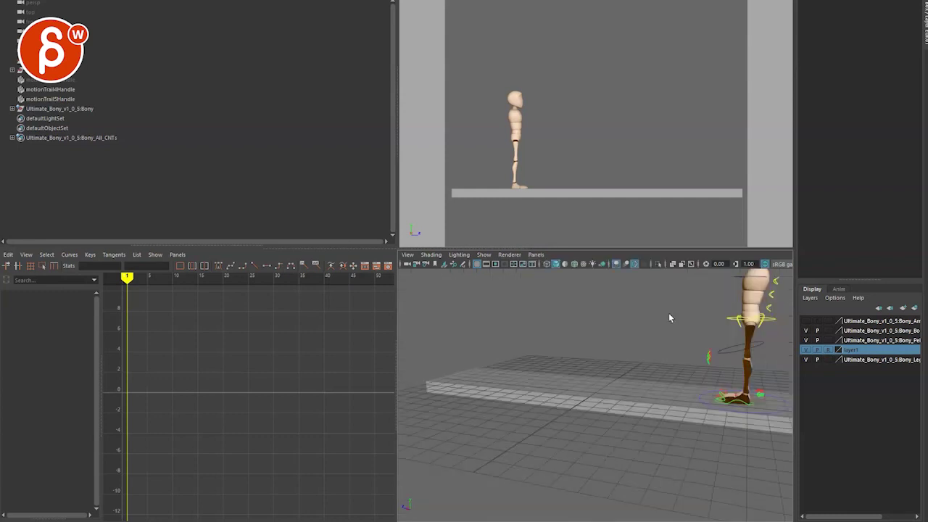
scroll(492, 477, "up", 1)
left_click_drag(492, 474, 681, 419, "alt")
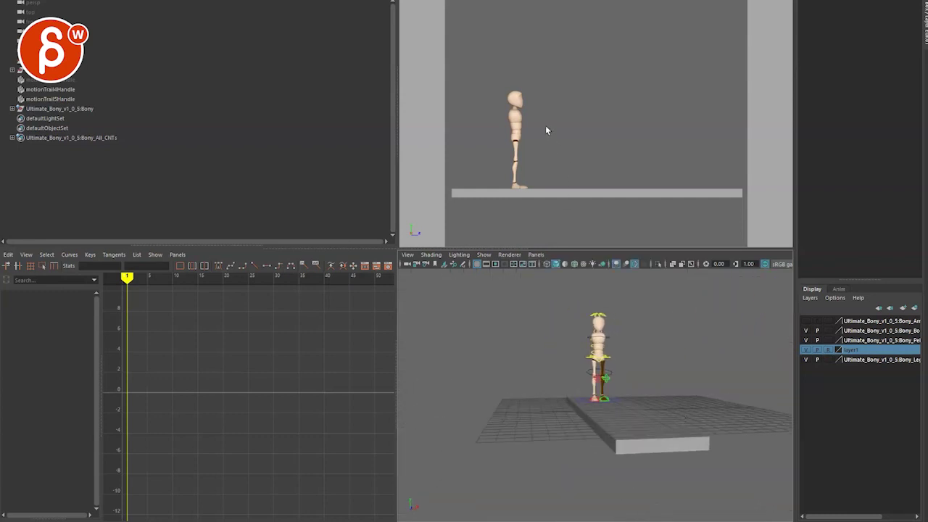
Step: Play back the jump animation, stop at frame 48 and view the character's legs from the side
key("alt+v")
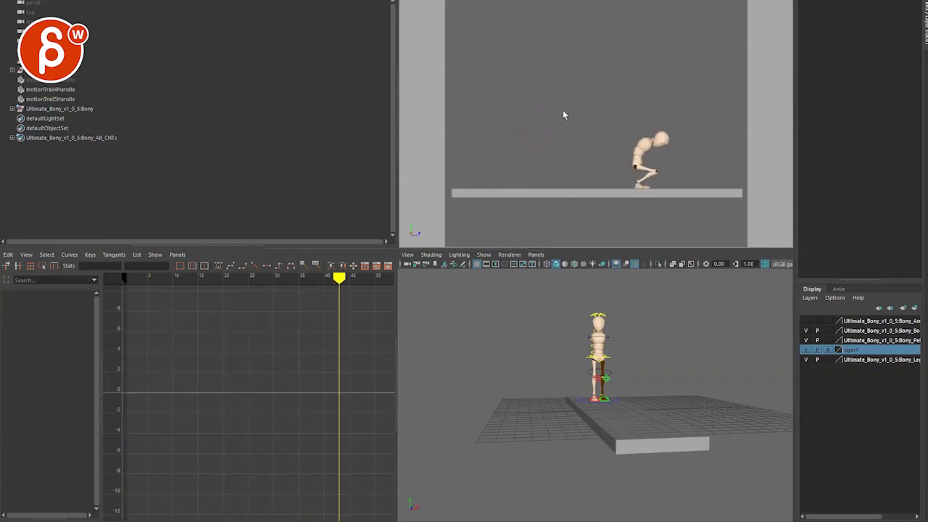
left_click_drag(237, 399, 271, 373)
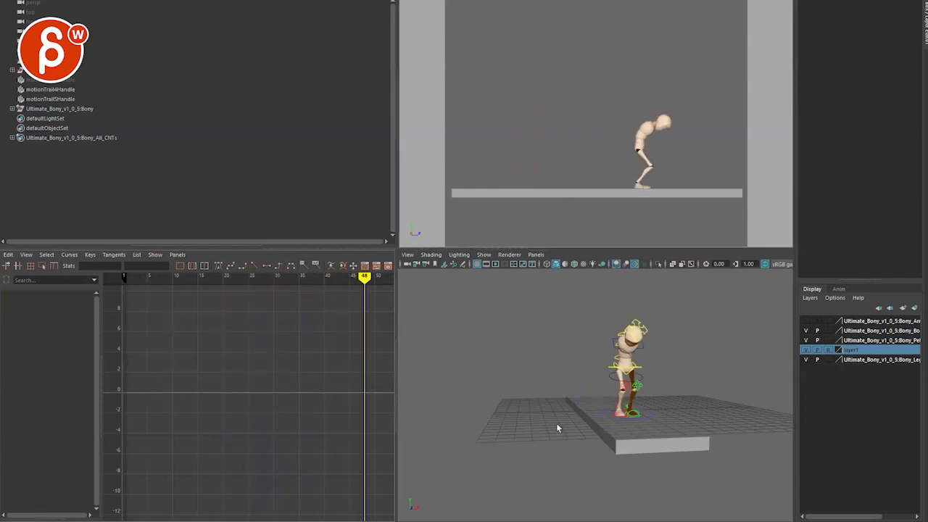
left_click_drag(558, 428, 590, 431, "alt")
right_click_drag(508, 442, 540, 488, "alt")
middle_click_drag(535, 472, 496, 482, "alt")
right_click_drag(501, 479, 586, 461, "alt")
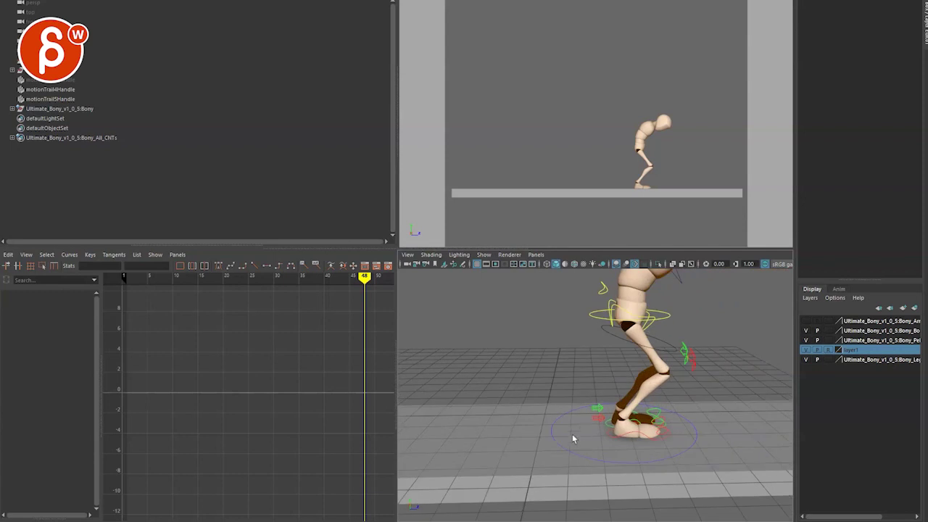
Step: Select the character's main ground control and scrub the animation to frame 34
left_click(566, 451)
left_click_drag(603, 482, 494, 448, "alt")
right_click_drag(495, 448, 470, 434, "alt")
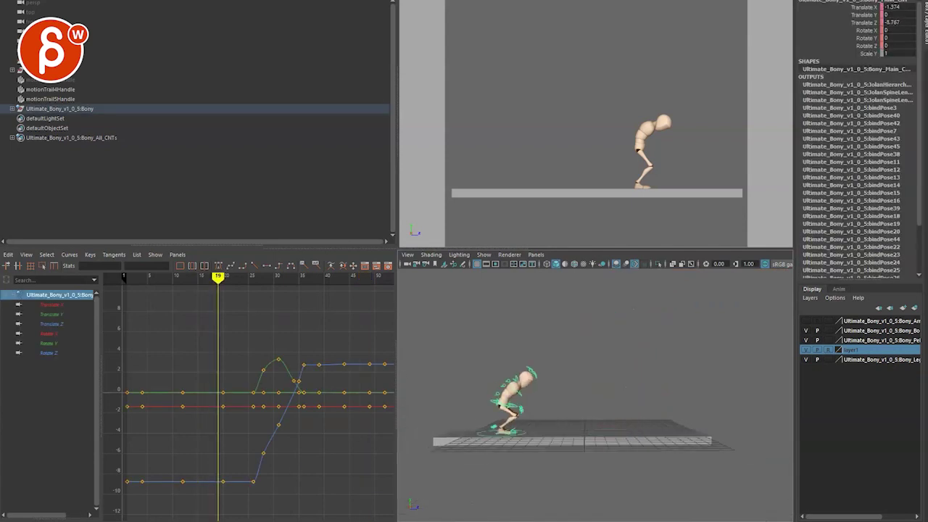
mouse_move(253, 277)
left_mouse_down()
mouse_move(375, 277)
mouse_move(249, 277)
mouse_move(294, 277)
left_mouse_up()
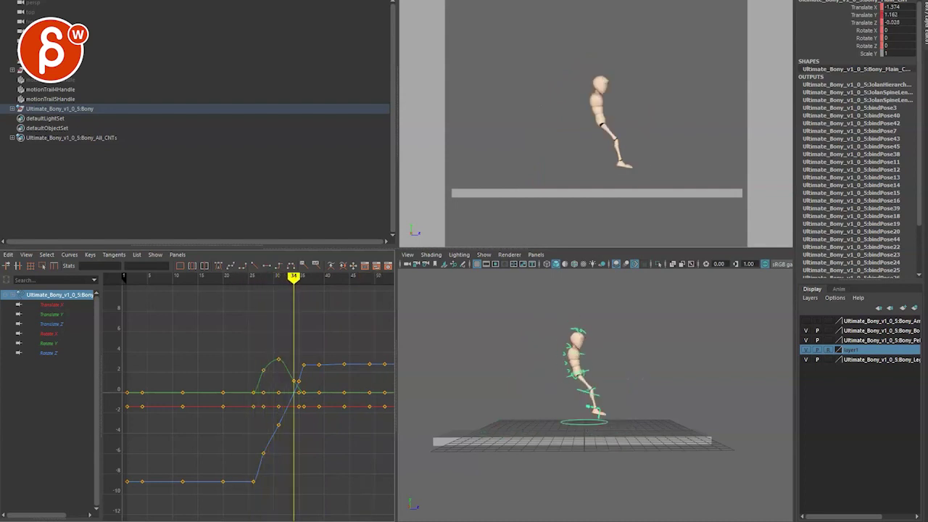
middle_click_drag(545, 381, 578, 399, "alt")
right_click_drag(578, 398, 630, 431, "alt")
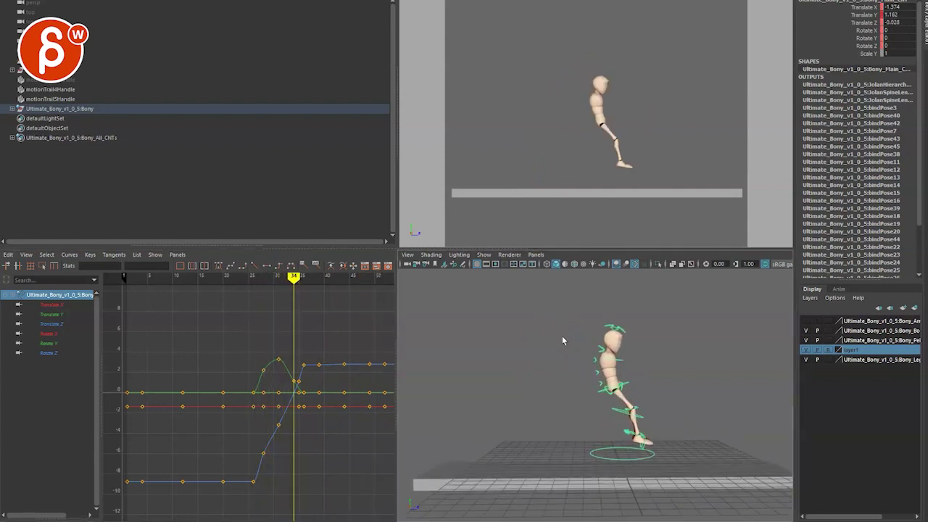
right_click_drag(563, 341, 573, 478, "alt")
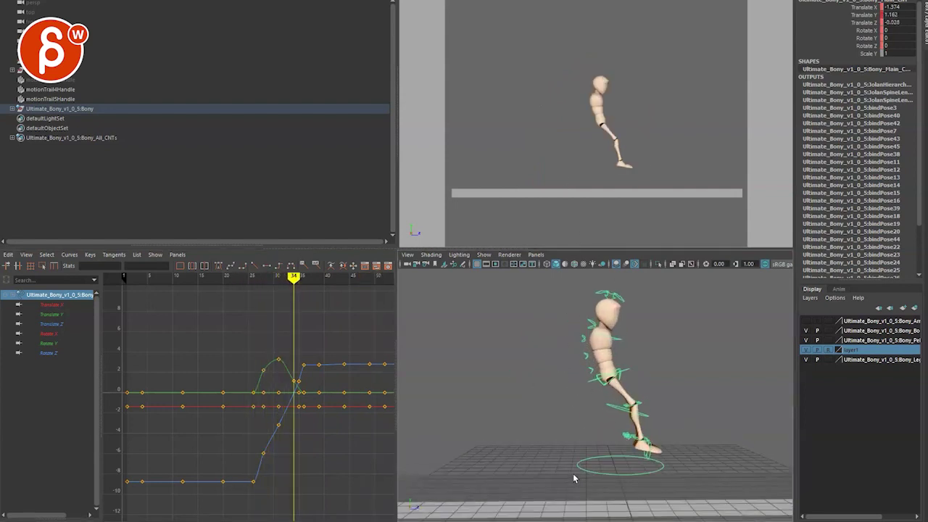
Step: Try moving the character's root control up and forward at frame 34
left_click(586, 400)
key("w")
right_click_drag(566, 383, 457, 417, "alt")
left_click_drag(599, 390, 621, 380)
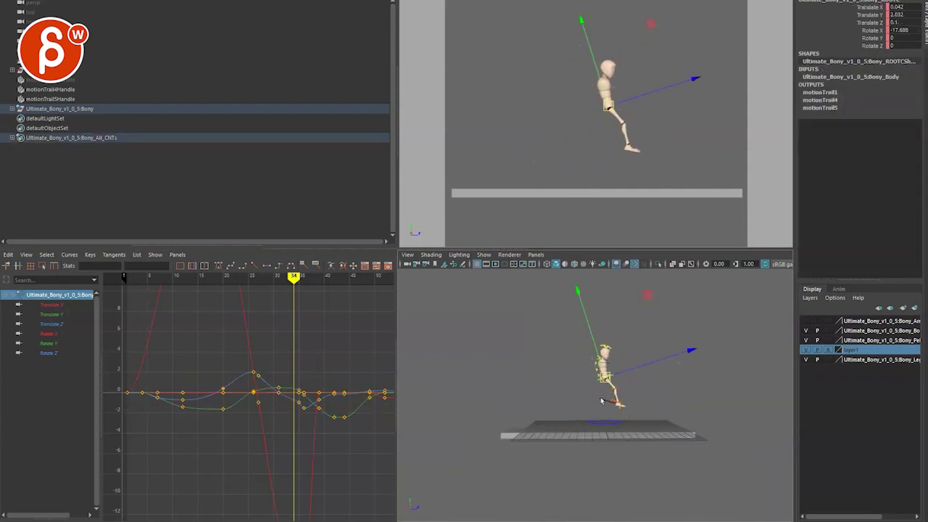
key("ctrl+z")
Step: Step through the landing frames to frame 42 to examine how the root control settles
right_click_drag(603, 400, 614, 500, "alt")
left_click_drag(595, 414, 601, 394, "alt")
key("alt+period")
key("alt+period")
key("alt+period")
key("alt+period")
key("alt+period")
key("alt+period")
key("alt+period")
key("alt+period")
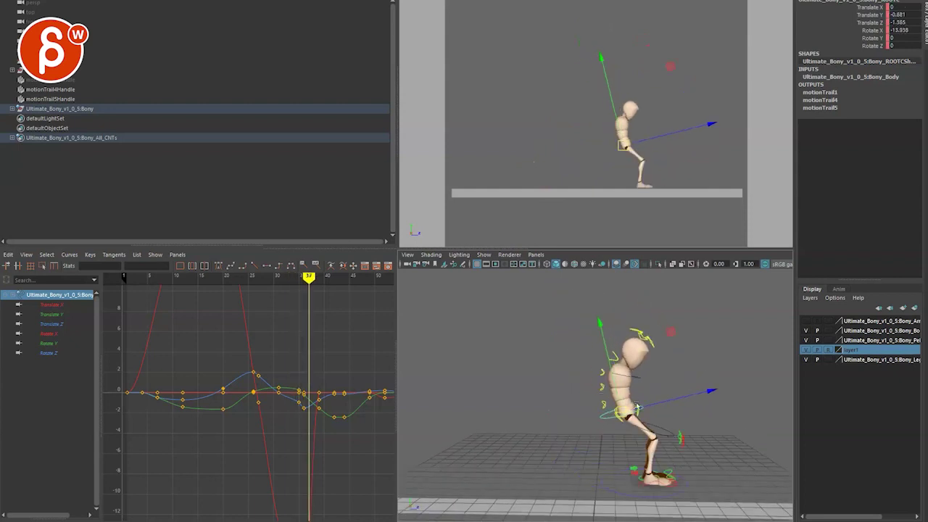
key("q")
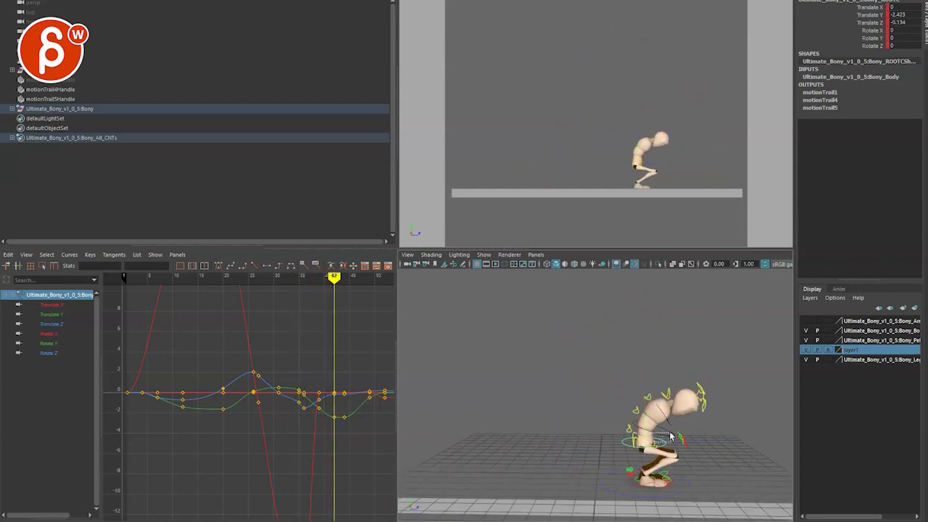
Step: Try moving the root control up and backward at frame 42, and return to frame 34
key("w")
left_click_drag(644, 444, 614, 429)
key("ctrl+z")
key("q")
key("comma")
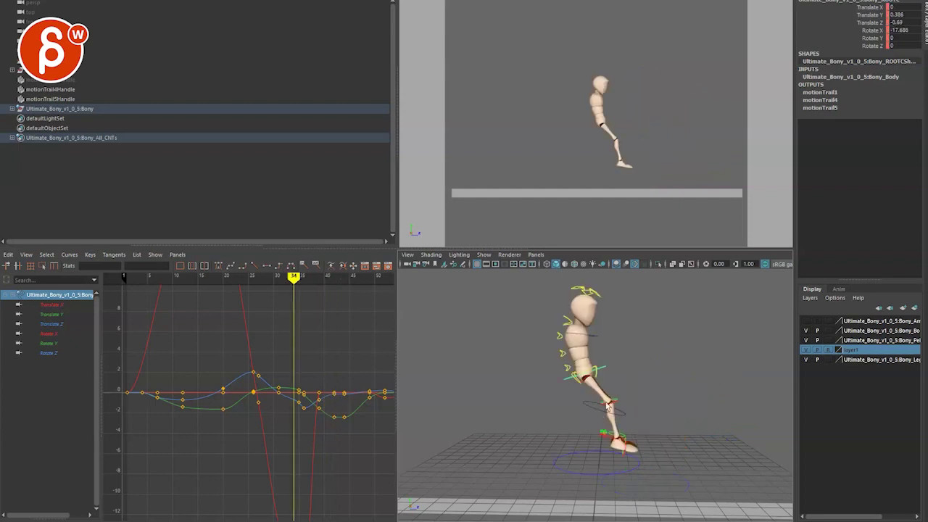
Step: Select the root control, maximize the camera view and turn on the display of motion trails in it
scroll(569, 391, "down", 3)
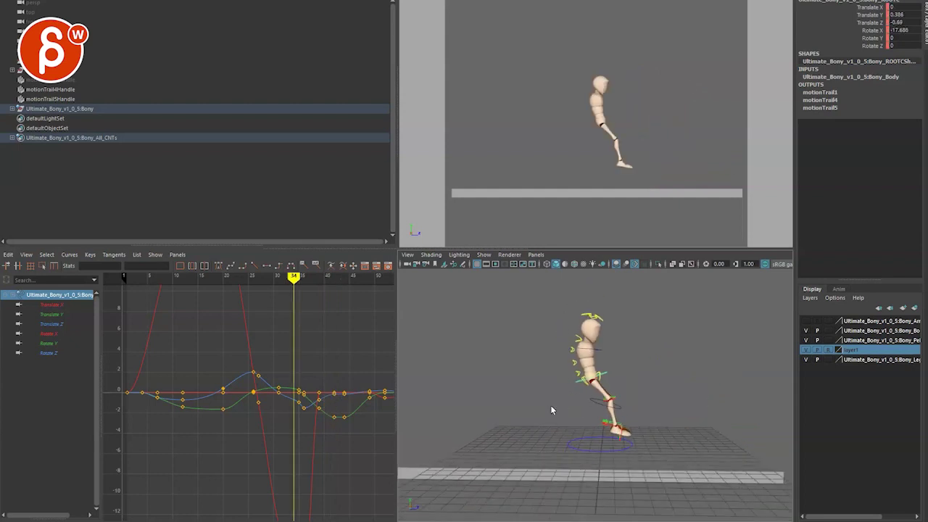
left_click_drag(553, 452, 577, 424, "alt")
left_click_drag(516, 433, 535, 431, "alt")
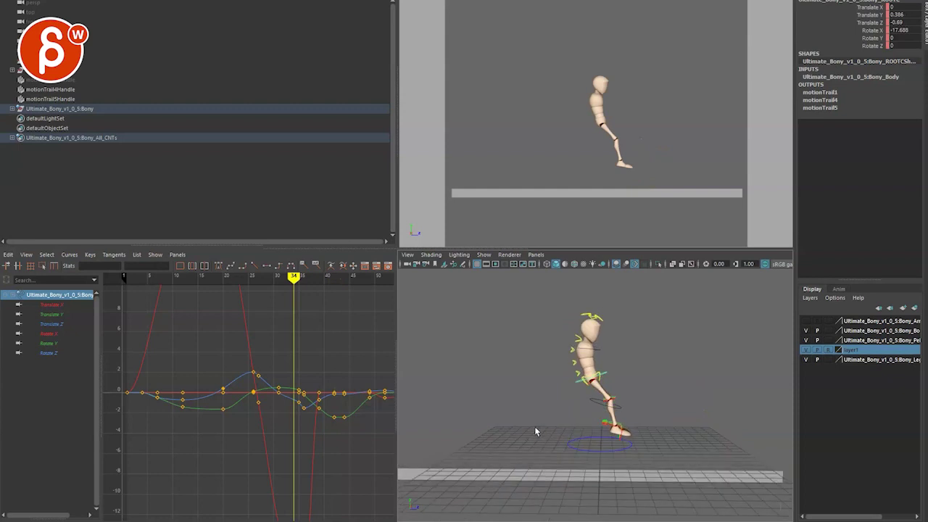
left_click(578, 390)
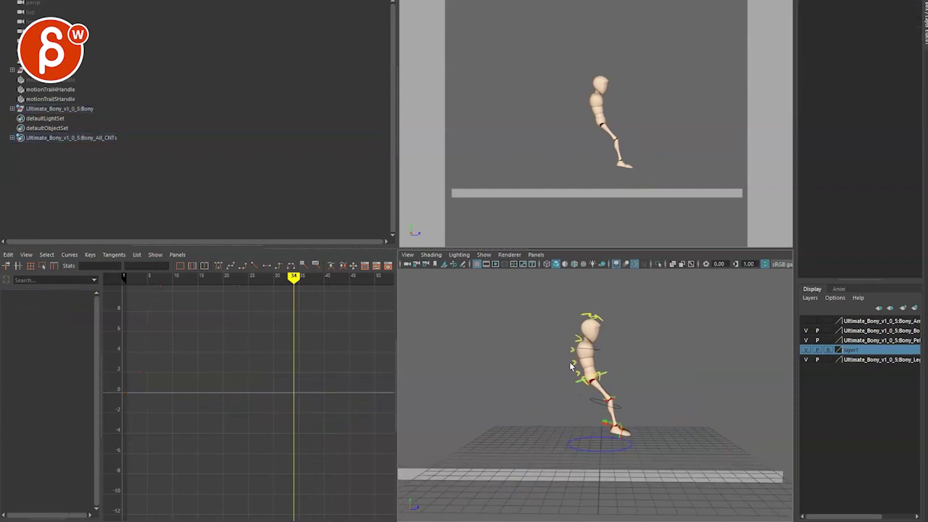
left_click(576, 381)
key("space")
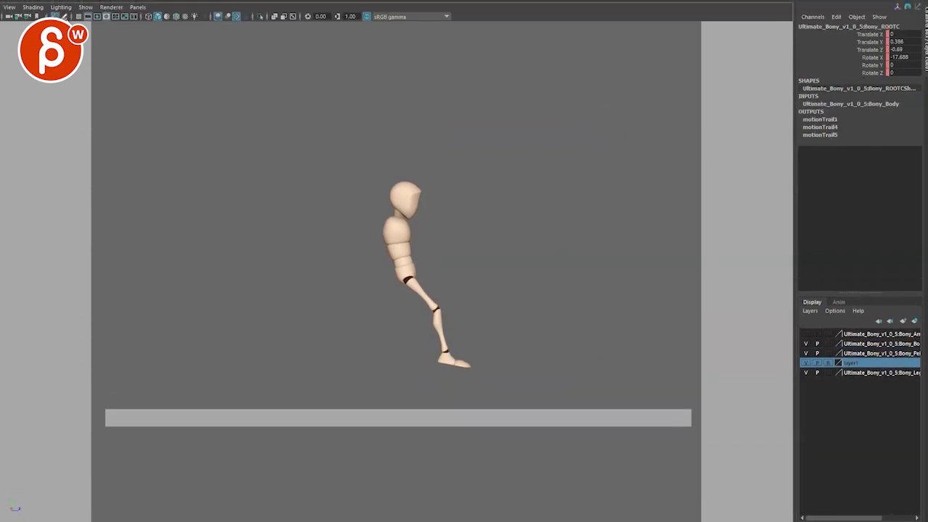
left_click(86, 7)
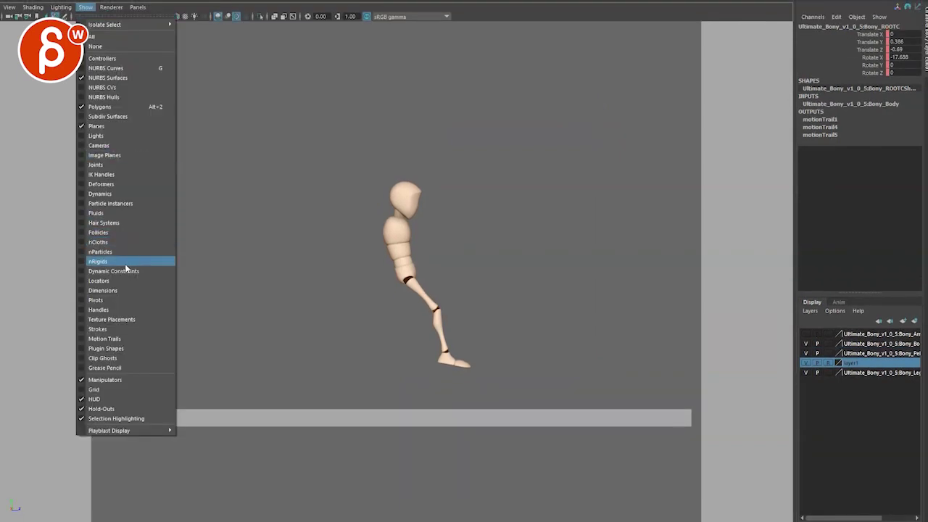
left_click(116, 339)
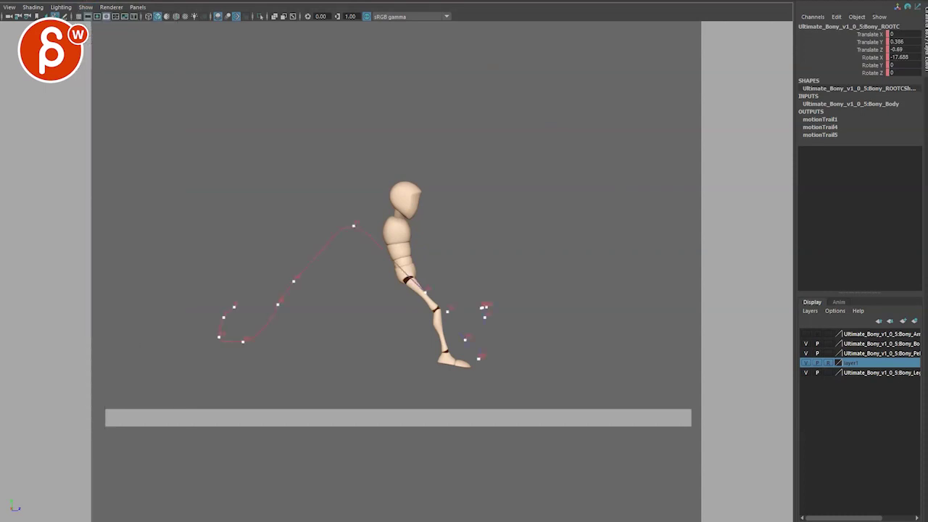
Step: Create a motion trail for the root control and scrub through the jump to examine its path
left_click(216, 0)
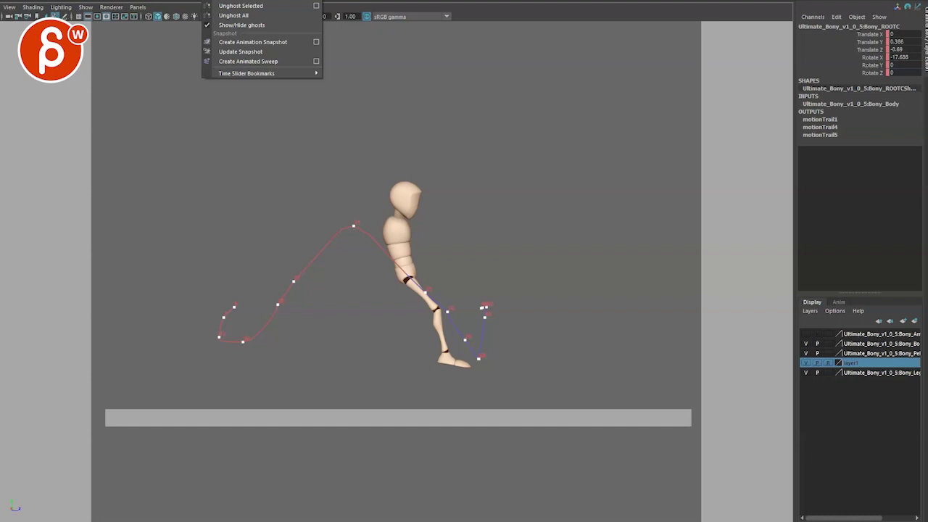
left_click(251, 0)
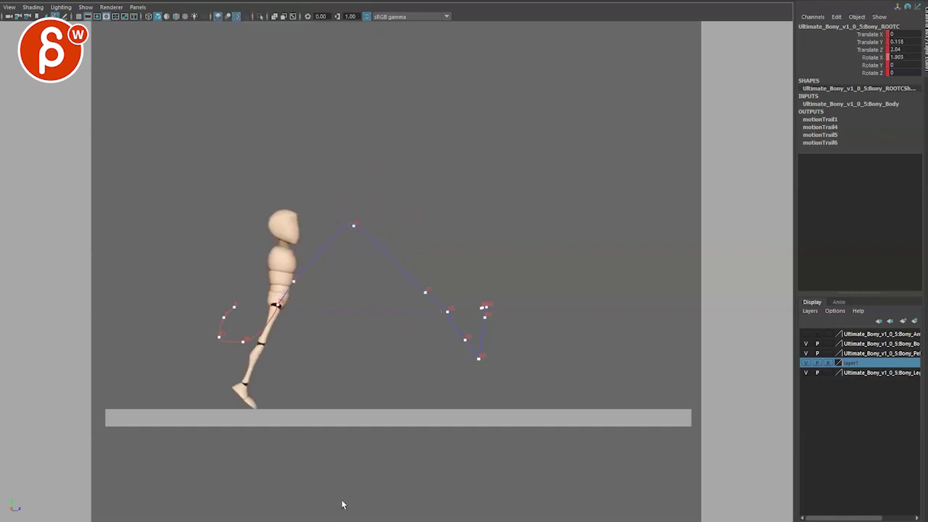
left_click_drag(343, 505, 342, 521)
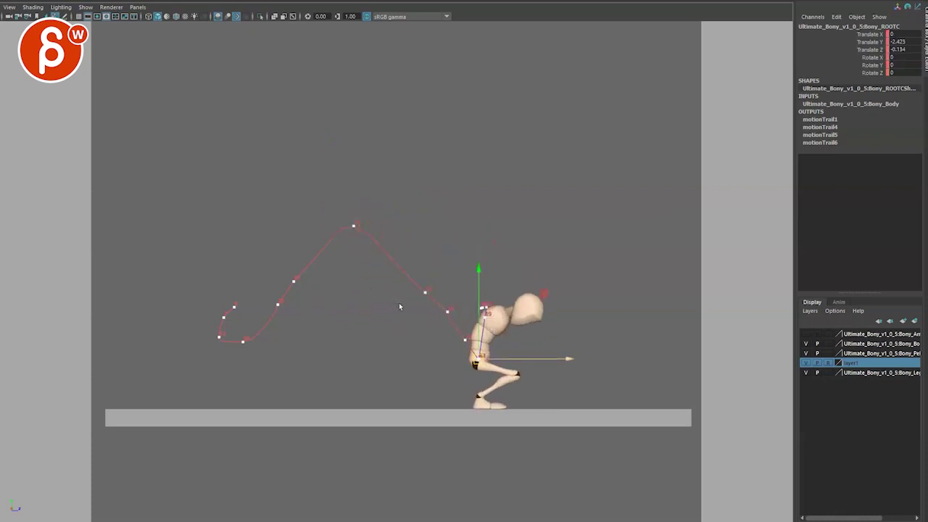
key("q")
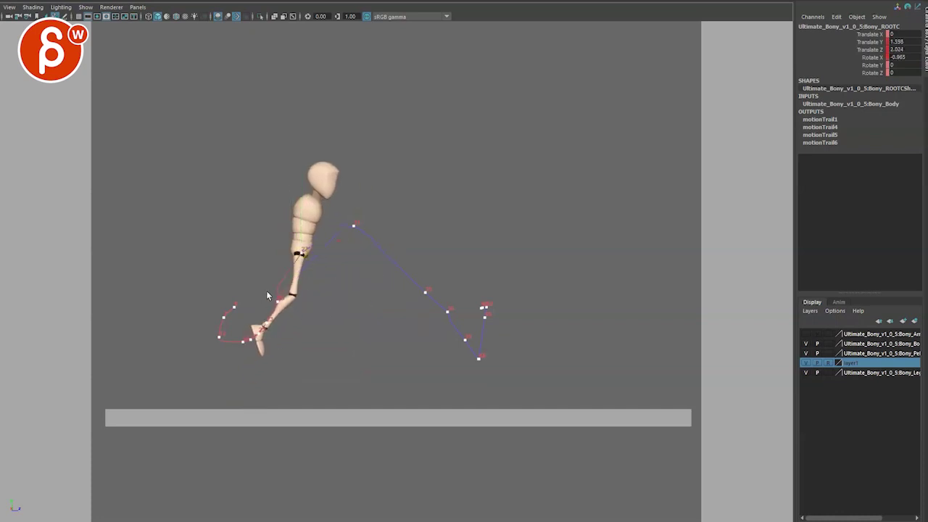
Step: Select the motion trail and examine the root control's animation curves around frame 27 in the Graph Editor
left_click(294, 337)
key("space")
key("a")
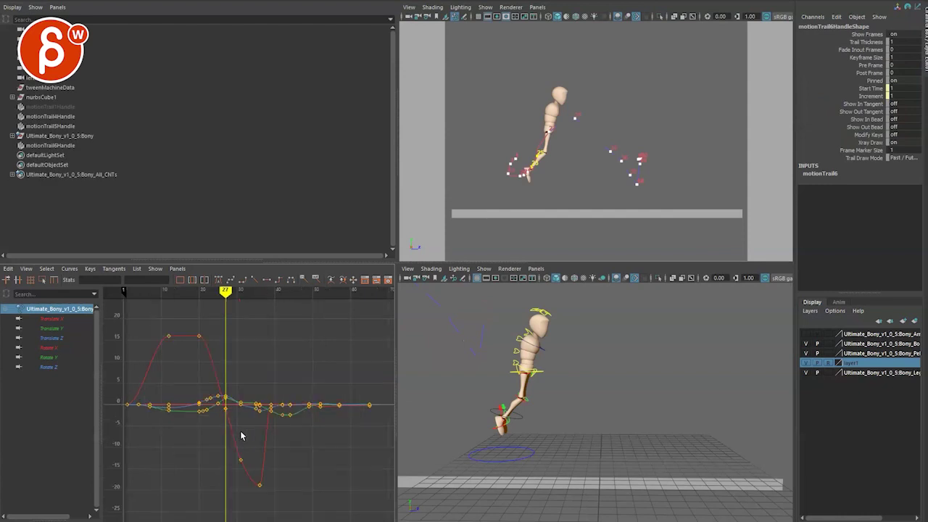
left_click_drag(202, 422, 258, 392)
key("f")
left_click(212, 462)
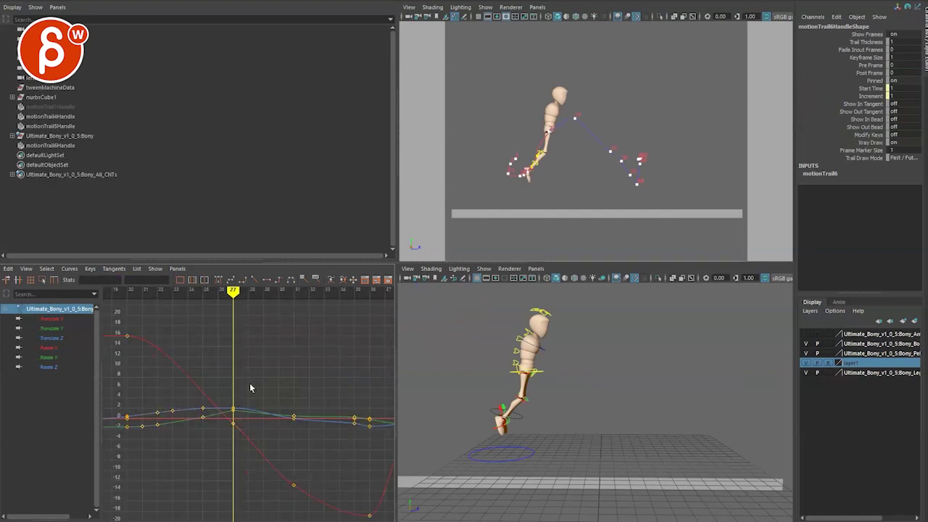
key("space")
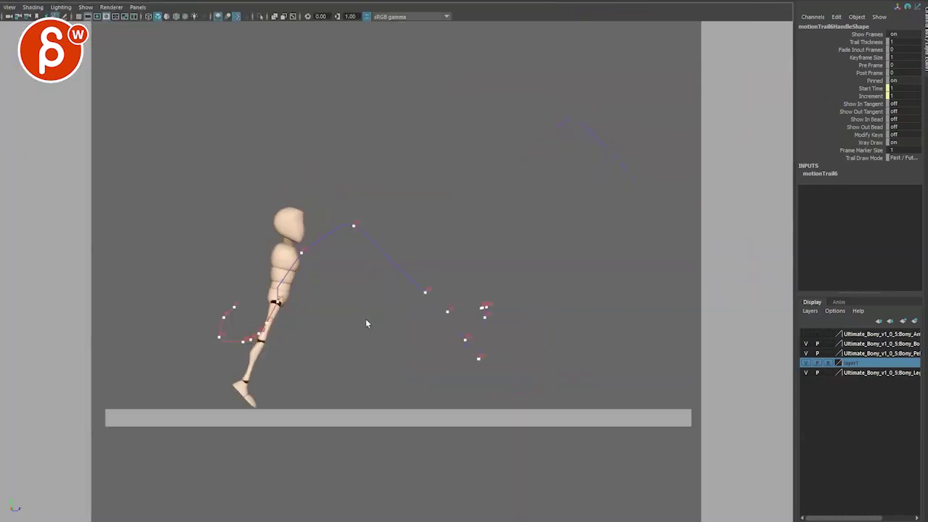
Step: Step through the takeoff frames in the camera view and select the root control at frame 25
key("alt+comma")
key("alt+period")
key("alt+period")
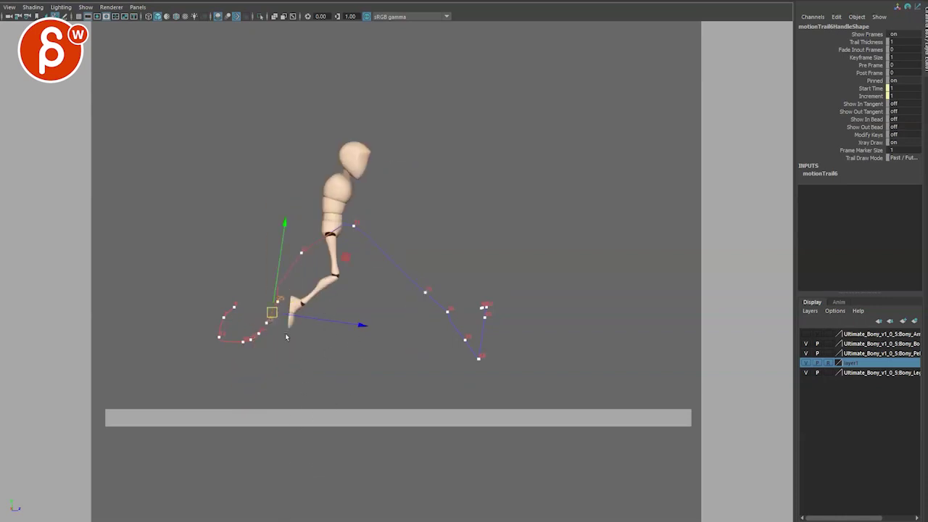
left_click(303, 312)
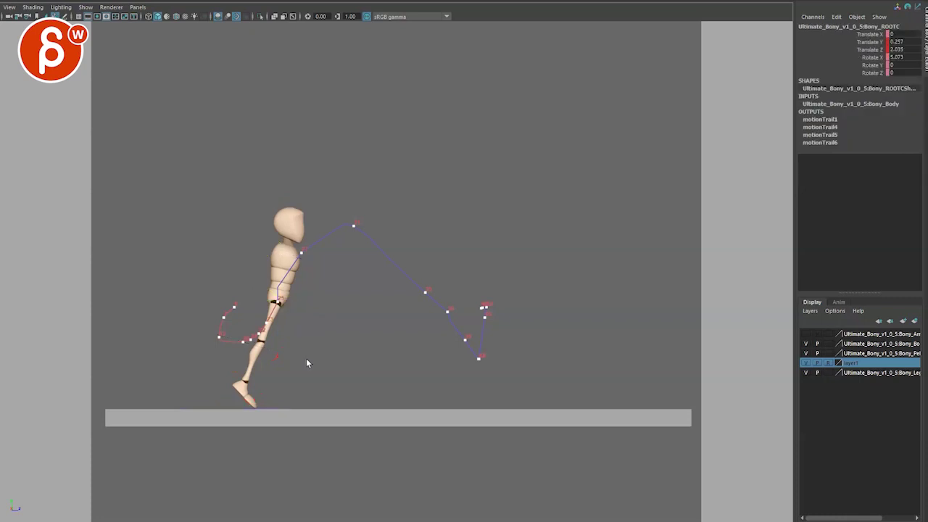
key("space")
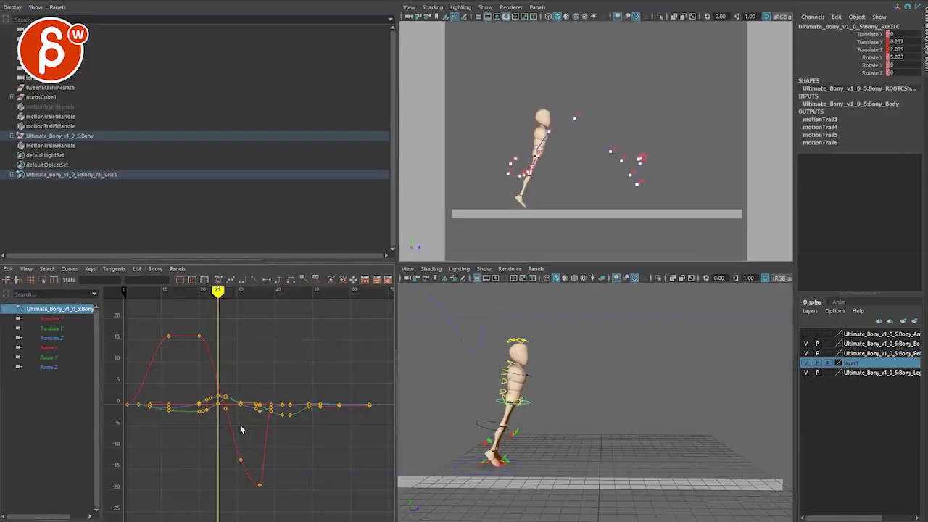
key("space")
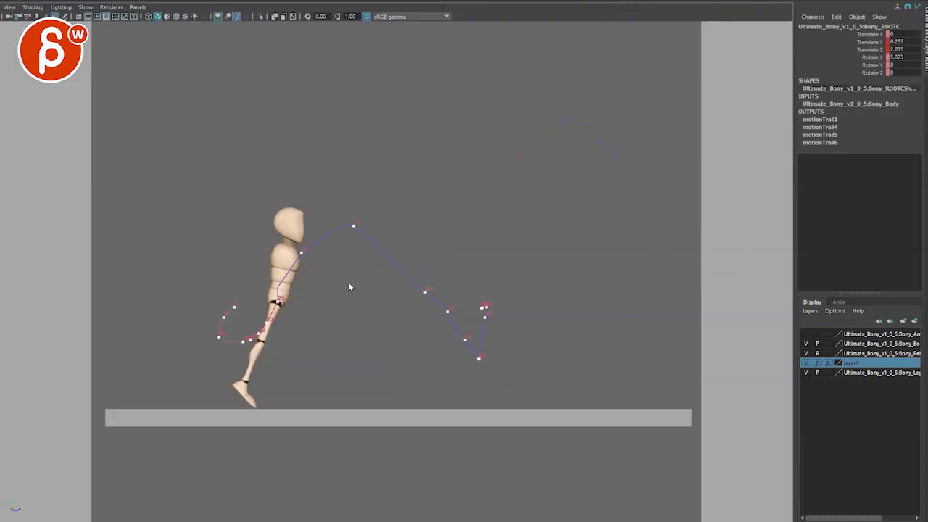
Step: Reshape the root control's path over the jump's peak into a rounder arc and sketch a red guide arc above it
left_click_drag(303, 257, 406, 292)
key("alt+period")
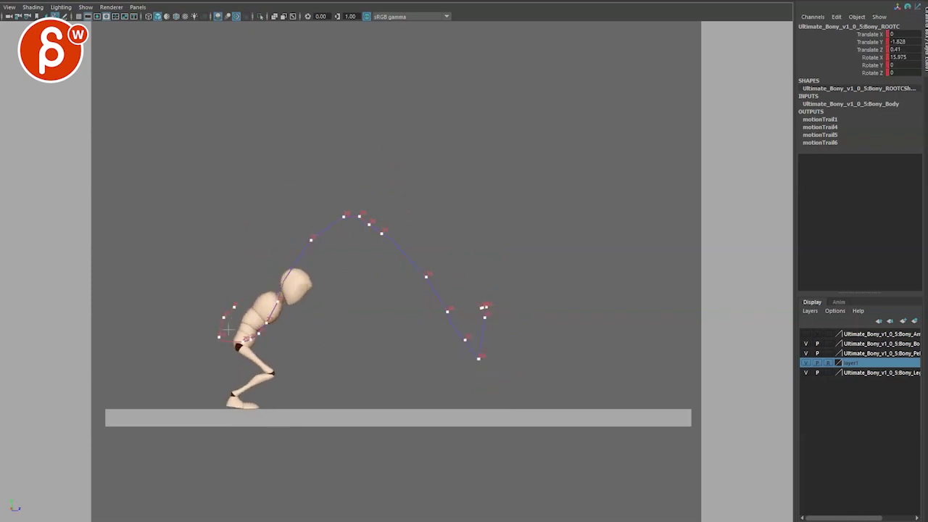
left_click_drag(260, 334, 377, 198)
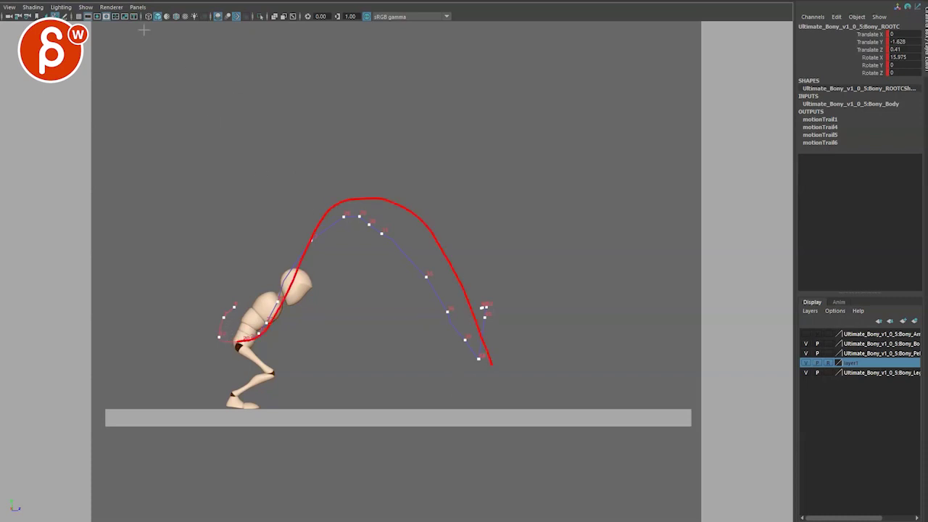
Step: Create a polygon sphere, scale it uniformly to 6.104 and position it under the jump arc at Translate Y 0.547, Z -1.823
left_click(536, 6)
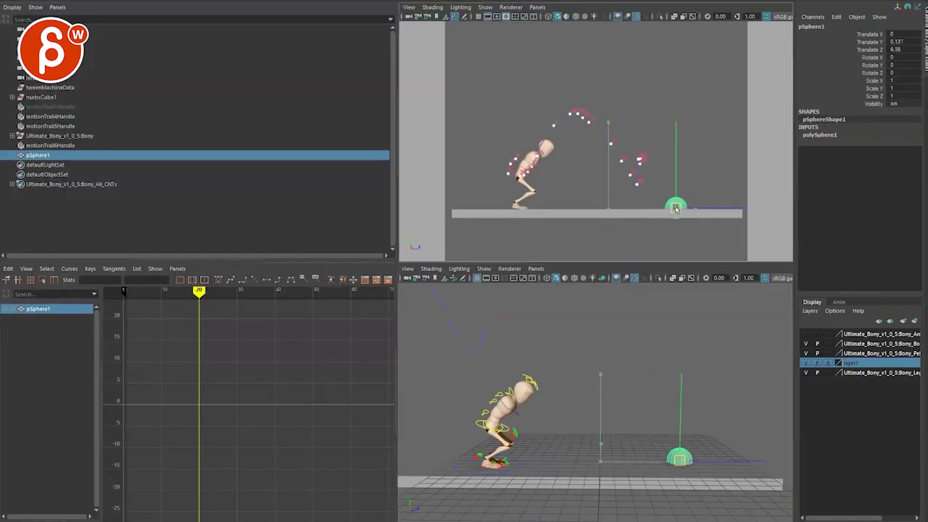
key("r")
left_click_drag(608, 210, 699, 208)
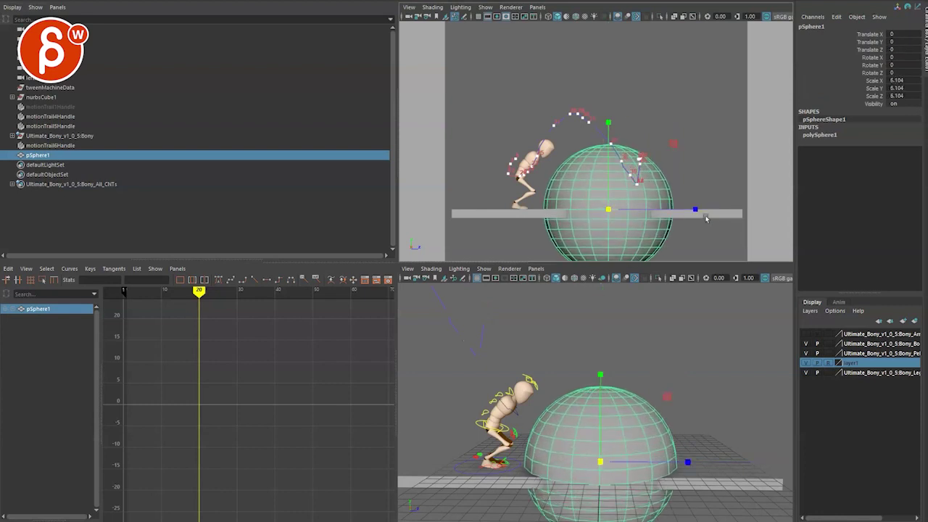
key("w")
left_click_drag(615, 208, 586, 203)
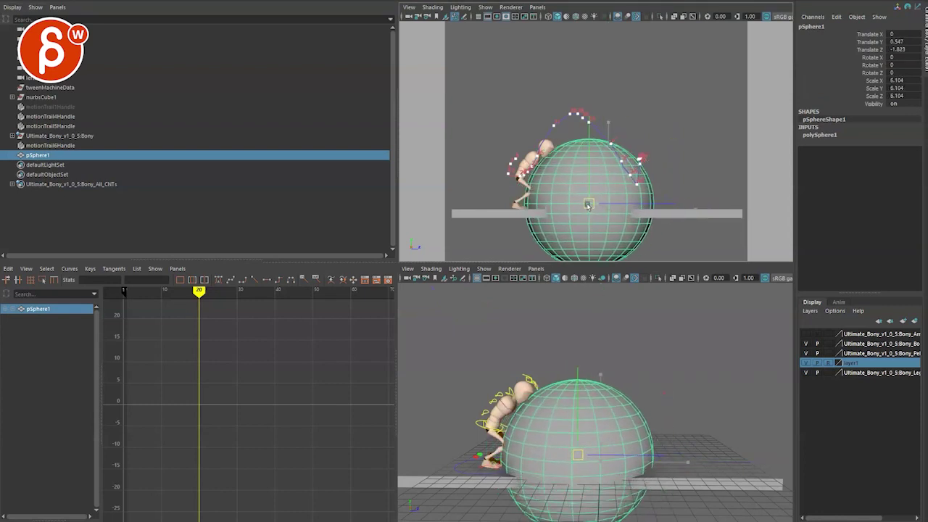
Step: Stretch the sphere into an egg shape with Scale Y 7.698 and Scale Z 5.595, and move it to Translate Z -2.78
key("r")
left_click_drag(585, 122, 582, 93)
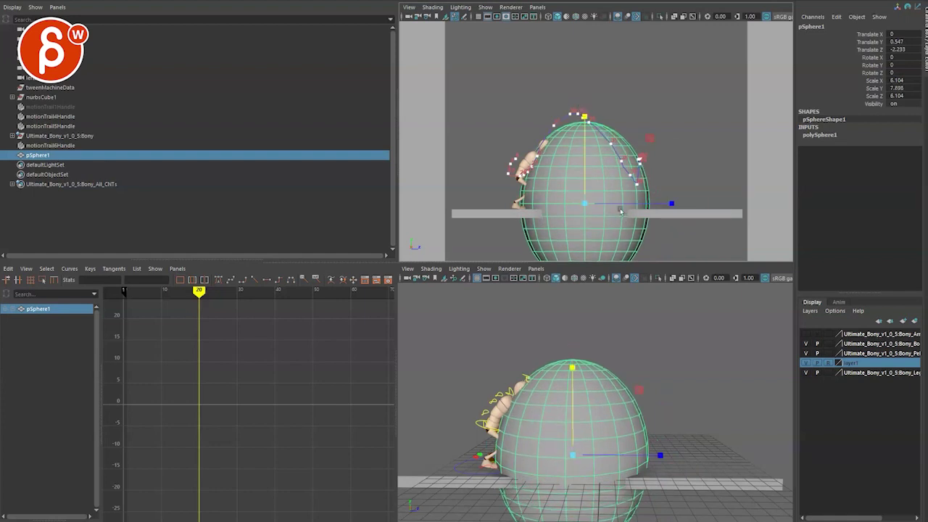
mouse_move(670, 203)
left_mouse_down()
mouse_move(657, 207)
mouse_move(671, 207)
left_mouse_up()
key("w")
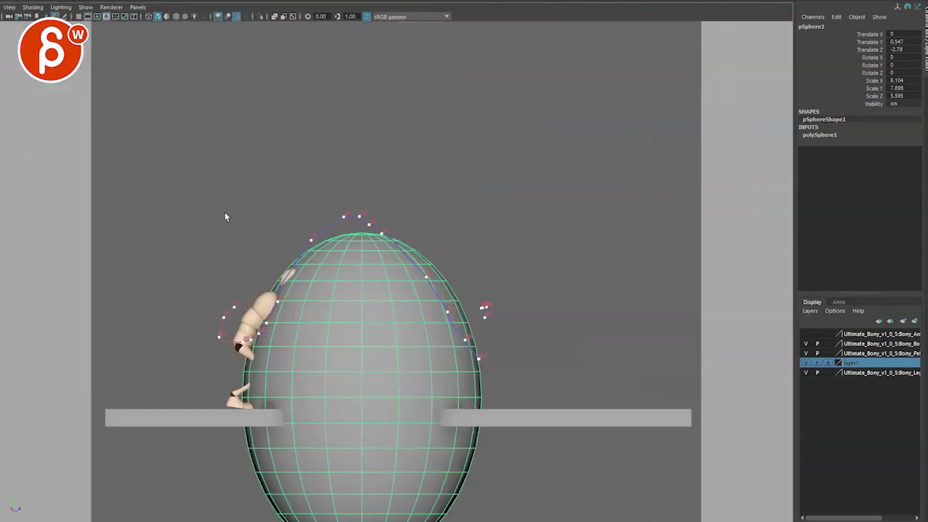
Step: Deselect the sphere and turn off the gate mask around the camera view
left_click(227, 342)
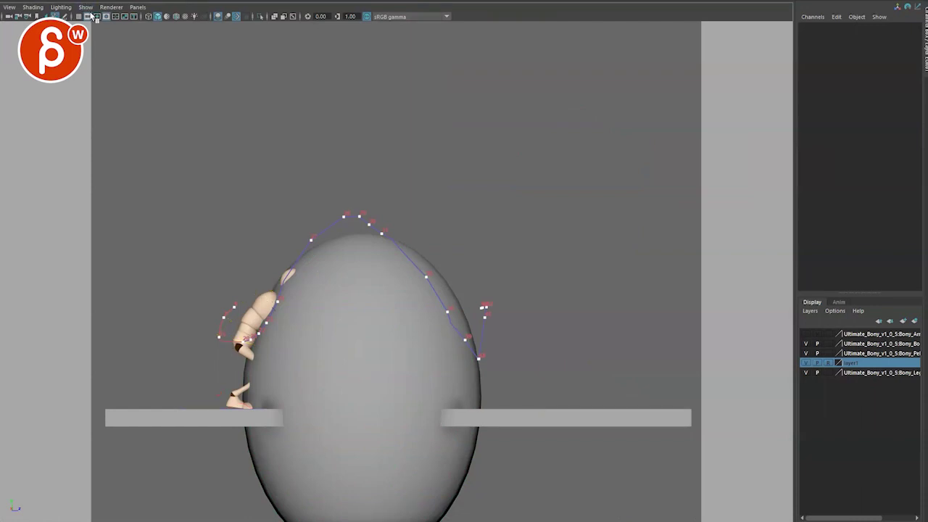
left_click(94, 17)
left_click(86, 7)
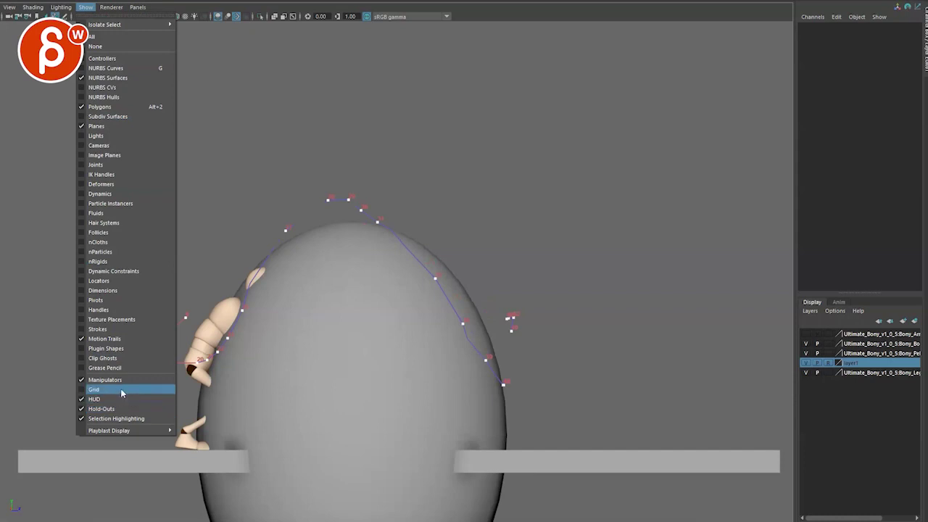
left_click(258, 136)
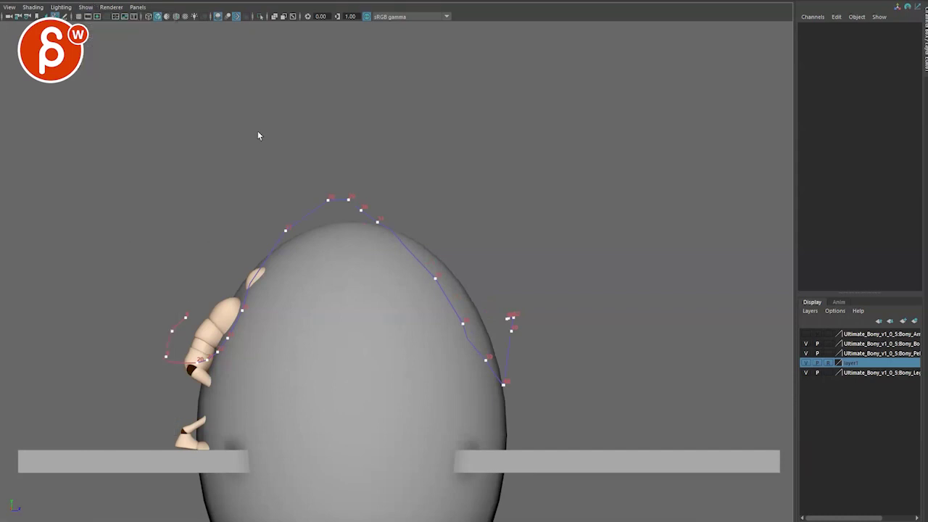
Step: Select the character's root control and step forward through the takeoff frames in the enlarged camera view
key("space")
scroll(515, 435, "up", 4)
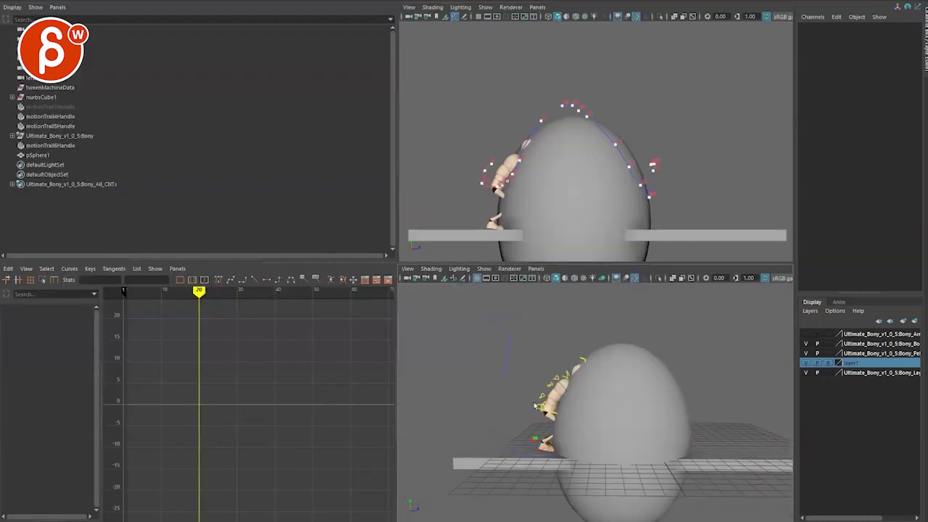
left_click(497, 410)
key("space")
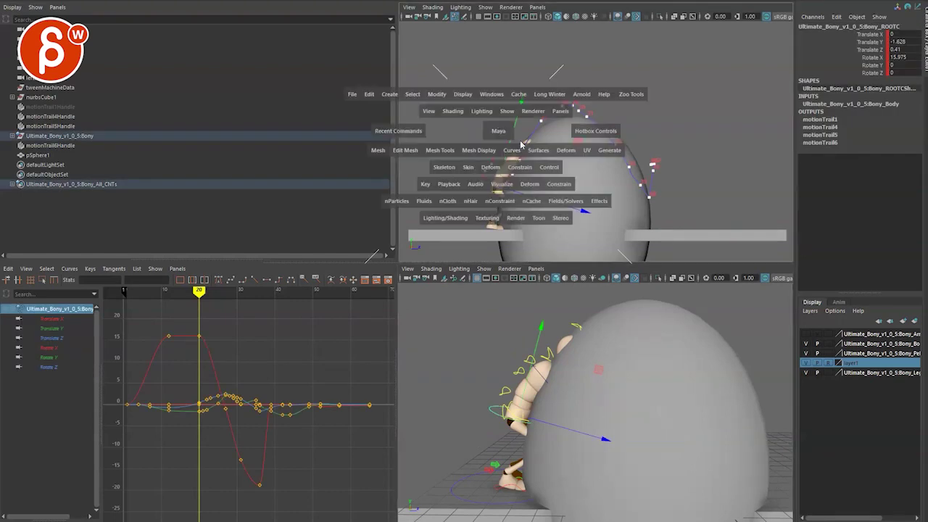
key("alt+period")
key("alt+period")
key("alt+period")
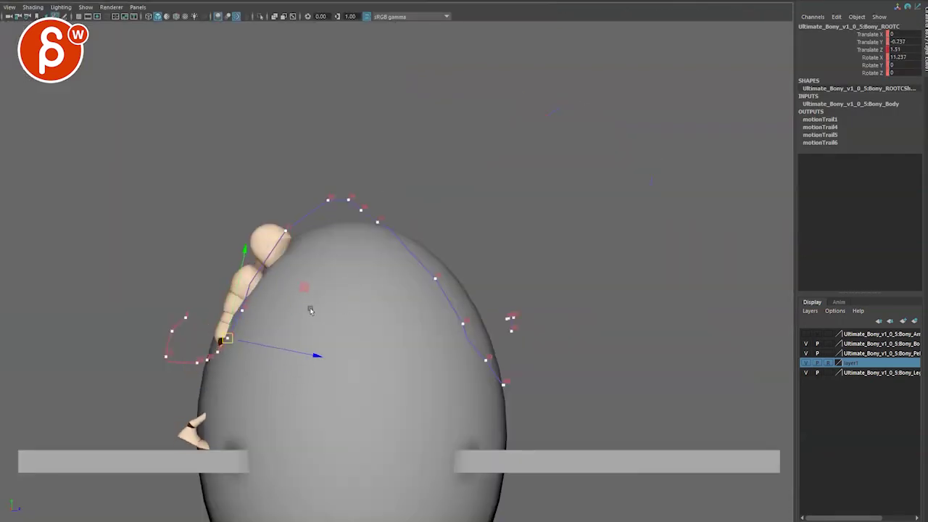
Step: Display the camera view in wireframe and step back through the takeoff frames
key("4")
key("comma")
key("comma")
key("comma")
key("comma")
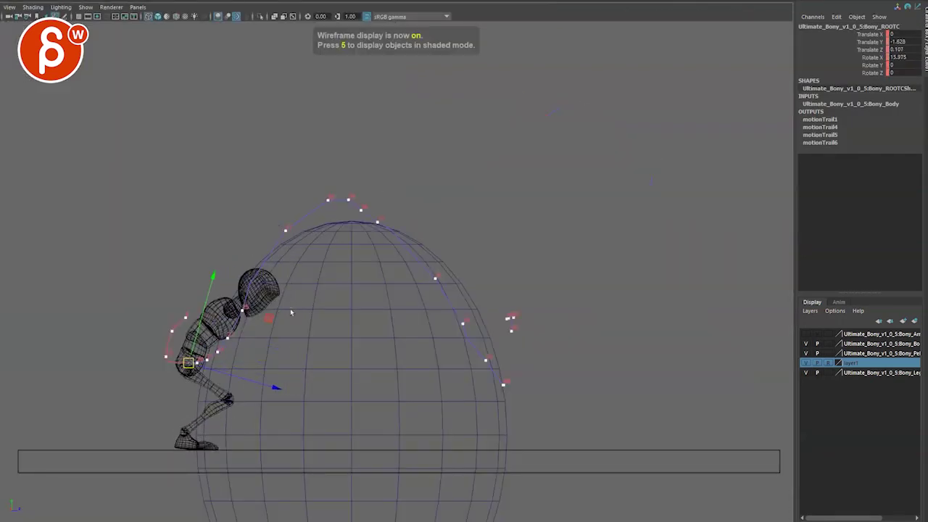
Step: Fit the sphere closer to the motion trail by setting Scale Z to 5.289 and Translate Z to -2.484
left_click_drag(276, 423, 276, 424)
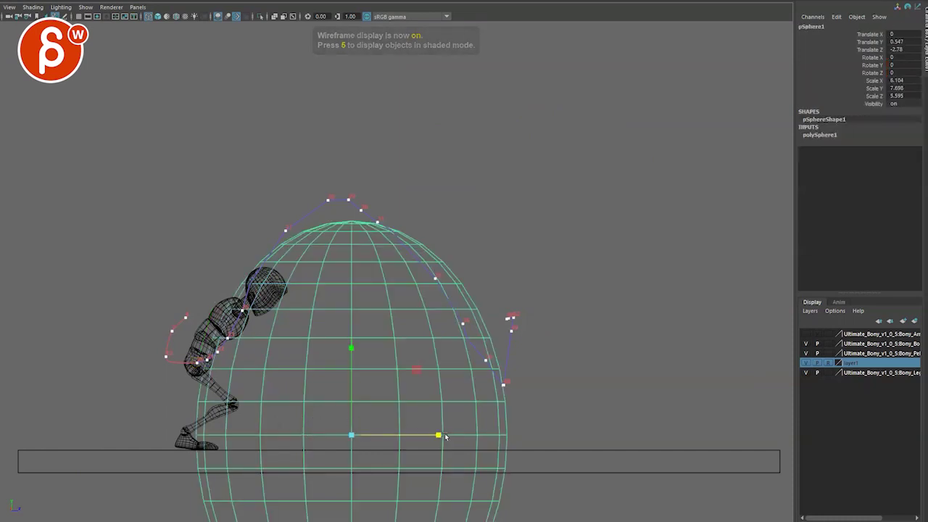
left_click_drag(439, 435, 428, 434)
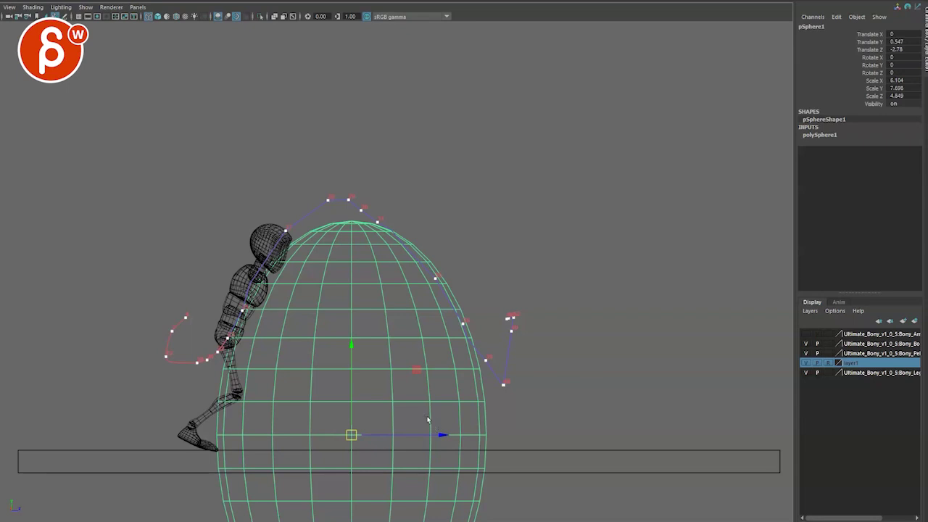
left_click_drag(442, 437, 452, 434)
key("r")
key("w")
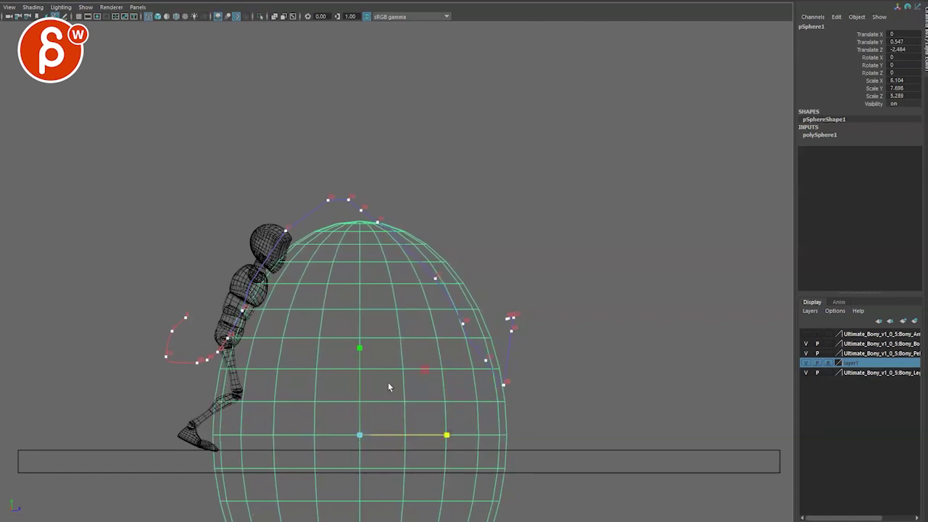
Step: Select the root control, go to frame 25 and nudge it so the takeoff path follows the sphere's outline
left_click(213, 354)
left_click(200, 332)
key("alt+1")
key("w")
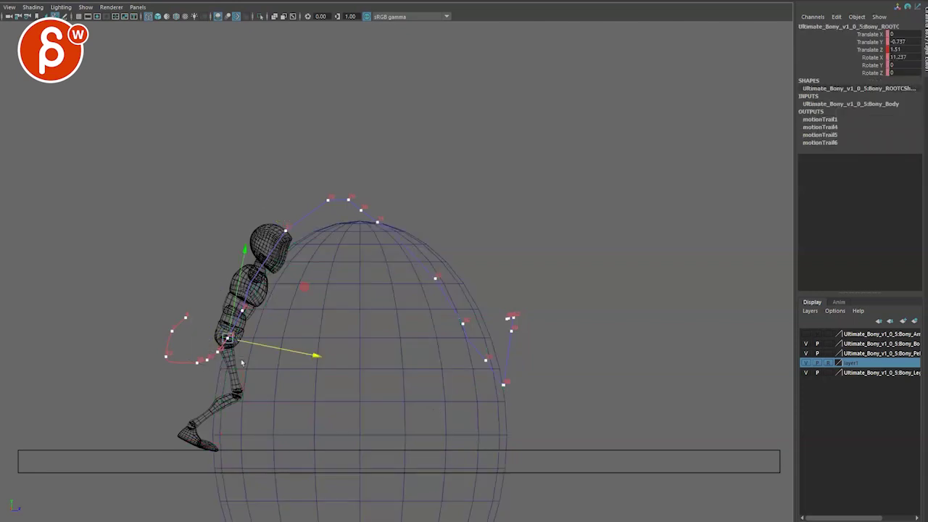
key("alt+period")
key("alt+period")
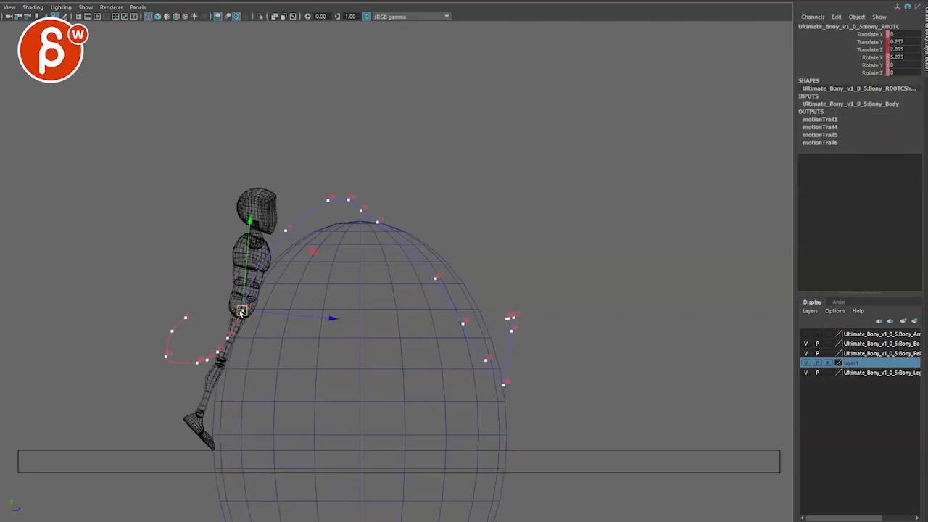
mouse_move(241, 312)
left_mouse_down()
mouse_move(229, 307)
mouse_move(240, 314)
left_mouse_up()
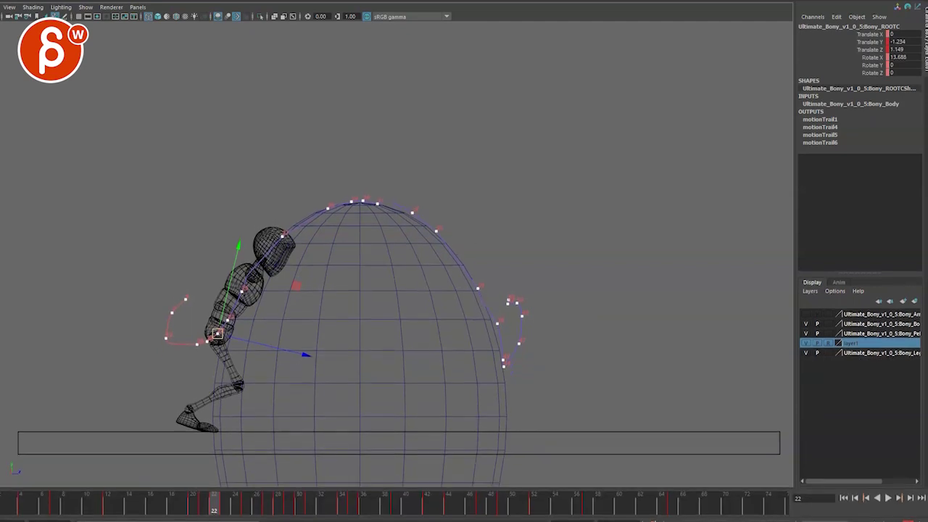
Step: Select the root control's keyframes from frame 25 onward in the timeline and play the animation
left_click_drag(691, 500, 241, 500, "shift")
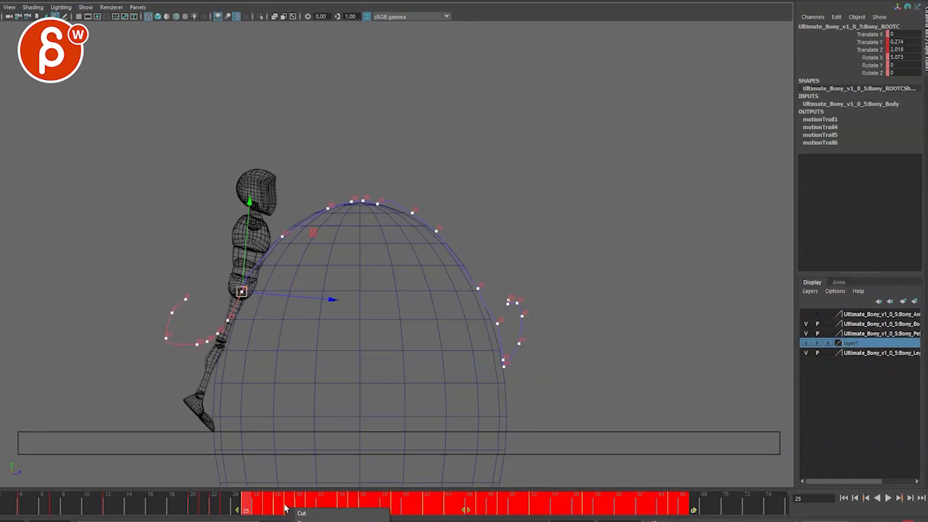
left_click(301, 513)
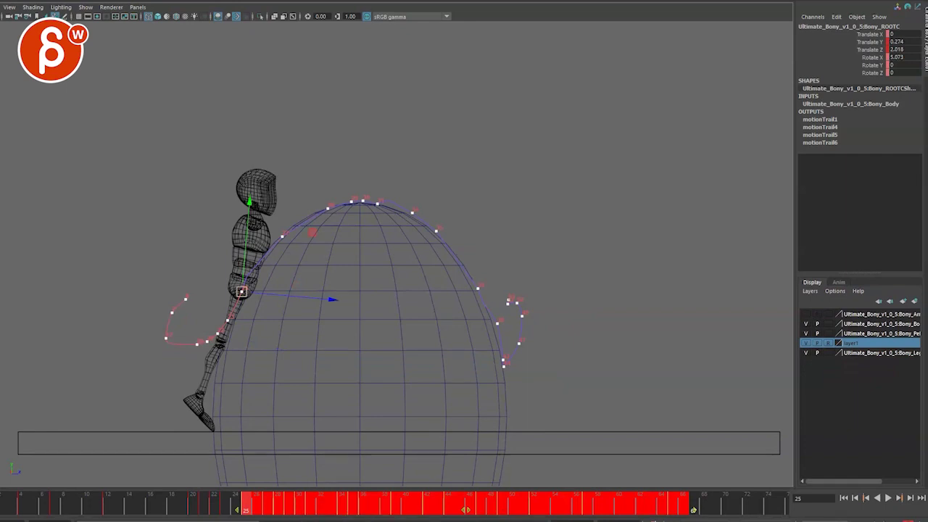
key("alt+v")
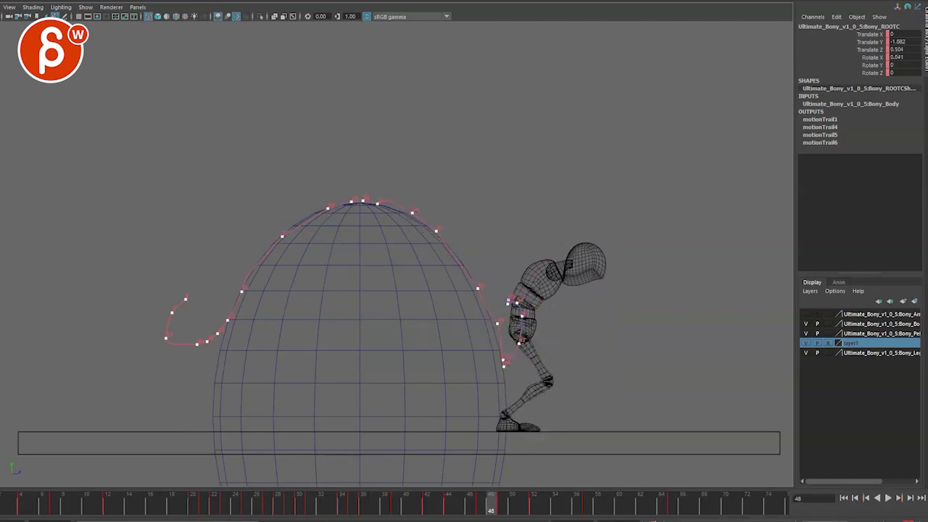
Step: Scrub and step through the takeoff around frames 25 to 27 to check the root's path against the sphere
left_click_drag(215, 509, 253, 445)
key("alt+comma")
key("alt+comma")
key("alt+comma")
key("alt+comma")
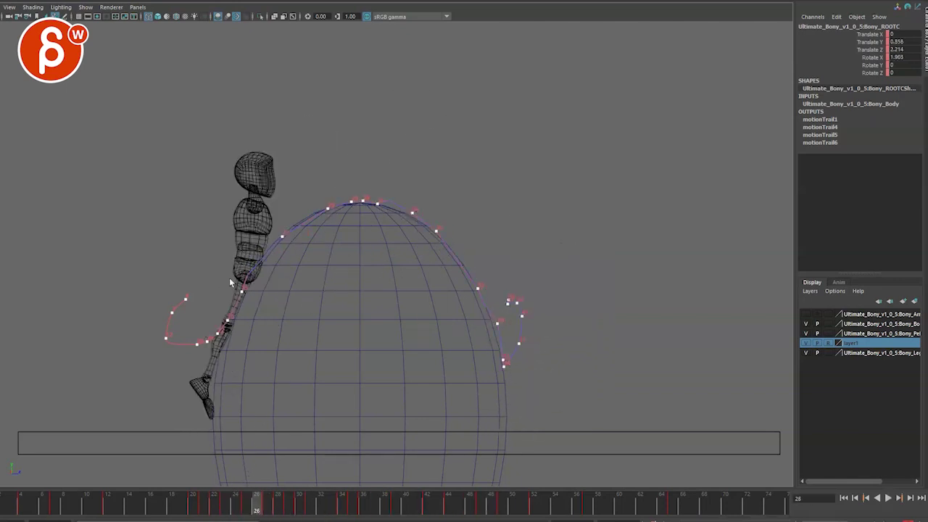
key("alt+period")
key("alt+period")
key("alt+period")
key("alt+period")
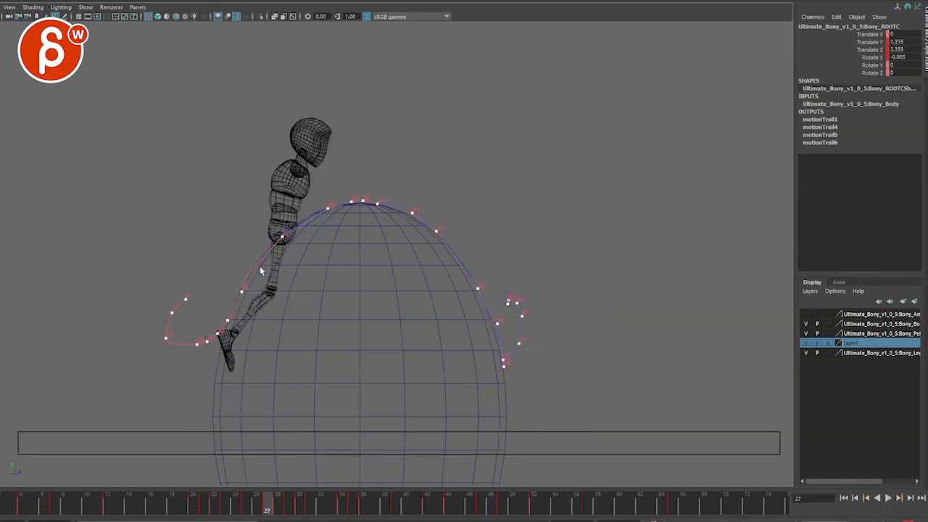
left_click_drag(259, 265, 252, 258)
Step: Select the character's main control and compare its position at frames 26 and 27
left_click(176, 405)
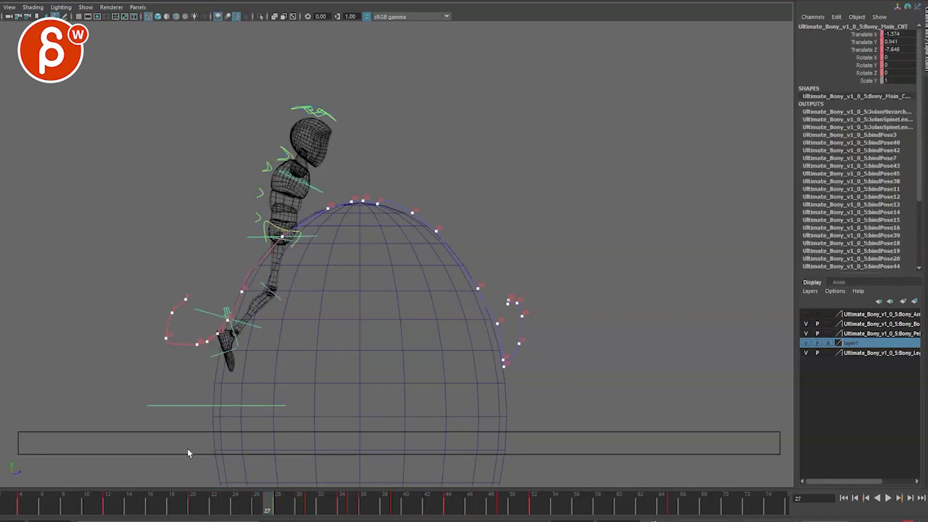
key("alt+1")
key("alt+comma")
key("alt+period")
key("alt+comma")
key("alt+1")
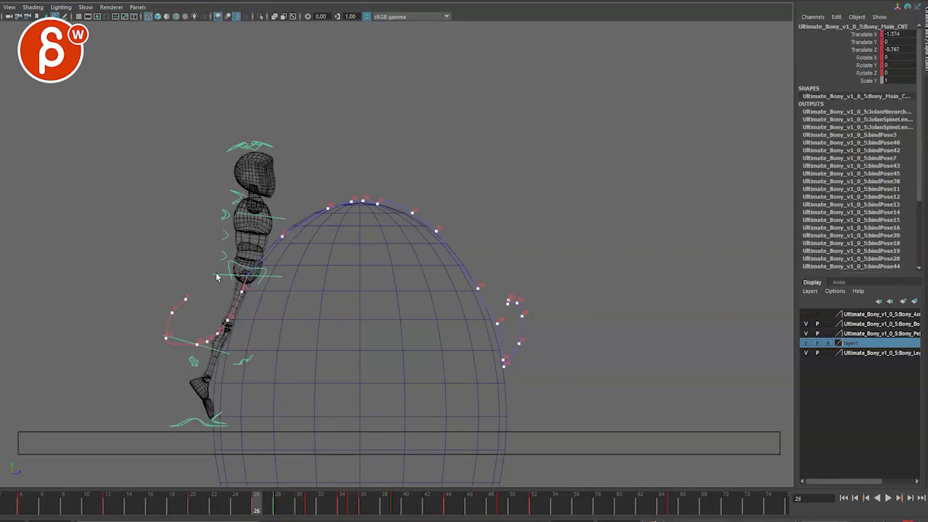
Step: Reselect the root control and step through the rising part of the jump up to frame 32
left_click_drag(217, 284, 220, 288)
key("alt+1")
key("alt+comma")
key("alt+period")
key("alt+period")
key("alt+period")
key("alt+period")
key("alt+period")
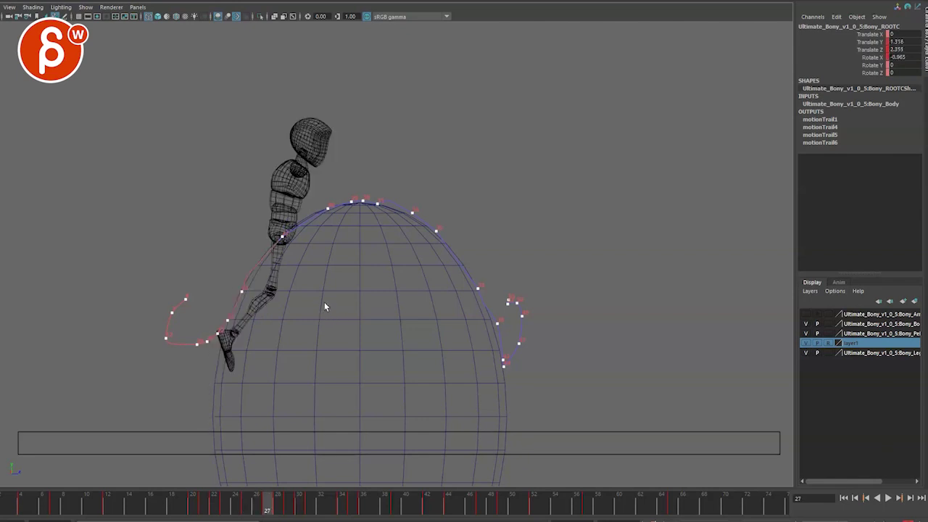
mouse_move(336, 293)
left_mouse_down()
mouse_move(387, 275)
mouse_move(428, 407)
left_mouse_up()
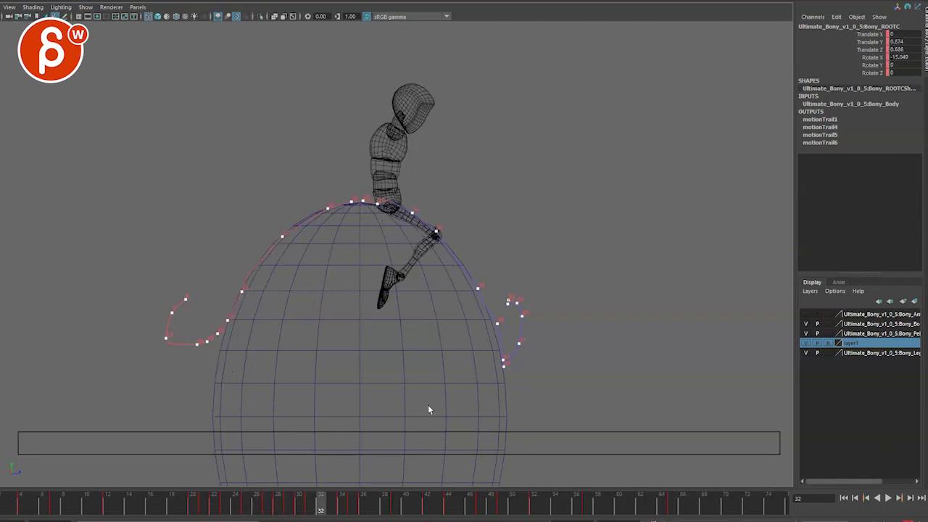
Step: Isolate and frame the root control's Translate Y curve in the Graph Editor
key("space")
left_click_drag(229, 385, 270, 341)
right_click_drag(239, 392, 260, 378, "alt")
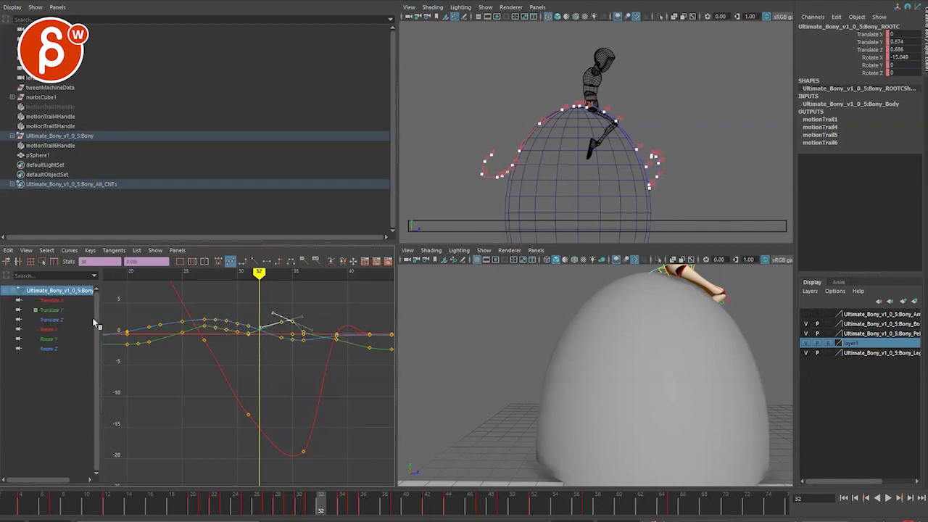
left_click(52, 309)
key("f")
middle_click_drag(210, 393, 340, 388, "alt")
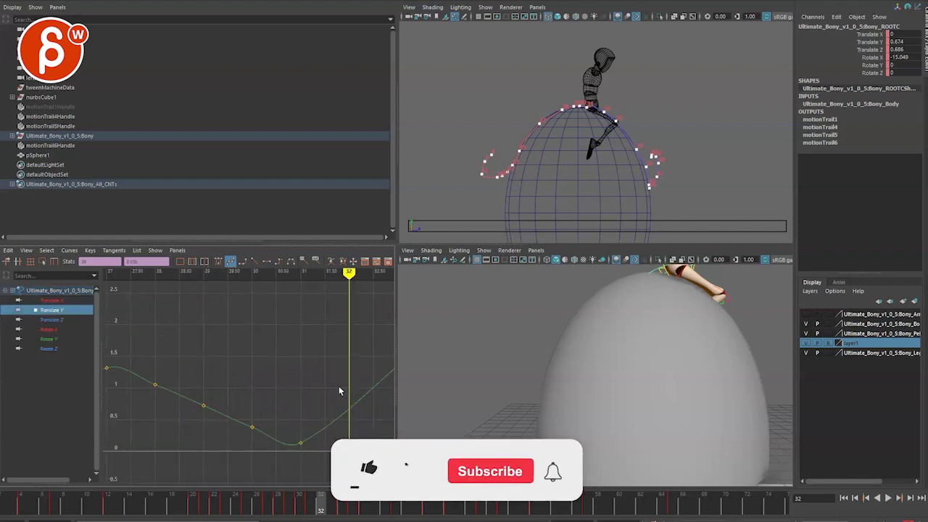
Step: Raise the root control's Translate Y key at frame 31 to about 4.4
right_click_drag(341, 388, 251, 394, "alt")
left_click_drag(251, 396, 285, 407)
key("w")
middle_click_drag(281, 404, 284, 404)
scroll(223, 433, "up", 2)
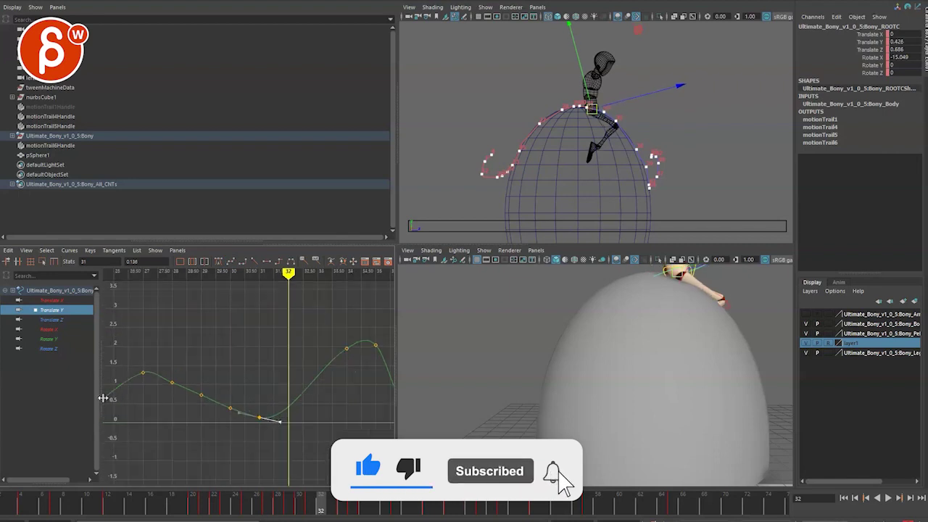
right_click_drag(355, 388, 287, 390, "alt")
left_click_drag(252, 412, 268, 396)
middle_click_drag(266, 355, 268, 290, "shift")
Step: Delete the Translate Y keys between frames 27 and 31 and those at frames 34 and 35
left_click_drag(214, 359, 302, 424)
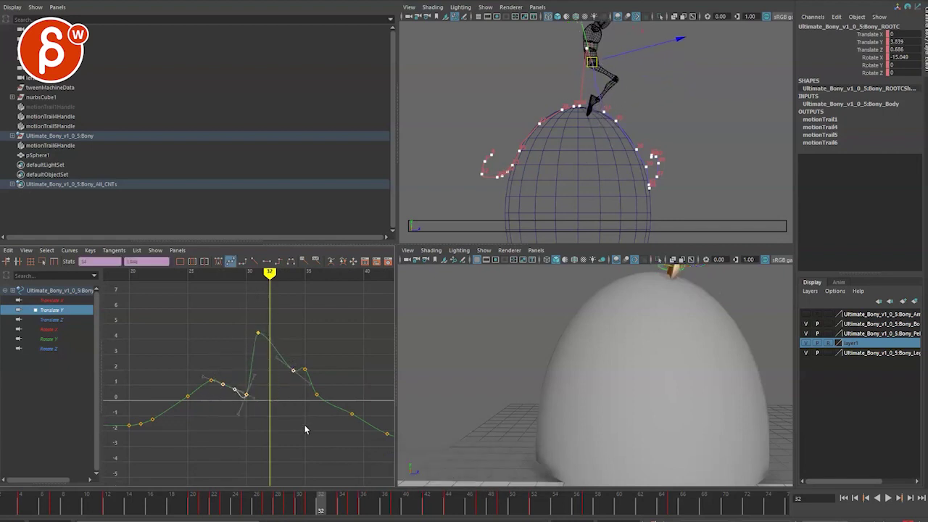
key("Delete")
left_click_drag(288, 388, 299, 365)
key("Delete")
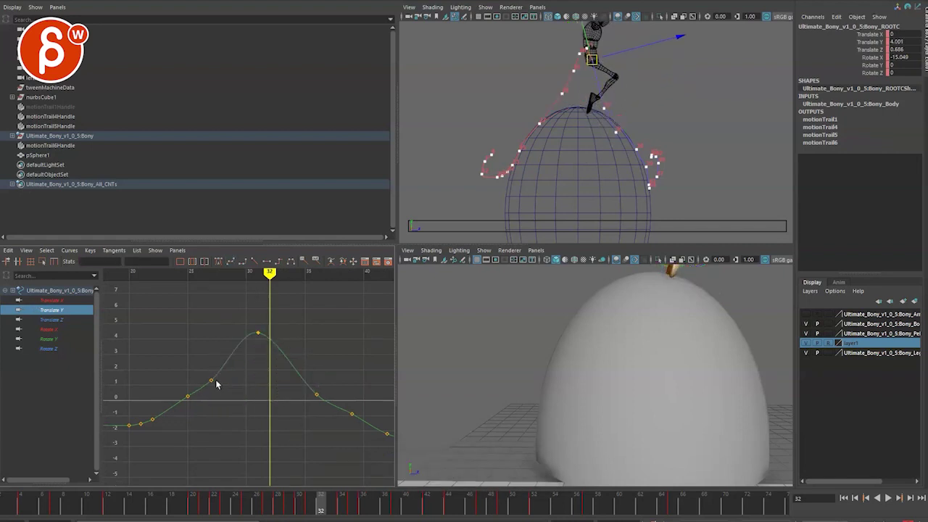
Step: Raise the Translate Y key at frame 27 to about 2.5 to round the rising side of the curve
left_click(211, 380)
middle_click_drag(228, 348, 229, 332)
left_click(228, 348)
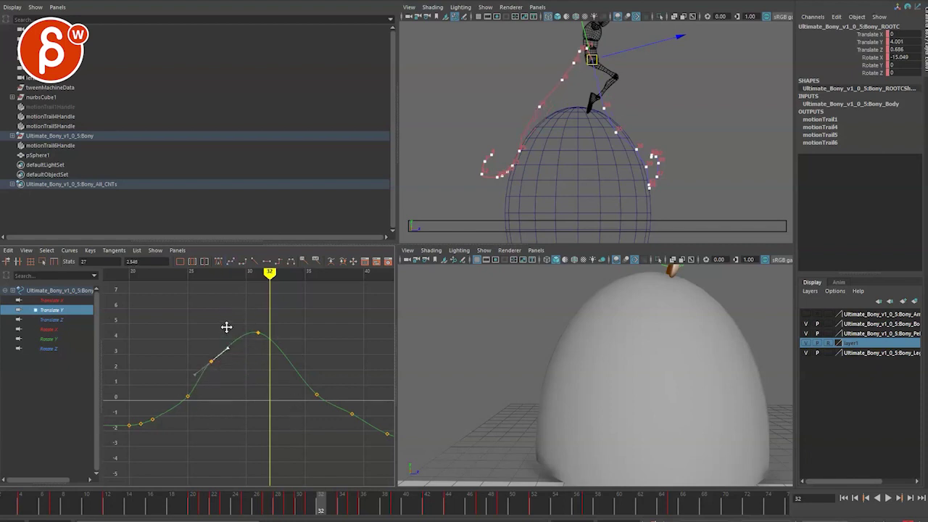
Step: Move the Translate Y key from frame 36 to frame 34 and raise it to about 3.8 to round the descent
left_click_drag(307, 424, 329, 378)
middle_click_drag(324, 363, 324, 352)
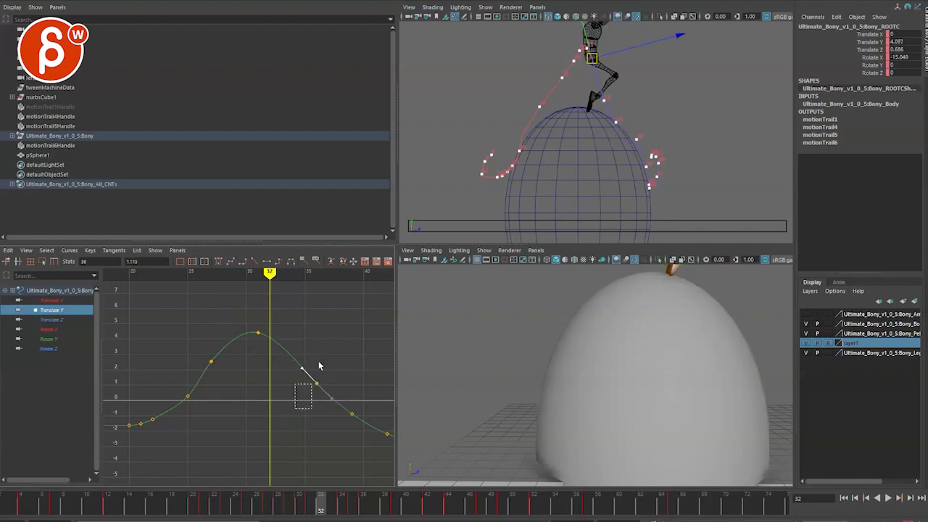
middle_click_drag(320, 366, 312, 344)
left_click(258, 333)
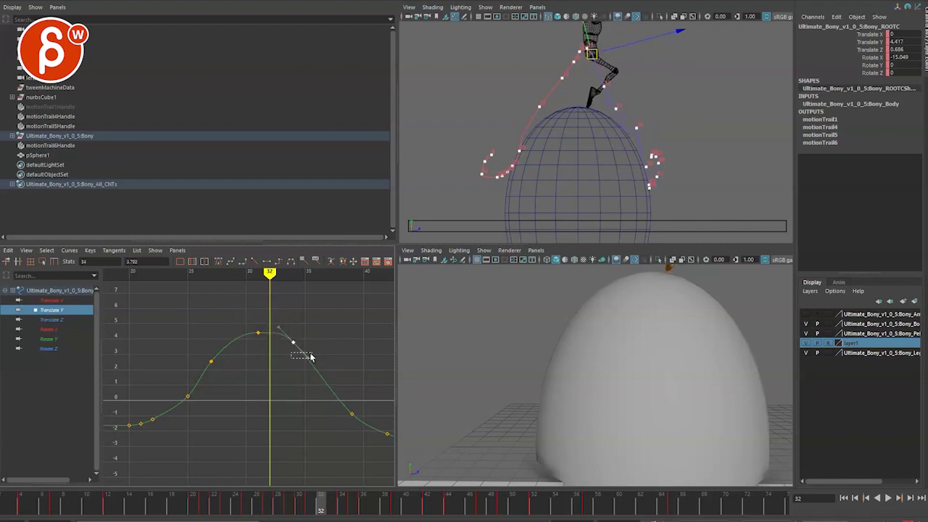
left_click_drag(310, 354, 314, 359)
middle_click_drag(326, 348, 336, 338)
left_click(297, 321)
left_click_drag(241, 315, 268, 339)
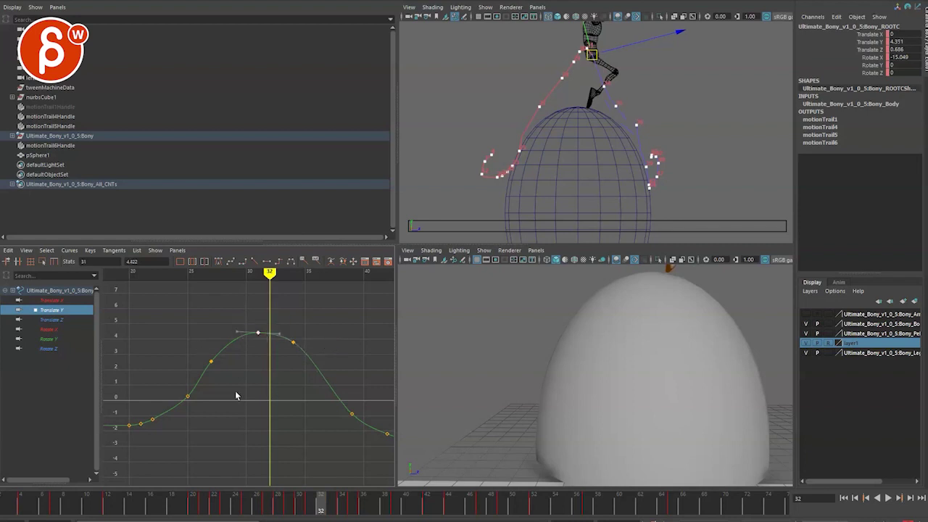
Step: Step back from frame 32 to frame 25 to examine the root's rising path with the reshaped curve
key("alt+comma")
key("alt+comma")
key("alt+comma")
key("alt+comma")
key("alt+comma")
key("alt+comma")
key("alt+comma")
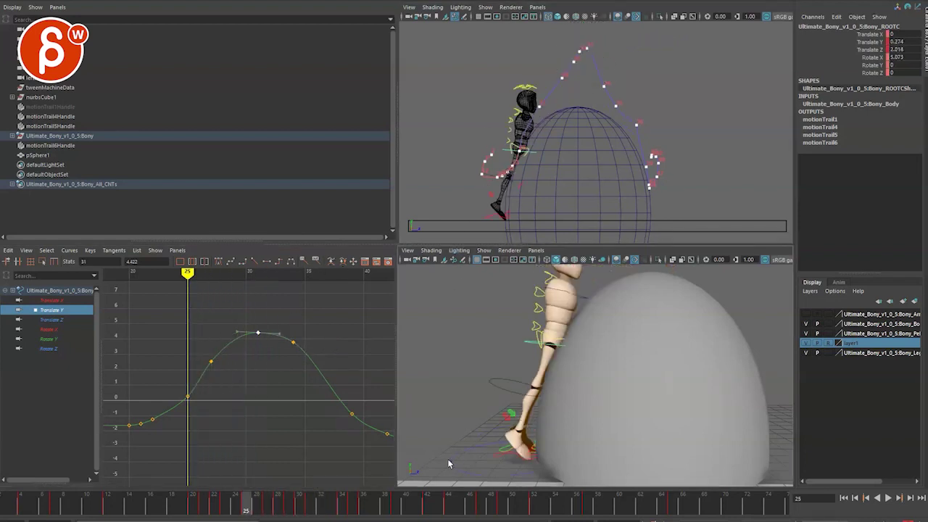
Step: Select the main control and step forward to frame 35 to examine its motion and curves
left_click_drag(448, 461, 456, 484)
key("alt+1")
key("alt+period")
key("alt+period")
key("alt+period")
key("alt+period")
key("alt+period")
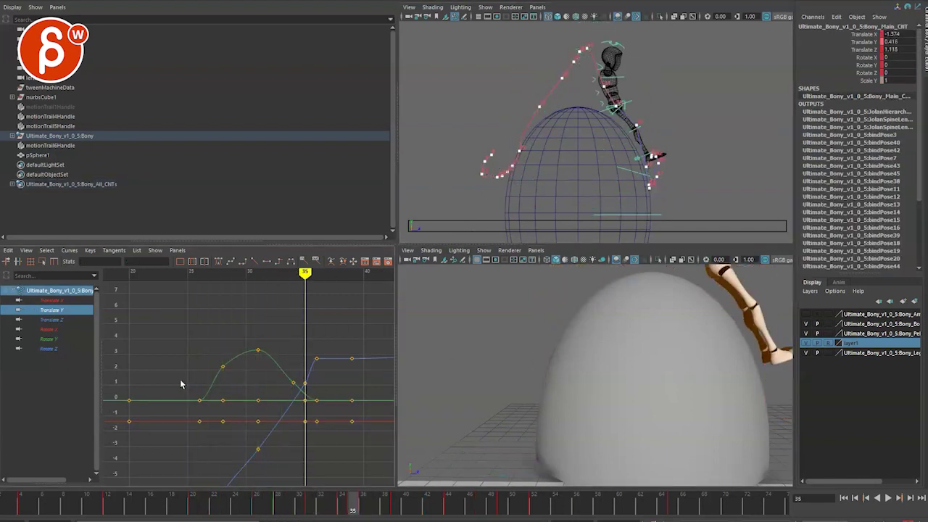
Step: Try lowering the main control's Translate Y keys at frames 26 and 28, and undo the change
key("alt+comma")
key("alt+comma")
left_click(56, 310)
left_click_drag(191, 347, 235, 406)
key("w")
middle_click_drag(210, 315, 211, 331)
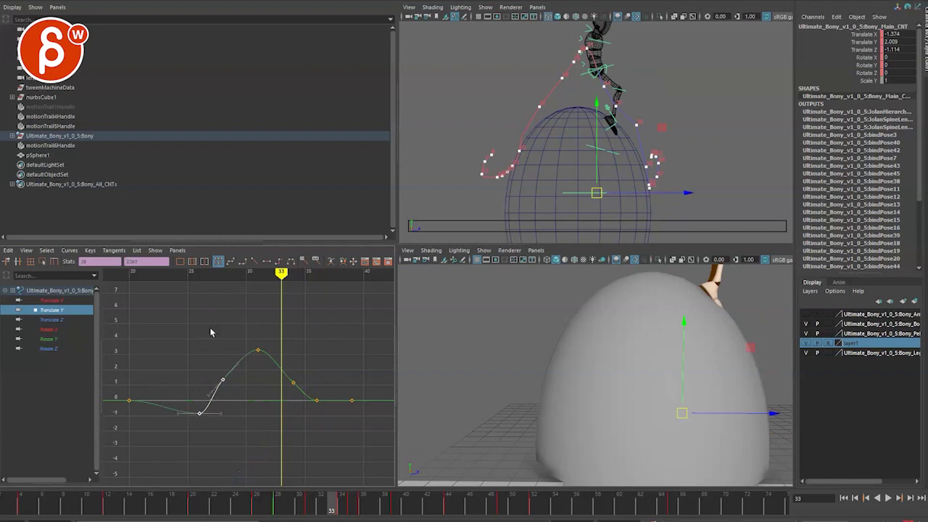
key("ctrl+z")
Step: Set the main control's Translate Y keys to about 1.88 at frame 28 and about 2.04 at frame 34
left_click_drag(205, 351, 234, 381)
mouse_move(224, 338)
middle_mouse_down()
mouse_move(238, 339)
mouse_move(229, 320)
middle_mouse_up()
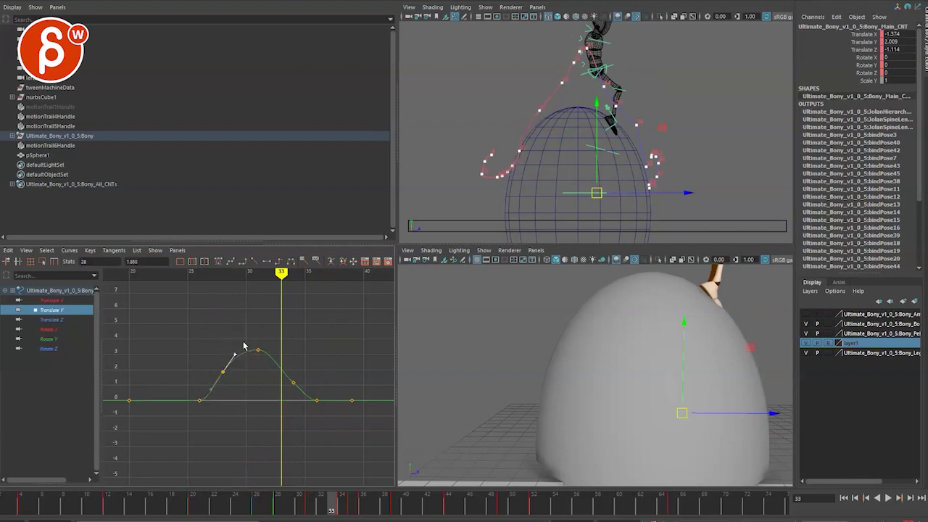
middle_click_drag(301, 377, 284, 312)
key("w")
key("q")
Step: Step forward to frame 36 and back past frame 27 to examine the jump with the adjusted main control curve
key("alt+period")
key("alt+period")
key("alt+period")
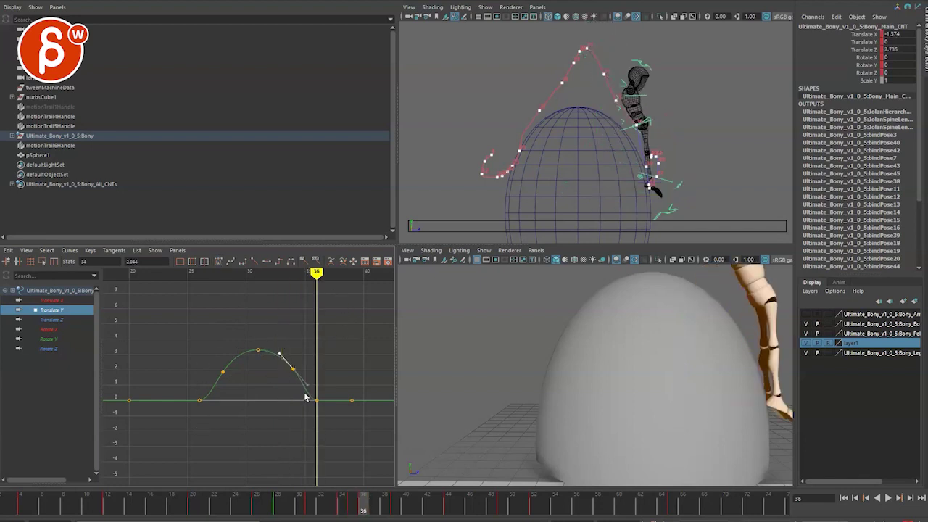
key("alt+comma")
key("alt+comma")
key("alt+comma")
key("alt+comma")
key("alt+comma")
key("alt+comma")
key("alt+comma")
key("alt+comma")
key("alt+comma")
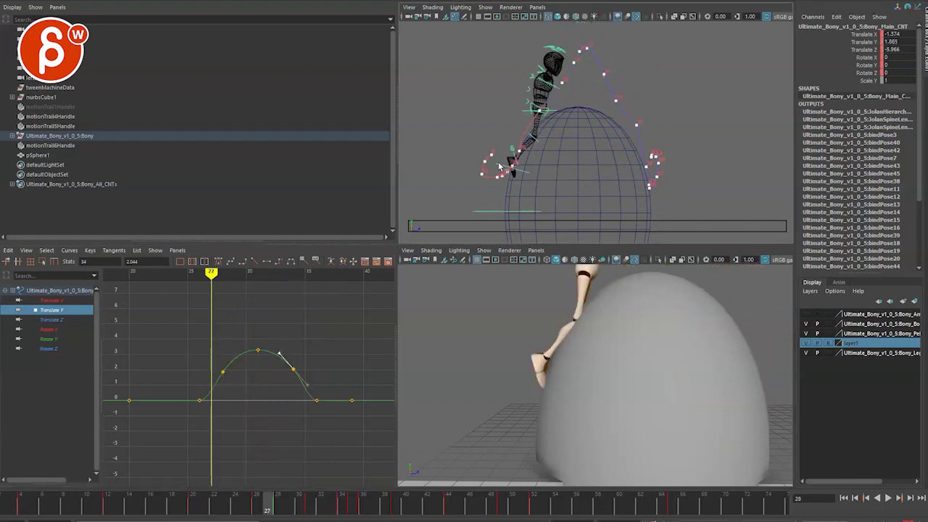
key("alt+comma")
key("alt+comma")
key("alt+comma")
key("alt+period")
key("alt+period")
key("alt+period")
Step: Maximize the side view and step from frame 27 to frame 33 to examine the root's trail against the sphere
left_click_drag(180, 380, 329, 401)
key("space")
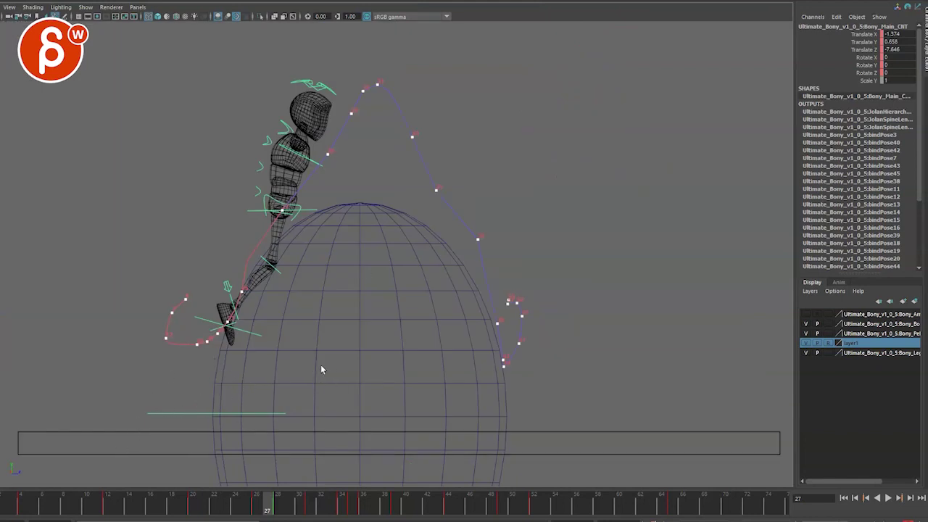
key("alt+period")
key("alt+period")
key("alt+period")
key("alt+period")
key("alt+period")
key("alt+period")
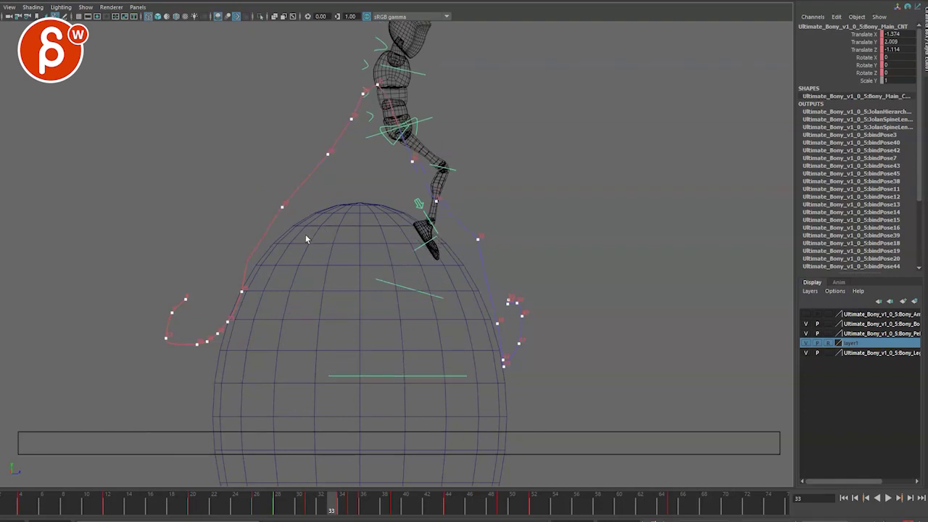
Step: Undo the recent Translate Y curve edits back to the state where the root's motion trail follows the guide sphere
key("ctrl+z")
key("ctrl+z")
key("ctrl+z")
key("ctrl+z")
key("ctrl+z")
key("ctrl+z")
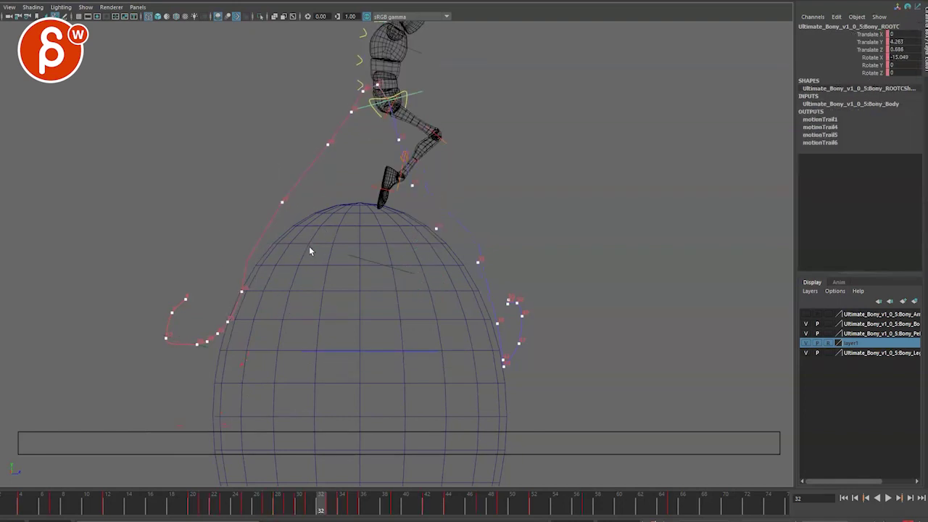
key("ctrl+z")
key("ctrl+z")
key("ctrl+z")
key("ctrl+z")
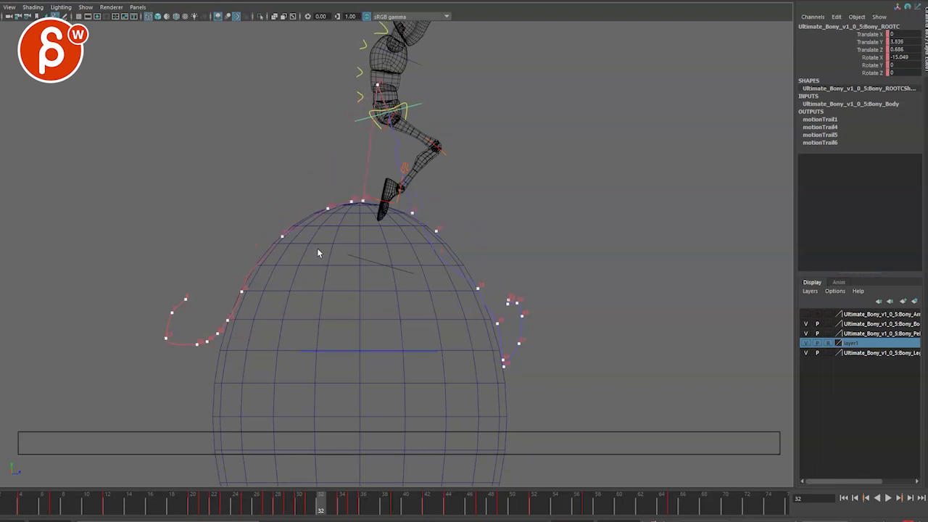
Step: Play back the jump briefly and delete the stretched guide sphere
key("alt+v")
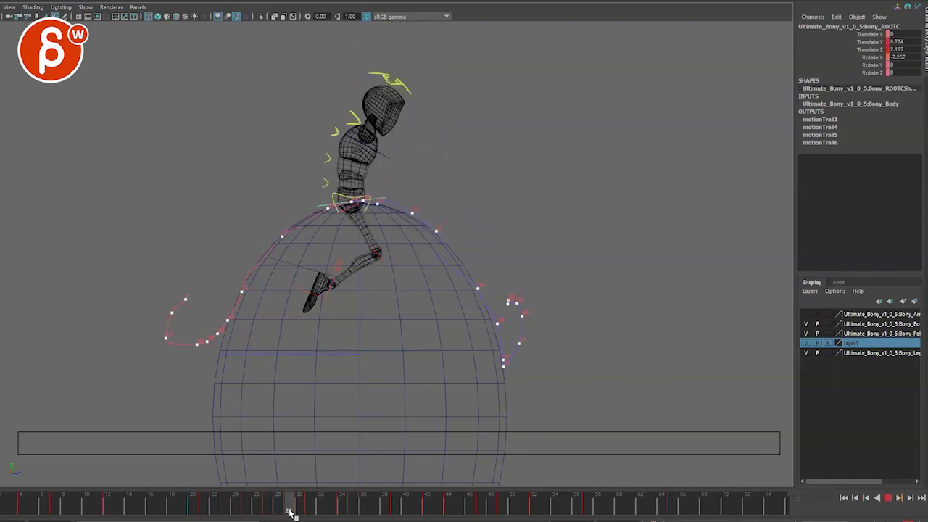
key("alt+v")
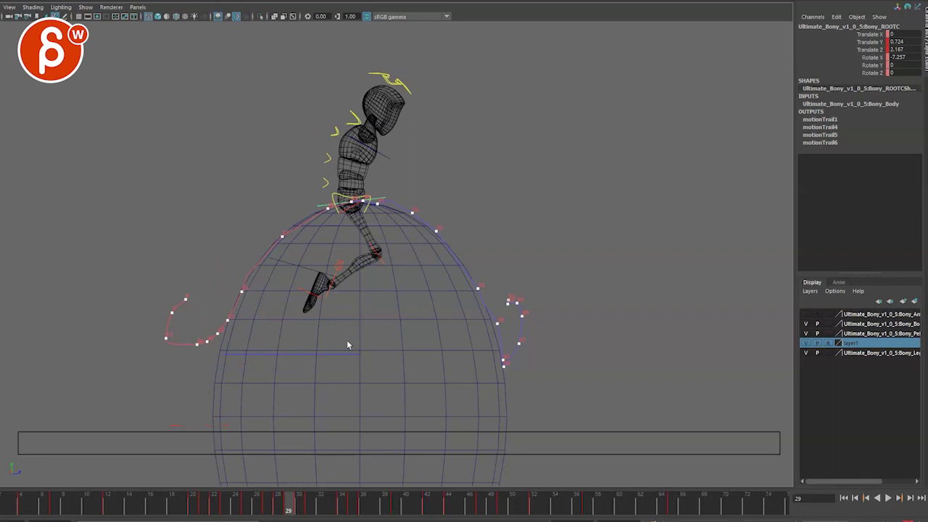
left_click(362, 358)
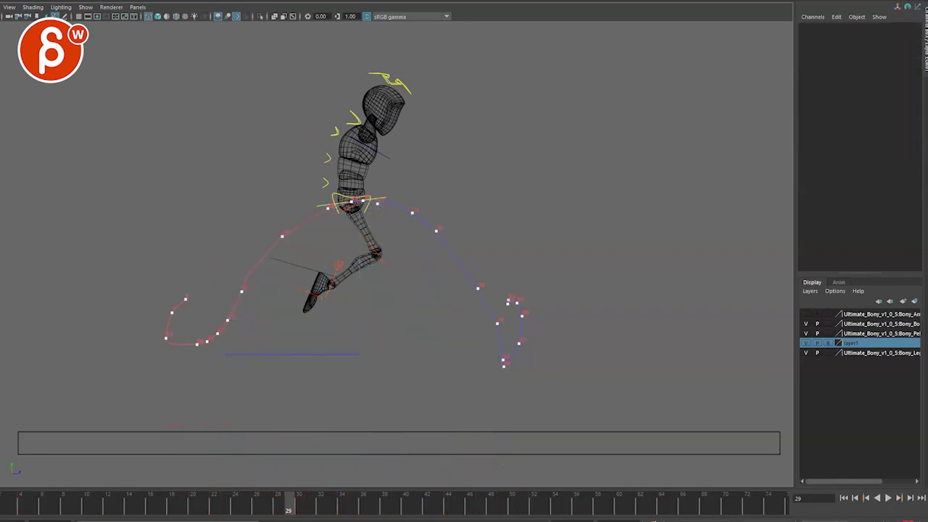
Step: Draw a CV curve along the airborne part of the root's motion trail, from takeoff over the peak to landing
left_click(84, 7)
left_click(65, 80)
left_click(20, 0)
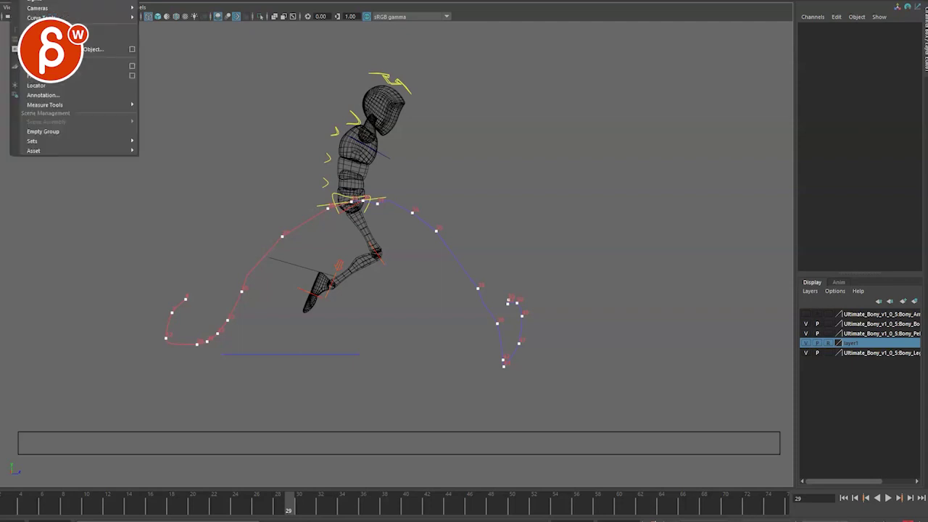
mouse_move(103, 19)
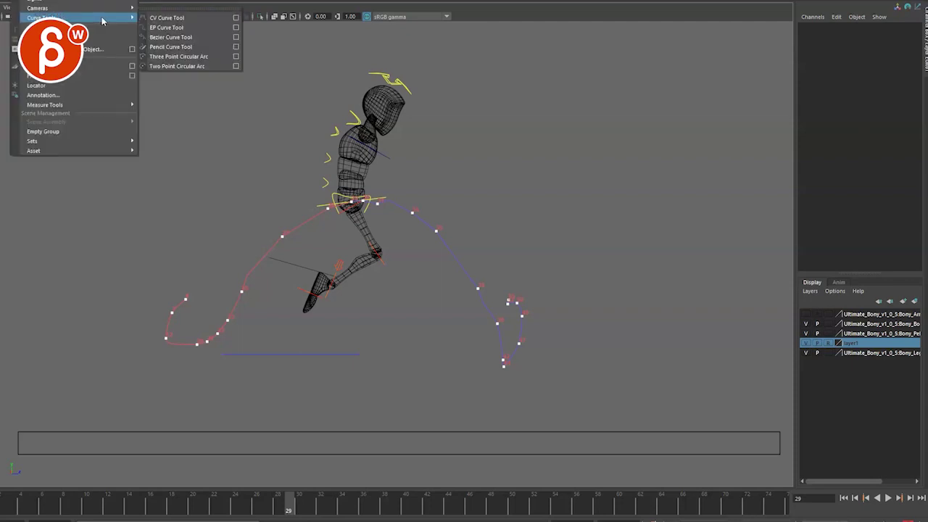
left_click(176, 21)
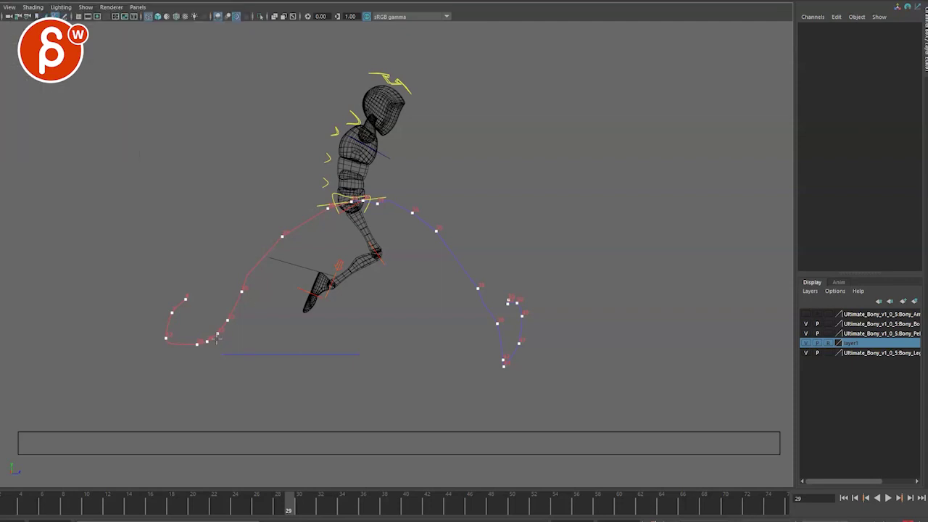
left_click(244, 293)
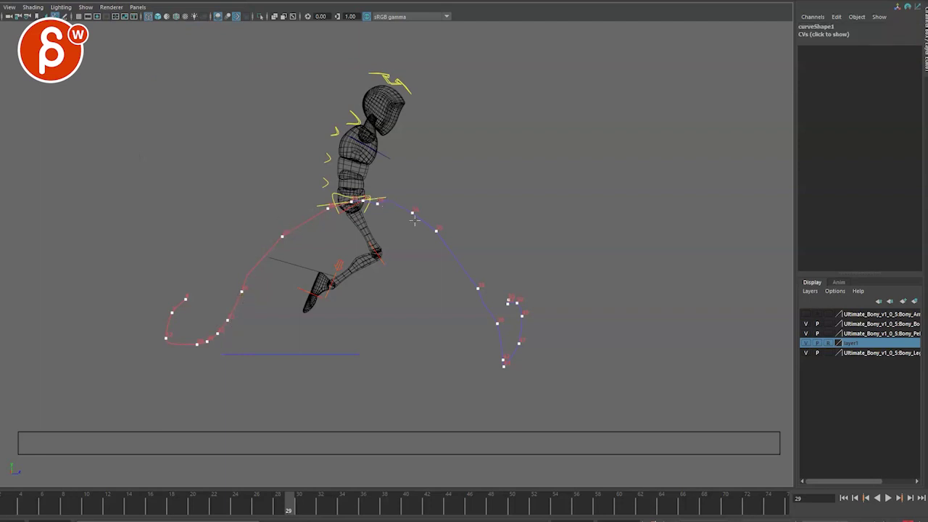
left_click(438, 232)
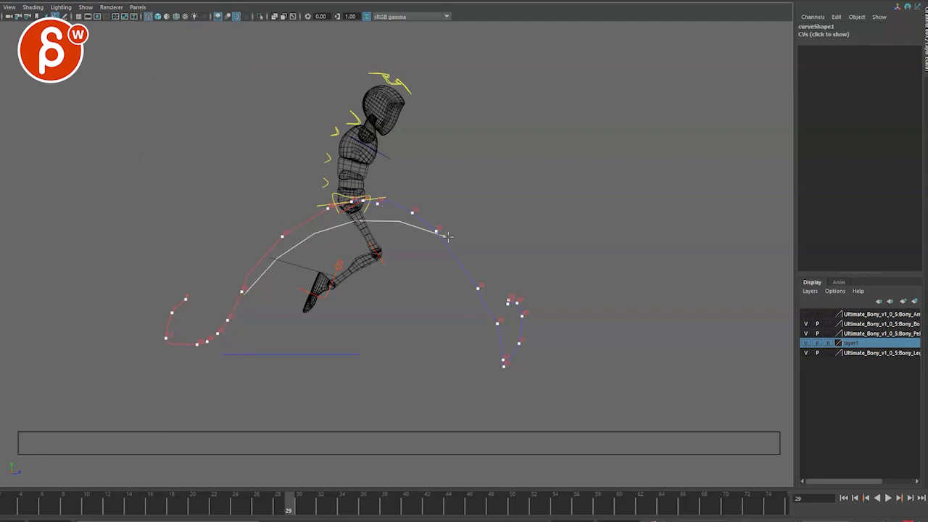
left_click(497, 325)
key("Return")
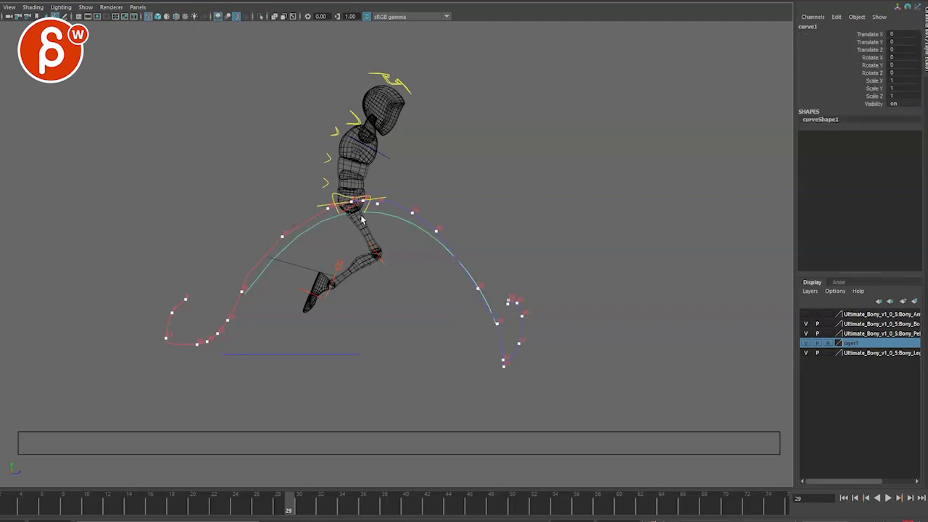
Step: Raise the new curve to Translate Y 1.391 and select a control vertex on its descending side
key("w")
left_click_drag(428, 342, 429, 304)
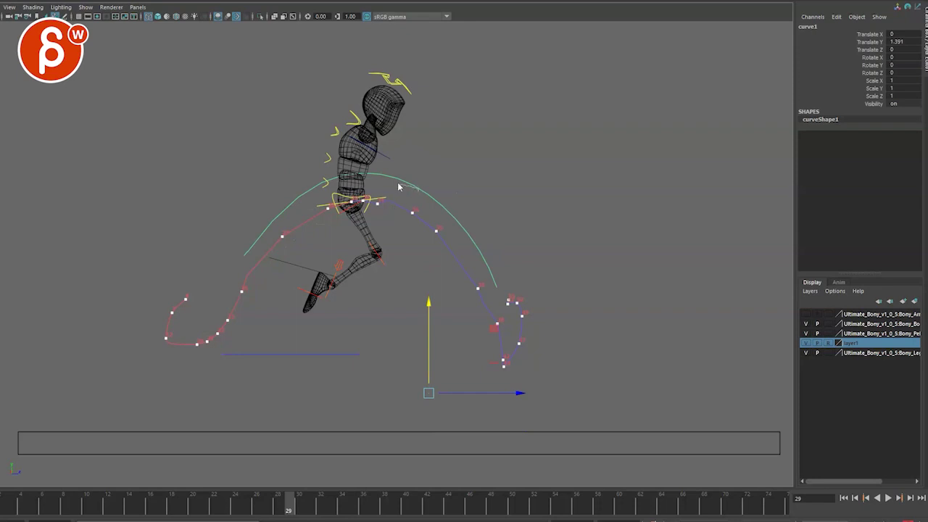
right_click_drag(398, 185, 381, 192)
left_click_drag(426, 207, 444, 196)
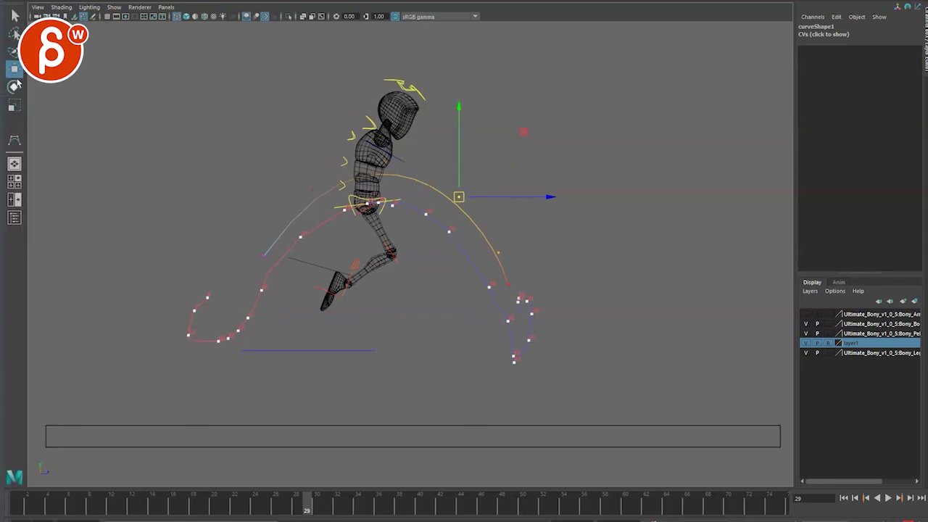
Step: Open the Move tool settings and expand the Soft Selection options
double_click(18, 69)
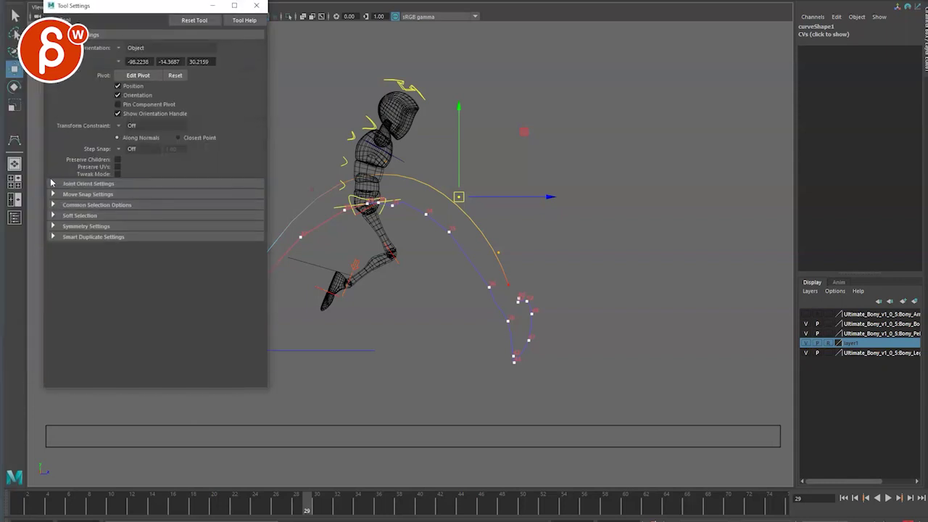
left_click(52, 184)
left_click(51, 276)
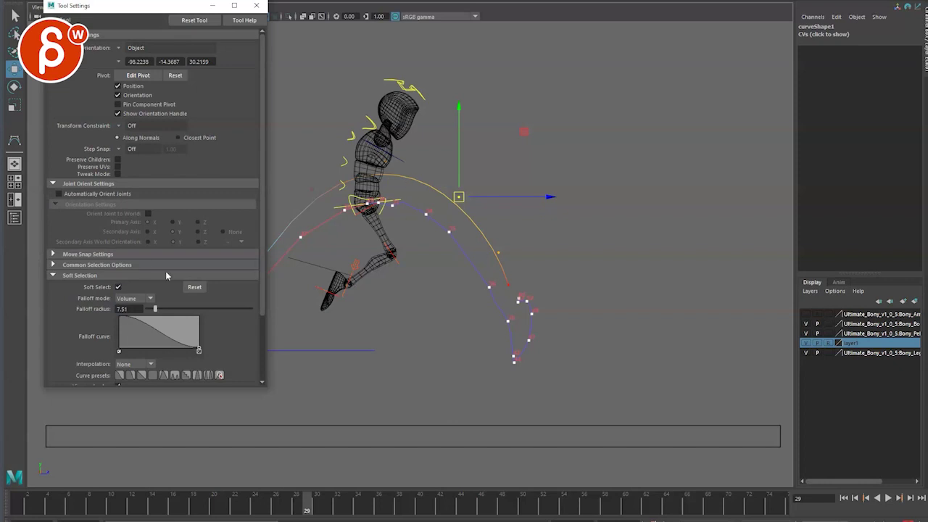
Step: Try moving the control vertex with Soft Select turned off and on again, undoing each move
left_click(117, 287)
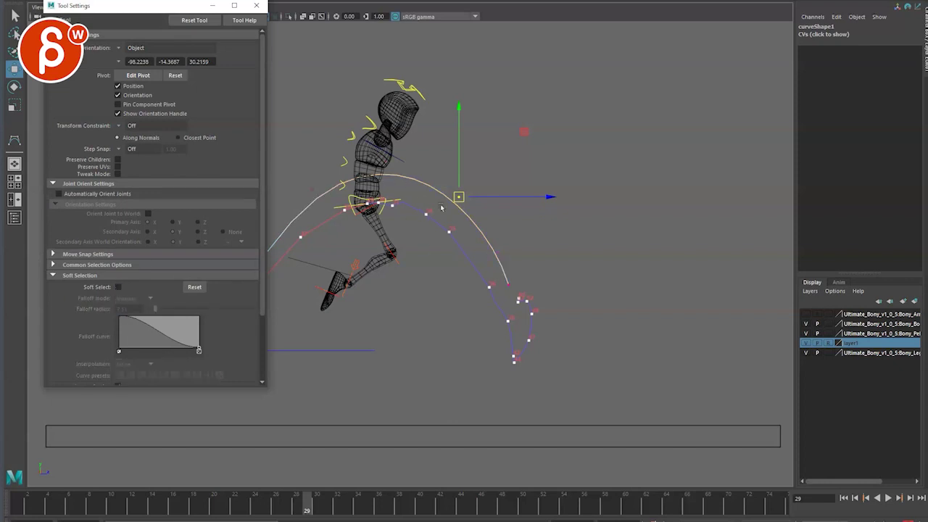
left_click_drag(459, 196, 523, 132)
key("ctrl+z")
left_click(118, 287)
left_click_drag(458, 197, 417, 262)
key("ctrl+z")
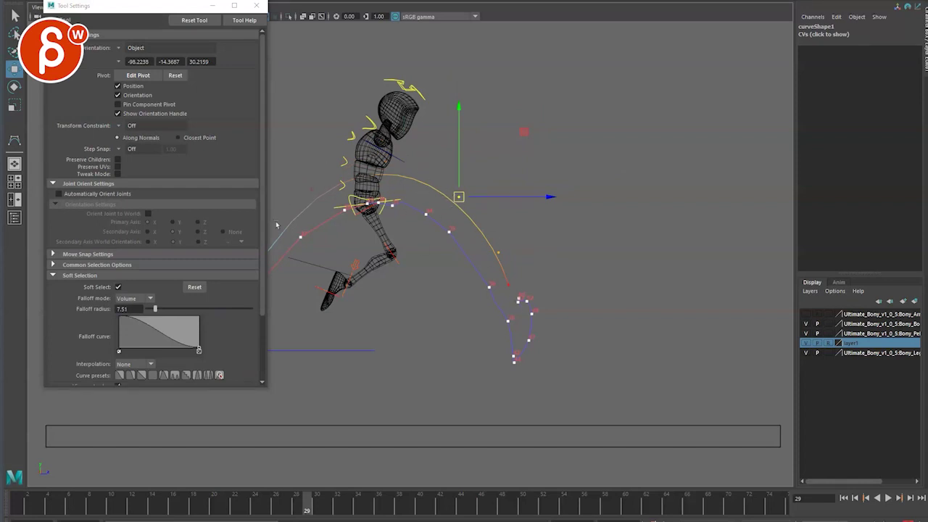
Step: Set the soft selection falloff radius to 1.88 and raise the control vertices on the curve's descending side
middle_click_drag(382, 245, 517, 240, "alt")
left_click_drag(595, 193, 643, 127)
key("ctrl+z")
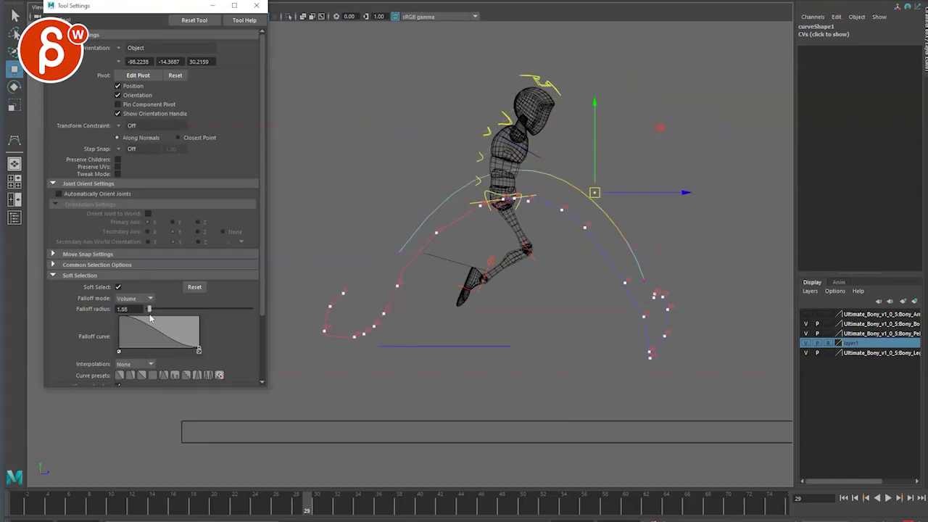
left_click_drag(596, 193, 593, 167)
left_click_drag(624, 251, 635, 204)
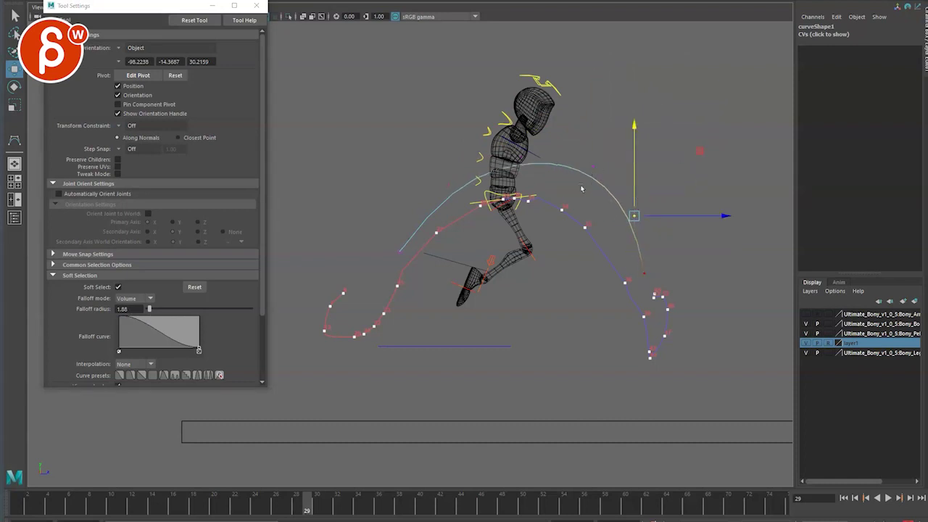
Step: Raise the control vertices near the curve's peak to round the start of its descent
left_click_drag(581, 187, 605, 155)
key("q")
key("w")
left_click_drag(434, 162, 524, 143)
key("q")
left_click(594, 166)
key("w")
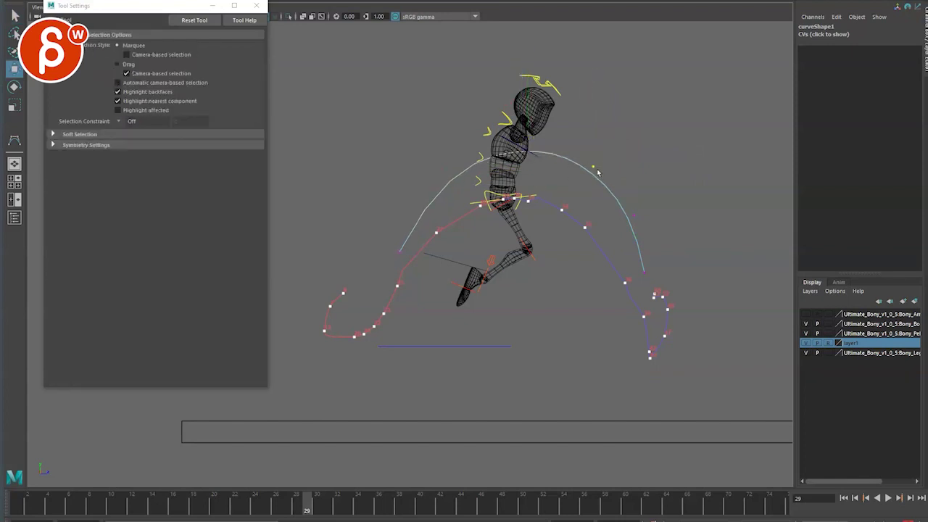
key("q")
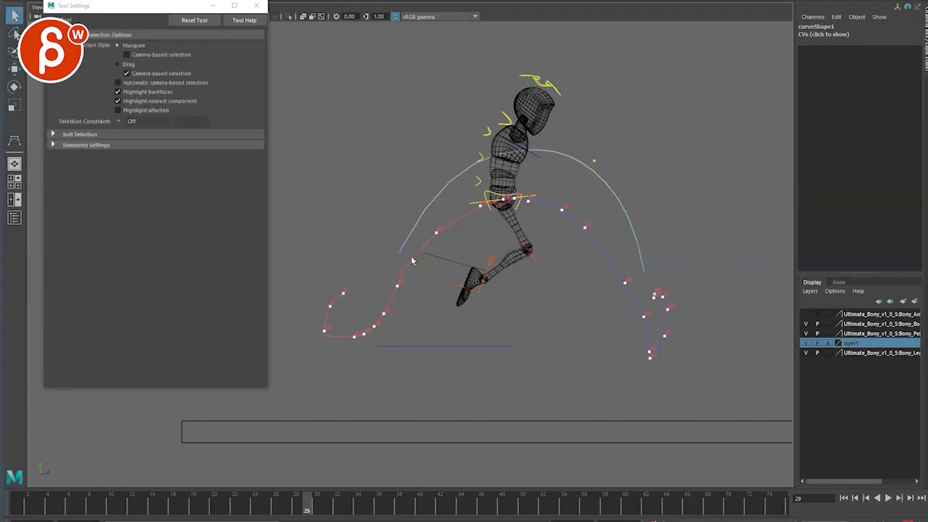
Step: Move the rising-side control vertex up and outward, and shift the peak vertex up and forward to heighten the arc
left_click(442, 167)
key("w")
left_click_drag(441, 167, 428, 148)
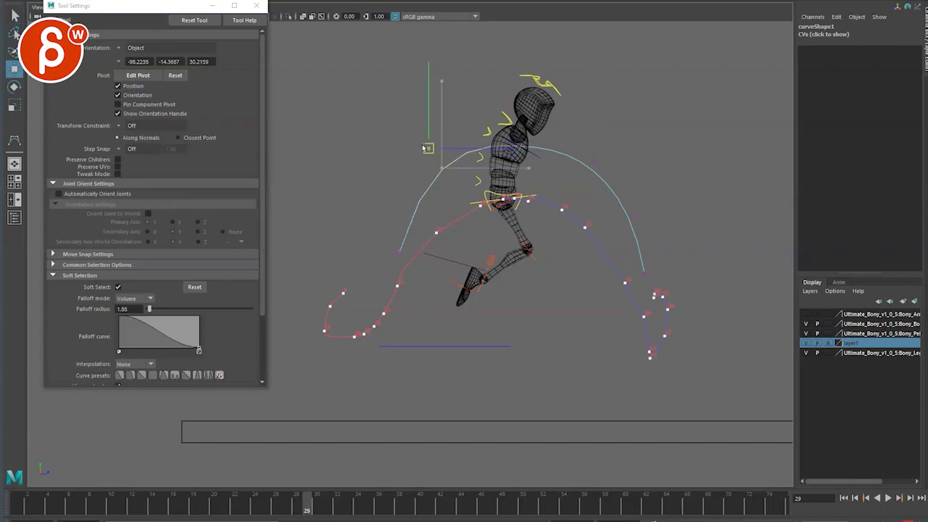
key("q")
left_click_drag(506, 108, 520, 133)
key("w")
left_click_drag(513, 121, 547, 115)
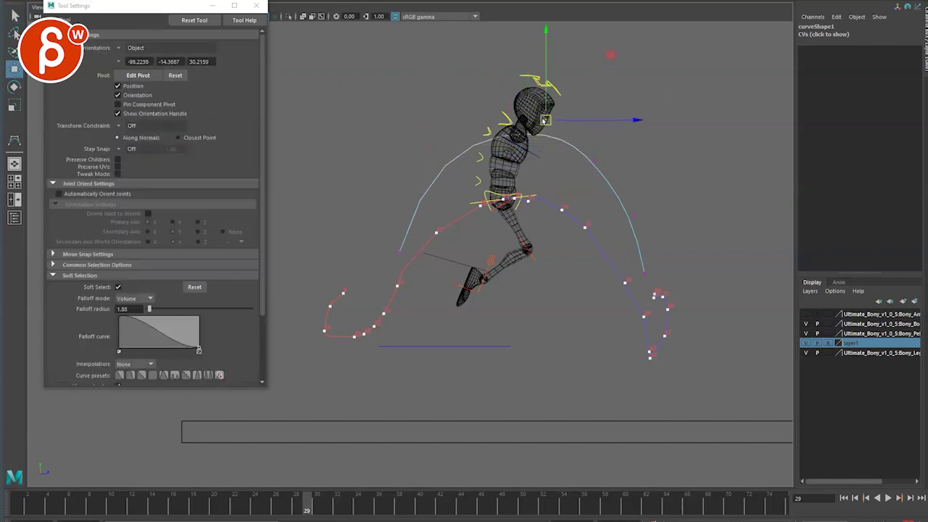
Step: Display the curve smoothly in wireframe, close the tool settings and return to the maximized side view
key("q")
key("3")
key("4")
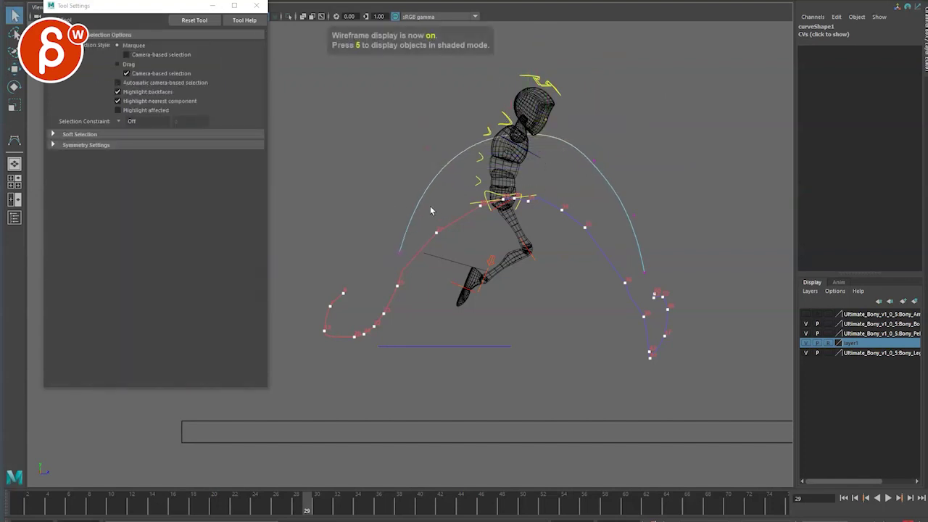
left_click(256, 5)
key("space")
left_click(257, 416)
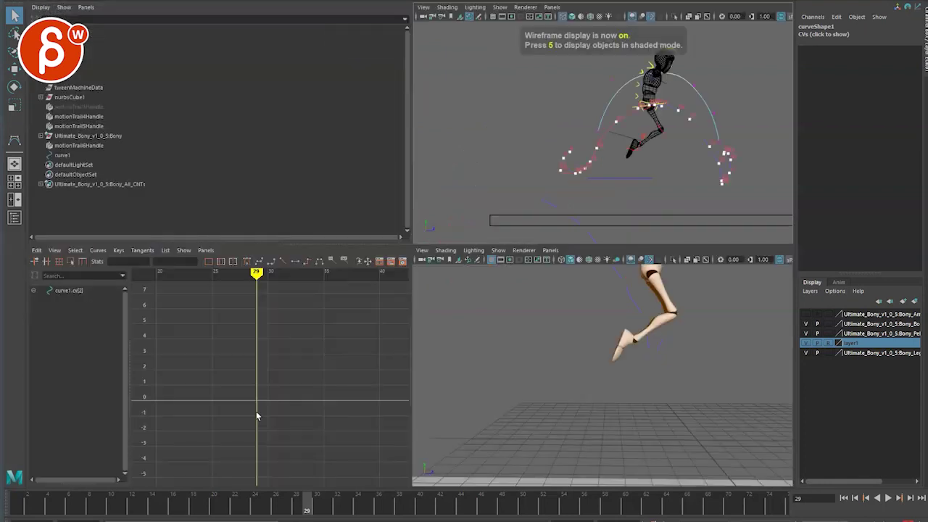
key("space")
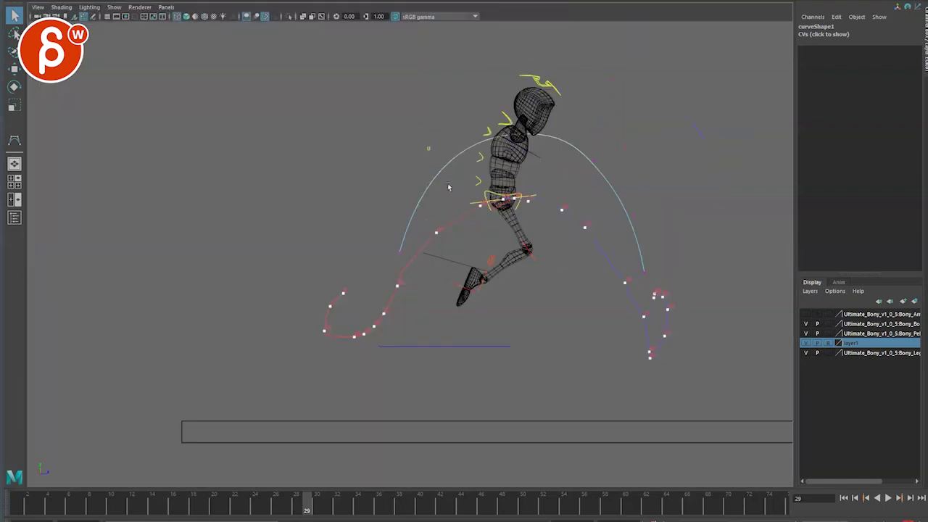
Step: Leave control vertex editing and select the whole guide curve
key("w")
key("q")
left_click(417, 256)
left_click(454, 284)
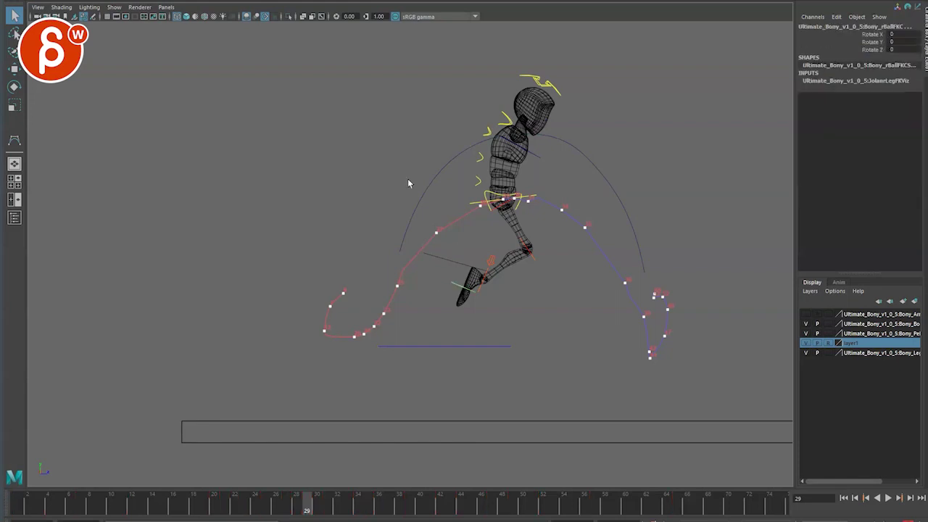
left_click(430, 186)
Step: Go back to frame 25 and lower the guide curve to about Translate Y -0.25 and Translate Z -0.09
key("w")
key("alt+comma")
key("alt+comma")
key("alt+comma")
key("alt+comma")
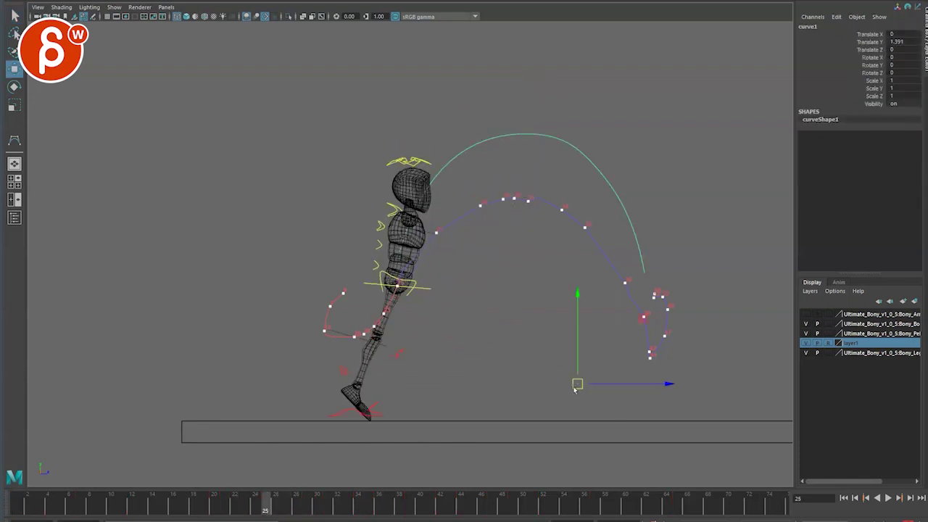
left_click_drag(575, 389, 576, 428)
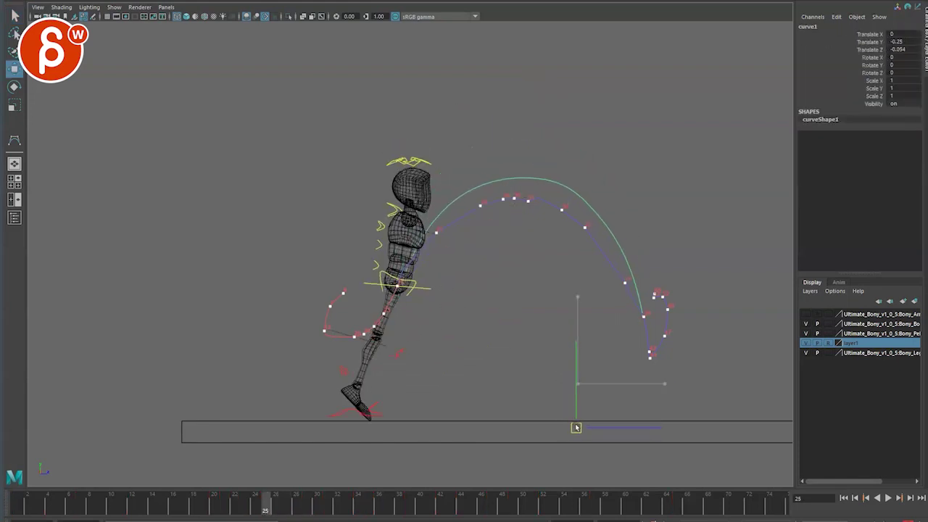
Step: Deselect the guide curve and move the character's root control onto its rising side at frames 27 and 28
key("q")
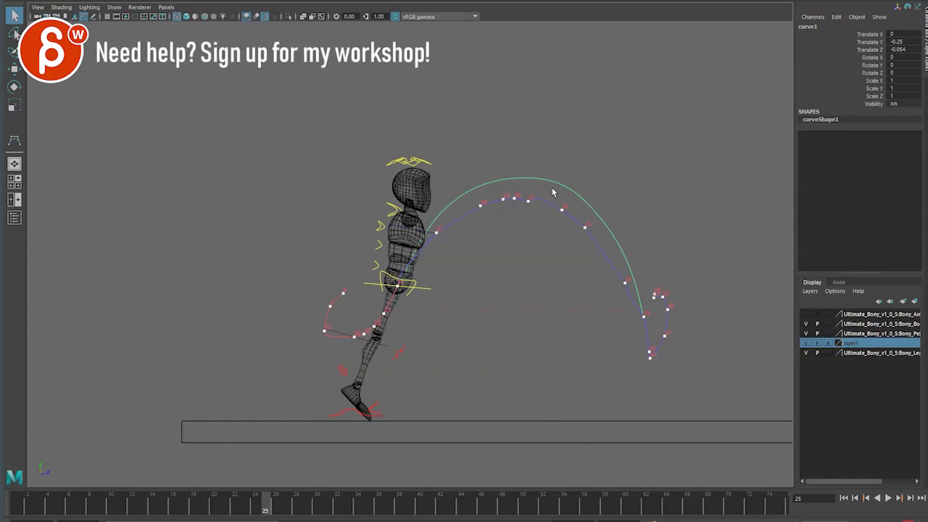
left_click(474, 239)
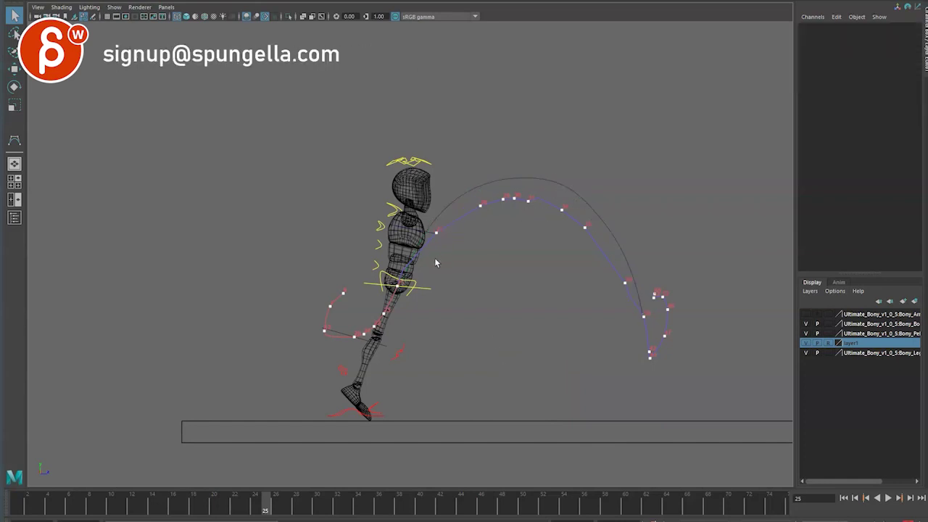
key("alt+period")
left_click_drag(423, 289, 424, 293)
key("alt+period")
key("w")
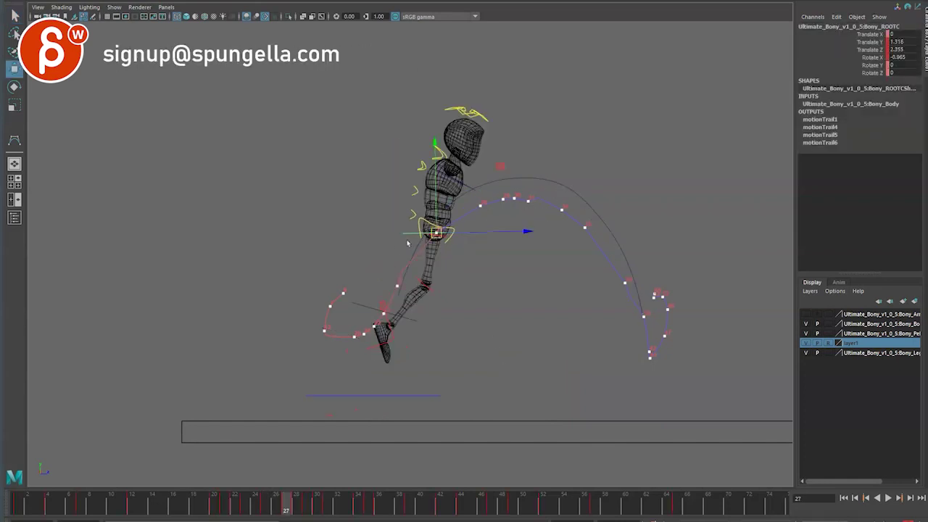
left_click_drag(438, 231, 426, 230)
key("alt+period")
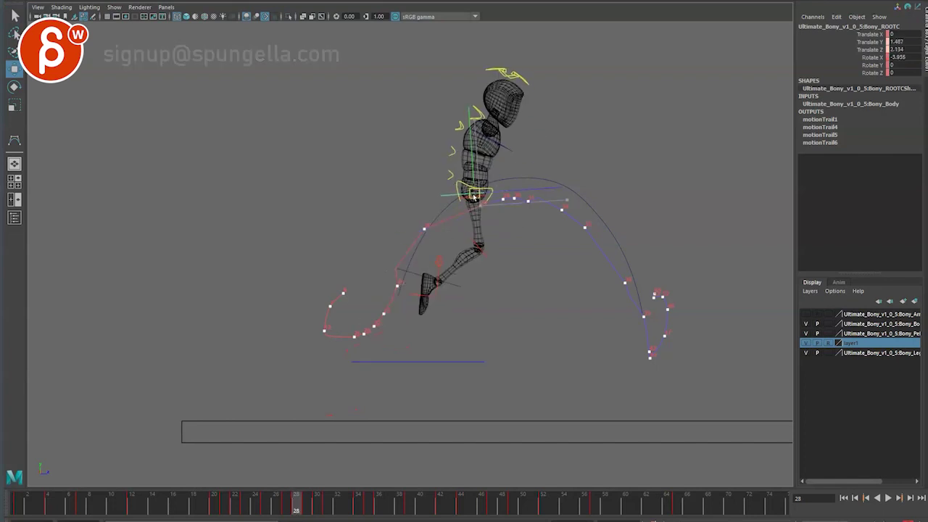
Step: Raise the root control onto the top of the guide curve at frame 29 and the keyed frames around the peak
key("alt+period")
left_click_drag(502, 201, 536, 175)
key("alt+period")
key("alt+period")
key("alt+period")
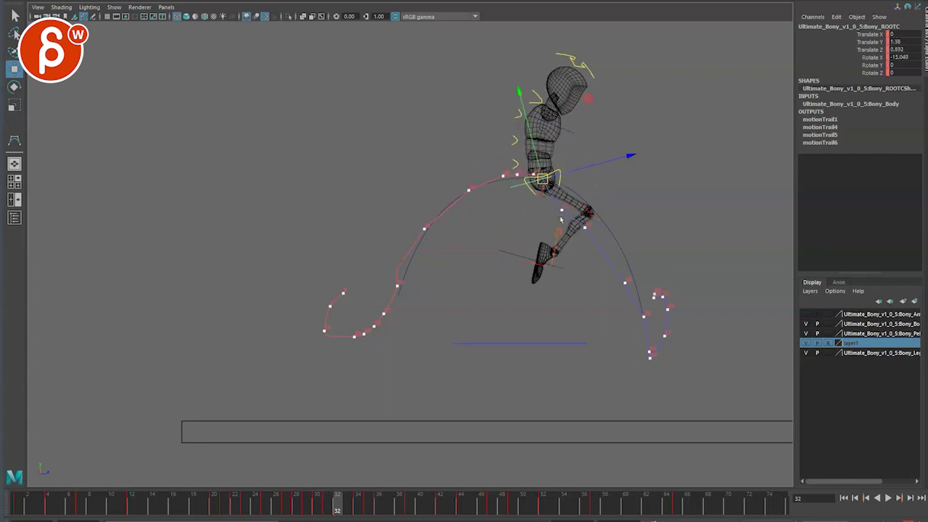
Step: Raise the root control onto the descending side of the guide curve at frames 34 and 35
key("alt+period")
key("alt+period")
left_click_drag(562, 213, 564, 187)
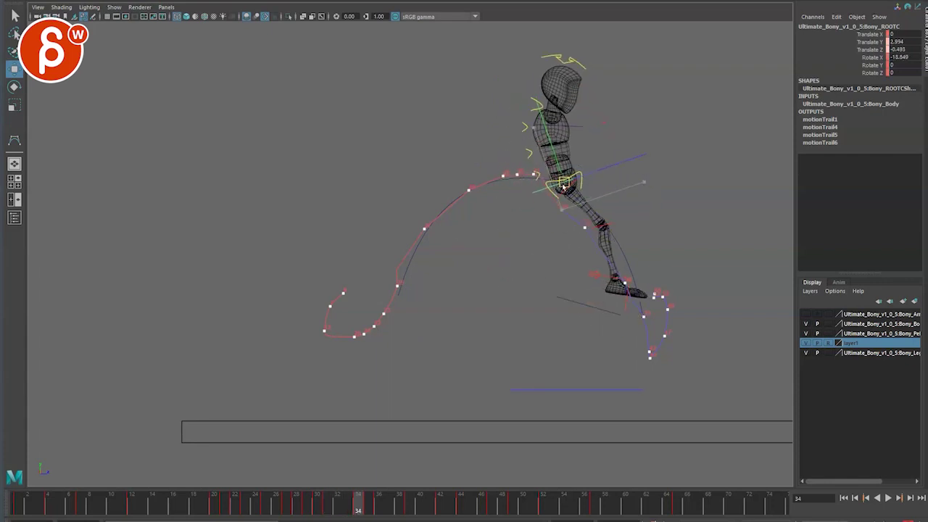
key("alt+period")
middle_click_drag(589, 241, 593, 220)
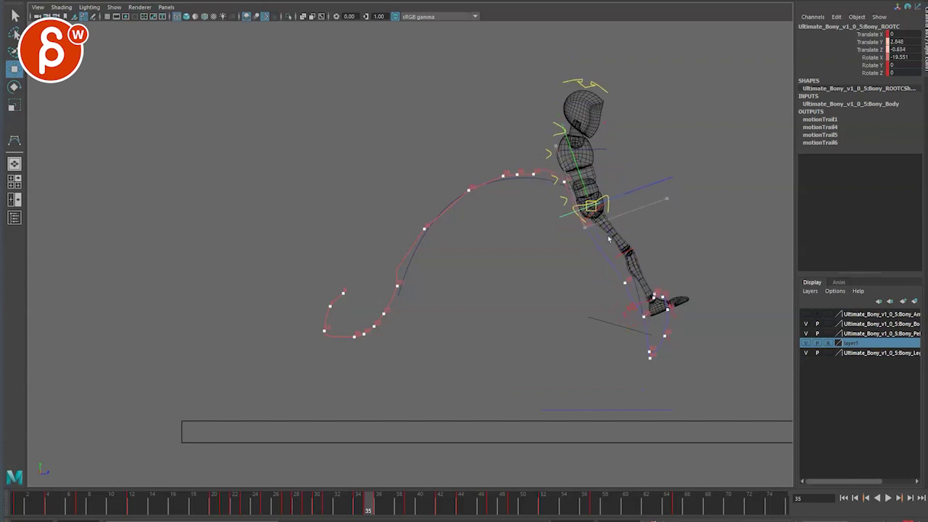
Step: Move the root control up onto the guide curve at frame 36 and adjust it slightly at frame 37
key("alt+period")
middle_click_drag(623, 285, 626, 252)
key("alt+period")
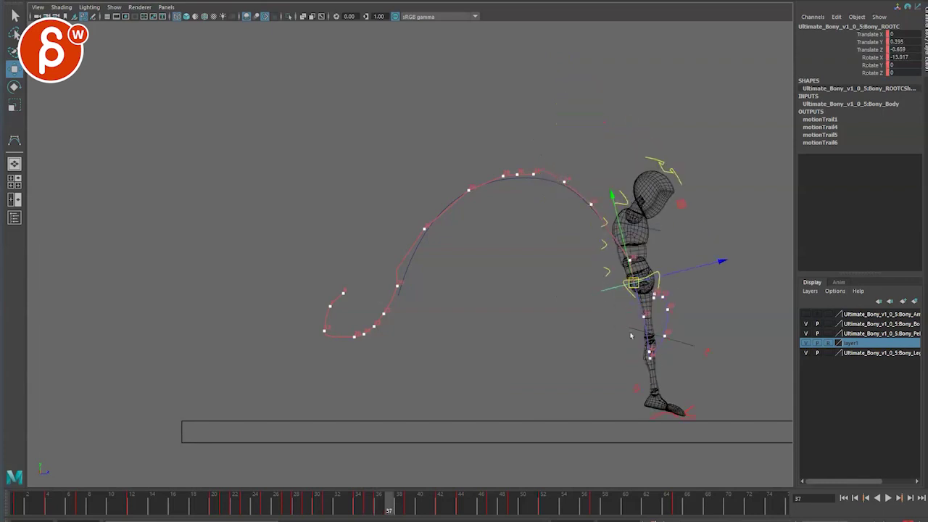
key("alt+period")
key("alt+period")
key("alt+comma")
left_click_drag(638, 303, 641, 298)
Step: Go back and forth through the airborne frames from 27 onward and compare the root's motion trail with the guide curve
key("q")
key("alt+comma")
key("alt+comma")
key("alt+comma")
key("alt+comma")
key("alt+comma")
key("alt+comma")
key("alt+comma")
key("alt+comma")
key("alt+comma")
key("alt+comma")
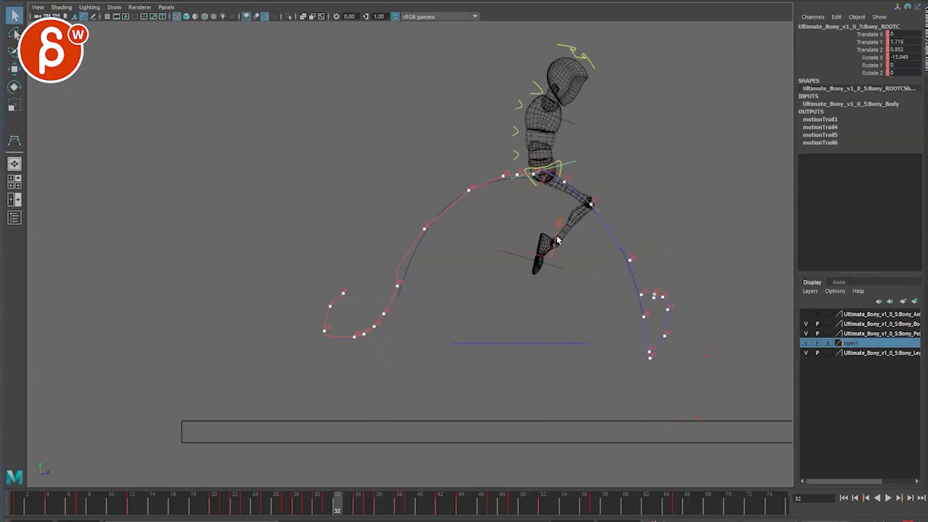
key("alt+comma")
key("alt+comma")
key("alt+comma")
key("alt+comma")
key("alt+comma")
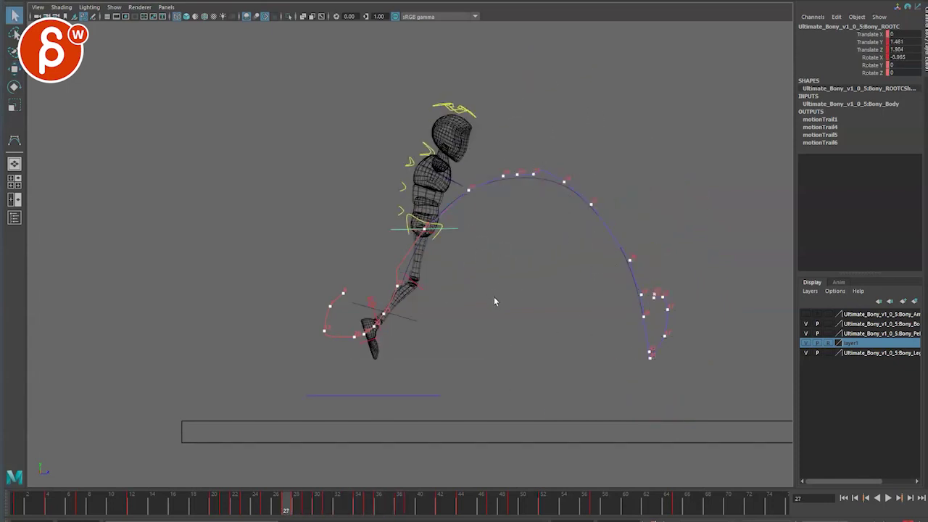
key("alt+period")
key("alt+period")
key("alt+period")
key("alt+period")
key("alt+period")
key("alt+period")
key("alt+period")
key("alt+period")
key("alt+period")
key("alt+period")
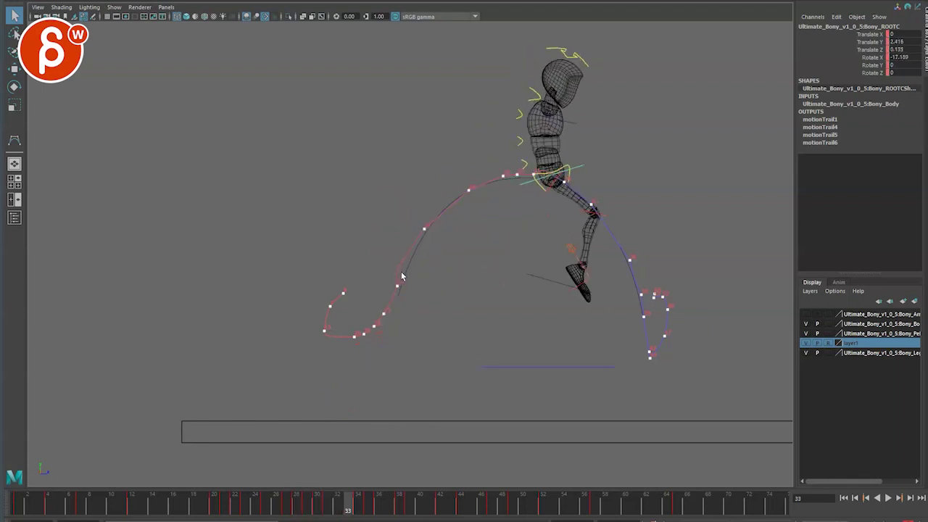
key("alt+period")
key("alt+period")
key("alt+period")
key("alt+comma")
key("alt+comma")
key("alt+comma")
key("alt+comma")
key("alt+comma")
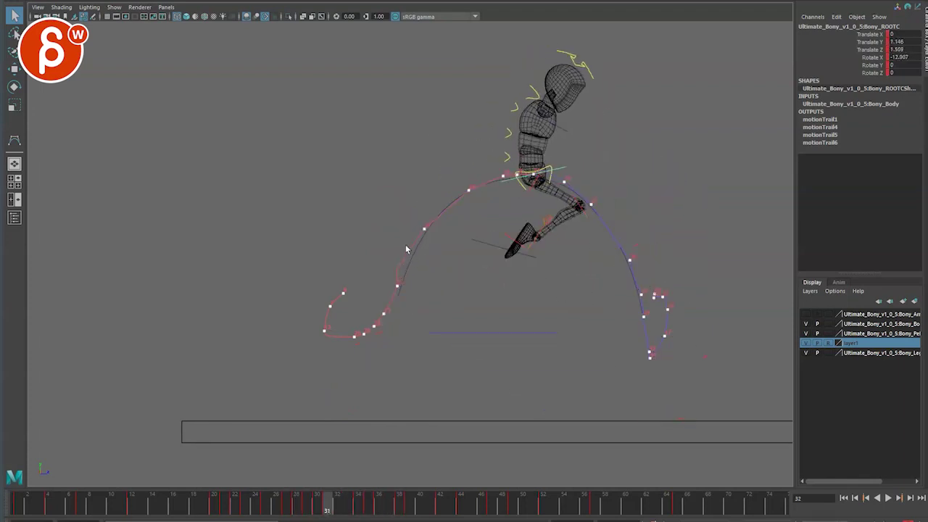
key("alt+comma")
key("alt+comma")
key("alt+comma")
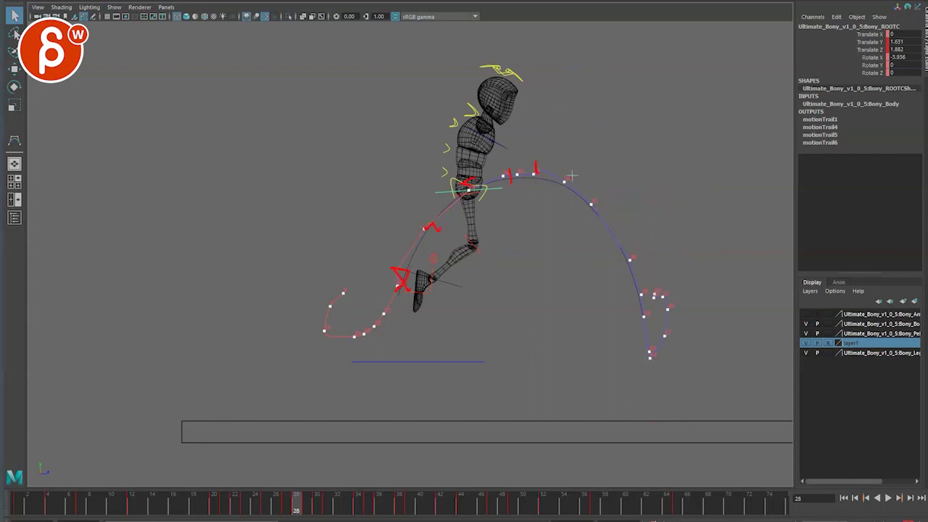
mouse_move(399, 303)
left_mouse_down()
mouse_move(439, 216)
mouse_move(651, 310)
left_mouse_up()
mouse_move(394, 280)
left_mouse_down()
mouse_move(515, 150)
mouse_move(637, 245)
left_mouse_up()
left_click_drag(429, 196, 624, 283)
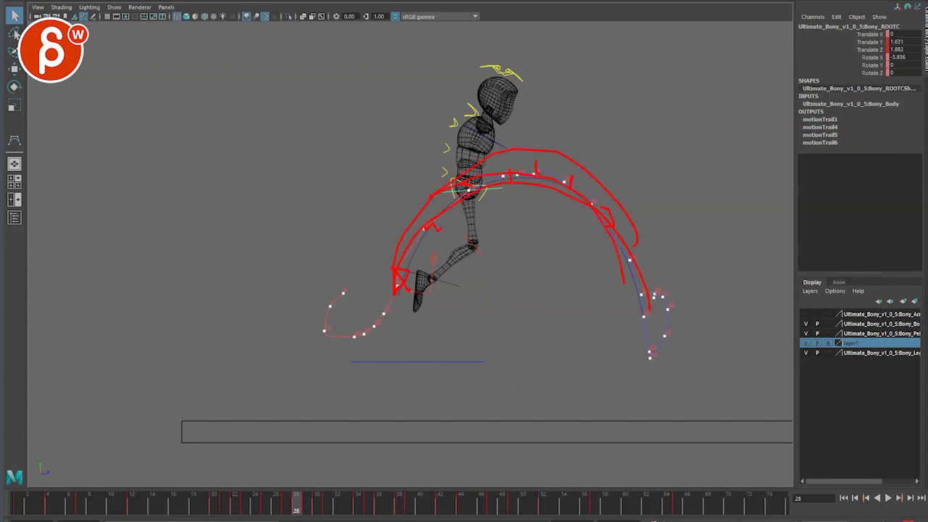
key("Escape")
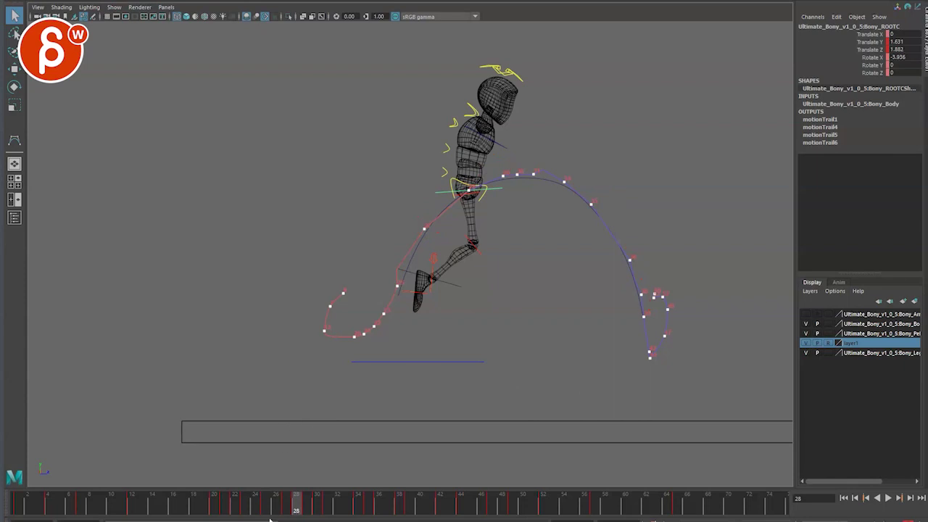
Step: Select the guide curve in the side view and delete it
left_click(584, 233)
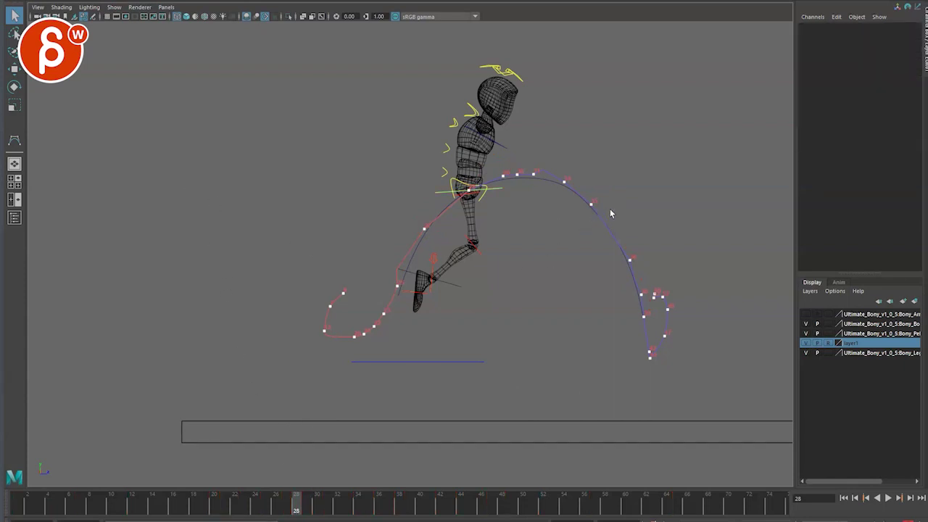
left_click(605, 217)
key("Delete")
Step: Delete motionTrail4Handle, motionTrail5Handle and the remaining hidden motion trail handle from the scene
key("space")
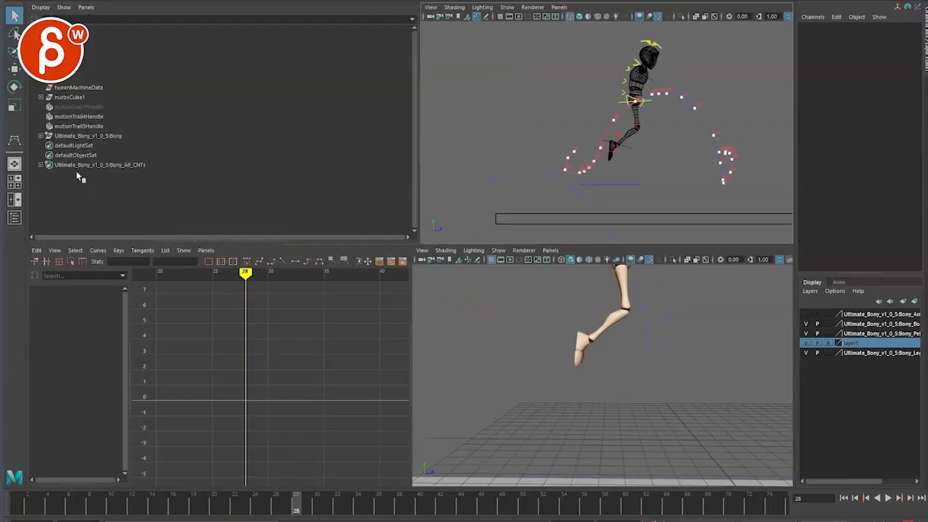
left_click(69, 117)
left_click(75, 126, "shift")
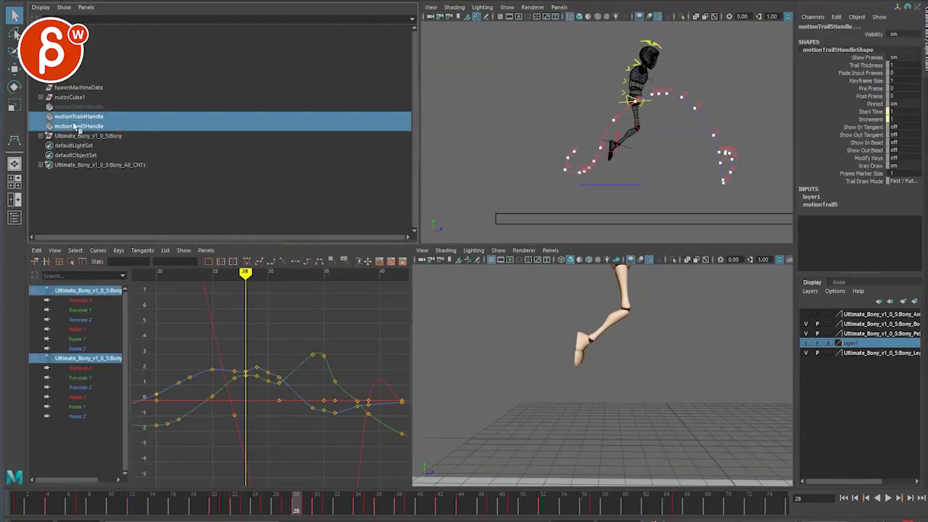
key("Delete")
left_click(73, 109)
key("Delete")
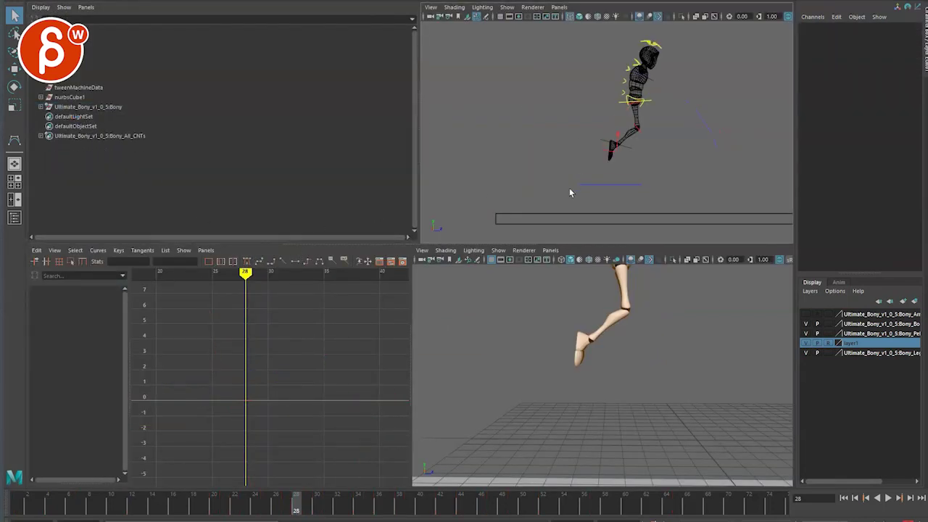
Step: Review the jump frame by frame in the maximized side view and select the root control to check its keys around takeoff
key("space")
mouse_move(233, 514)
left_mouse_down()
mouse_move(193, 500)
mouse_move(400, 500)
mouse_move(256, 500)
left_mouse_up()
key("alt+period")
key("alt+period")
key("alt+period")
key("alt+period")
key("alt+period")
key("alt+period")
key("alt+period")
key("alt+period")
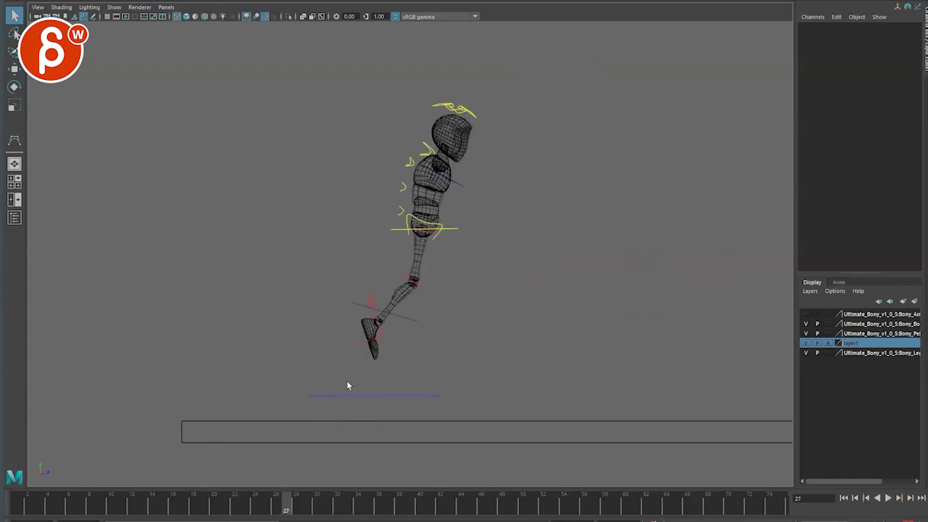
left_click_drag(375, 302, 375, 306)
key("alt+period")
key("alt+period")
key("alt+period")
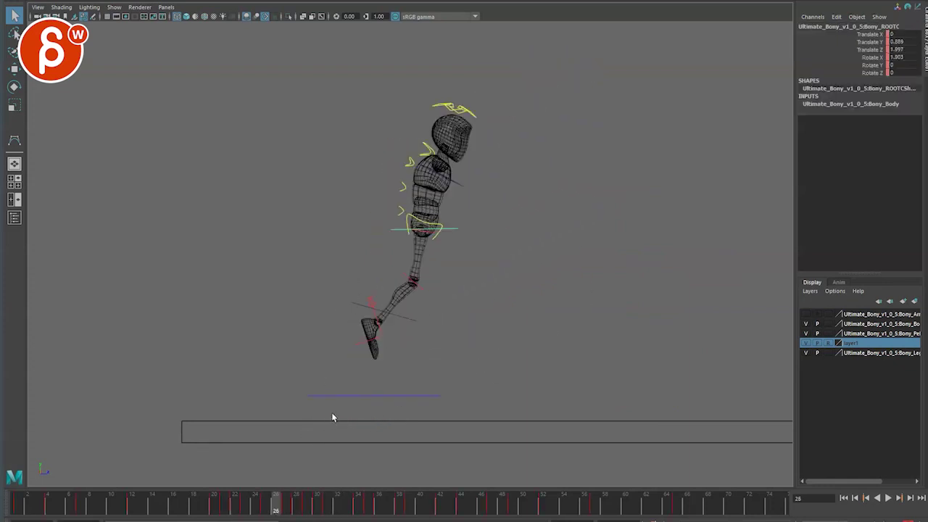
Step: Select the main control, check its keys around frames 28 to 30, and clear the selection
left_click_drag(367, 346, 376, 382)
key("alt+period")
key("alt+period")
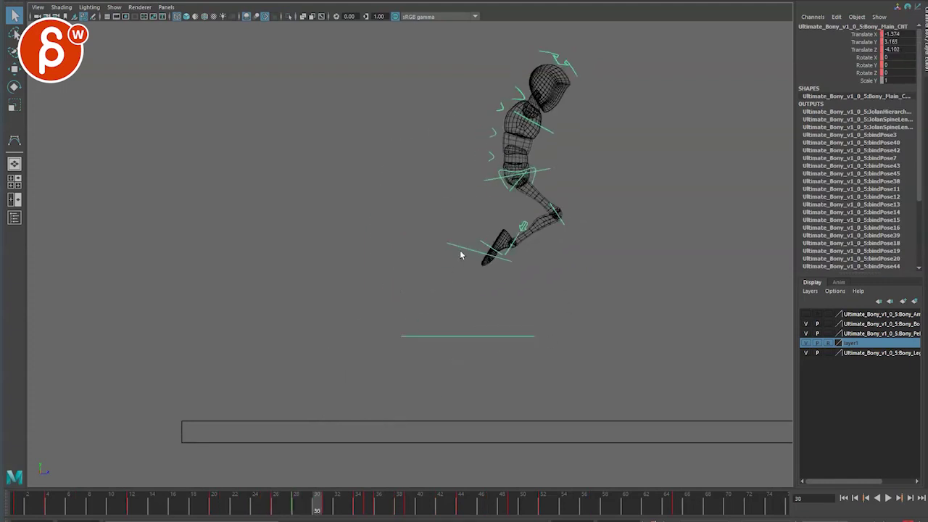
left_click(468, 223)
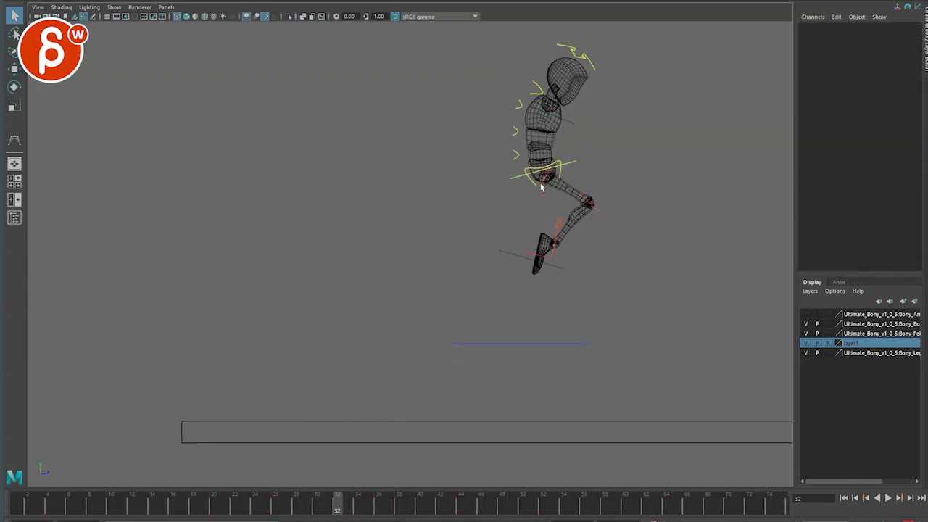
Step: Select the right leg's IK/FK switch control and examine the frames around the landing for the switch between modes
left_click(543, 188)
left_click(557, 222)
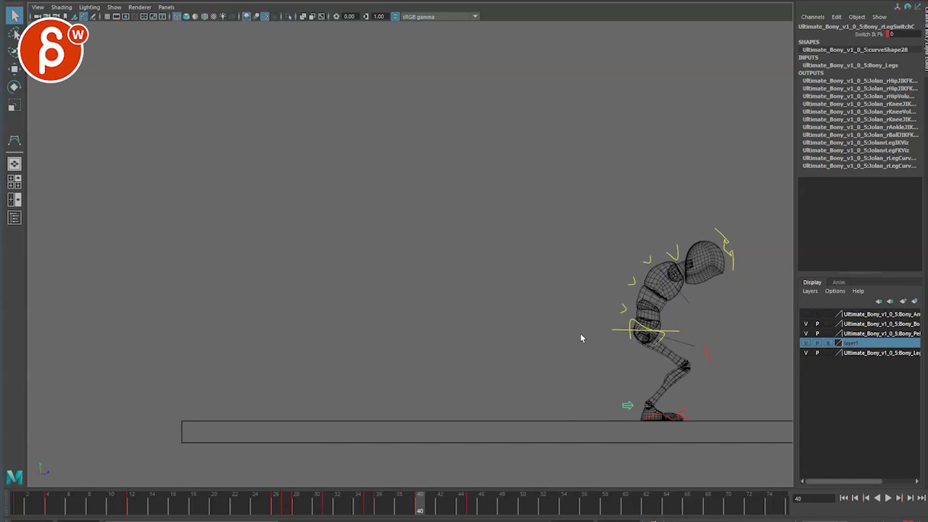
key("alt+comma")
key("alt+comma")
key("alt+comma")
key("alt+comma")
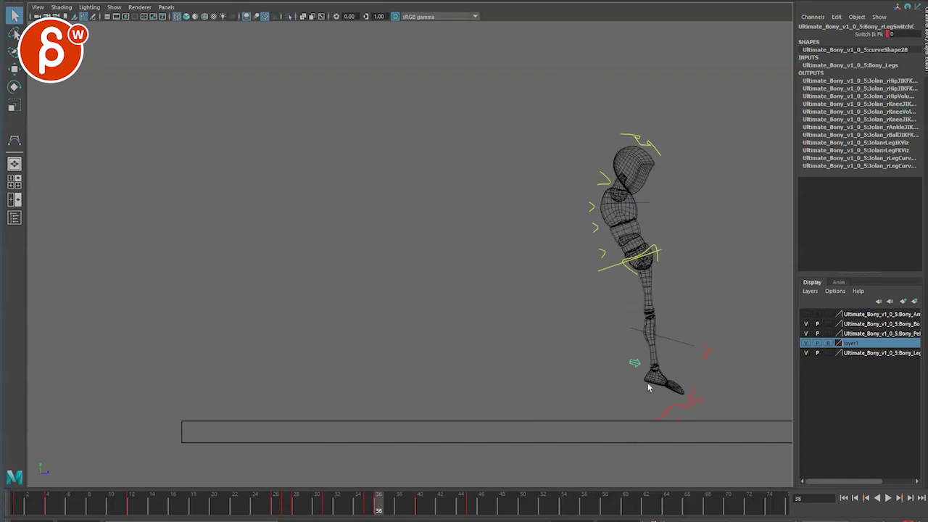
key("alt+comma")
key("alt+comma")
key("alt+comma")
key("alt+period")
key("alt+period")
key("alt+period")
key("alt+period")
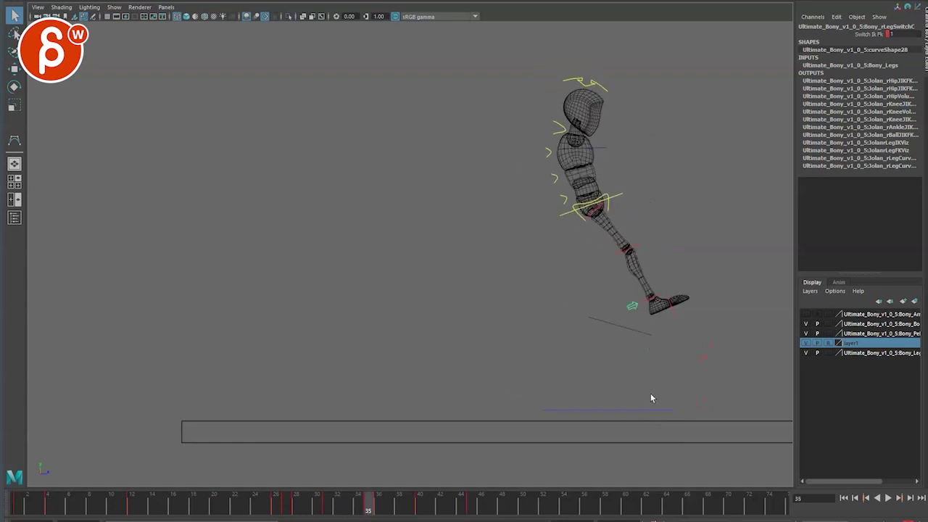
Step: Try to reposition the right foot's IK control at frame 37
left_click(689, 410)
key("w")
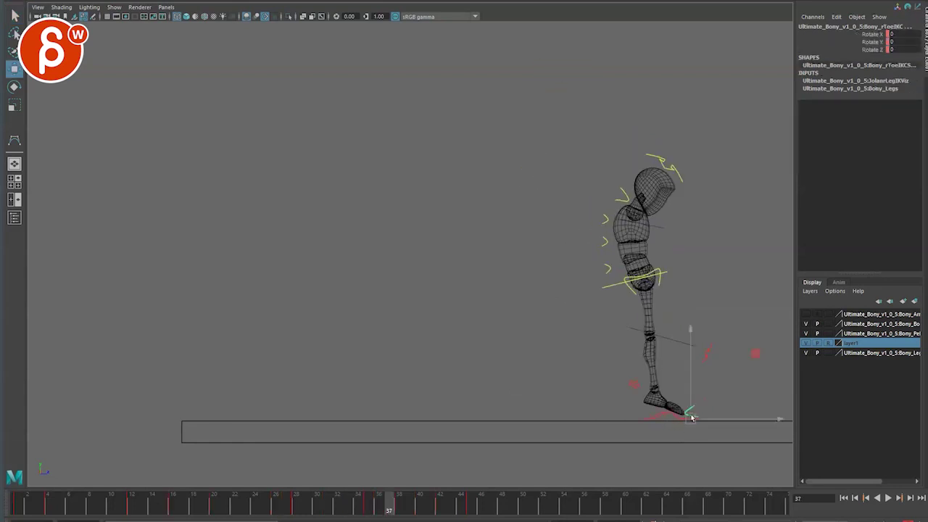
key("q")
left_click(657, 418)
key("w")
left_click_drag(657, 404, 662, 374)
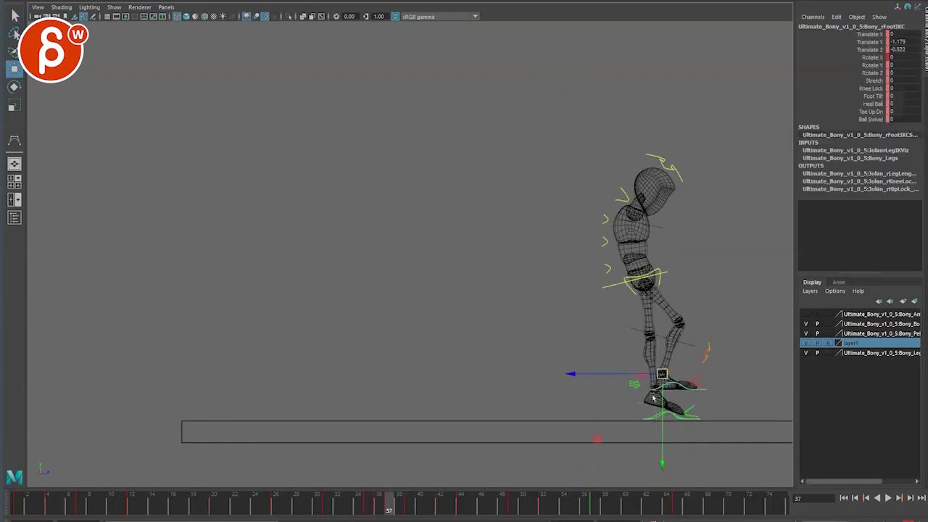
middle_click_drag(653, 397, 643, 418)
Step: Reselect the right foot's IK control at frame 37 and activate the Move tool
key("q")
left_click(663, 418)
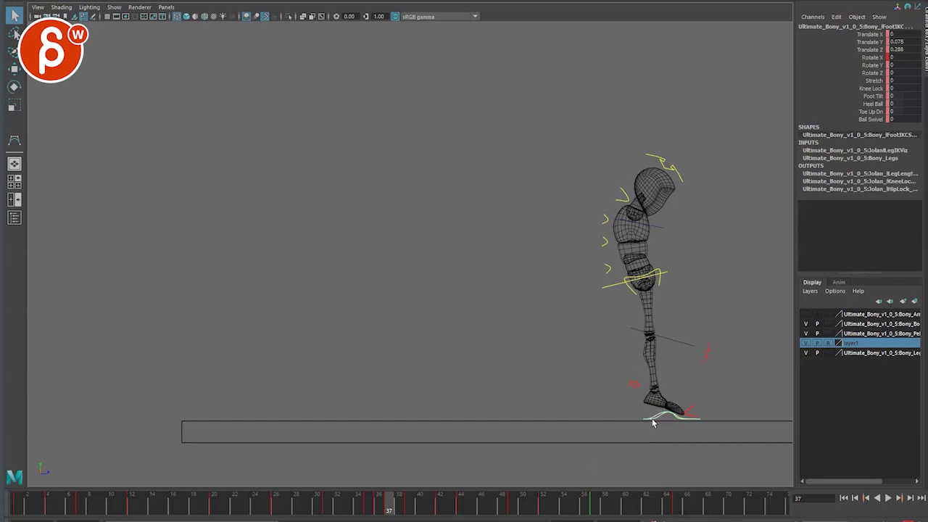
left_click(646, 425)
left_click(657, 421)
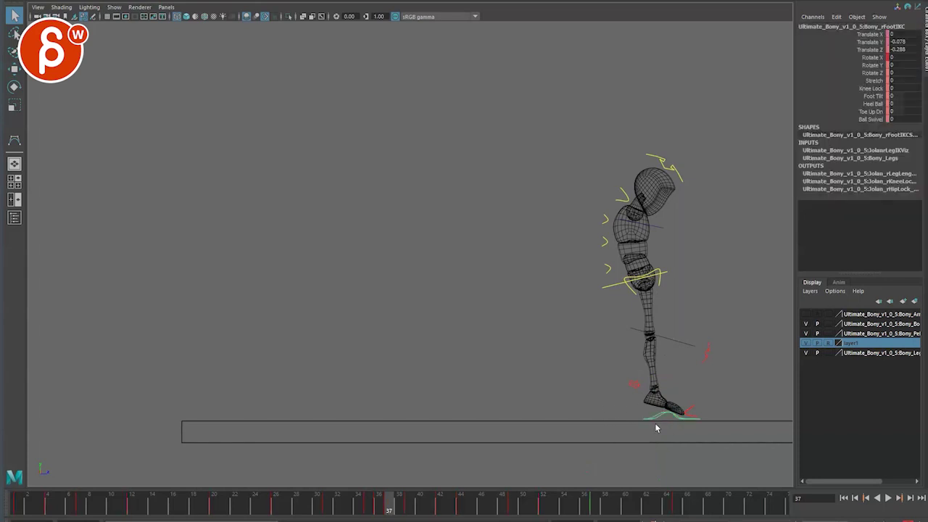
key("w")
mouse_move(656, 411)
middle_mouse_down()
mouse_move(680, 373)
mouse_move(659, 404)
middle_mouse_up()
Step: Show the side and perspective views with textured shading, frame the right foot in perspective, and return to the maximized side view
key("6")
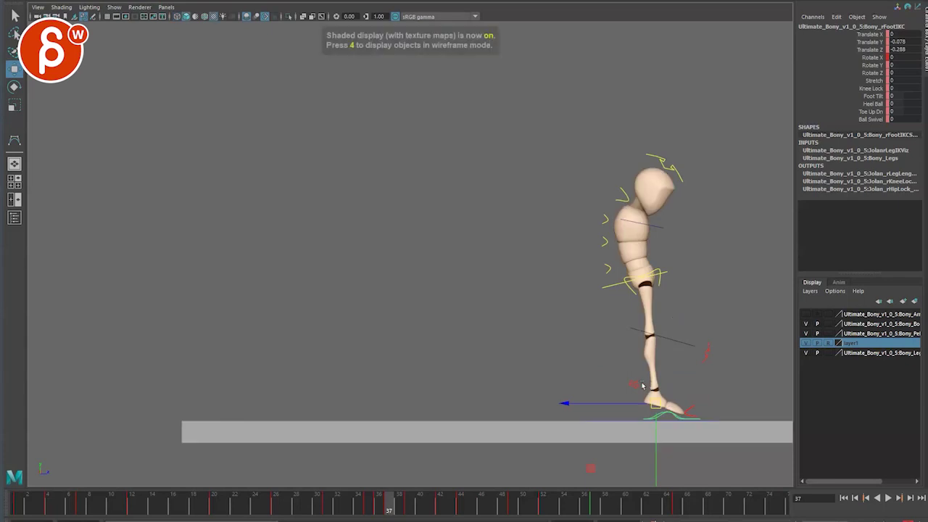
key("space")
key("f")
key("6")
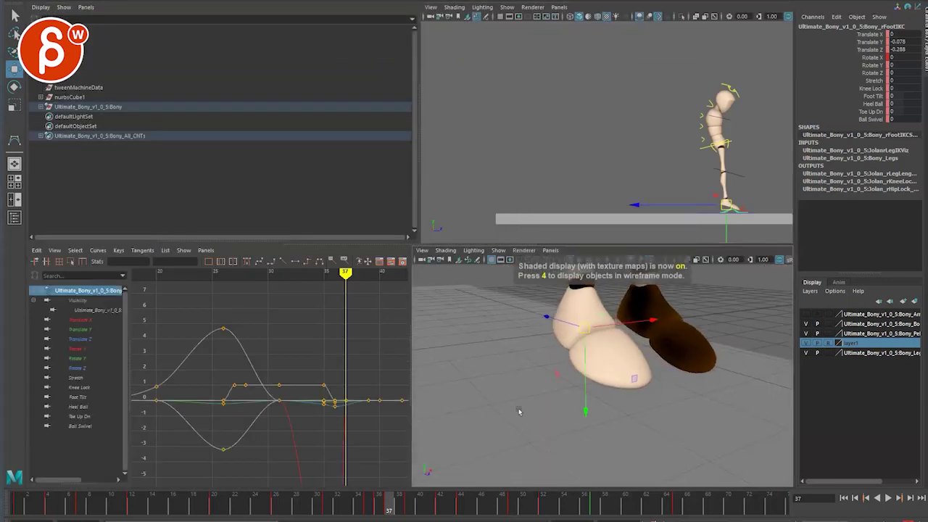
key("q")
key("space")
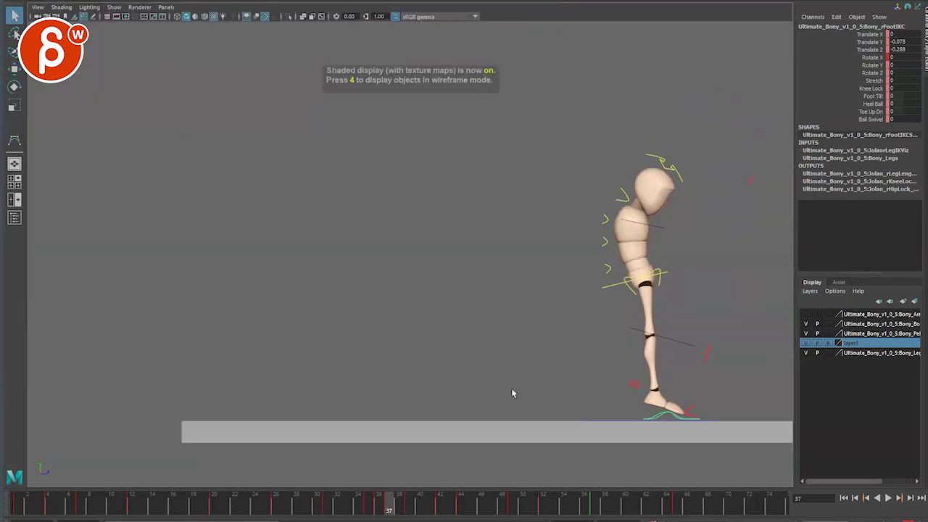
Step: At frame 38, adjust the height of the right foot's IK control to Translate Y -0.004 so the foot sits on the floor
key("comma")
key("comma")
key("period")
key("period")
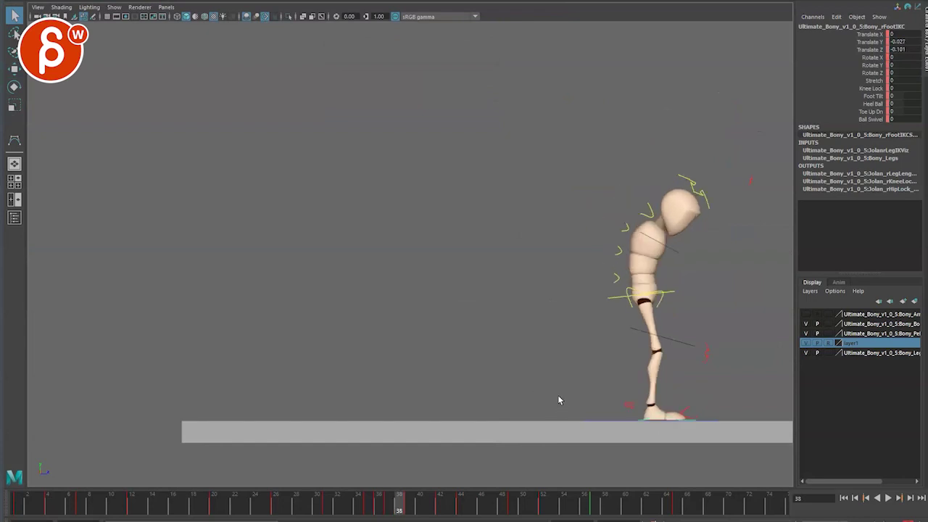
key("period")
key("w")
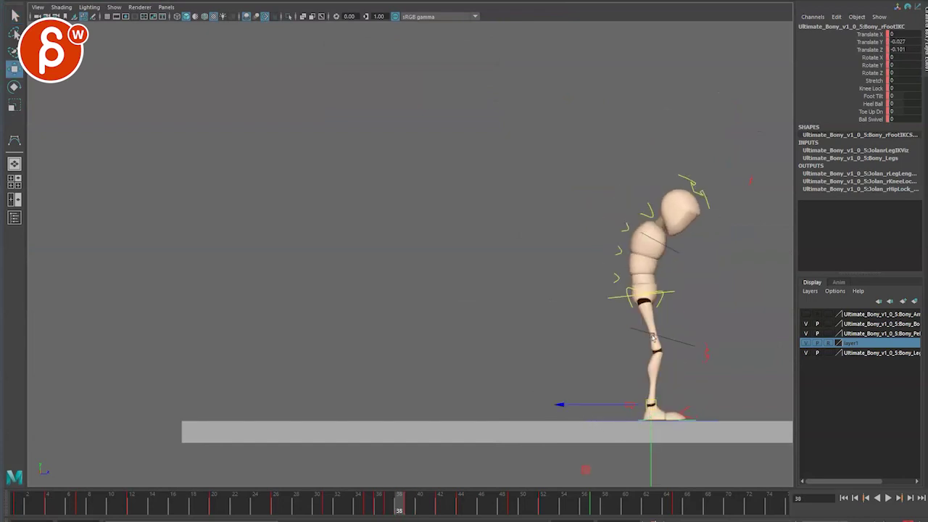
left_click_drag(652, 450, 651, 453)
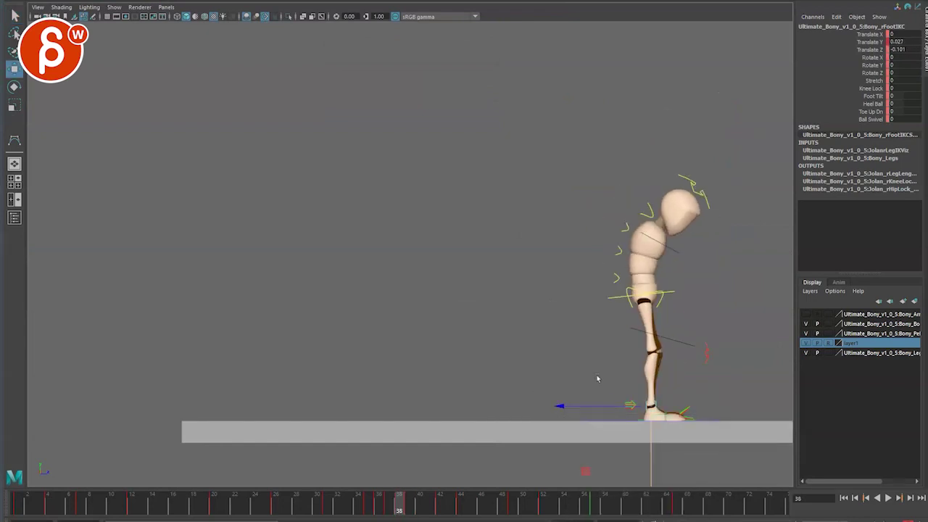
key("space")
scroll(595, 428, "up", 5)
left_click_drag(626, 416, 621, 373, "alt")
scroll(616, 384, "up", 3)
left_click_drag(554, 349, 554, 348)
key("q")
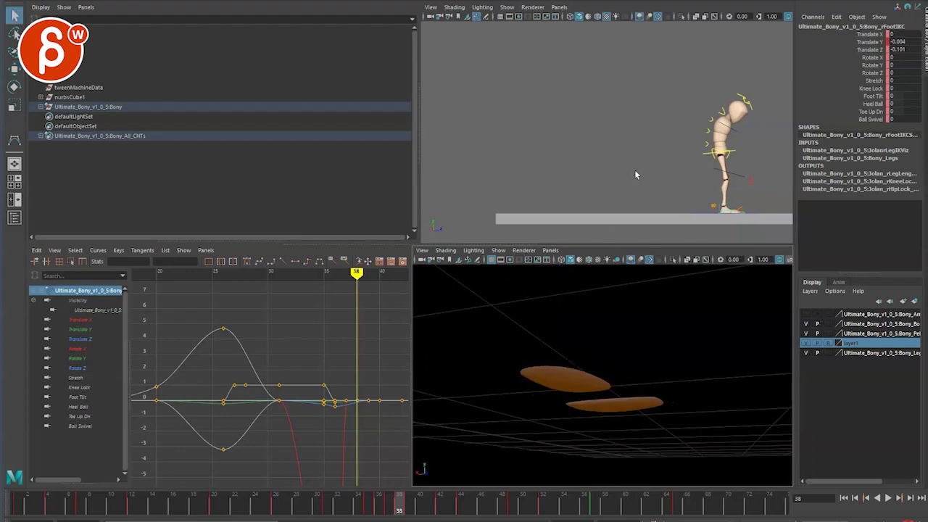
Step: Isolate the right foot IK control's Translate X, Y and Z curves around frame 38 and key the control there
left_click_drag(72, 319, 75, 339)
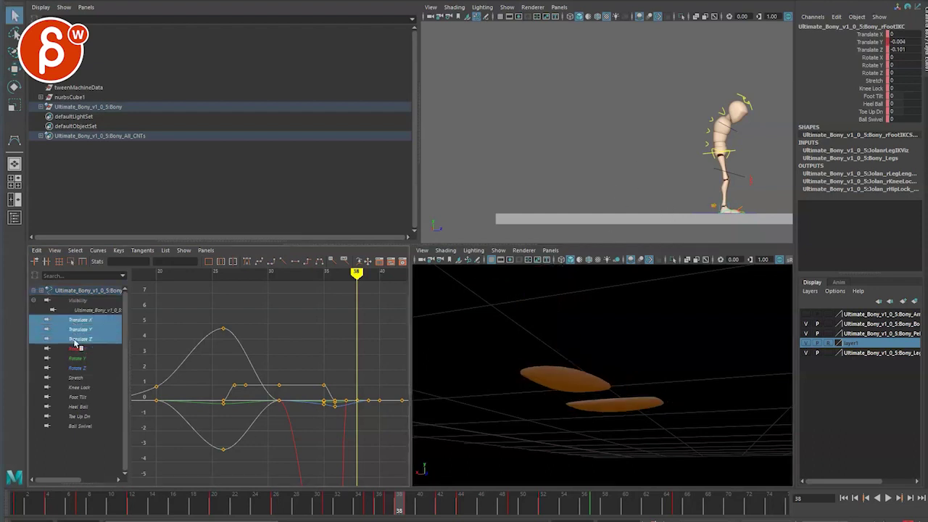
key("f")
left_click_drag(262, 286, 367, 343)
key("f")
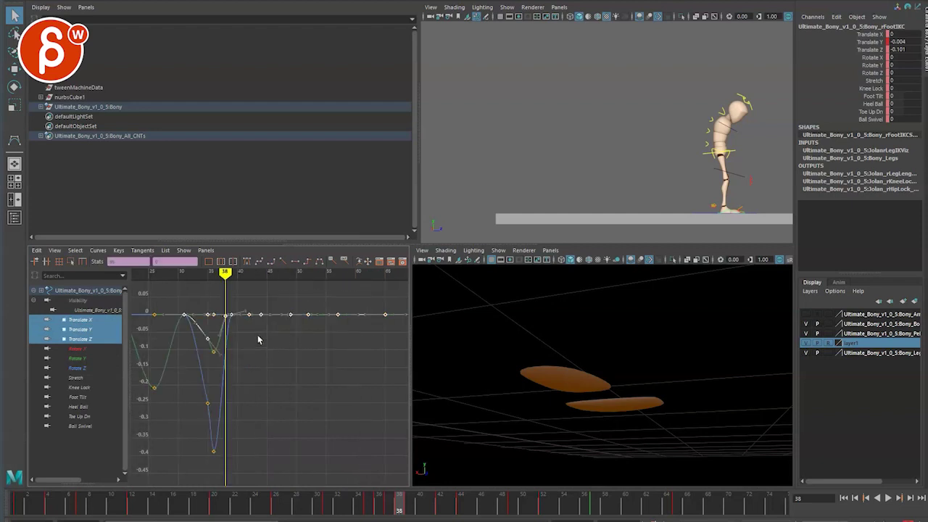
right_click_drag(192, 306, 415, 460, "alt")
mouse_move(289, 410)
middle_mouse_down("alt")
mouse_move(136, 376)
mouse_move(128, 365)
middle_mouse_up("alt")
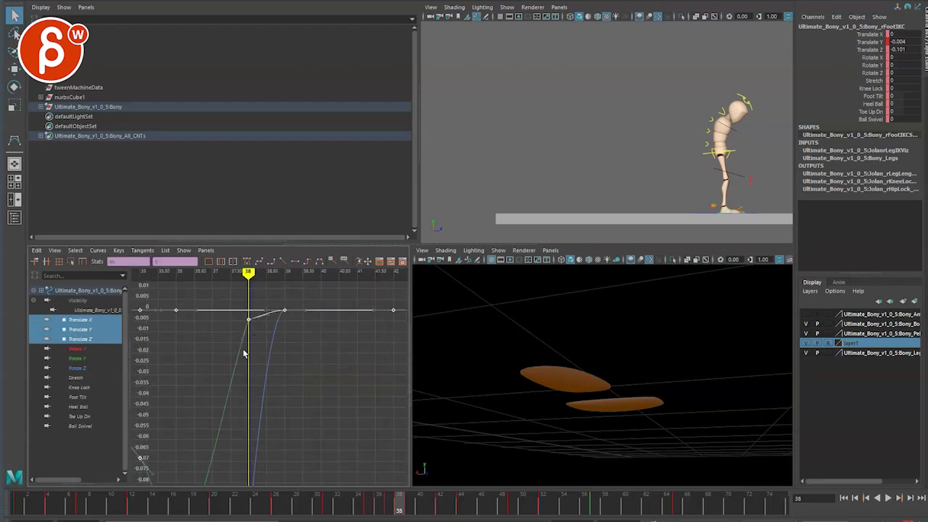
key("s")
key("f")
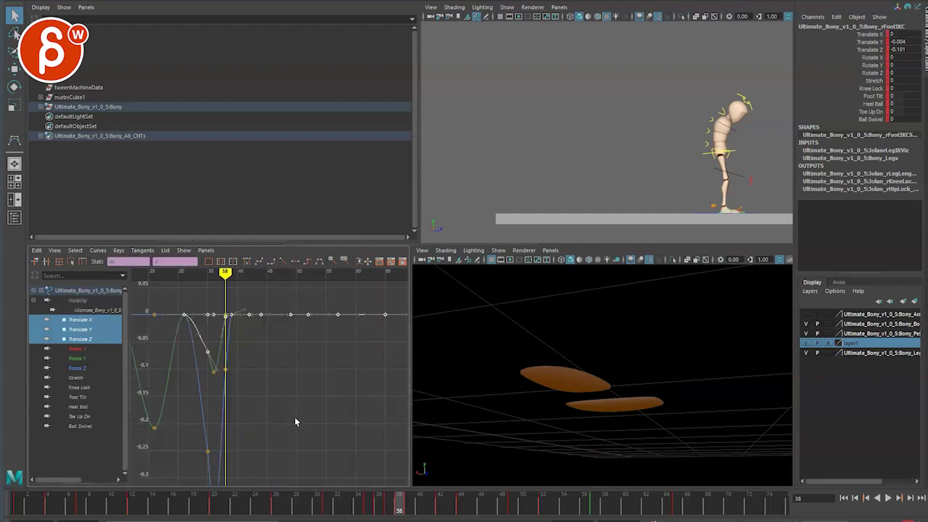
Step: Delete the right foot's translation keys after frame 38 and maximize the side view
left_click(294, 416)
key("f")
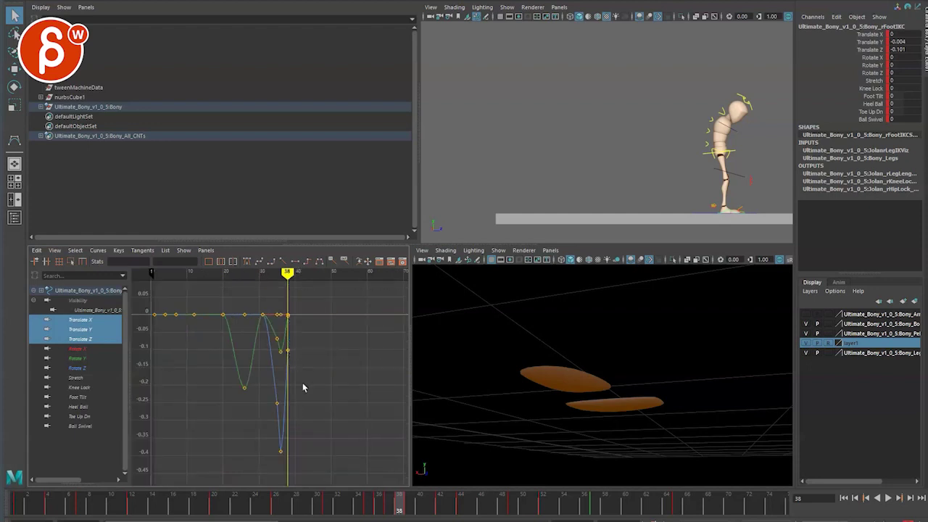
key("space")
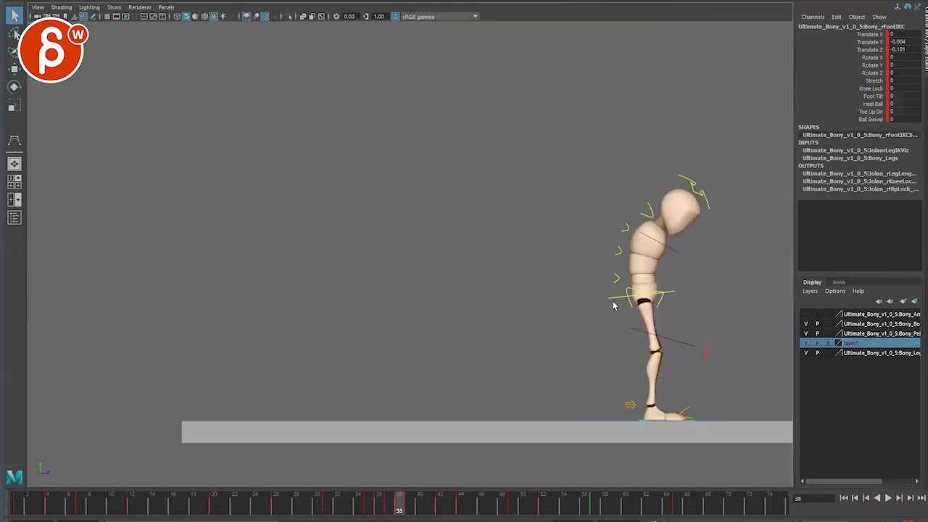
Step: Examine the landing frames after frame 38 in the side view and in a perspective close-up for sliding of the right foot
key("alt+period")
key("alt+period")
key("alt+period")
key("alt+period")
key("alt+comma")
key("alt+comma")
key("alt+comma")
key("space")
key("f")
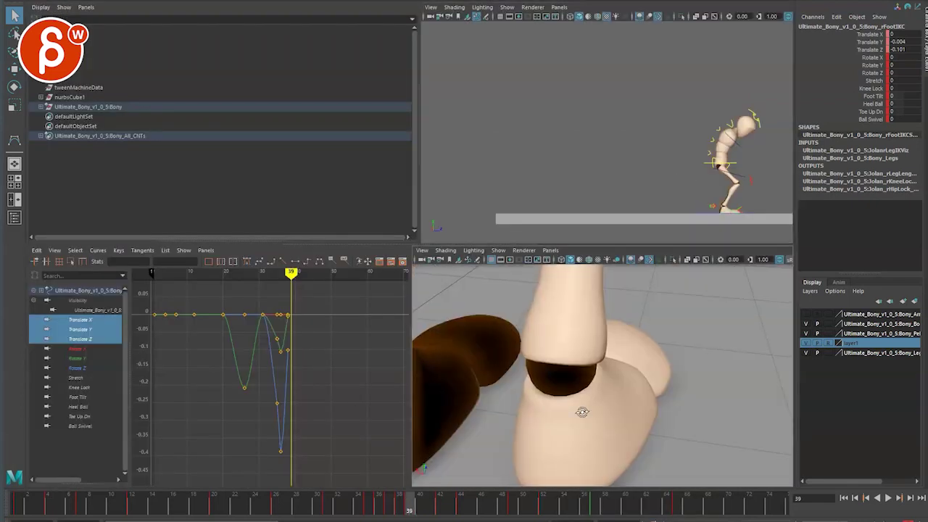
left_click_drag(586, 414, 497, 400, "alt")
scroll(467, 367, "down", 3)
key("alt+period")
key("alt+period")
key("alt+period")
key("alt+period")
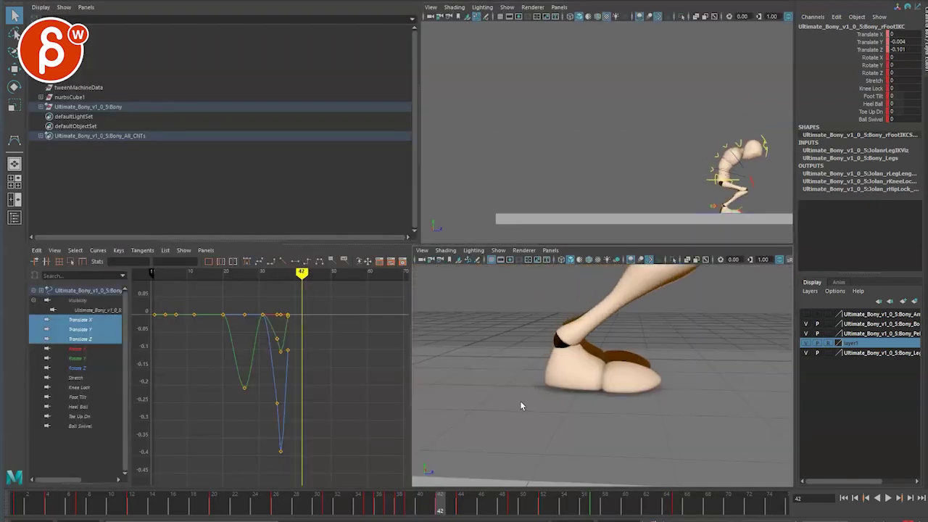
left_click_drag(568, 341, 587, 343)
key("ctrl+z")
key("q")
Step: Show the perspective view in wireframe, select the character's main control and frame its animation curves
left_click_drag(550, 381, 627, 369, "alt")
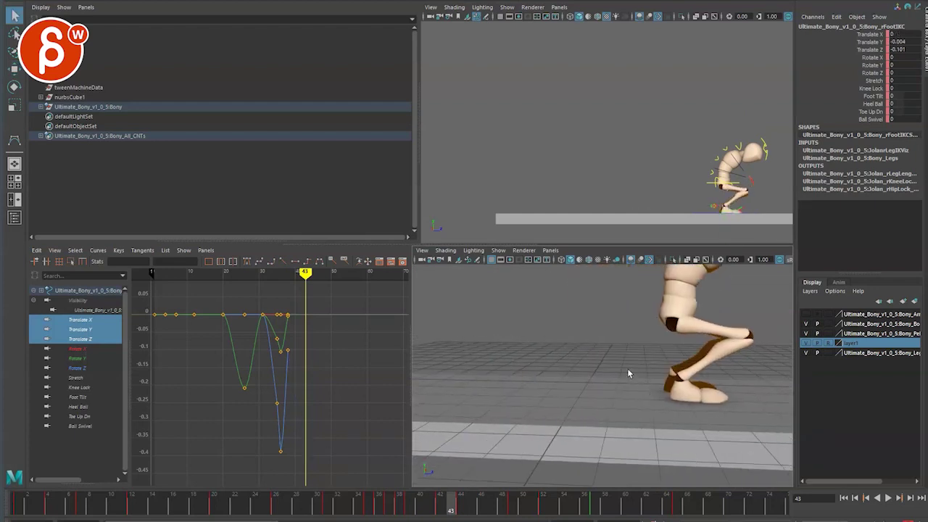
key("4")
left_click(610, 413)
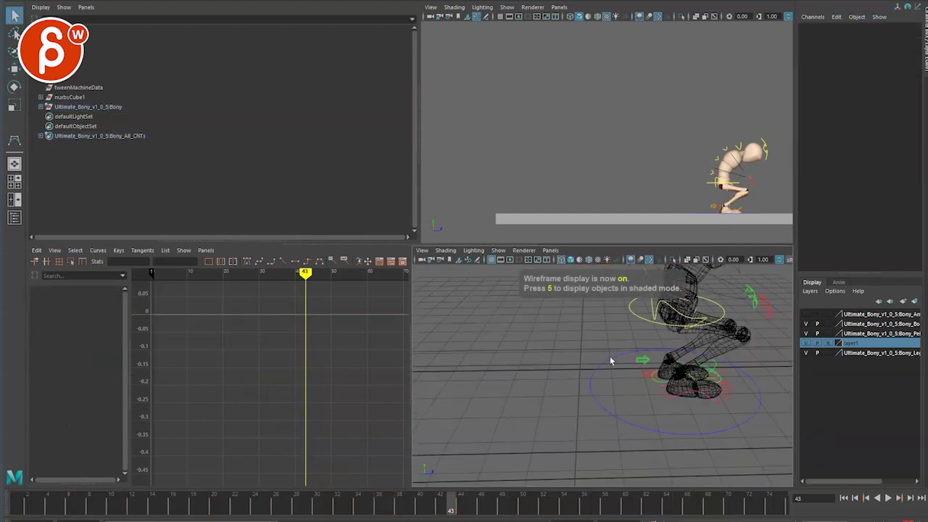
left_click(606, 402)
key("f")
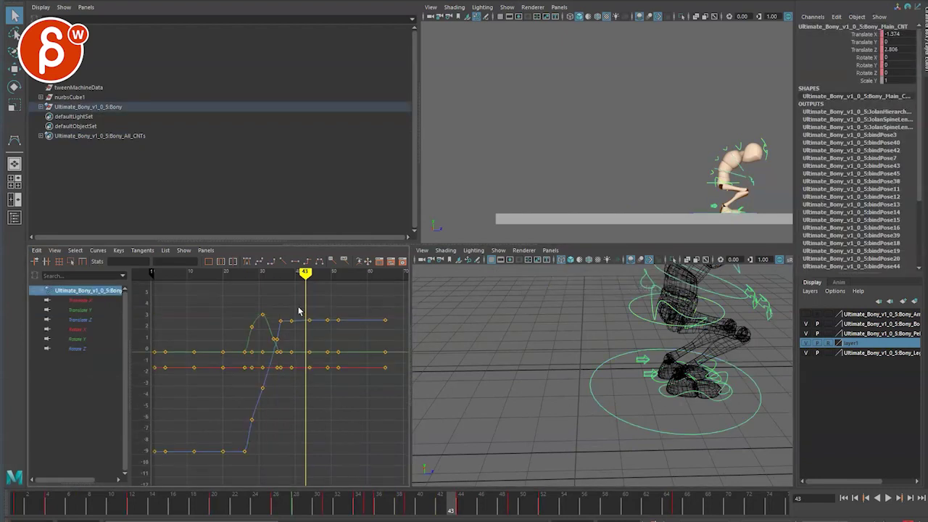
Step: Step back to the landing and key the main control at frame 38
key("alt+comma")
key("alt+comma")
key("alt+comma")
key("alt+comma")
key("alt+comma")
key("alt+comma")
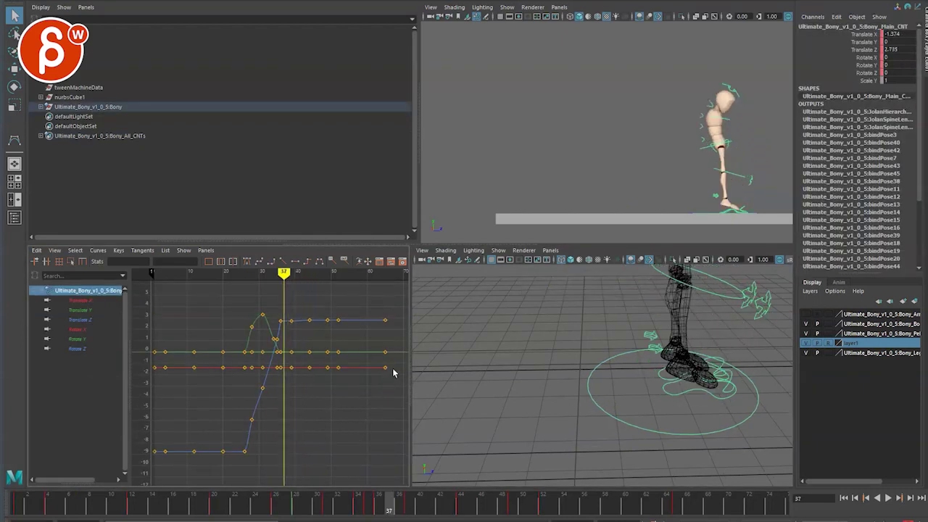
key("alt+period")
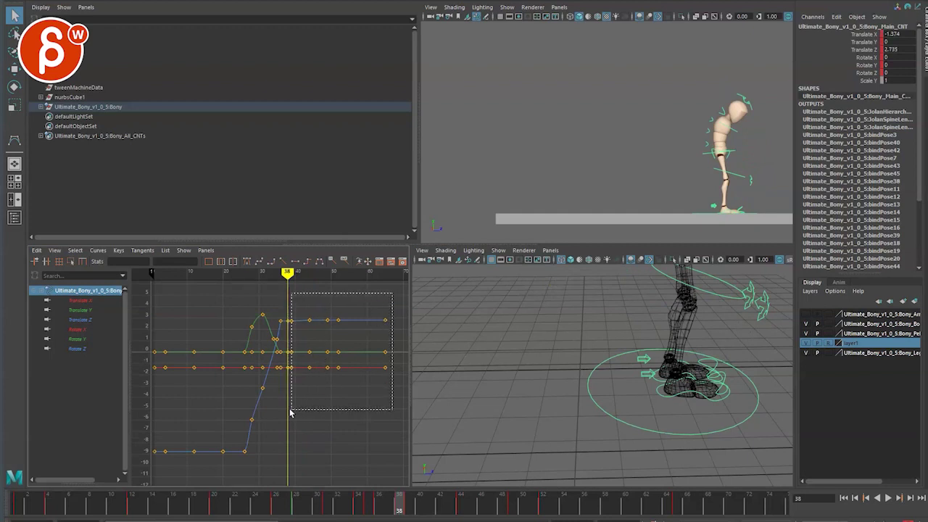
Step: Try to delete the main control's keys from frame 38 onward, and undo the deletion
left_click_drag(293, 412, 296, 416)
key("Delete")
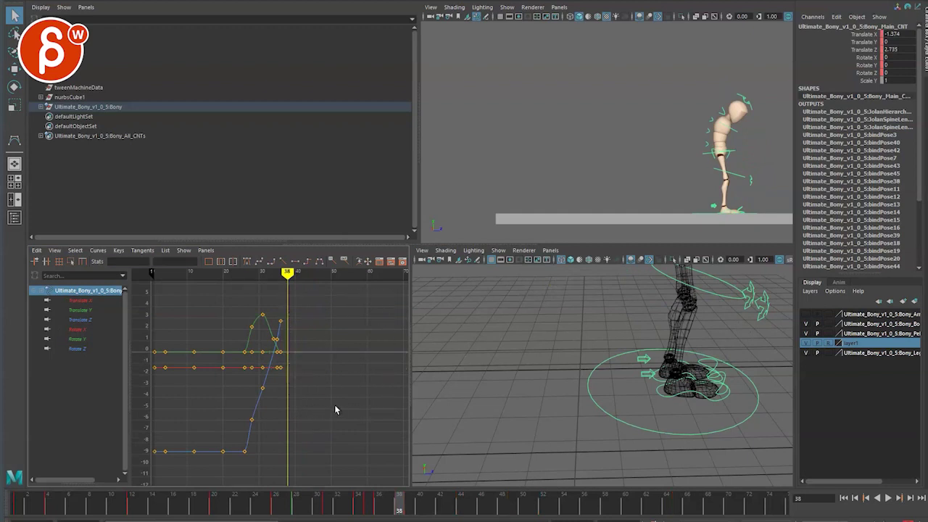
key("ctrl+z")
Step: Delete the main control's keys after frame 38, keeping the key at 38, and step through to frame 43
left_click_drag(305, 412, 297, 408)
key("Delete")
key("alt+period")
key("alt+period")
key("alt+period")
key("alt+period")
key("alt+period")
Step: Maximize the perspective view with shaded display and select the right foot's IK control
key("space")
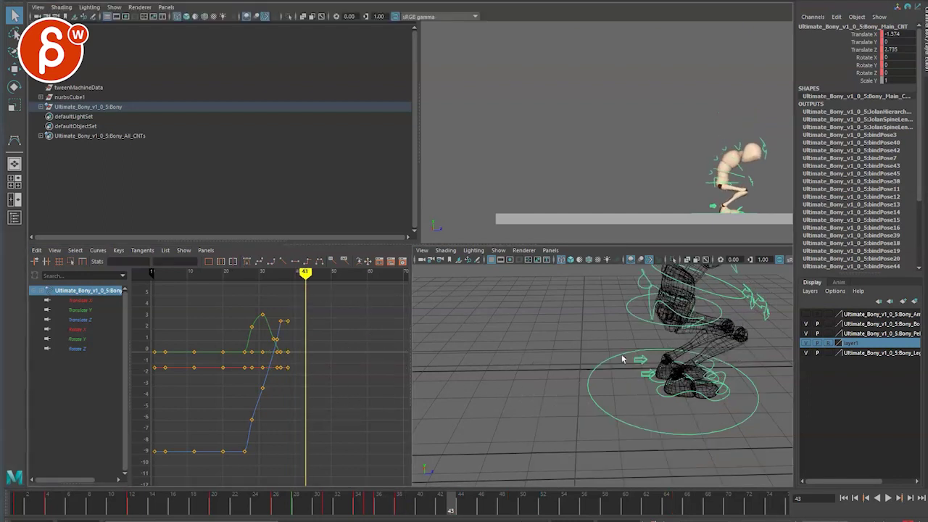
key("space")
left_click(533, 301)
key("5")
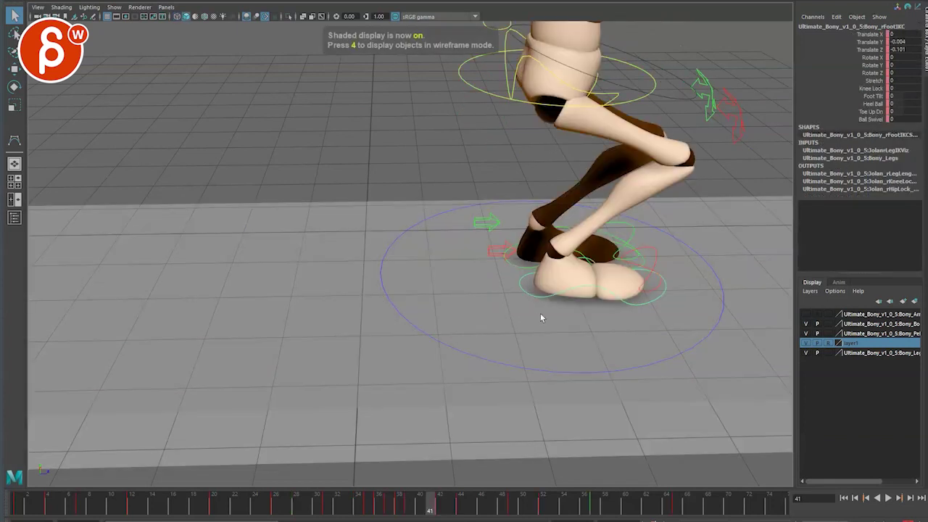
Step: Examine both feet frame by frame from about frame 38 to frame 52 for any sliding after the landing
key("alt+comma")
key("alt+comma")
key("alt+comma")
key("alt+comma")
key("alt+period")
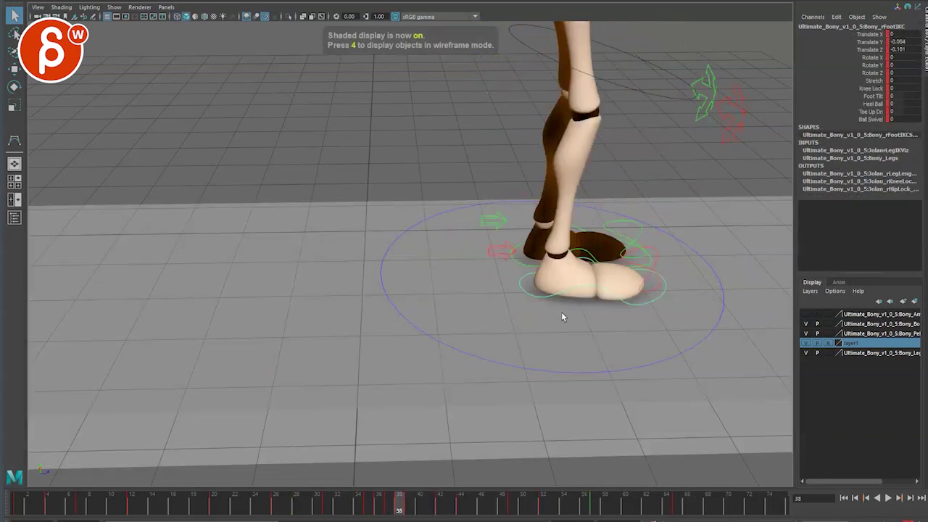
key("alt+period")
key("alt+period")
key("alt+period")
key("alt+period")
key("alt+period")
key("alt+period")
key("alt+period")
key("alt+period")
key("alt+period")
key("alt+period")
key("alt+period")
key("alt+period")
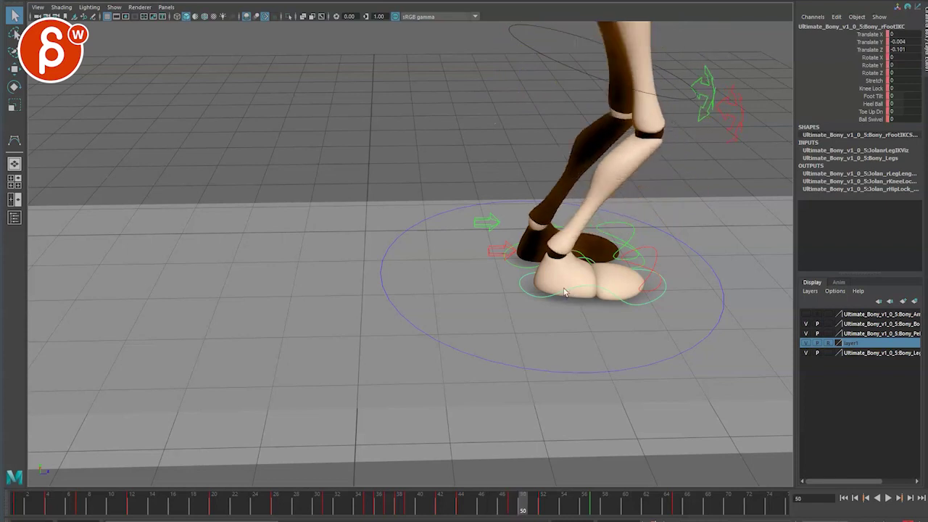
key("alt+period")
key("alt+period")
Step: Try moving the character's main control at frame 52, and undo the move
left_click(405, 324)
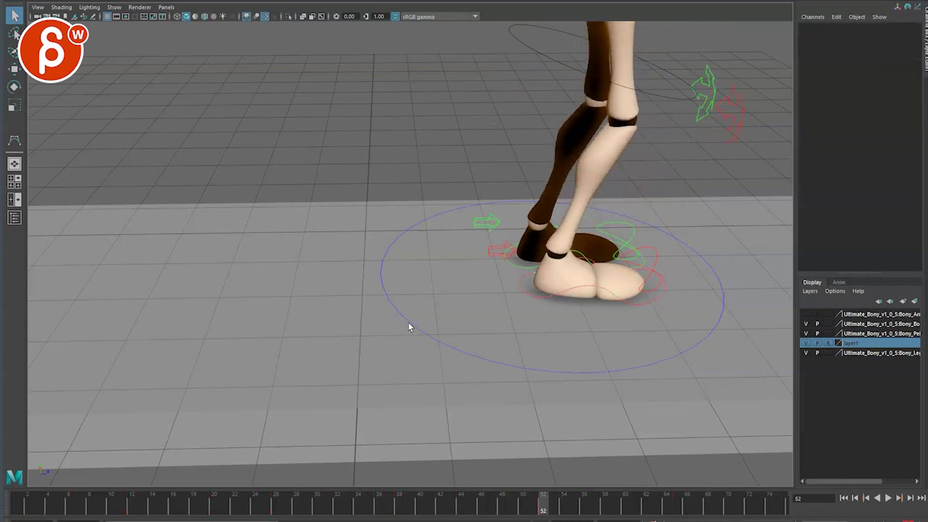
left_click(408, 326)
key("w")
mouse_move(644, 270)
left_mouse_down()
mouse_move(658, 273)
mouse_move(651, 266)
left_mouse_up()
key("ctrl+z")
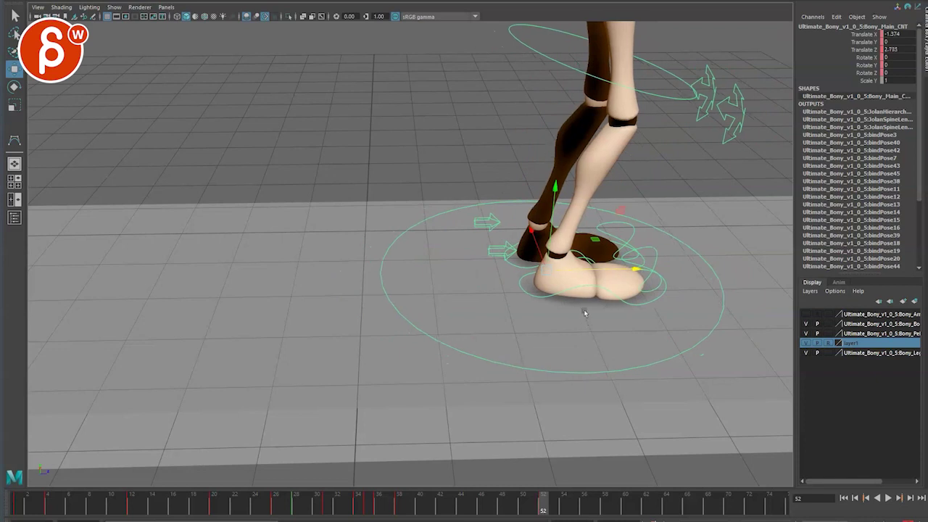
Step: Return to the four-panel layout and cut the Switch Ik Fk keys from both legs' IK/FK switch controls
key("space")
key("q")
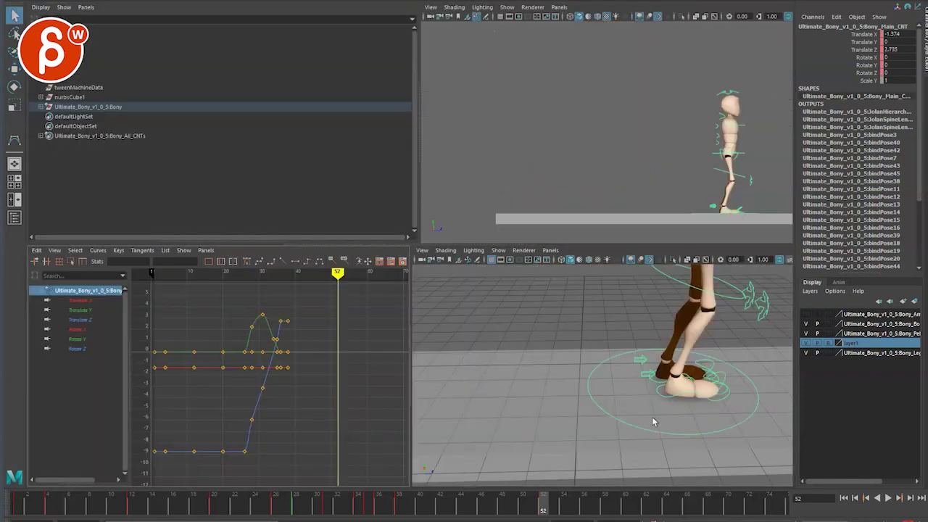
left_click(645, 378)
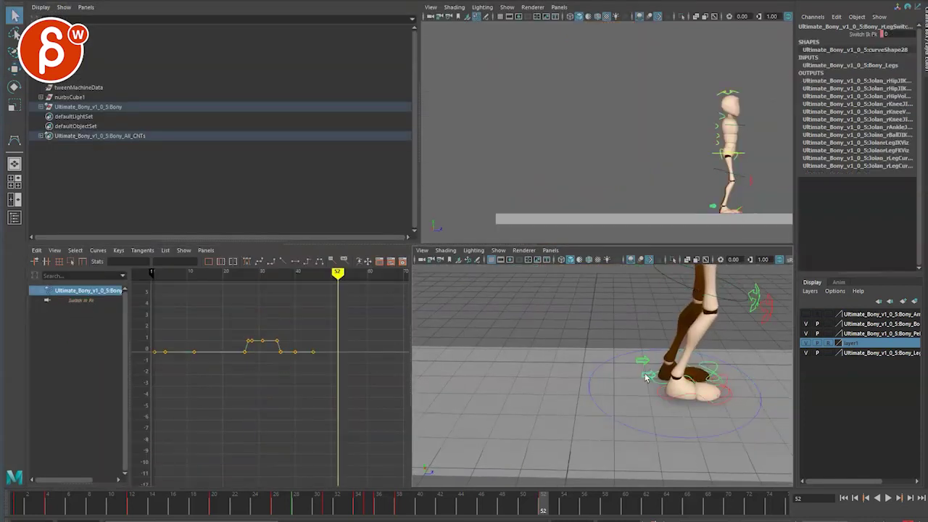
left_click(646, 371, "shift")
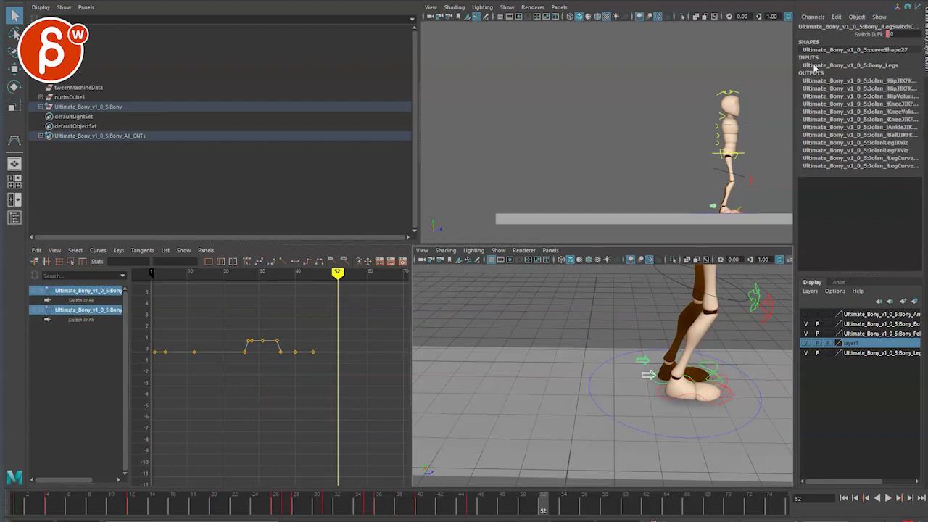
left_click(856, 28)
left_click(860, 35)
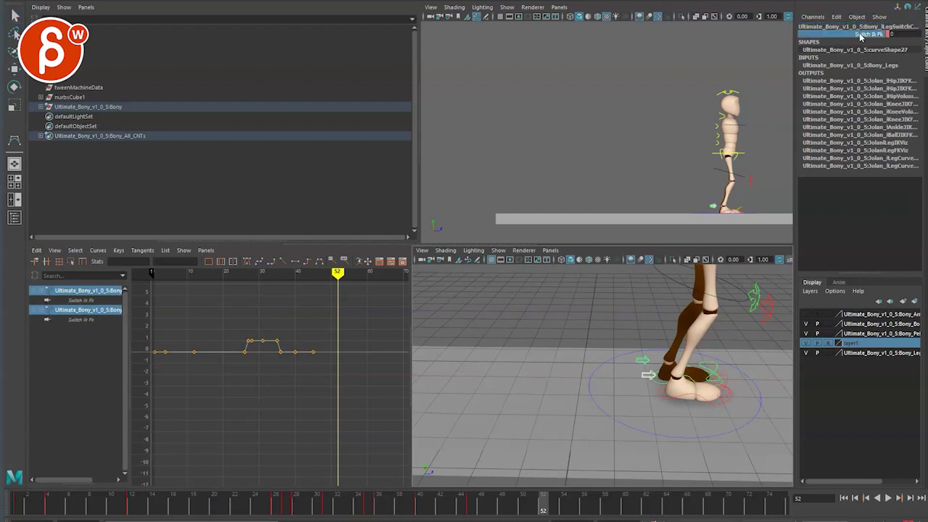
right_click(860, 36)
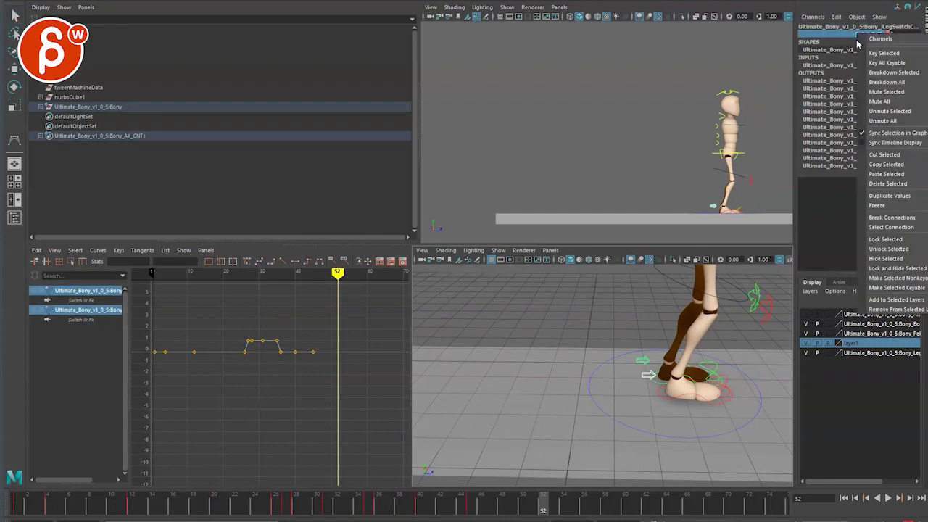
left_click(885, 156)
Step: Delete the main control's keys after frame 26 and play back the animation to check the jump
left_click(607, 420)
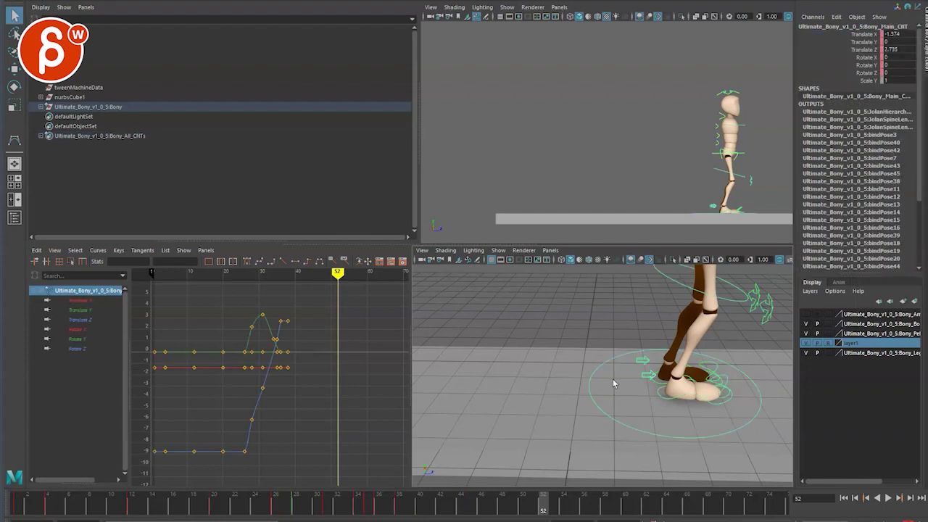
key("a")
left_click_drag(315, 466, 394, 301)
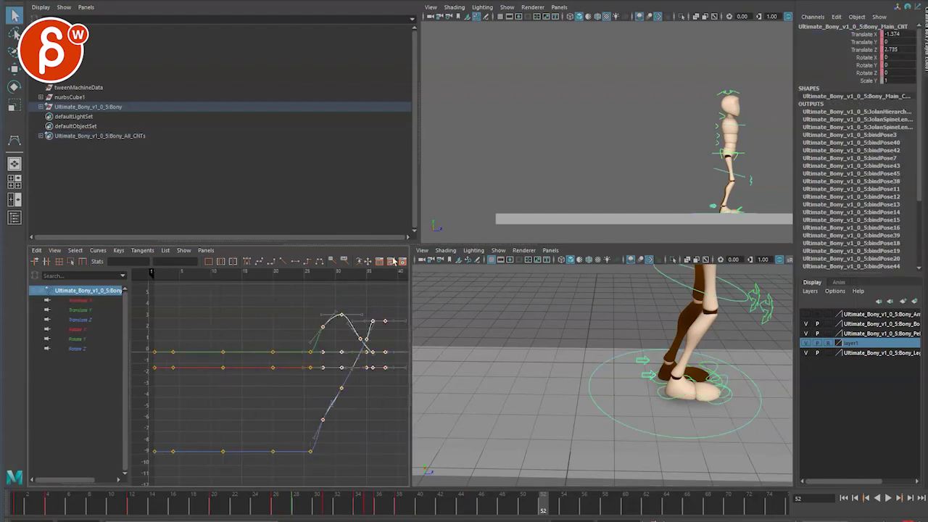
key("Delete")
key("alt+v")
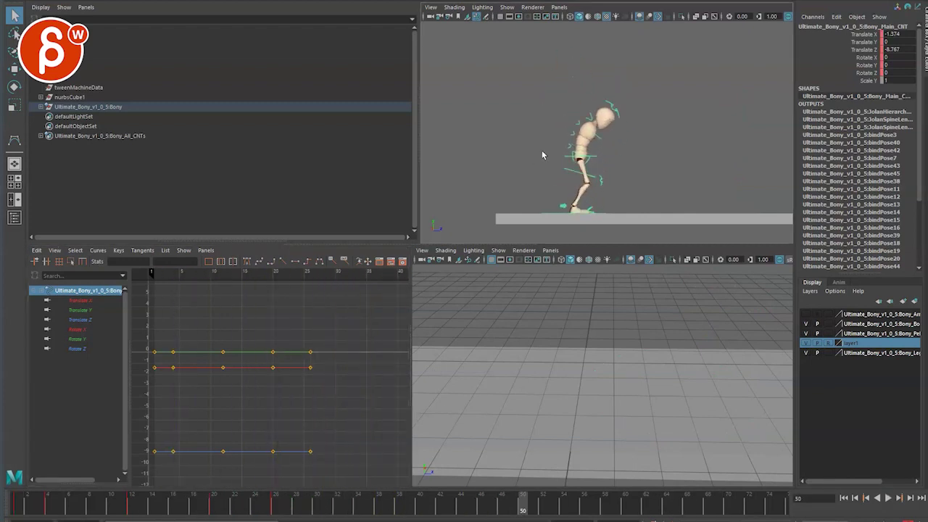
key("alt+v")
Step: Go to frame 24 and show the persp camera in the lower viewport, framed on the character's feet
left_click_drag(595, 167, 601, 208)
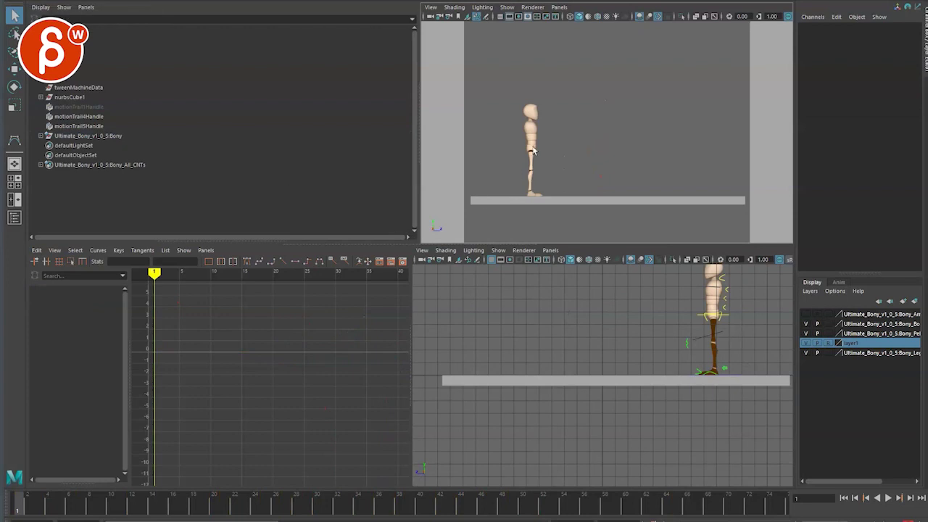
left_click(256, 507)
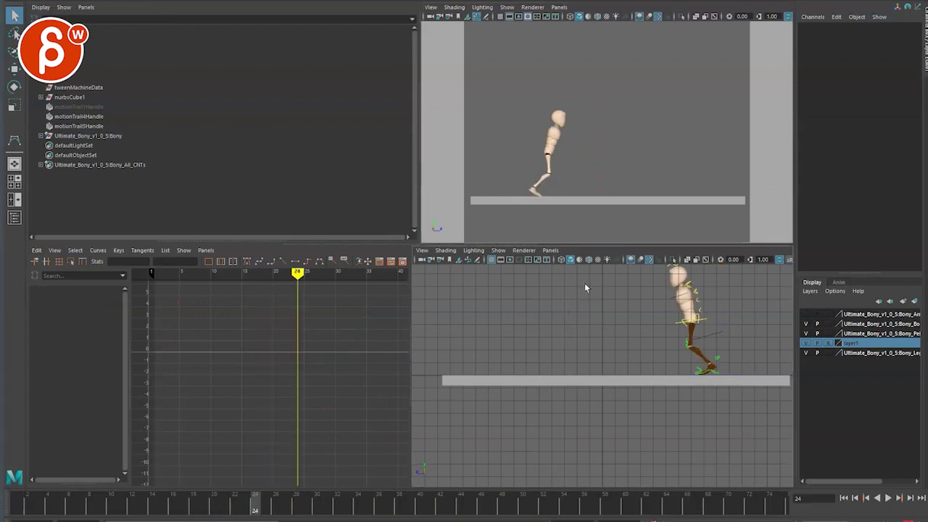
left_click(551, 251)
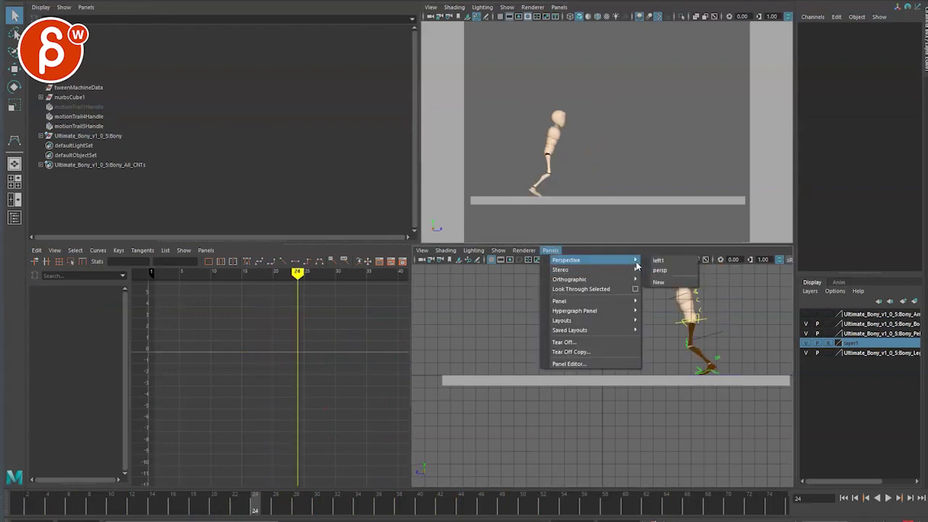
left_click(660, 271)
left_click_drag(669, 398, 629, 431, "alt")
middle_click_drag(670, 408, 689, 288, "alt")
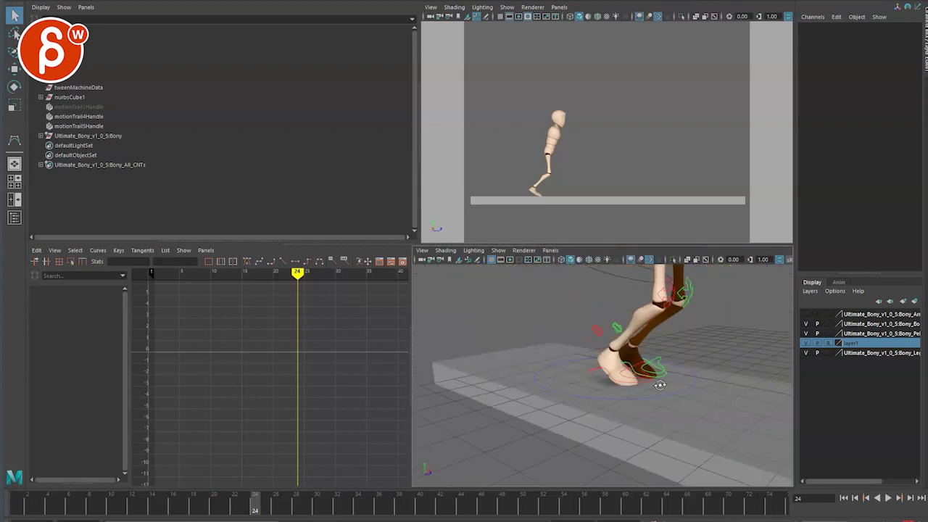
left_click_drag(660, 385, 663, 371, "alt")
Step: Remove the Switch Ik Fk keys from both leg switch controls
left_click(661, 347)
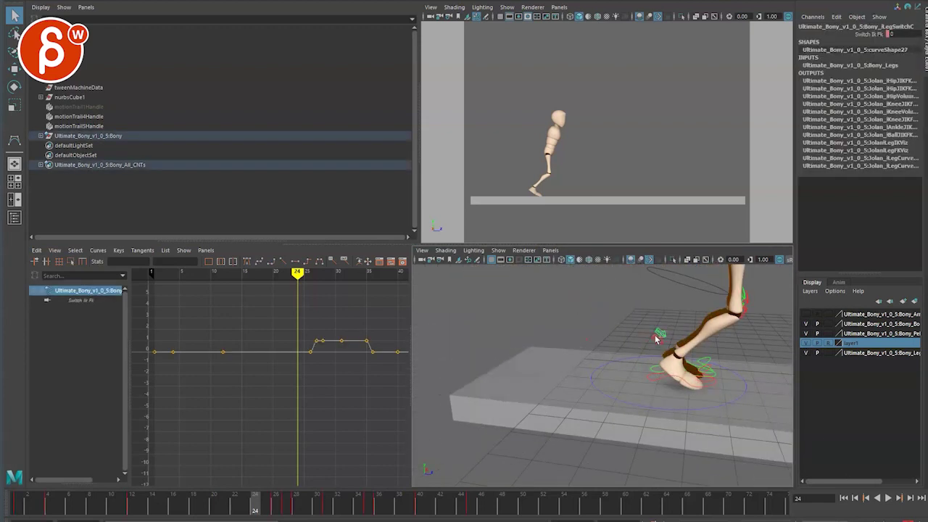
left_click(659, 336, "shift")
left_click(855, 35)
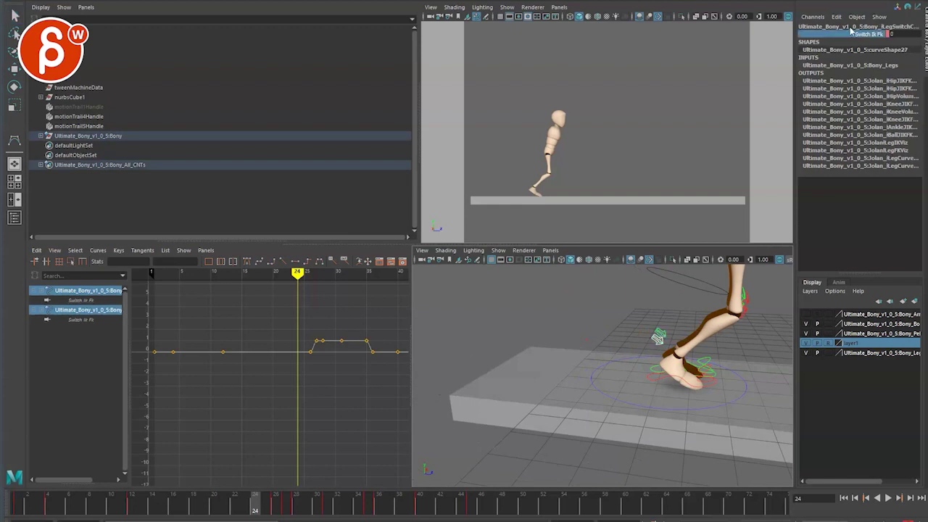
right_click(853, 35)
left_click(872, 154)
key("q")
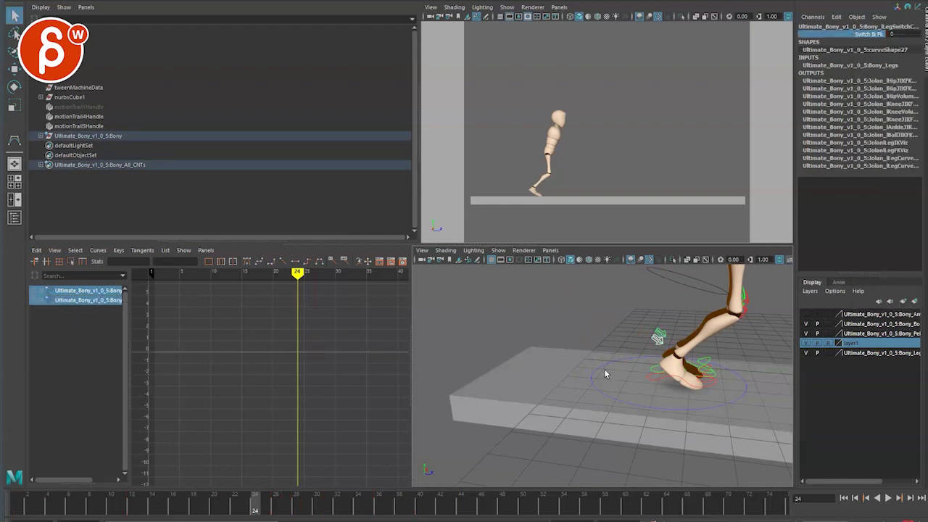
Step: Delete the main control's keys after frame 26 and play back the jump
left_click(588, 384)
key("f")
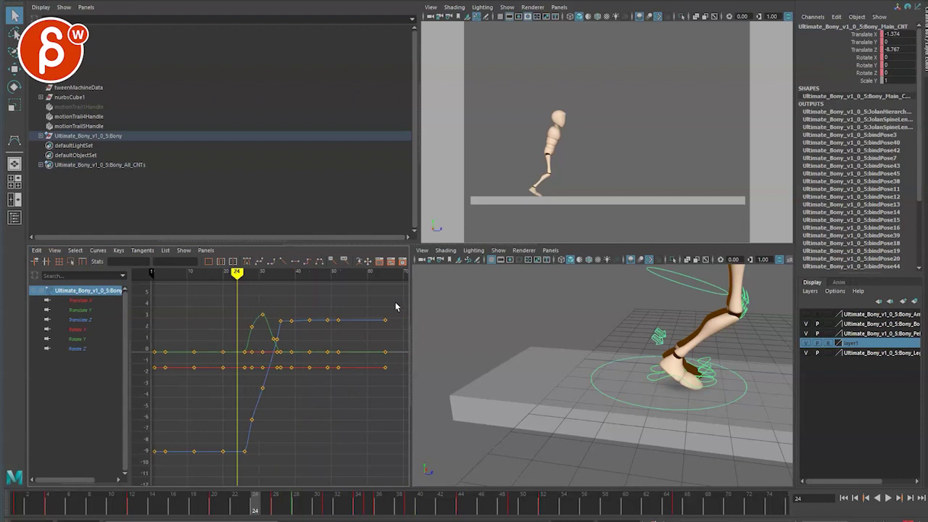
left_click_drag(397, 307, 248, 470)
key("Delete")
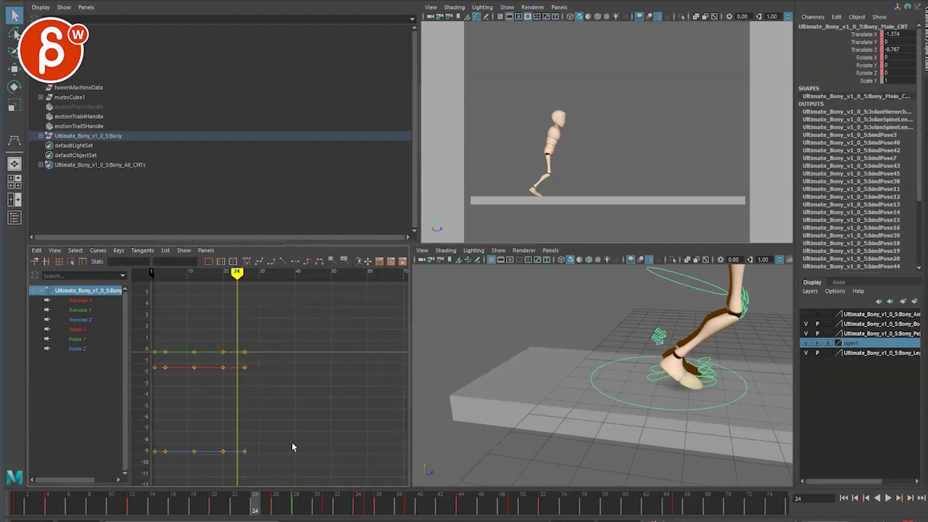
key("alt+v")
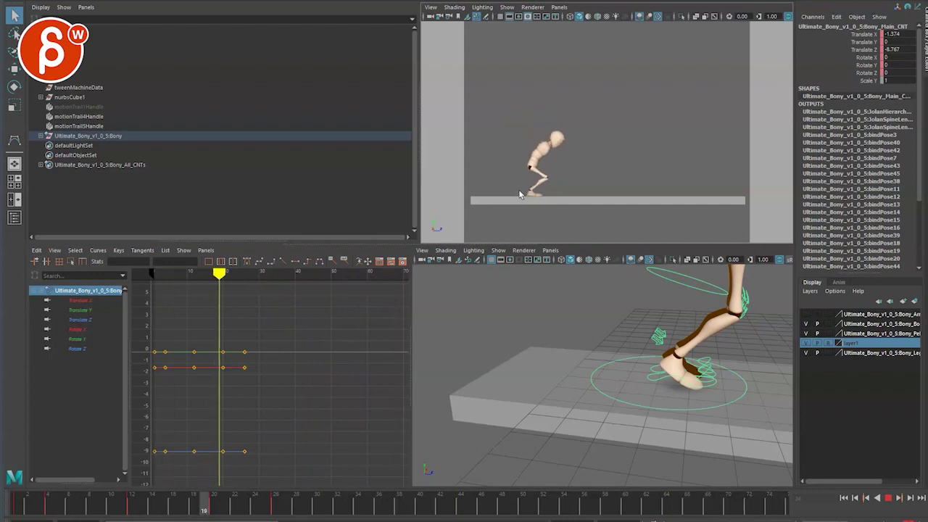
key("alt+v")
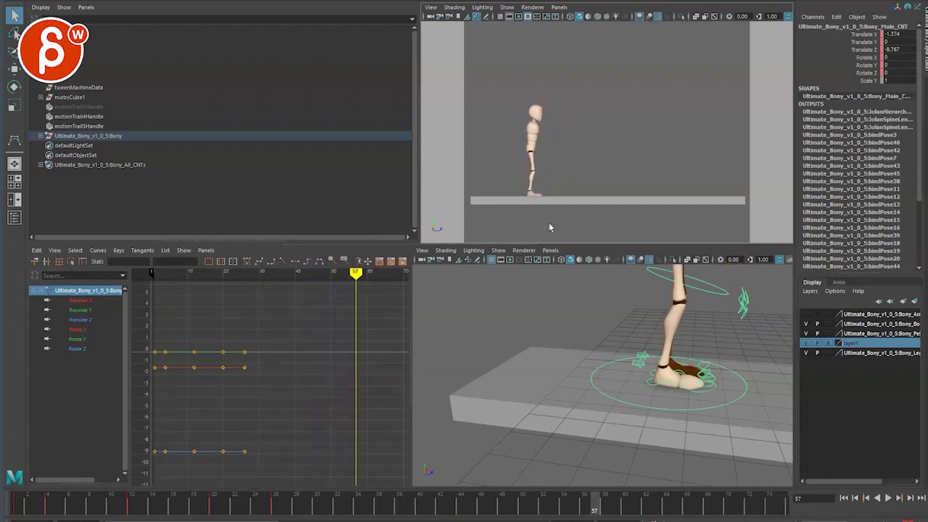
Step: Select the root control, enlarge the side view and lower the root slightly at frame 23
left_click_drag(538, 400, 561, 391, "alt")
left_click(578, 344)
key("space")
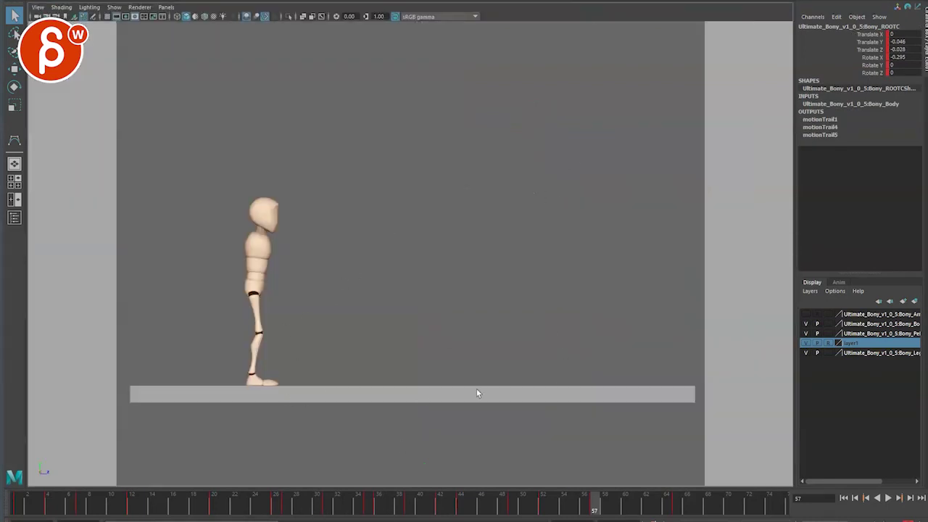
left_click_drag(267, 510, 245, 511)
key("w")
left_click_drag(282, 300, 283, 310)
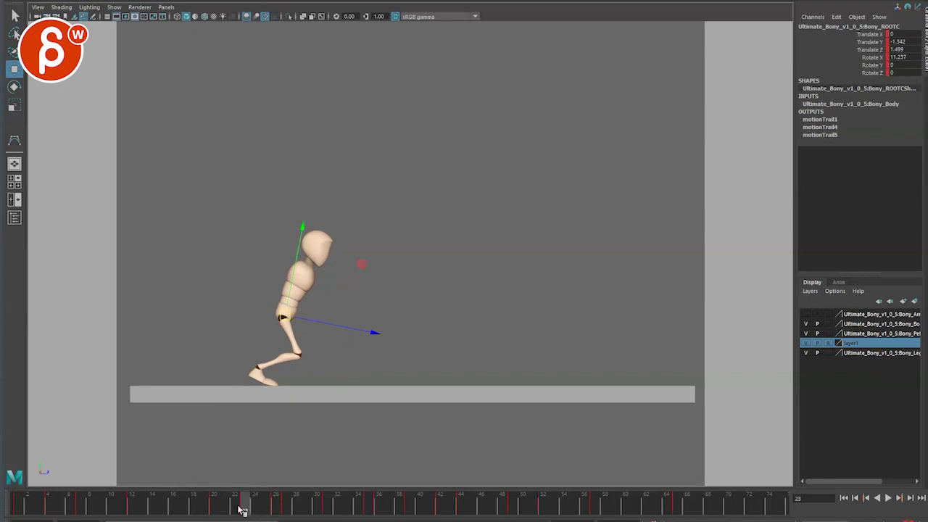
Step: Move the root control forward at frame 27 and remove its key at frame 26
left_click_drag(242, 511, 287, 505)
left_click_drag(289, 278, 306, 276)
left_click(274, 509)
right_click(276, 510)
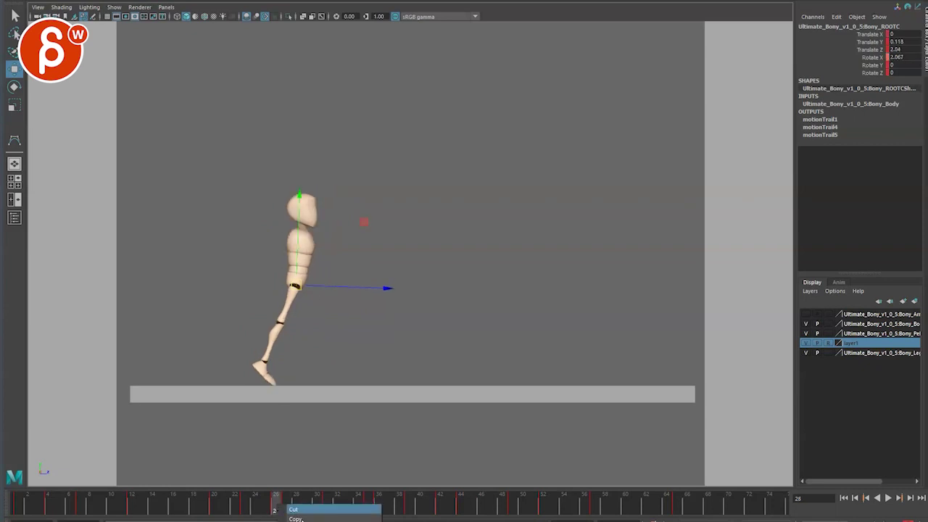
left_click(304, 521)
Step: Try moving the root control forward in the airborne part of the jump, and undo the move
left_click_drag(217, 496, 377, 499)
left_click_drag(222, 299, 378, 270)
key("ctrl+z")
Step: Move the root control forward at frame 37 to a Translate Z of about 11.1
left_click(276, 502)
left_click_drag(254, 495, 369, 500)
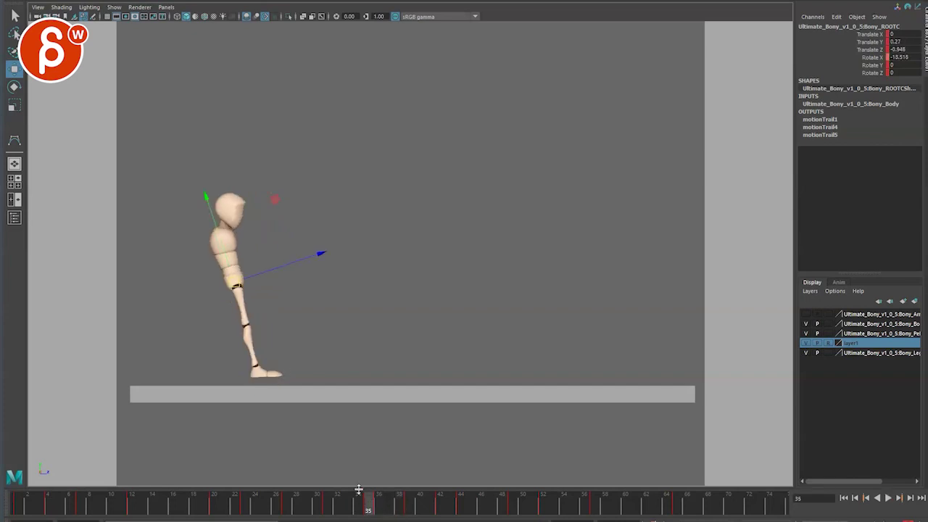
key("alt+period")
key("alt+period")
left_click_drag(257, 293, 475, 326)
key("ctrl+z")
left_click_drag(226, 302, 485, 299)
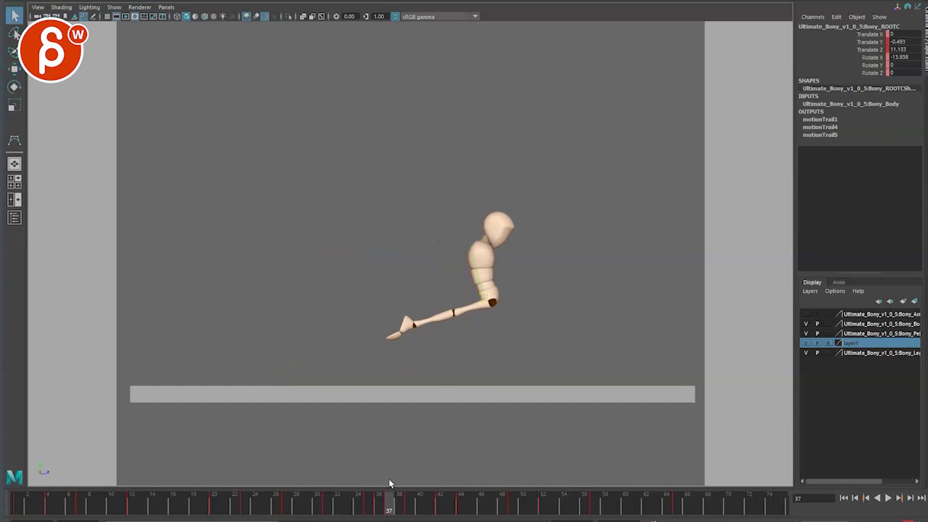
Step: Return to the four-panel layout, isolate the root's Translate Z curve and raise its keys after frame 37 to about 12
key("space")
left_click_drag(71, 303, 74, 327)
key("a")
left_click_drag(266, 440, 340, 298)
key("f")
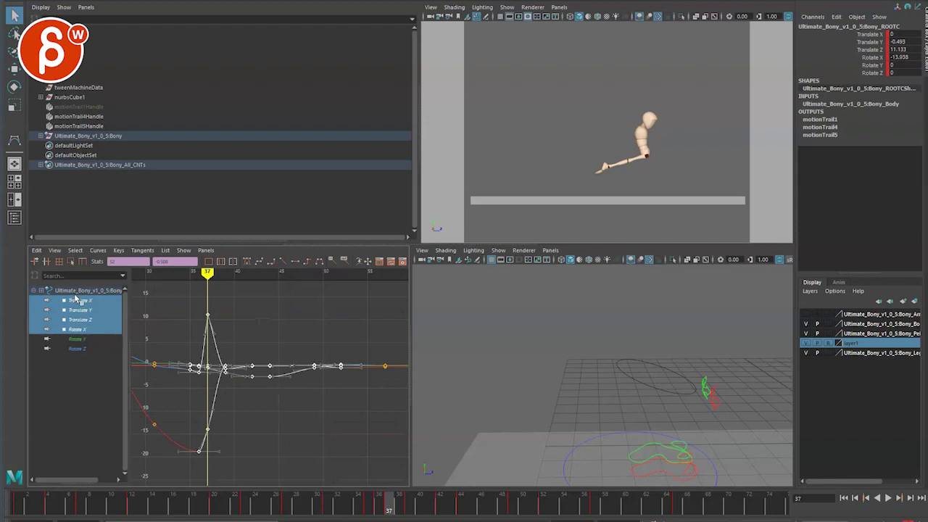
left_click(77, 300)
key("f")
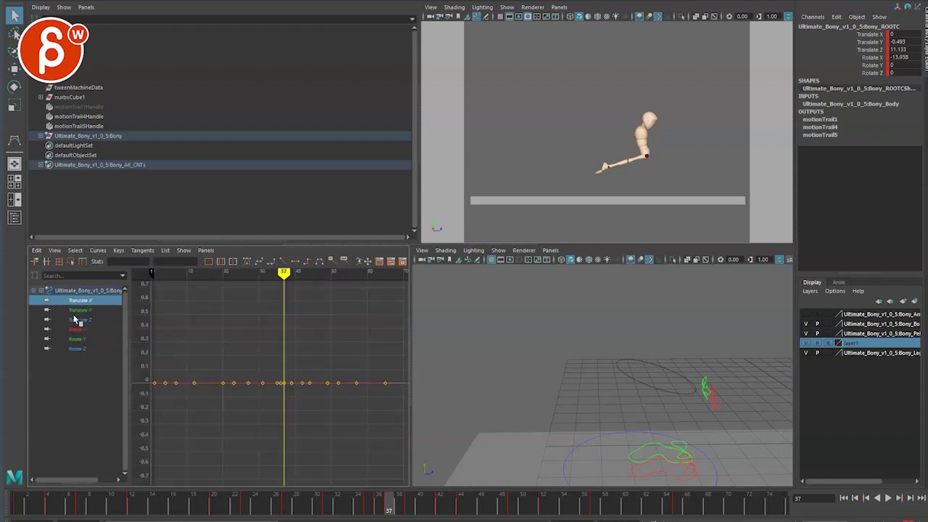
left_click(77, 320)
key("f")
left_click_drag(417, 412, 413, 410)
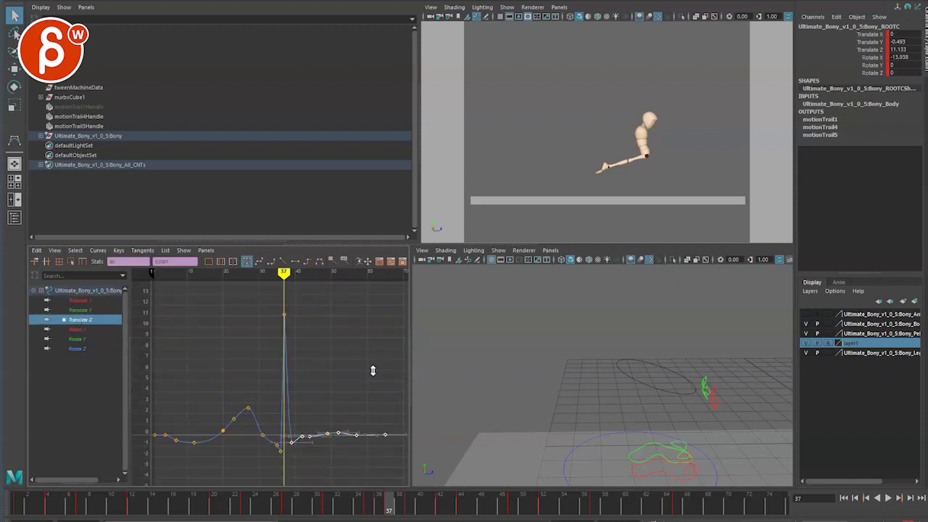
mouse_move(373, 369)
middle_mouse_down()
mouse_move(363, 397)
mouse_move(364, 352)
mouse_move(374, 361)
middle_mouse_up()
Step: Delete the root's Translate Z keys between frames 27 and 37 and adjust the outgoing tangent at frame 27
left_click_drag(389, 508, 285, 509)
key("Delete")
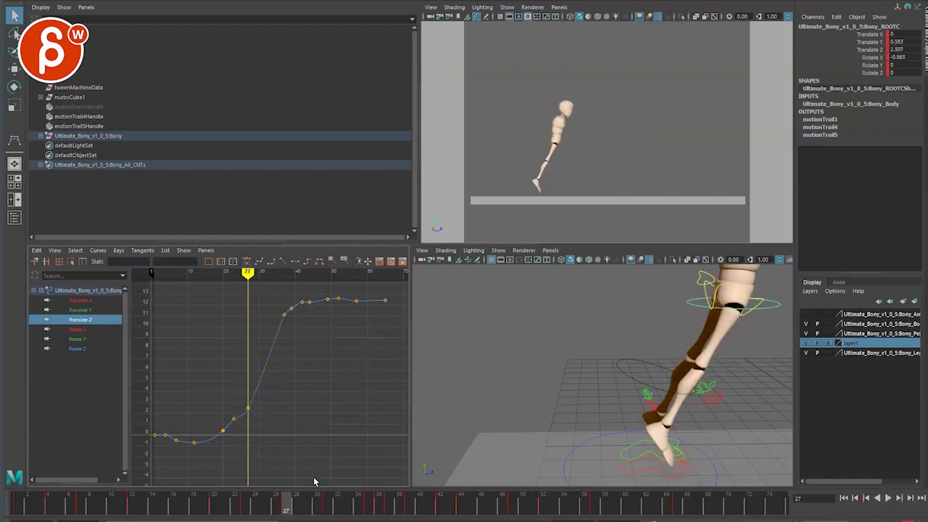
left_click_drag(252, 392, 270, 406)
key("w")
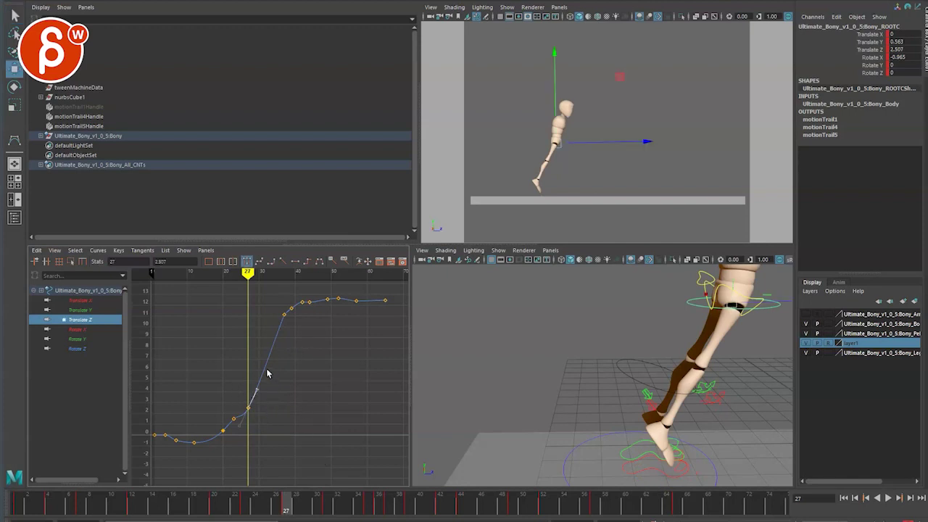
middle_click_drag(267, 373, 298, 359)
Step: Play back the jump and scrub through the airborne frames to about frame 34 to check the forward travel
middle_click(501, 155)
key("alt+v")
key("alt+v")
key("q")
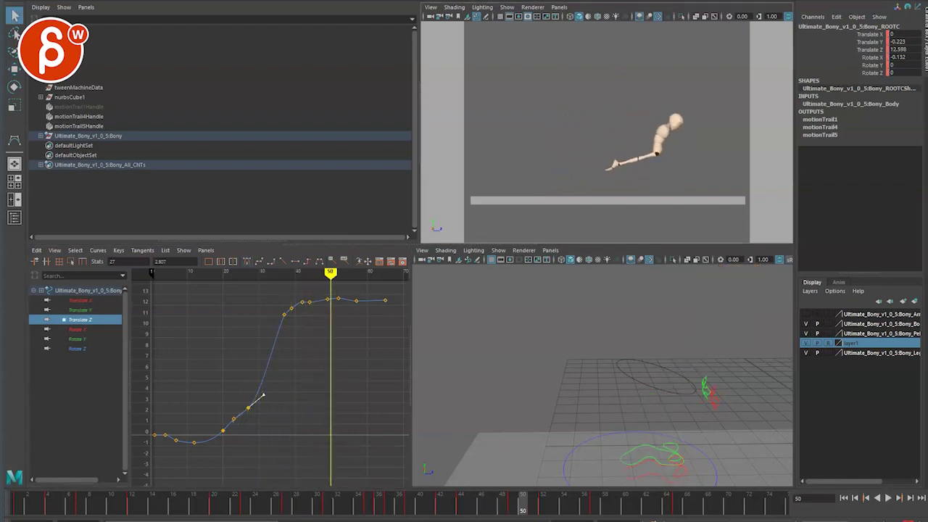
left_click_drag(304, 515, 360, 516)
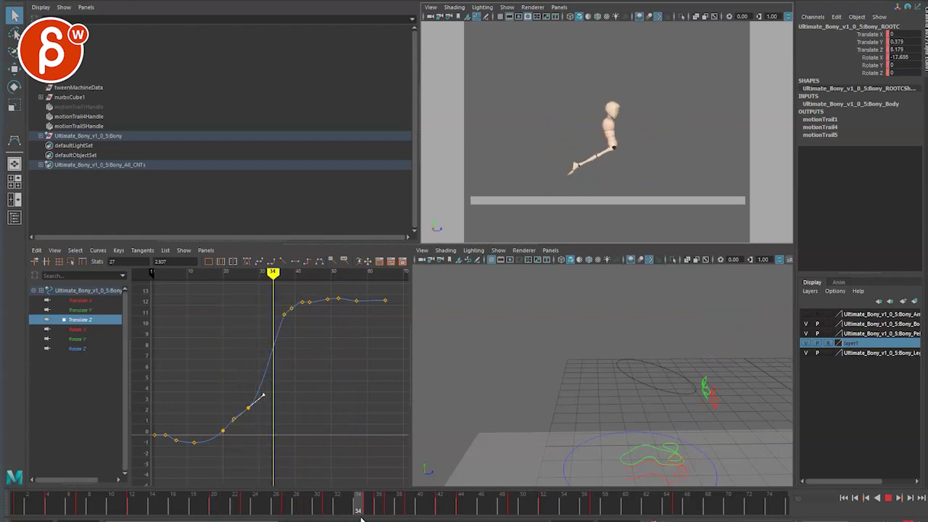
Step: Move the root's Translate Y key at frame 35 to frame 34 with value 1.418, and delete the key at frame 31
left_click(80, 309)
key("f")
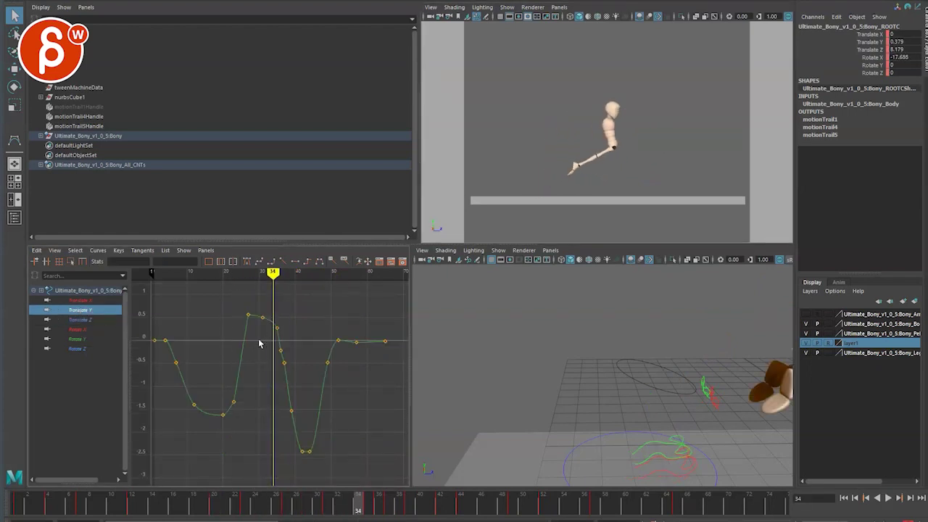
middle_click_drag(275, 346, 289, 363, "alt")
left_click_drag(274, 355, 299, 325)
key("w")
middle_click_drag(296, 320, 296, 277)
left_click_drag(273, 285, 304, 292)
key("Delete")
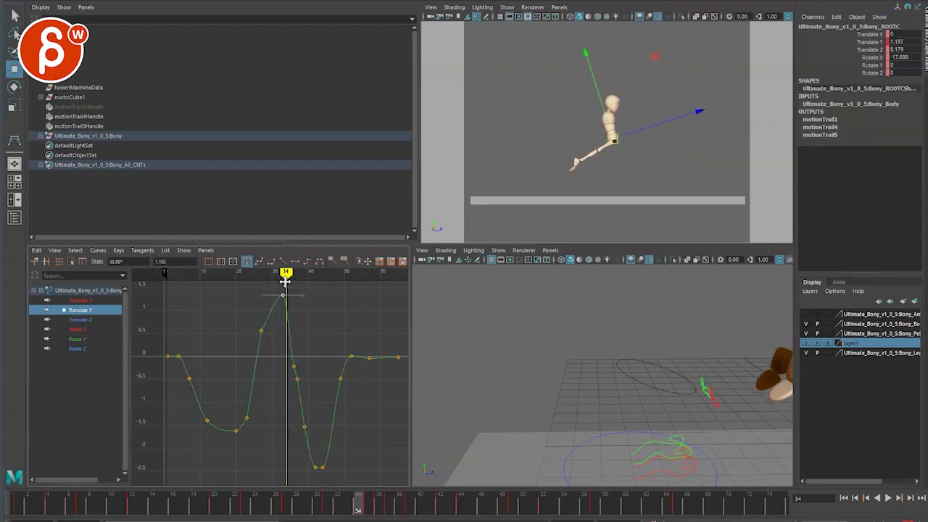
middle_click_drag(285, 282, 288, 278)
right_click_drag(293, 292, 264, 350, "alt")
middle_click_drag(264, 350, 273, 341, "alt")
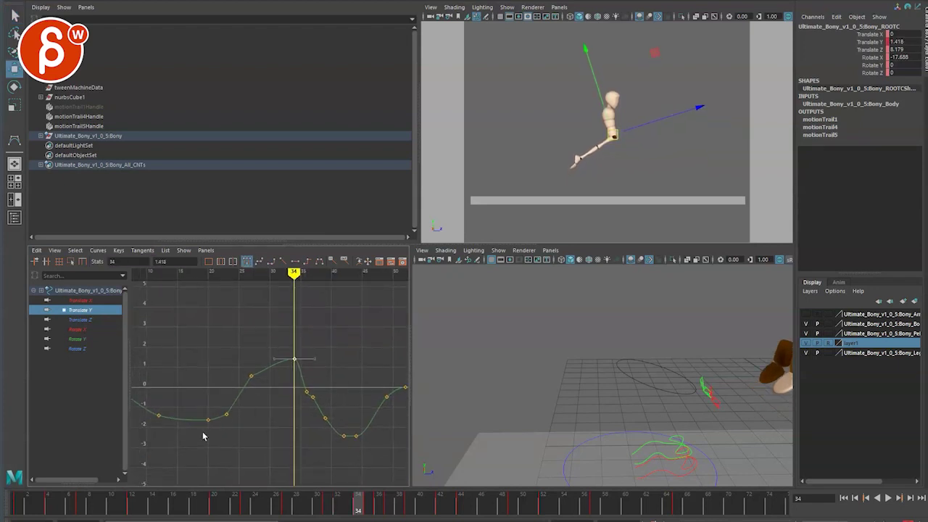
Step: Apply spline tangents to the root's Translate Y keys from frame 20 to 34, and mark frames 19 to 45 in the timeline
left_click_drag(203, 434, 300, 347)
left_click(212, 498)
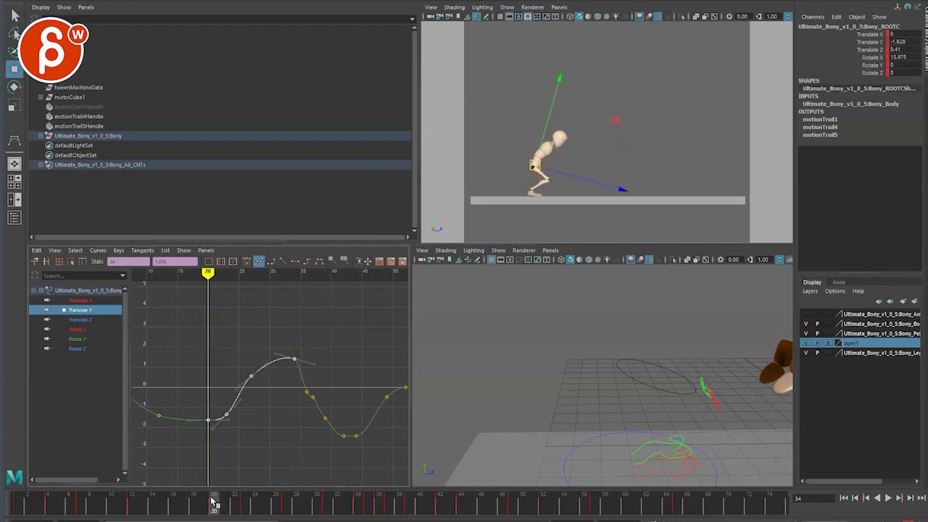
left_click_drag(203, 505, 462, 510, "shift")
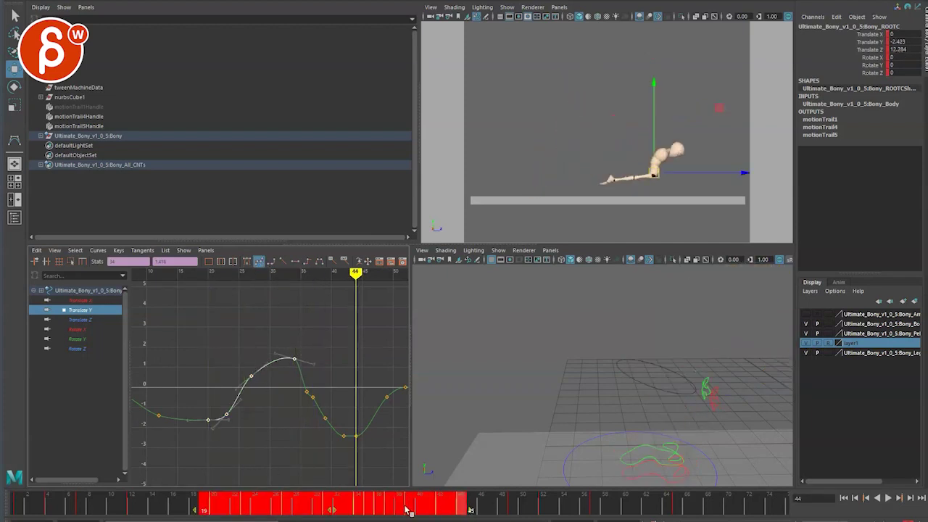
right_click(407, 511)
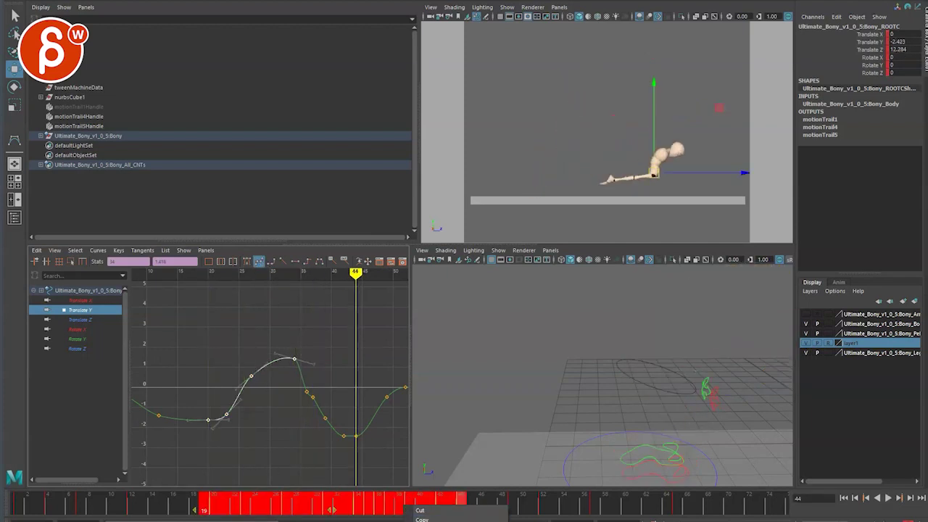
left_click(422, 520)
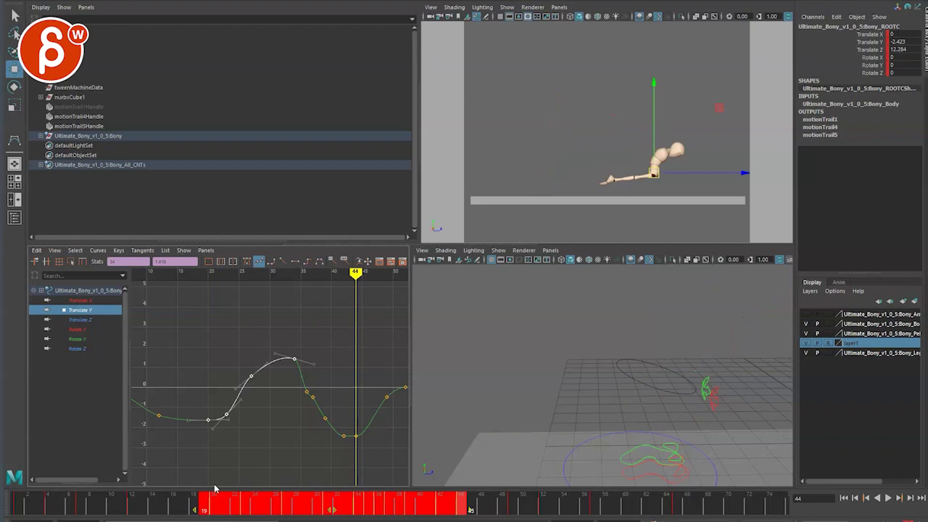
left_click(316, 499)
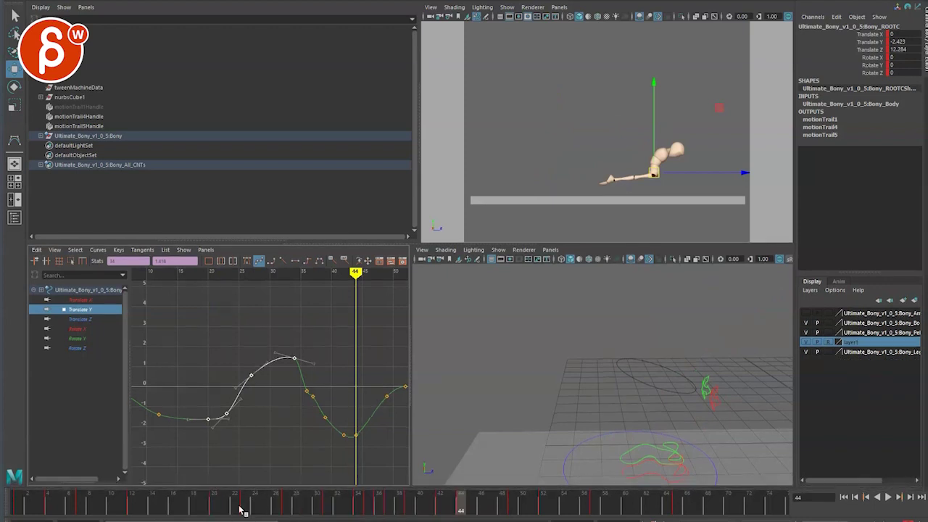
Step: Shift the Translate Y peak key to frame 32 and raise it to about 1.9
mouse_move(243, 511)
left_mouse_down()
mouse_move(347, 491)
mouse_move(338, 494)
left_mouse_up()
left_click_drag(286, 367, 301, 346)
middle_click_drag(293, 329, 280, 317)
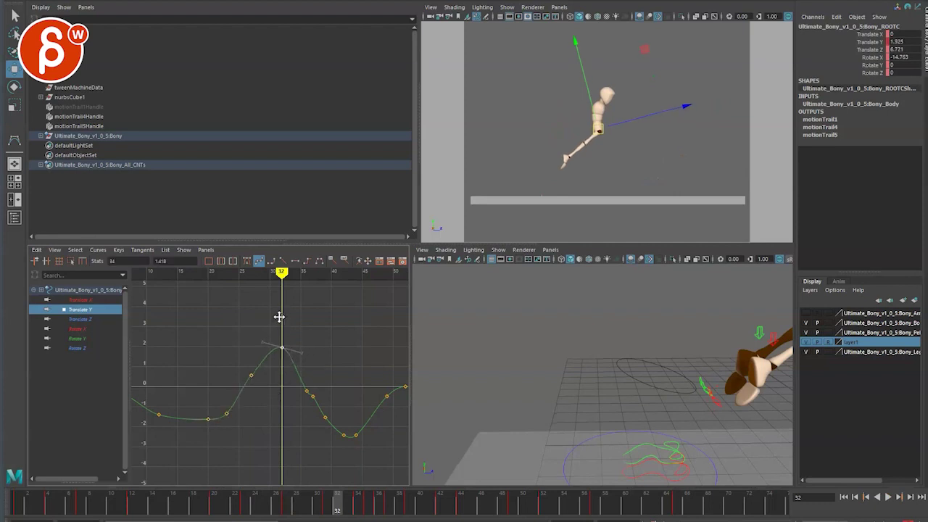
Step: Try deleting the root's Translate Y keys after the peak, and undo the deletion
key("alt+period")
key("alt+period")
key("alt+period")
key("alt+period")
mouse_move(312, 320)
left_mouse_down()
mouse_move(329, 366)
mouse_move(285, 396)
mouse_move(306, 375)
left_mouse_up()
key("Delete")
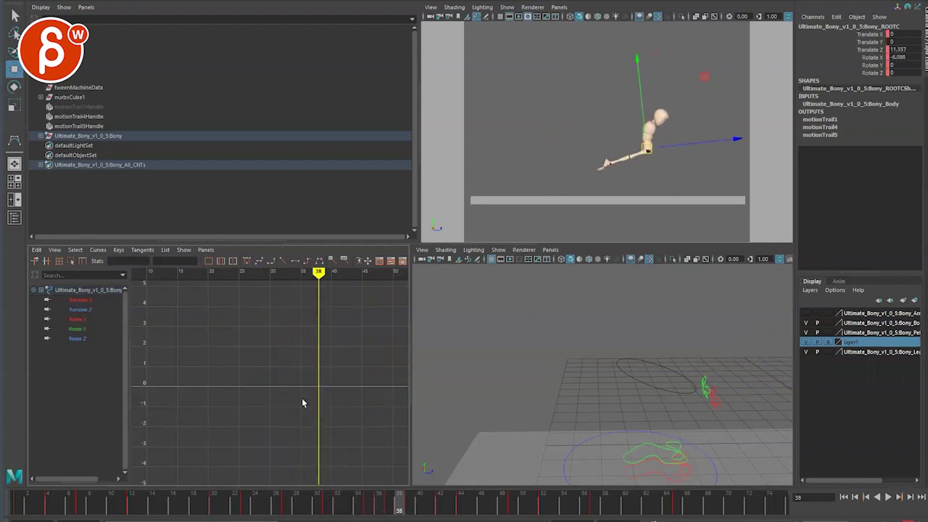
key("y")
key("ctrl+z")
key("ctrl+z")
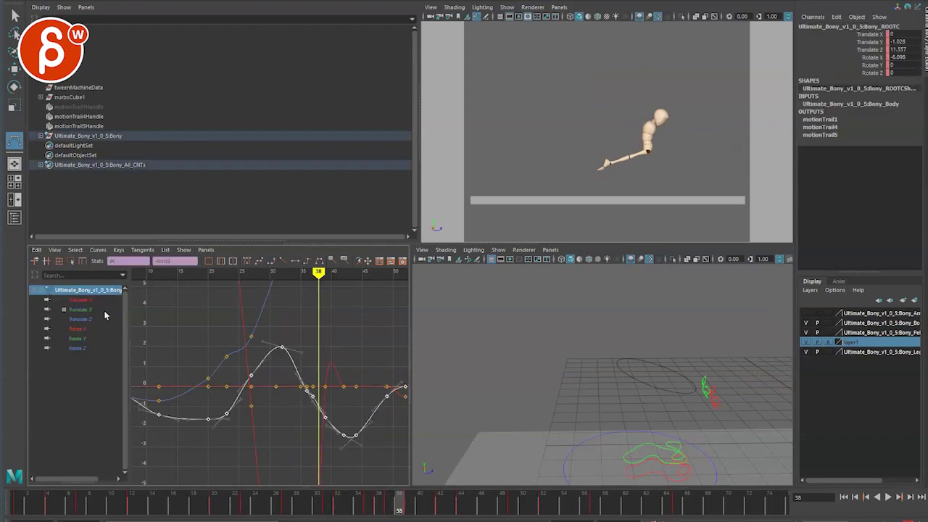
Step: Raise the root's Translate Y key at frame 36 to about 1.4 and remove the key at frame 37
left_click(105, 311)
left_click_drag(300, 397, 308, 380)
key("w")
middle_click_drag(308, 362, 306, 330)
left_click(293, 392)
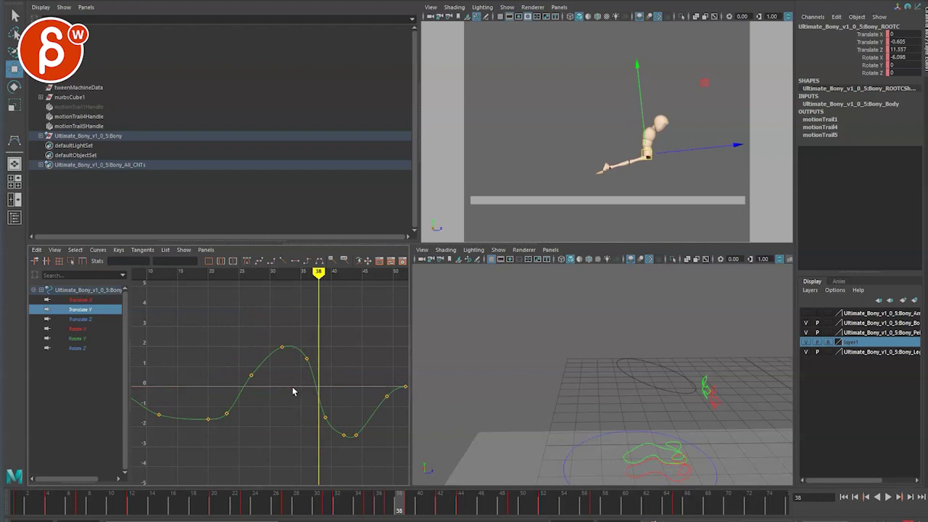
Step: Shift the root's Translate Y peak key to frame 31, and move the rising key to frame 28 at about 1.2
left_click_drag(233, 514, 225, 512)
key("alt+v")
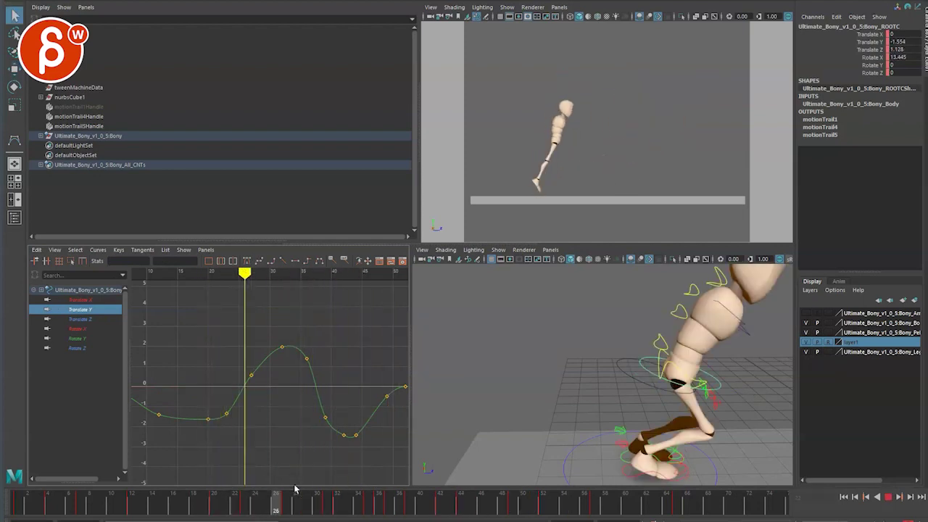
key("alt+v")
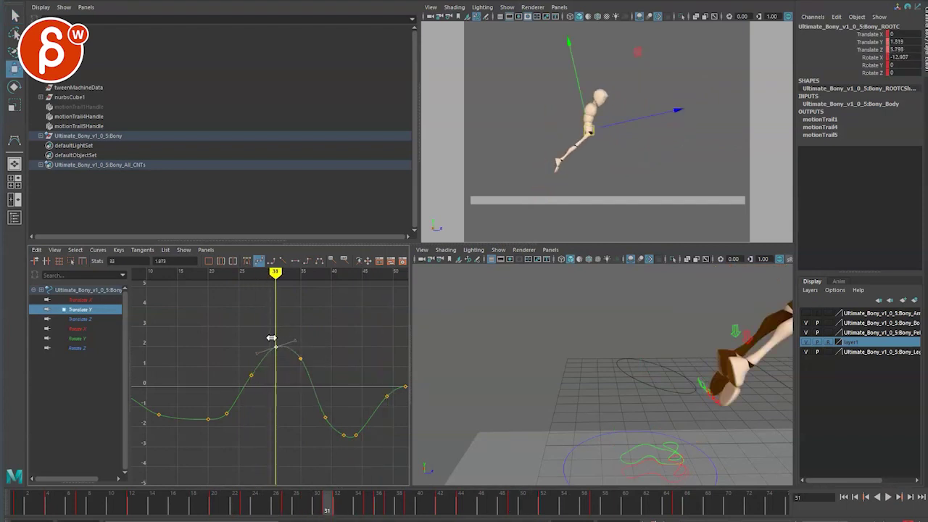
middle_click_drag(271, 338, 280, 365, "shift")
middle_click_drag(267, 332, 263, 331, "shift")
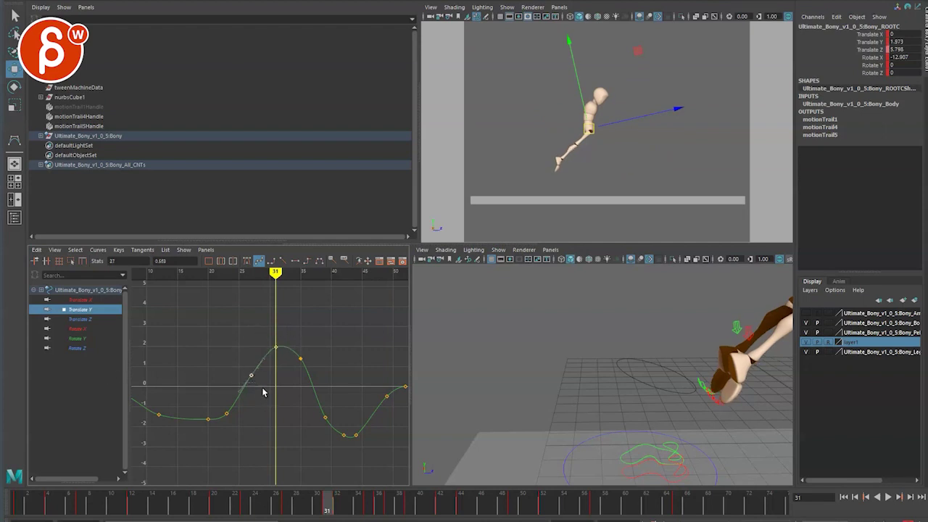
middle_click_drag(264, 334, 266, 331)
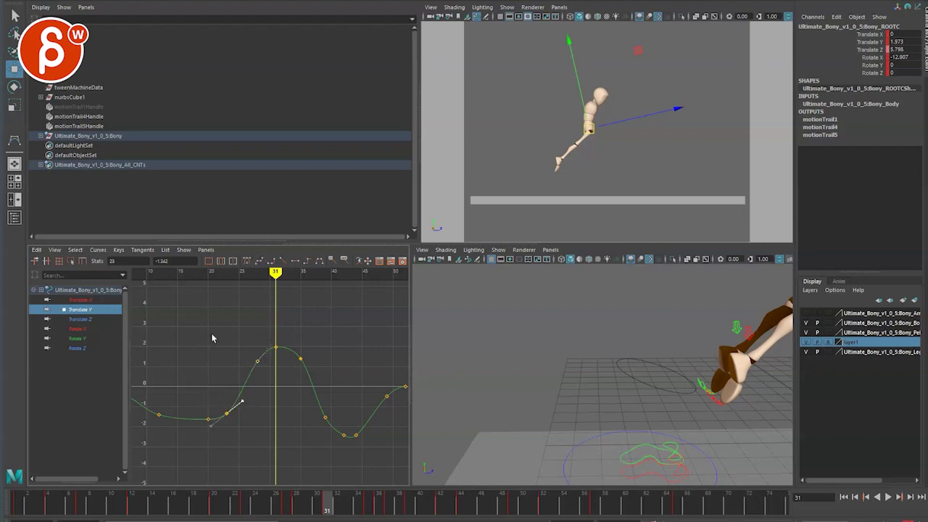
Step: Examine the root's Translate Z curve and play the jump back to check its forward travel
left_click(91, 319)
key("f")
mouse_move(226, 512)
left_mouse_down()
mouse_move(191, 499)
mouse_move(265, 509)
left_mouse_up()
key("alt+v")
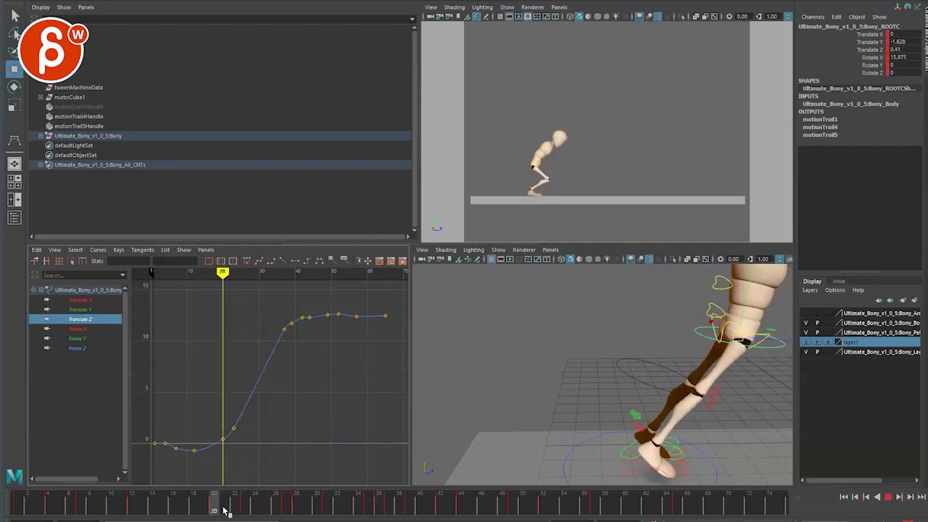
mouse_move(340, 497)
left_mouse_down()
mouse_move(407, 499)
mouse_move(142, 499)
left_mouse_up()
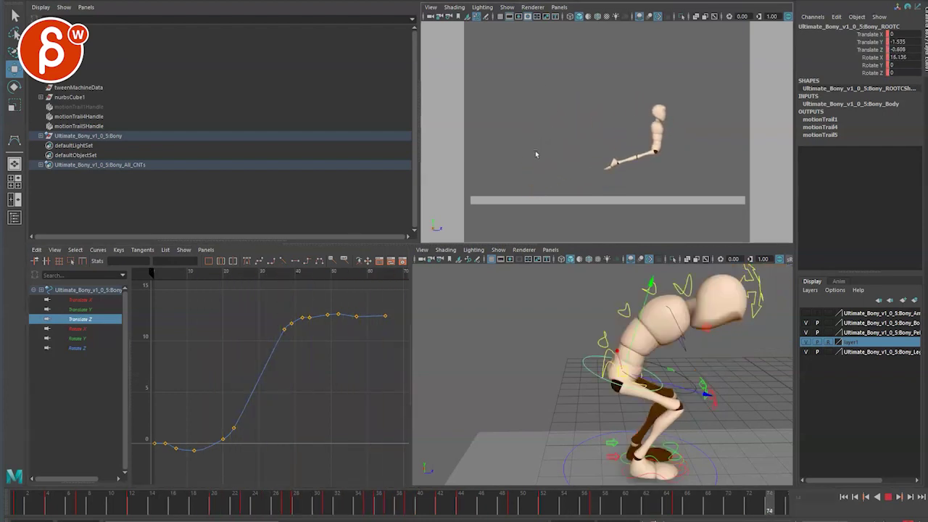
key("Escape")
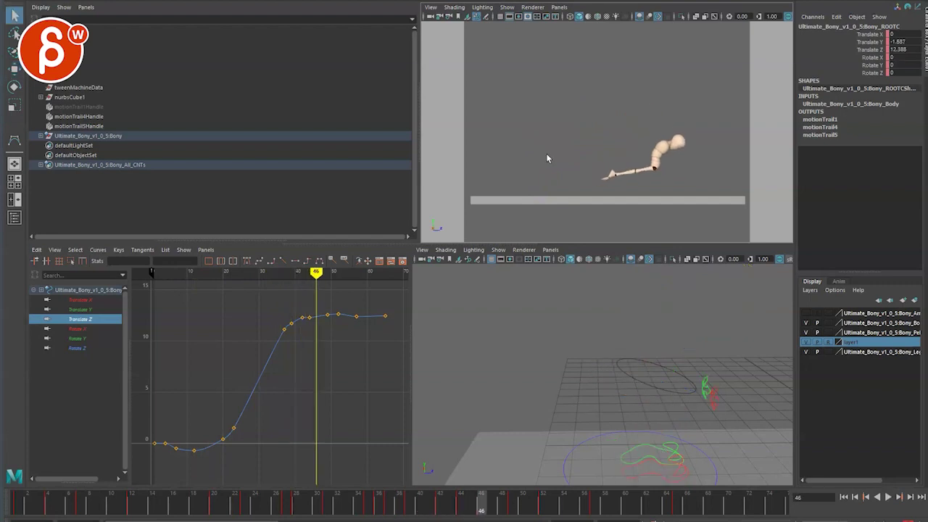
mouse_move(182, 512)
left_mouse_down()
mouse_move(275, 512)
mouse_move(182, 512)
left_mouse_up()
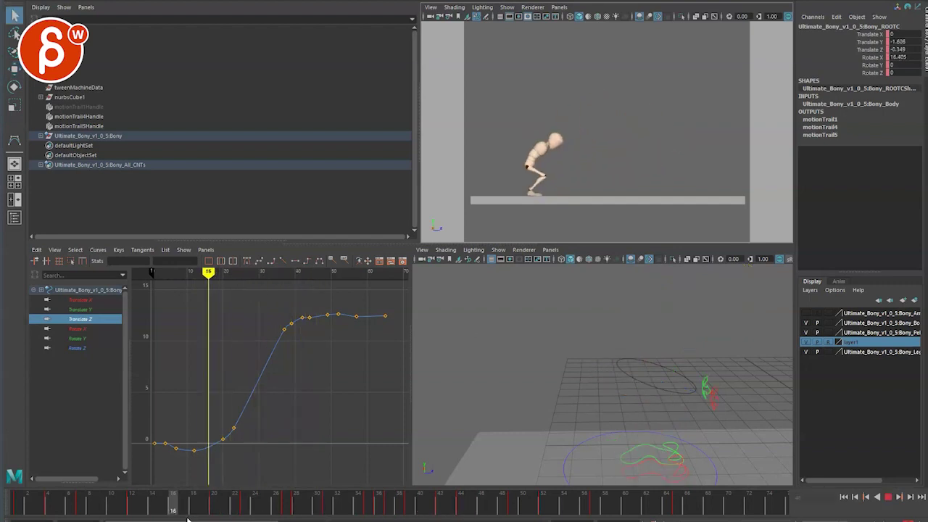
Step: Select both foot IK controls in wireframe display and advance through the takeoff to frame 24
middle_click_drag(604, 430, 592, 401, "alt")
scroll(592, 400, "up", 5)
left_click_drag(573, 428, 562, 422, "alt")
key("4")
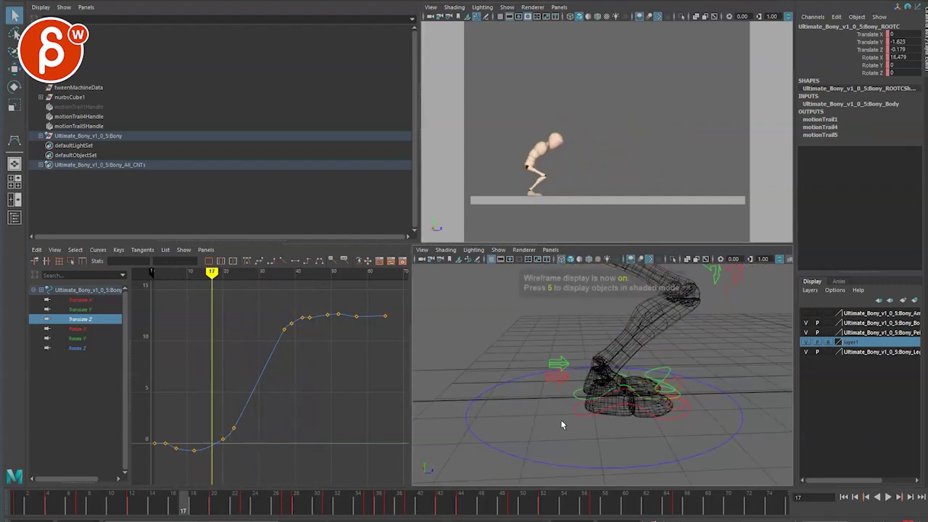
middle_click_drag(562, 422, 560, 433, "alt")
left_click_drag(580, 406, 573, 427)
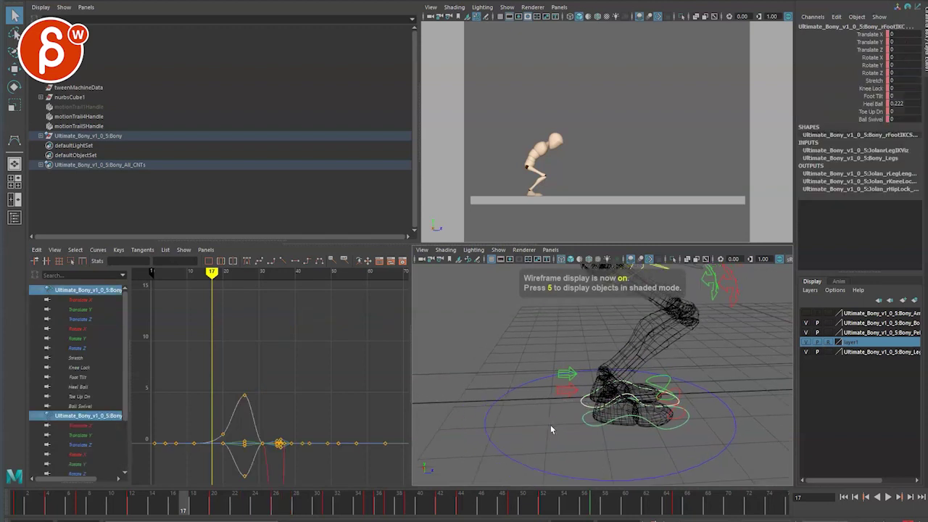
key("alt+period")
key("alt+period")
key("alt+period")
key("alt+period")
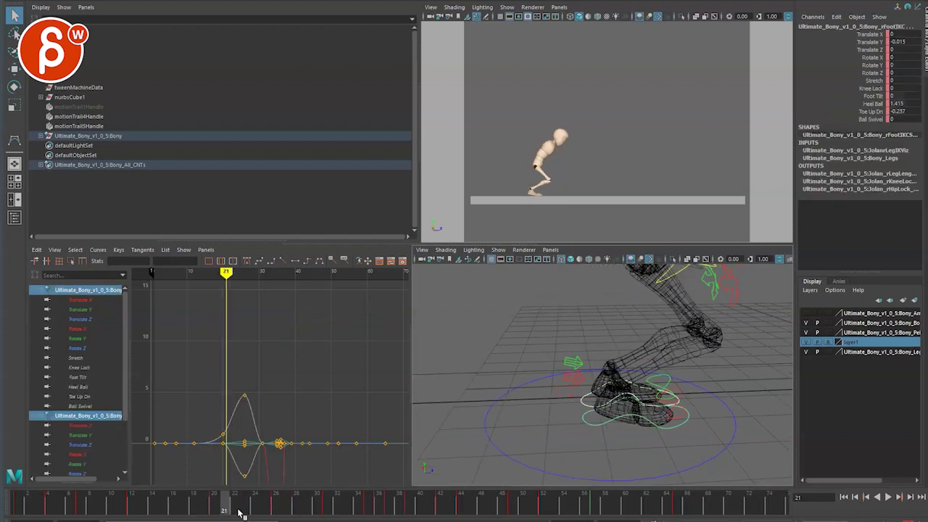
left_click_drag(239, 513, 245, 512)
key("alt+period")
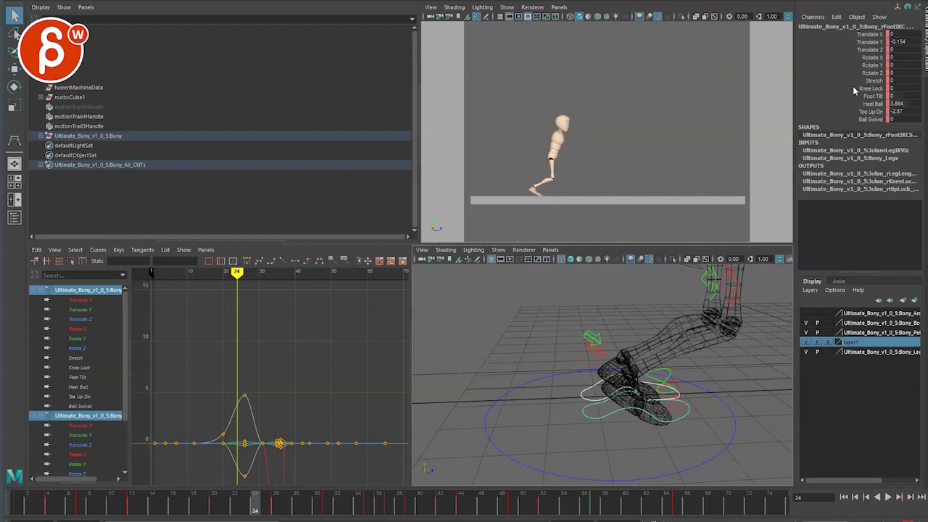
Step: Try adjusting the Heel Ball value of both foot controls at frame 24, and undo the change
left_click(853, 95)
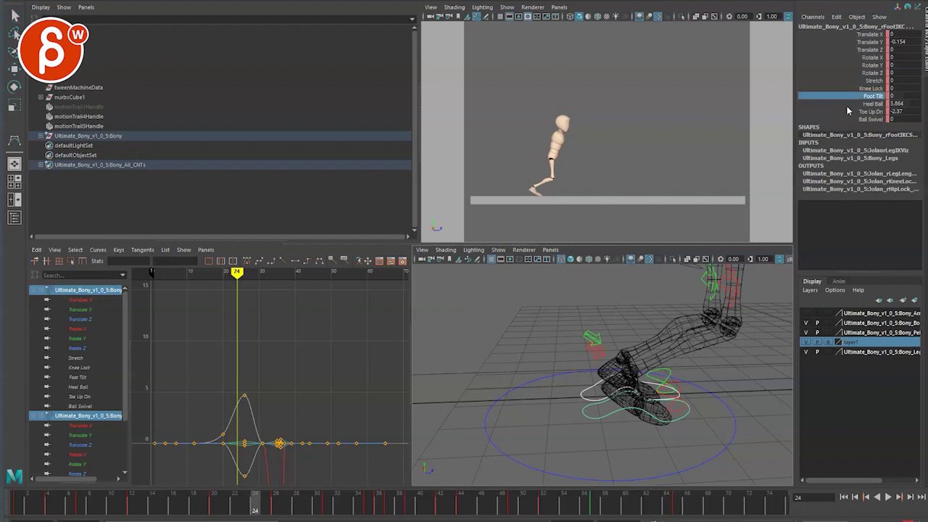
middle_click_drag(749, 141, 670, 147)
key("ctrl+z")
key("q")
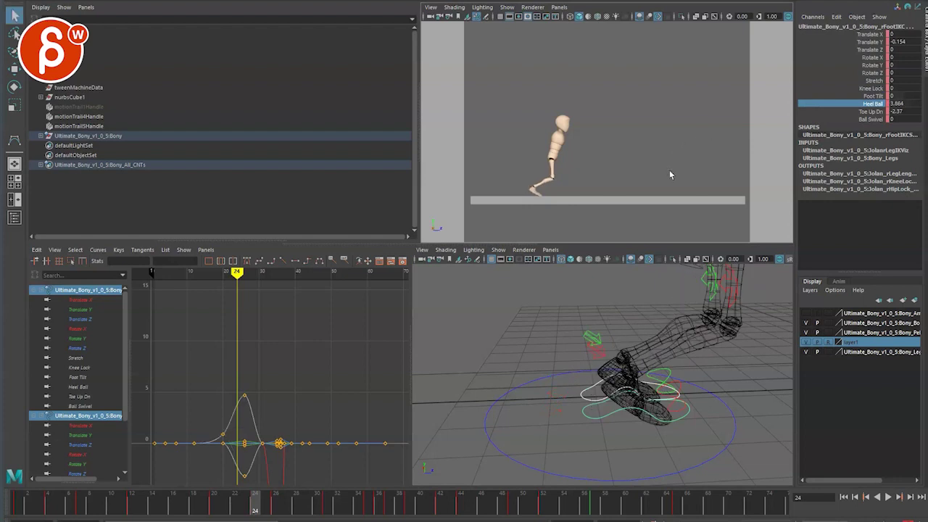
Step: Key both foot controls at frame 25, and set their Heel Ball and Toe Up Dn to 0 at frame 24
key("alt+period")
key("alt+period")
key("alt+comma")
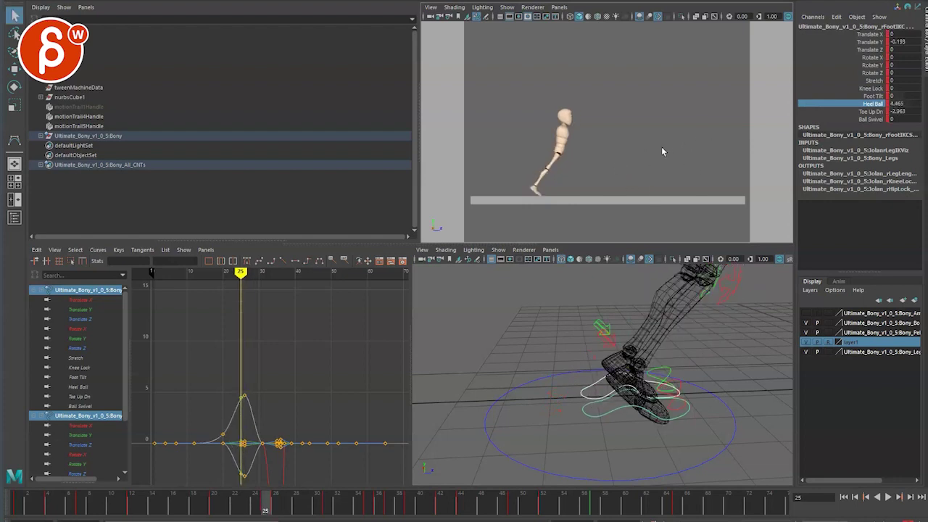
key("alt+comma")
left_click(897, 105)
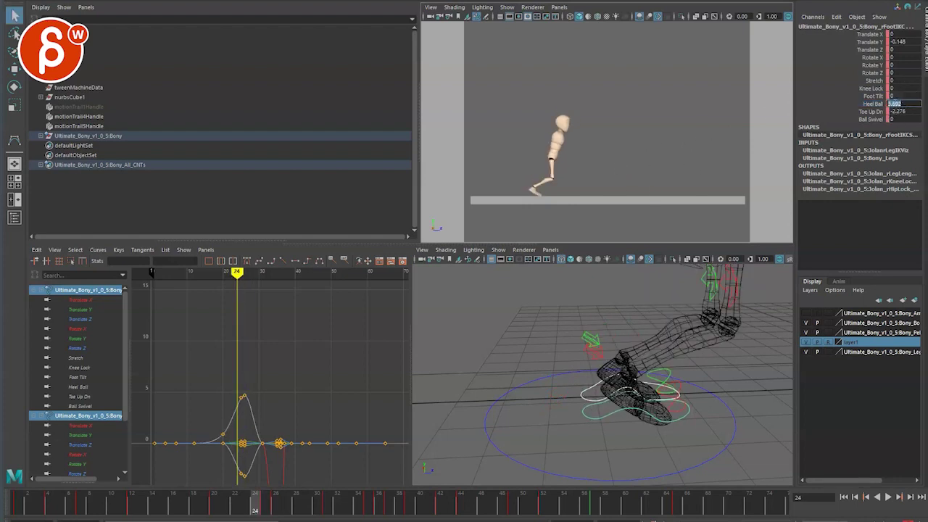
type("0")
key("Return")
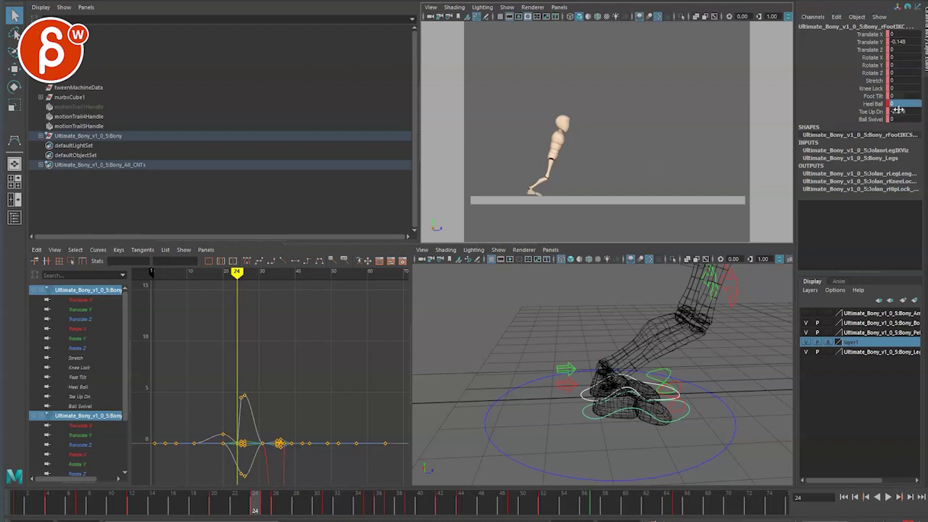
left_click(898, 112)
type("0")
key("Return")
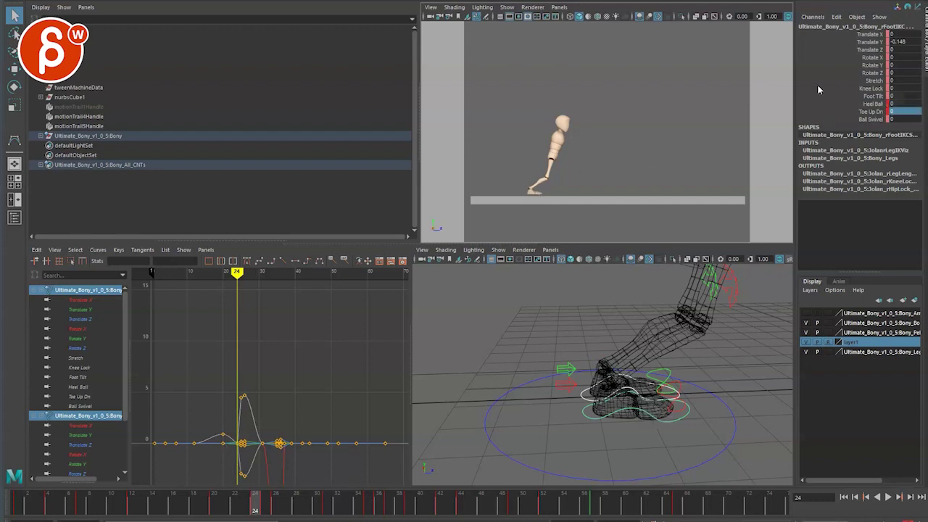
Step: Move the frame 20 Translate Y keys of both foot controls to frame 24
key("w")
key("f")
key("5")
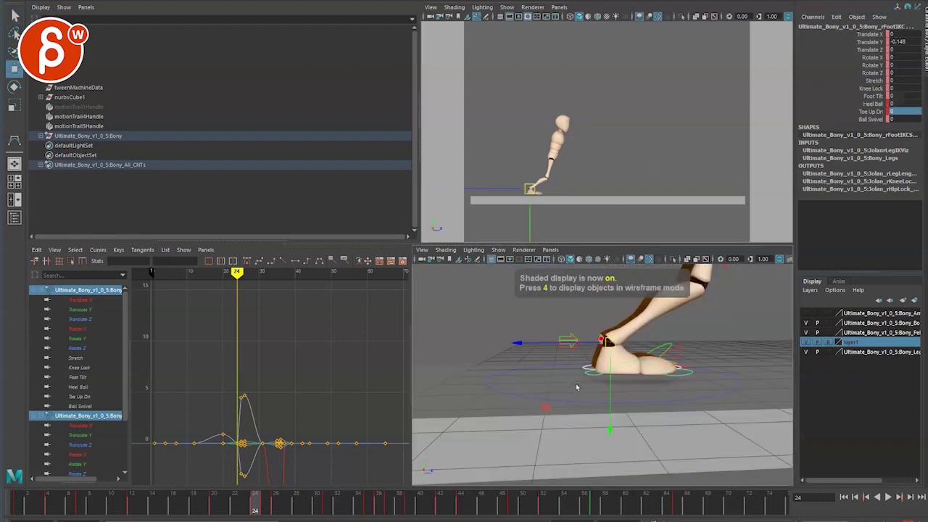
left_click_drag(580, 371, 584, 414, "alt")
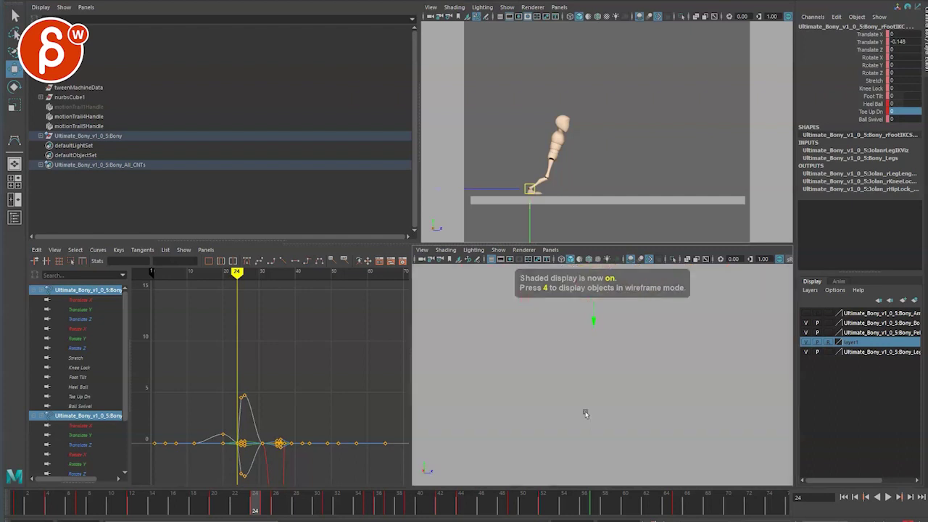
left_click(77, 312)
left_click(77, 436, "ctrl")
key("f")
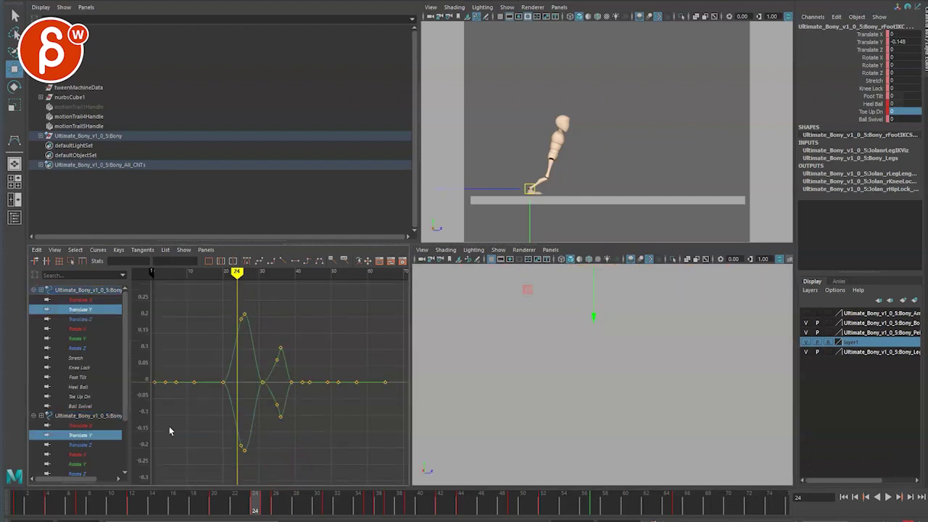
middle_click_drag(235, 362, 249, 361, "shift")
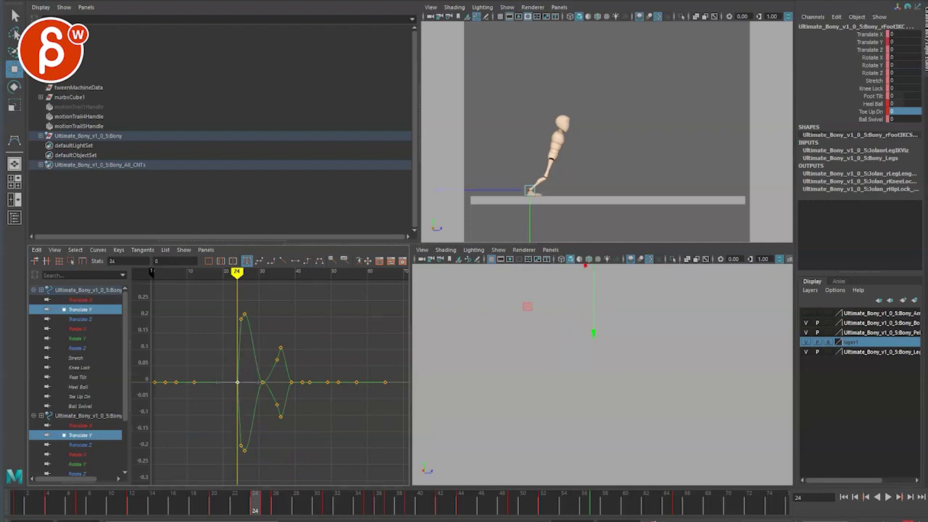
Step: Play back the jump and step through the landing frames down to frame 43 to examine the legs
mouse_move(255, 512)
left_mouse_down()
mouse_move(300, 504)
mouse_move(266, 504)
mouse_move(385, 506)
mouse_move(268, 514)
left_mouse_up()
key("alt+v")
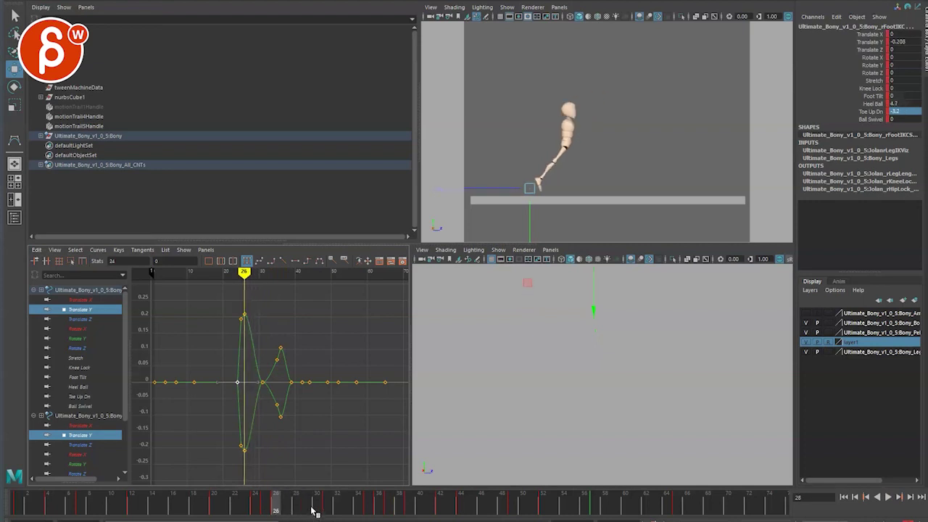
key("alt+v")
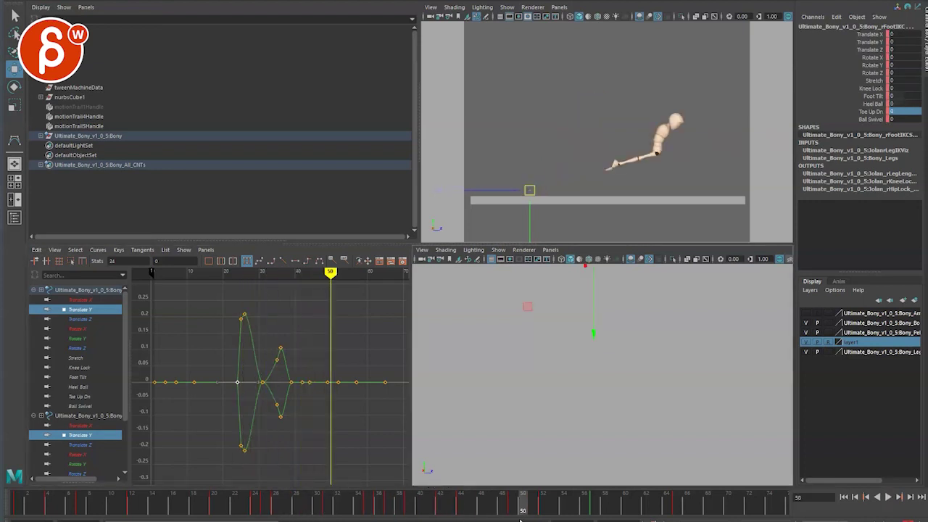
key("alt+period")
key("alt+period")
key("alt+comma")
key("alt+comma")
key("alt+comma")
key("alt+comma")
key("alt+comma")
key("alt+comma")
key("alt+comma")
key("alt+comma")
key("alt+comma")
key("alt+comma")
key("alt+comma")
key("alt+comma")
key("alt+comma")
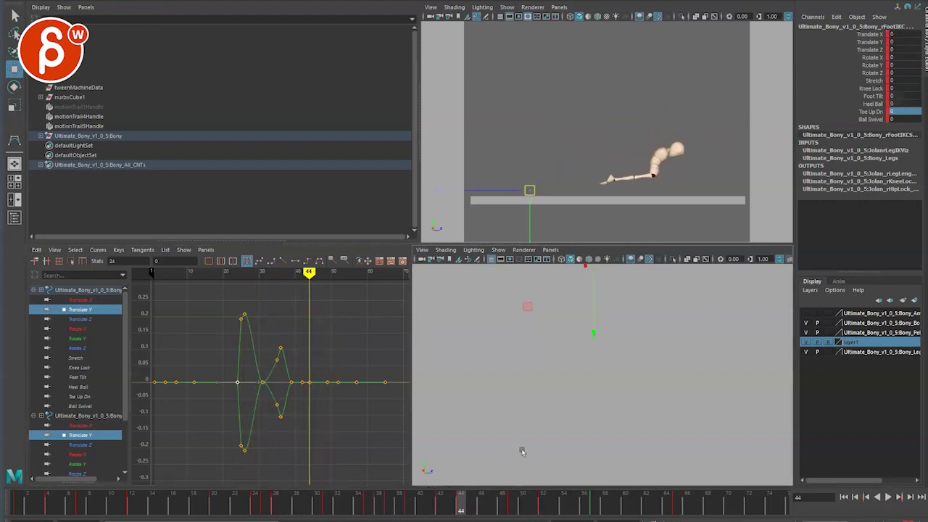
key("alt+period")
key("alt+period")
key("alt+period")
key("alt+period")
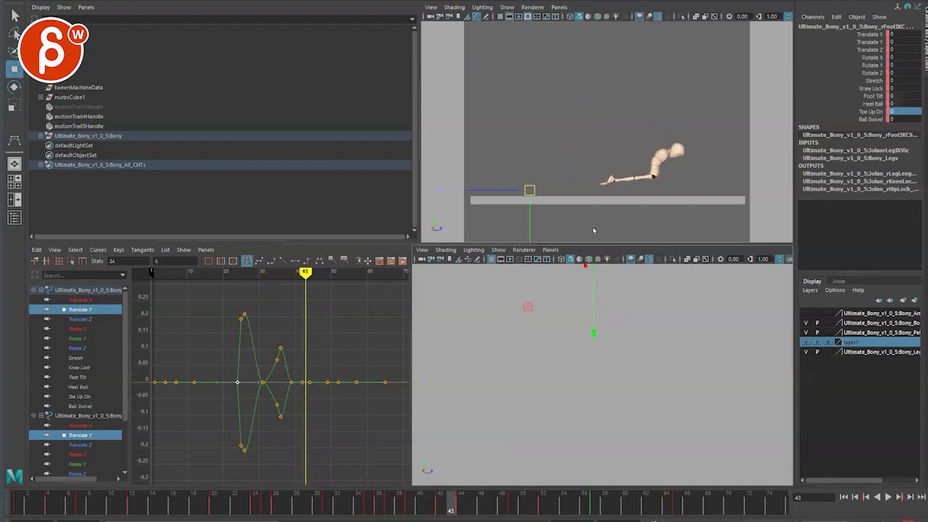
Step: Try moving a foot control forward to about -12.7 in Translate Z at frame 43, and undo the move
left_click_drag(475, 186, 603, 184)
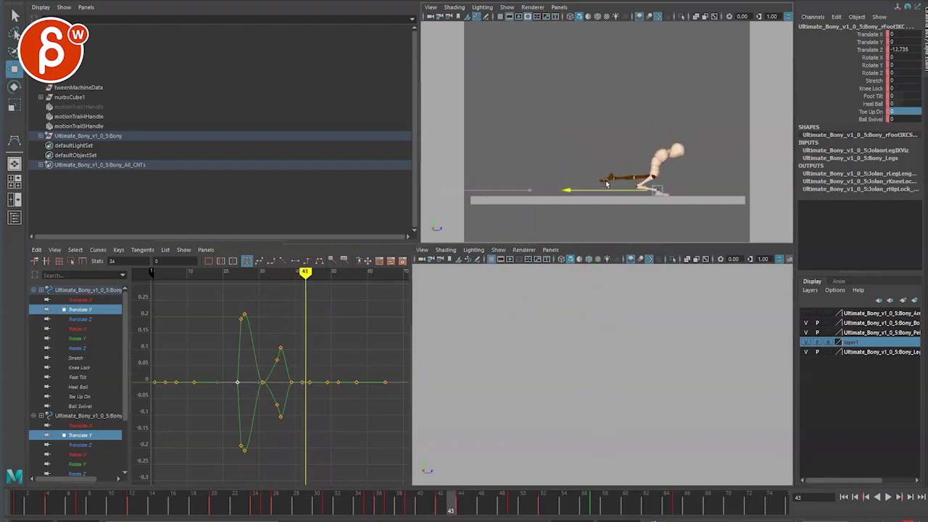
key("ctrl+z")
key("ctrl+z")
Step: Inspect the IK/FK switch controls of the left and right legs, and reselect both foot IK controls
key("f")
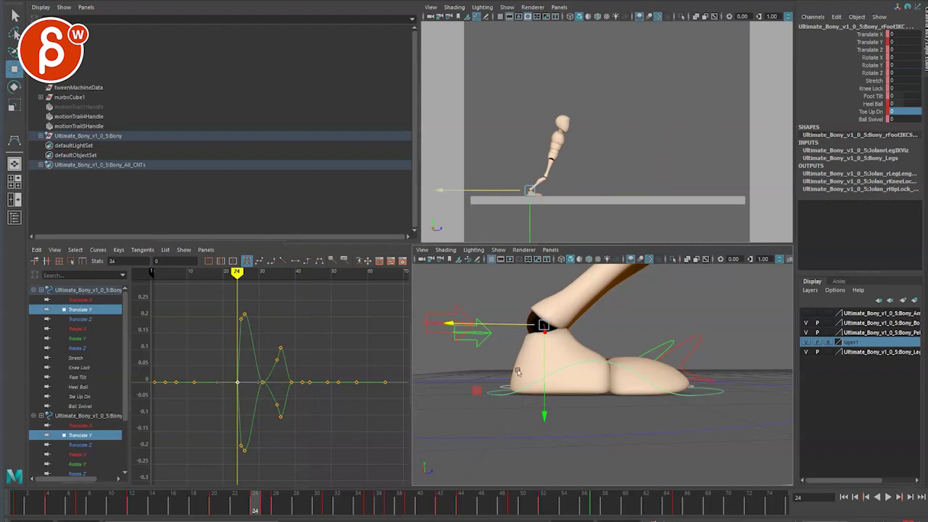
left_click_drag(518, 372, 508, 396, "alt")
left_click(487, 419)
left_click(461, 335)
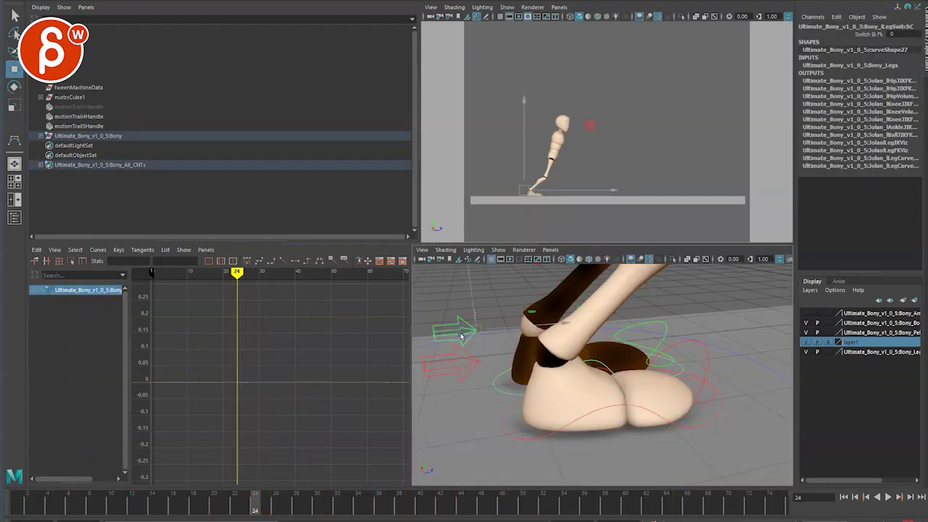
left_click(459, 375)
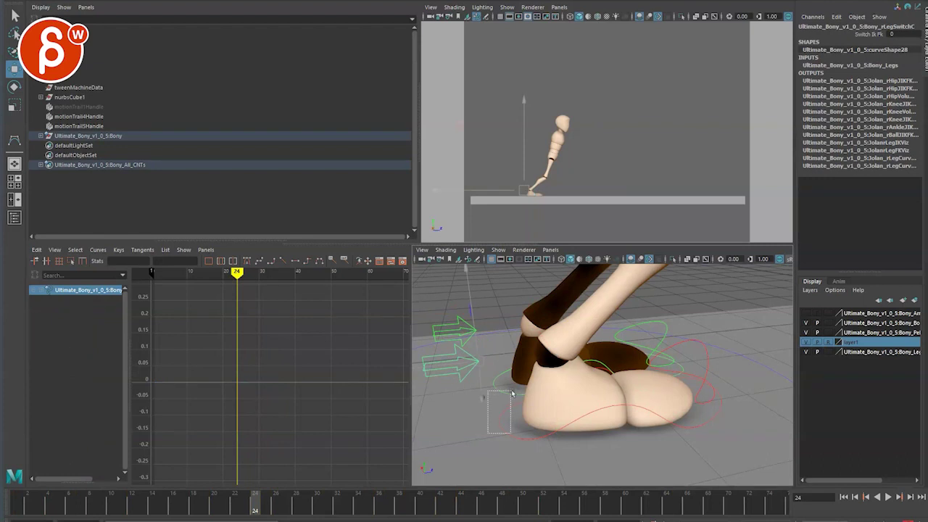
left_click_drag(512, 393, 517, 404)
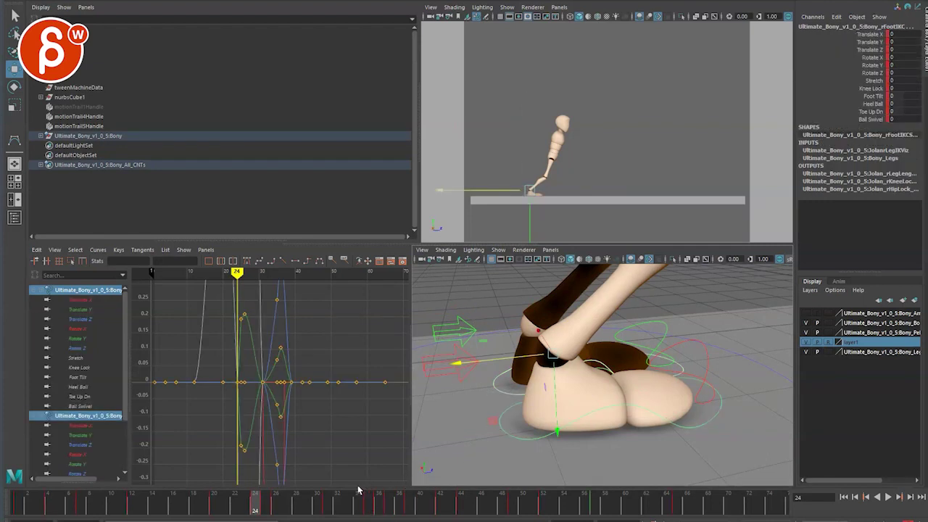
Step: Step back and forth through the frames around the landing, stopping at frame 42, to look for the feet's contact moment
mouse_move(359, 493)
left_mouse_down()
mouse_move(261, 502)
mouse_move(543, 501)
left_mouse_up()
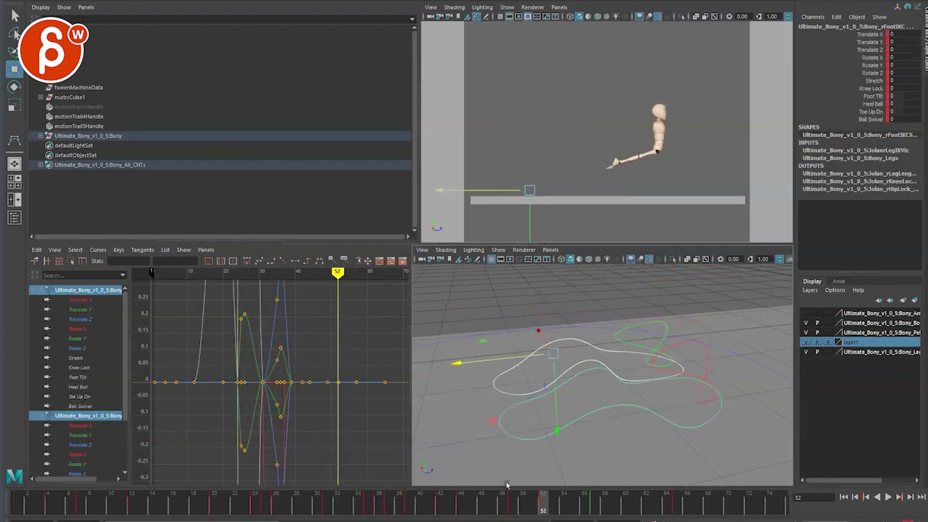
key("alt+period")
key("alt+comma")
key("alt+comma")
key("alt+comma")
key("alt+comma")
key("alt+comma")
key("alt+comma")
key("alt+comma")
key("alt+comma")
key("alt+comma")
key("alt+comma")
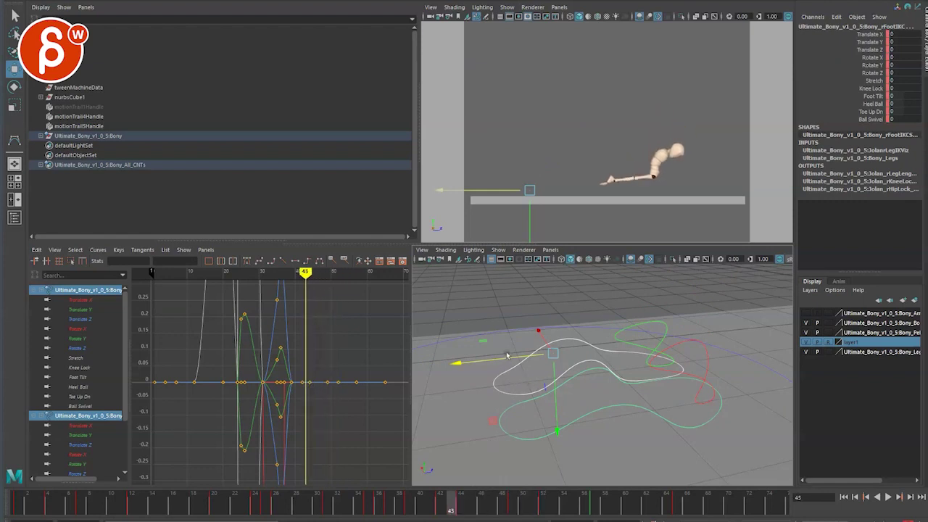
key("alt+comma")
key("alt+comma")
key("alt+comma")
key("alt+comma")
key("alt+comma")
key("alt+comma")
key("alt+period")
key("alt+period")
key("alt+period")
key("alt+period")
key("alt+period")
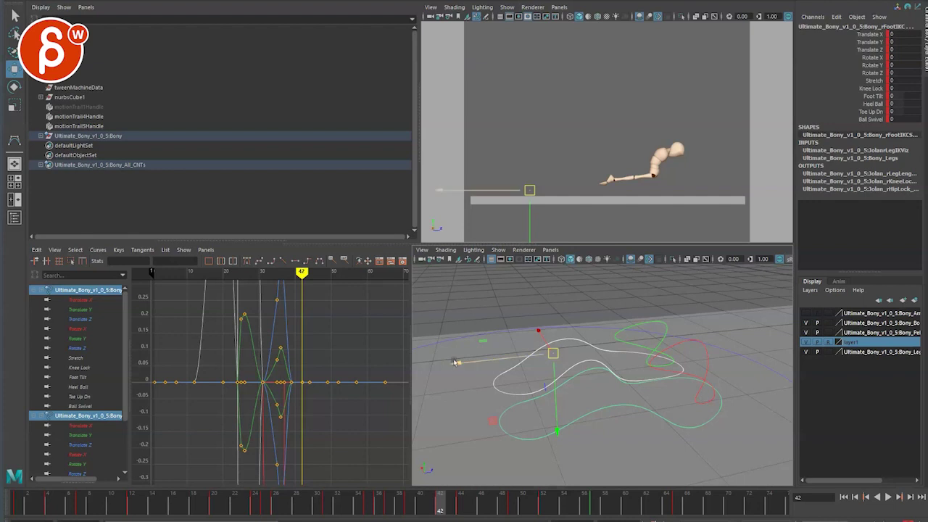
Step: Try moving the selected foot controls along Z at frame 42, and undo the move
left_click_drag(454, 363, 557, 357)
key("ctrl+z")
right_click_drag(593, 429, 504, 400, "alt")
left_click_drag(503, 400, 535, 411, "alt")
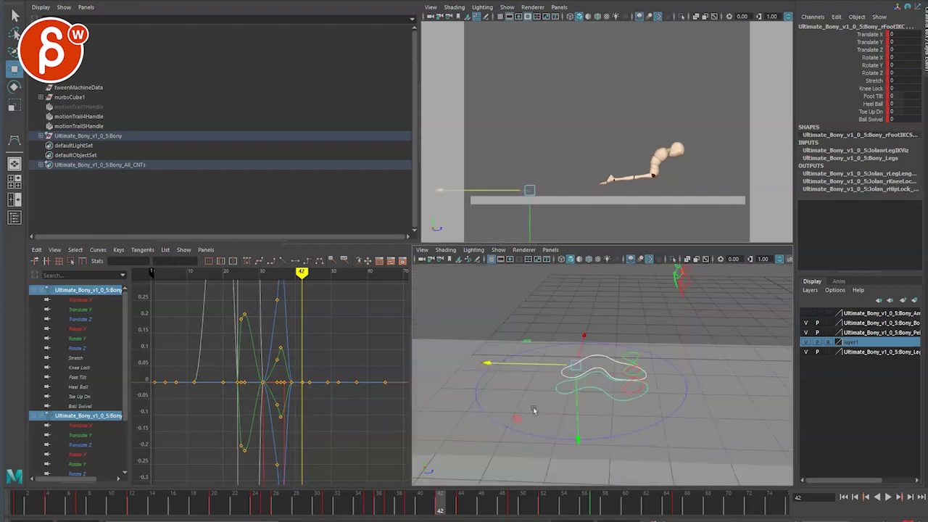
Step: Try shifting both feet's Translate Z keys from frame 42 onward in the graph, and undo the change
left_click(81, 319)
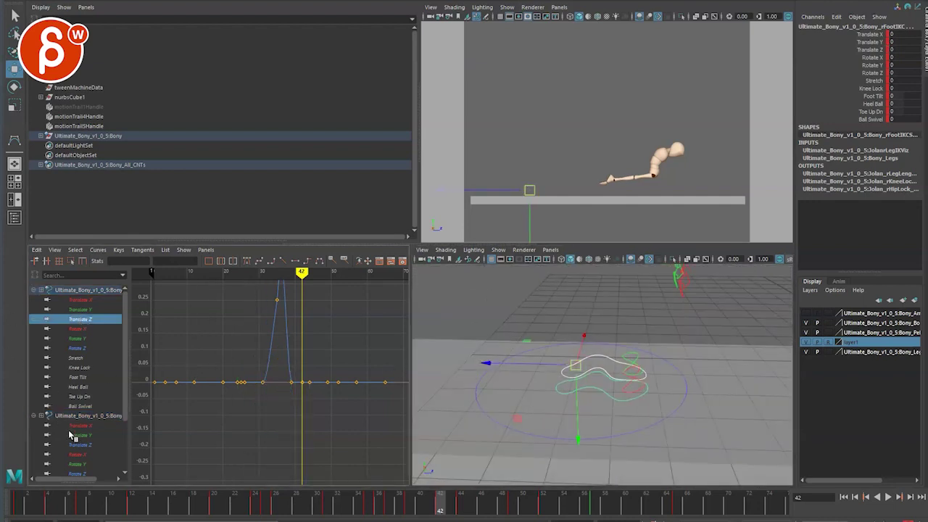
left_click(78, 444, "ctrl")
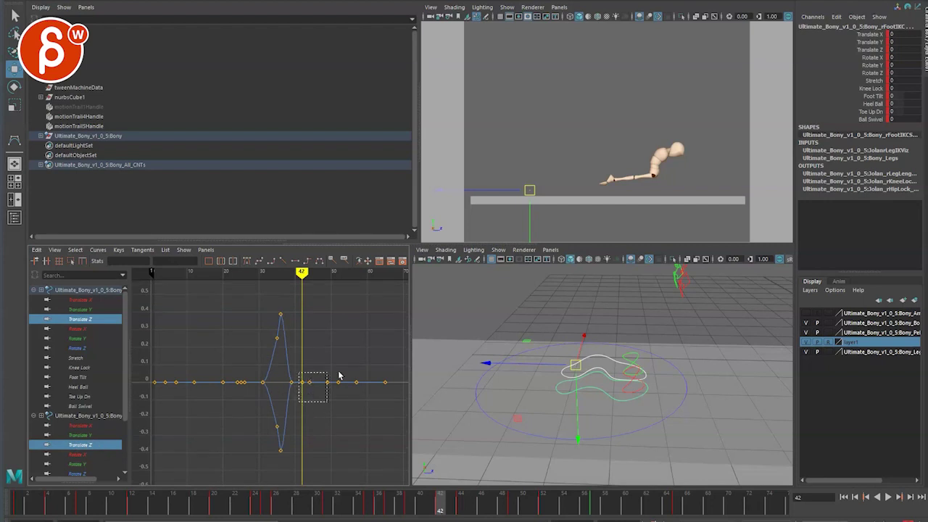
left_click_drag(338, 376, 393, 368)
middle_click_drag(319, 420, 325, 415, "shift")
key("ctrl+z")
left_click(85, 320)
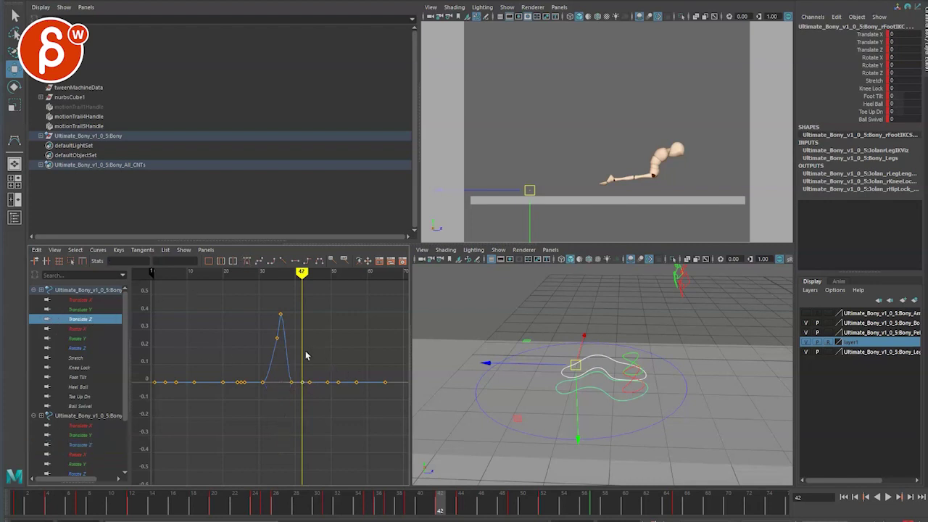
Step: Move both foot IK controls forward under the body at frame 42, the left one to about 12.77 in Translate Z
left_click(541, 399)
left_click(558, 393)
left_click_drag(558, 394, 843, 372, "alt")
key("q")
key("w")
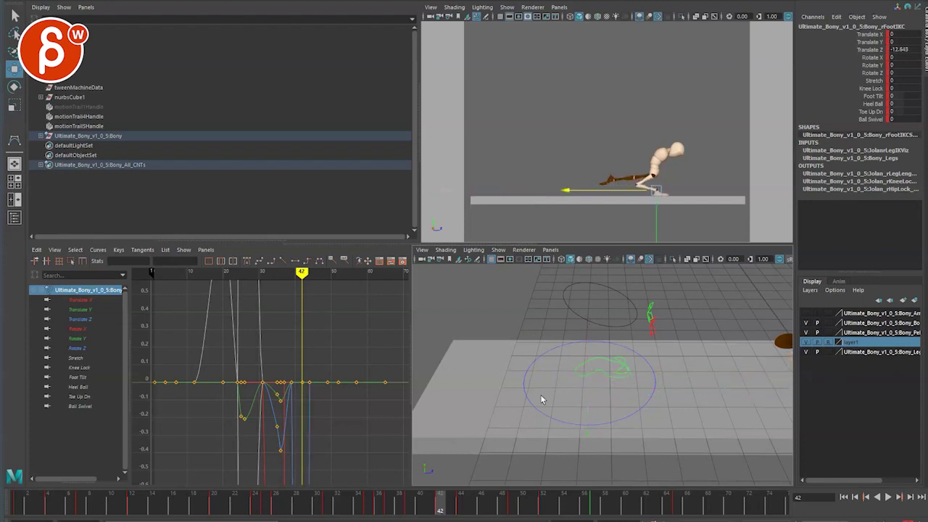
left_click(580, 370)
left_click_drag(675, 358, 792, 357)
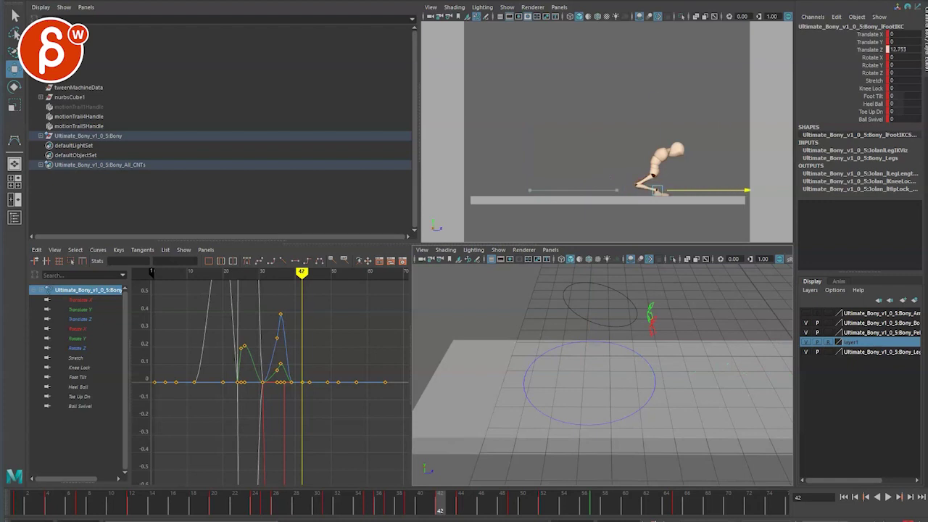
key("f")
key("q")
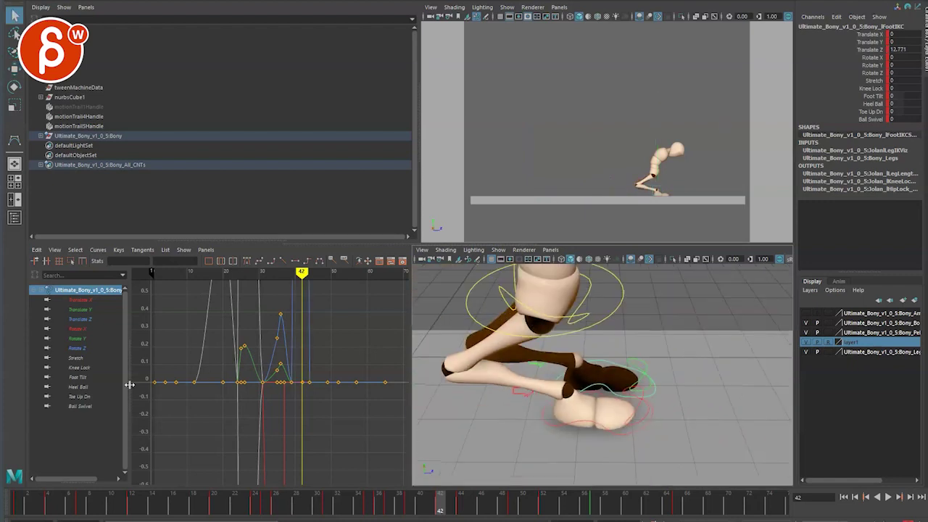
Step: Isolate the Translate Z curves of both foot controls and select the small keys around the frame 42 peak
left_click(81, 320)
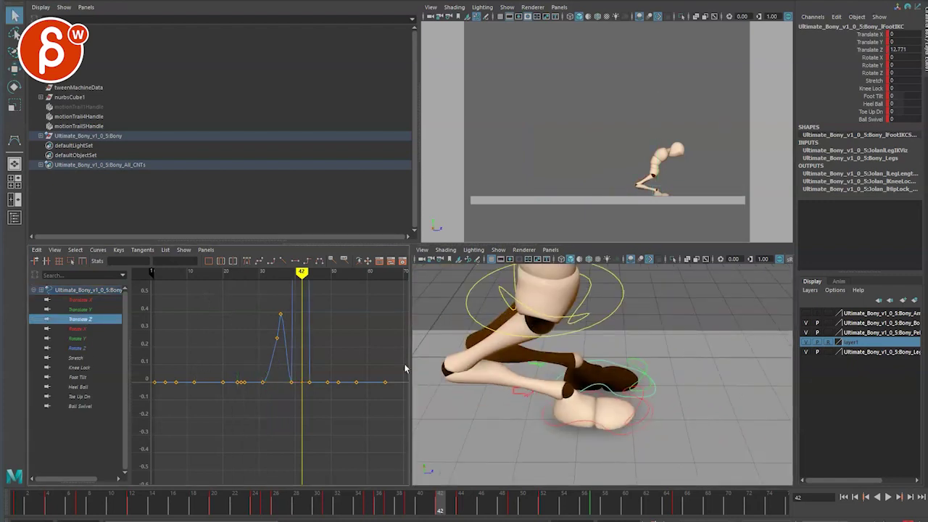
left_click(634, 433, "shift")
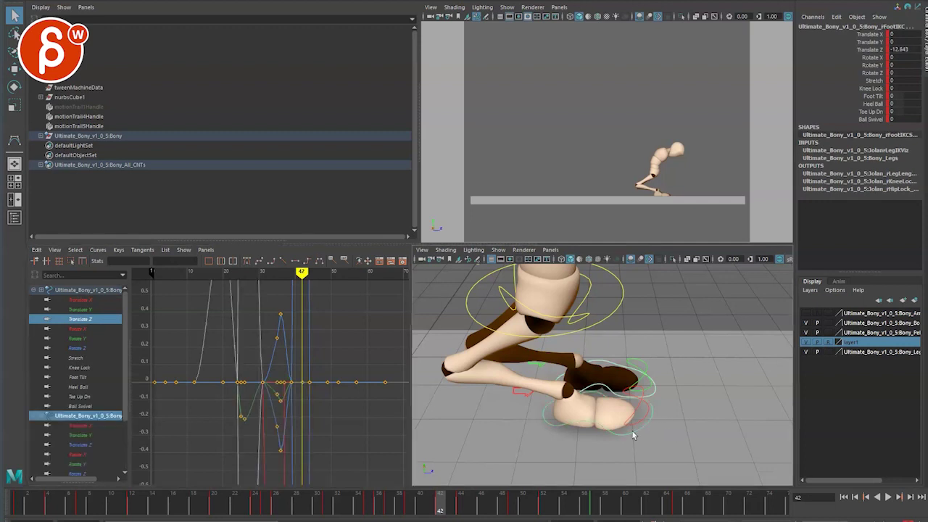
left_click(77, 445)
left_click(81, 319, "ctrl")
key("f")
left_click_drag(251, 421, 316, 364)
key("f")
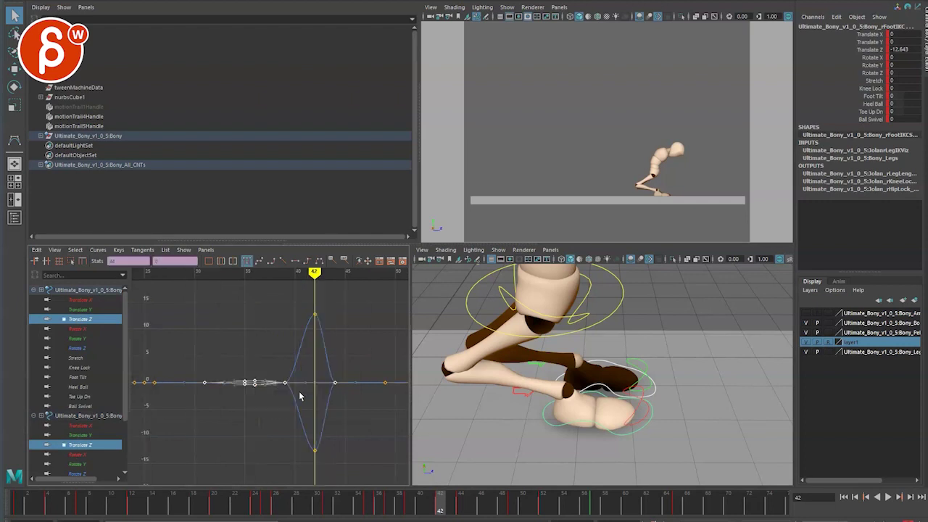
right_click_drag(300, 396, 328, 448, "alt")
Step: Step back and forth through the frames around takeoff, stopping at frame 26, to find where the feet leave the ground
left_click_drag(258, 512, 280, 508)
key("alt+period")
key("alt+period")
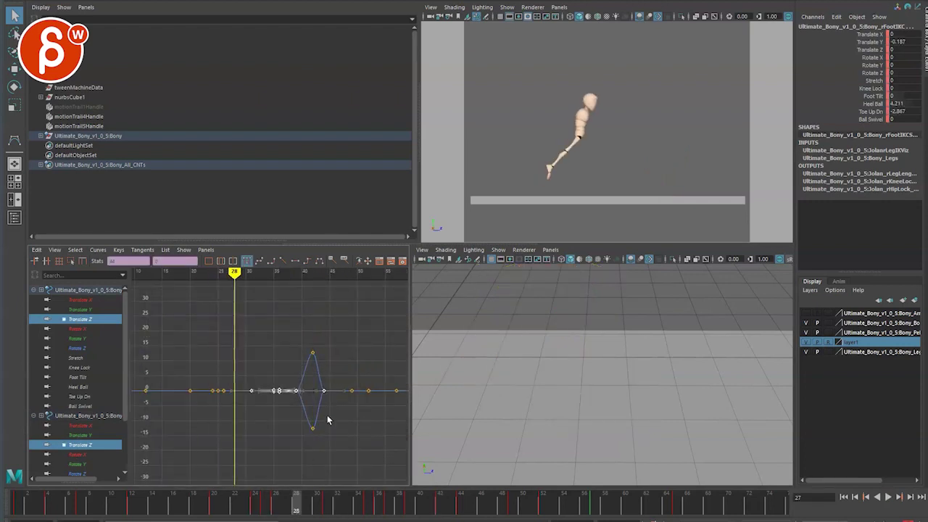
key("alt+comma")
key("alt+comma")
key("alt+comma")
key("alt+comma")
key("alt+comma")
key("alt+period")
key("alt+period")
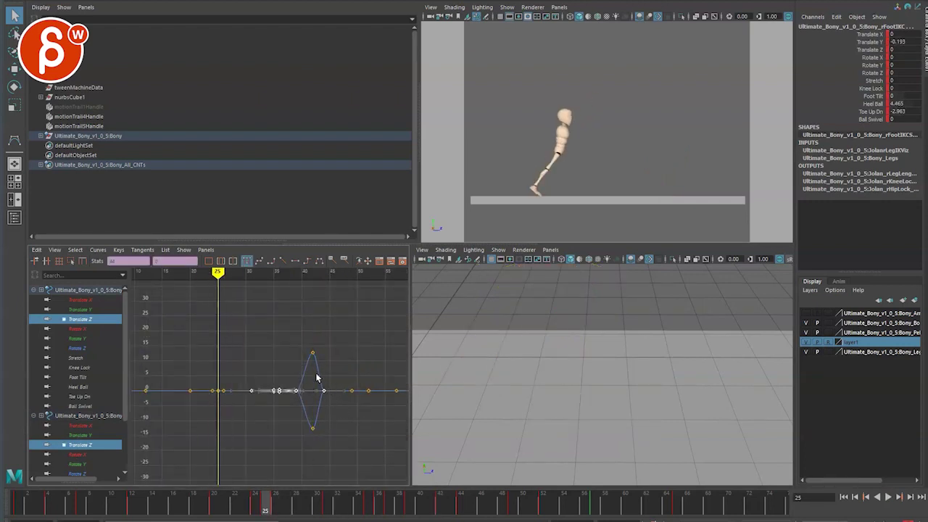
key("alt+period")
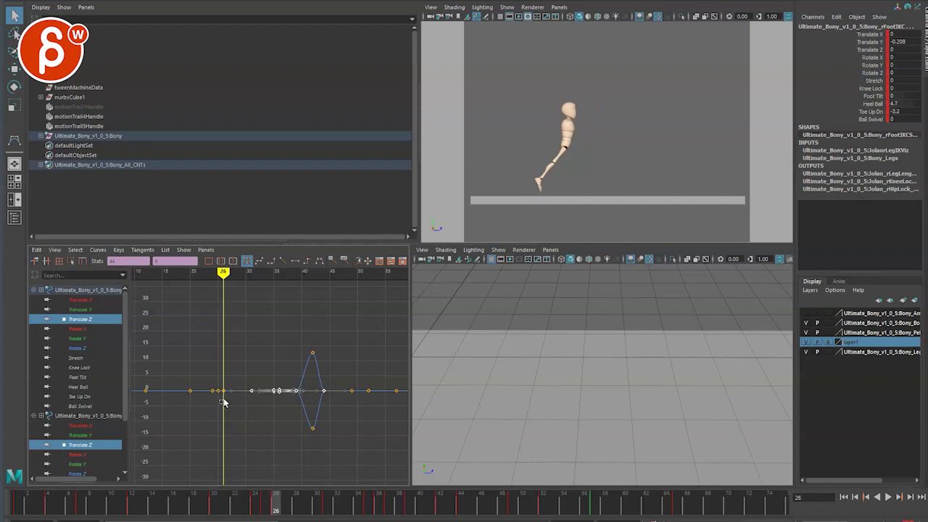
Step: Delete both feet's Translate Z keys between frames 26 and 42
left_click(243, 415)
left_click_drag(232, 453, 305, 366)
key("Delete")
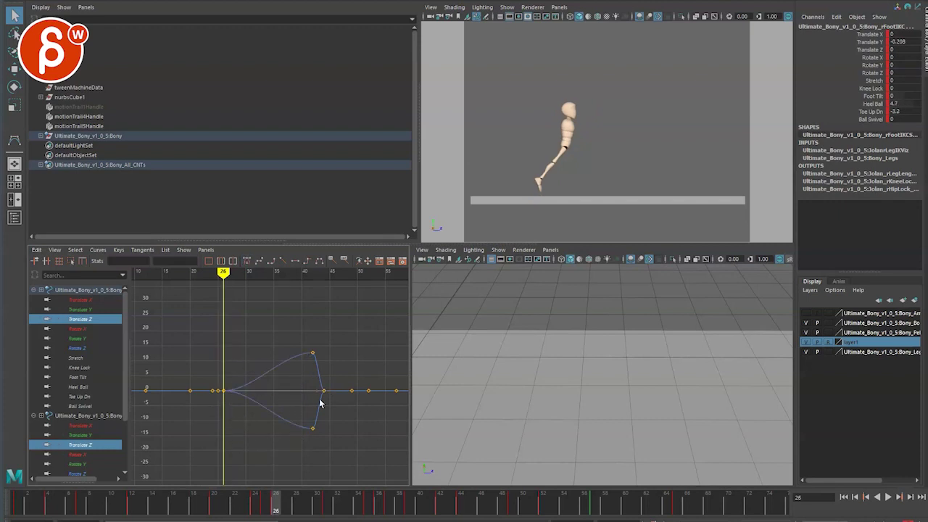
Step: Give both feet's Translate Z keys at frame 42 flat tangents and delete all the keys after them
left_click_drag(278, 446, 337, 341)
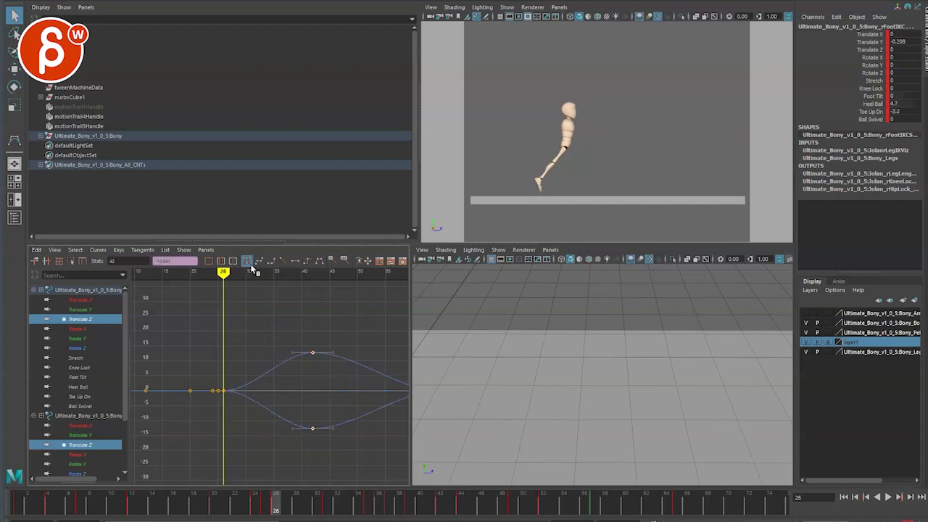
left_click(293, 262)
middle_click_drag(300, 381, 281, 375, "alt")
scroll(282, 375, "down", 5)
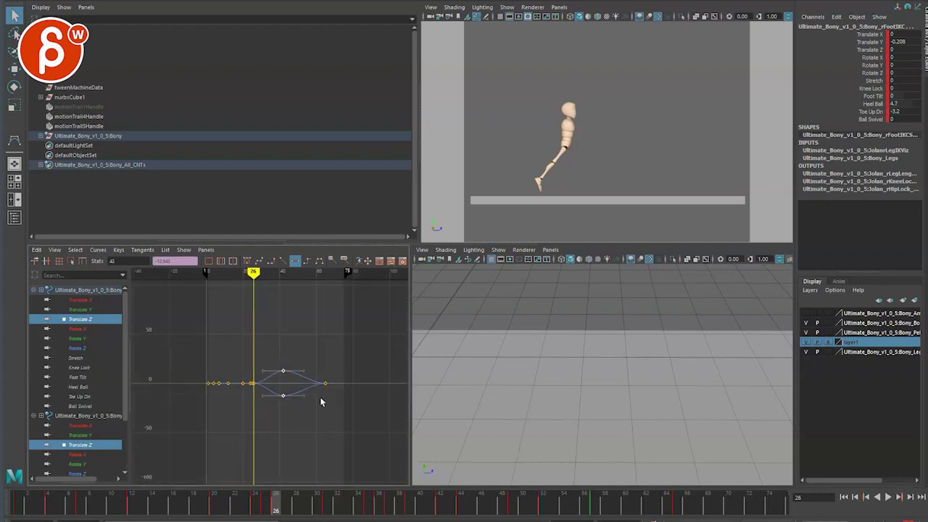
left_click_drag(321, 401, 318, 355)
key("Delete")
Step: Play back the jump and step through the landing frames, ending on frame 42, to check the feet's forward travel
key("alt+v")
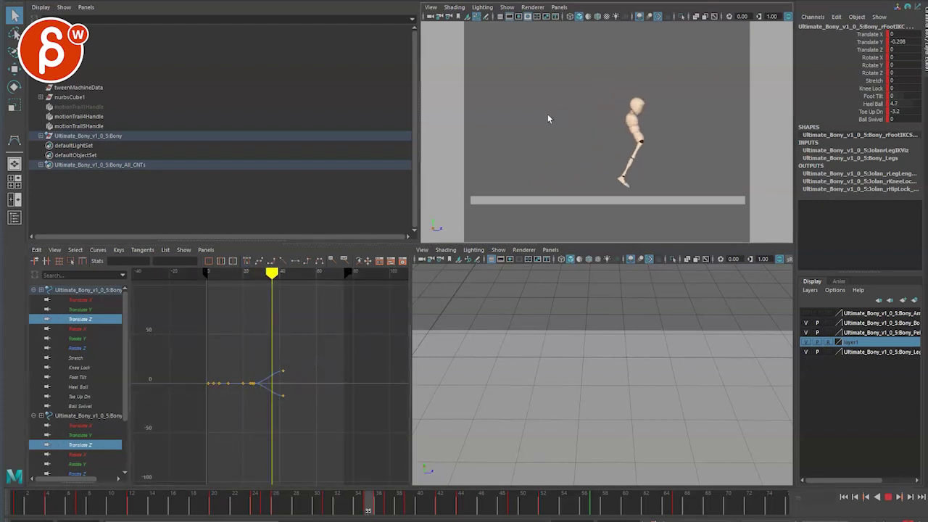
key("alt+v")
left_click(464, 510)
left_click_drag(465, 511, 514, 506)
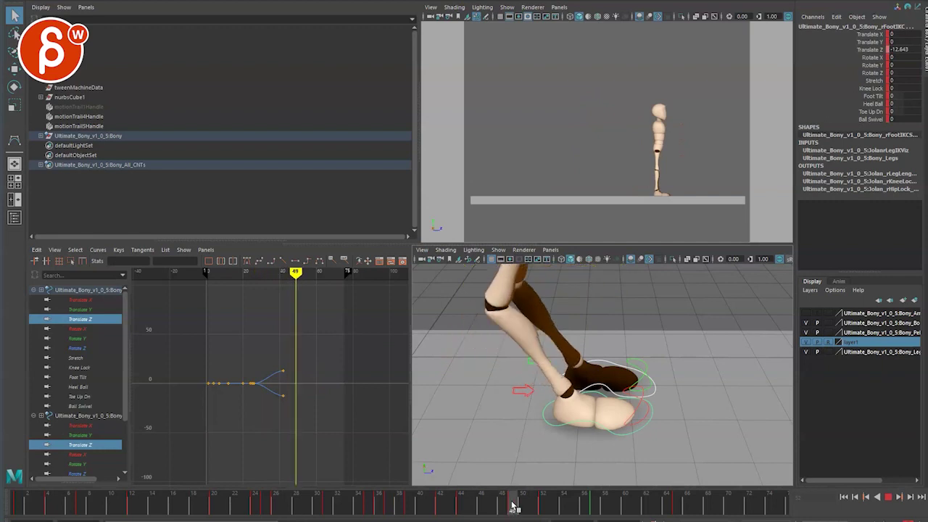
key("alt+comma")
key("alt+comma")
key("alt+comma")
key("alt+comma")
key("alt+comma")
key("alt+comma")
key("alt+comma")
key("alt+comma")
key("alt+comma")
key("alt+comma")
key("alt+comma")
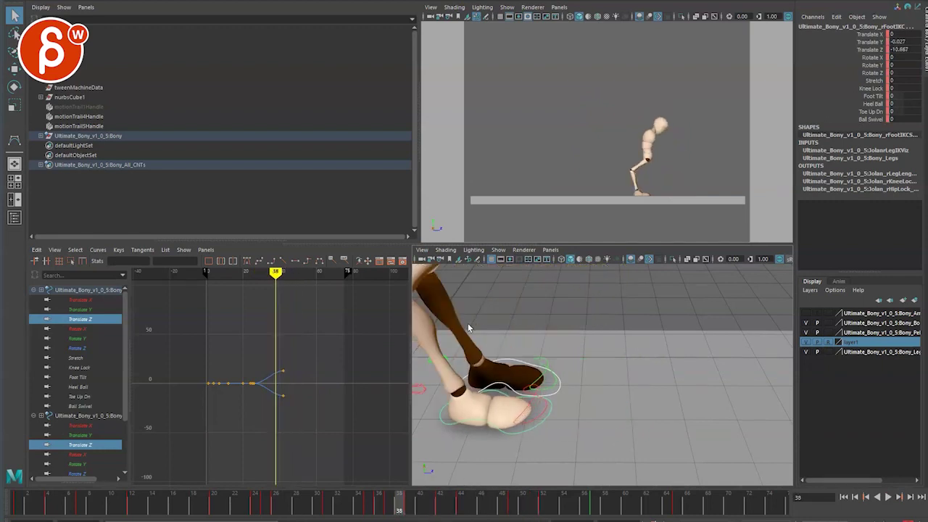
key("alt+period")
key("alt+period")
key("alt+comma")
key("alt+period")
key("alt+period")
key("alt+period")
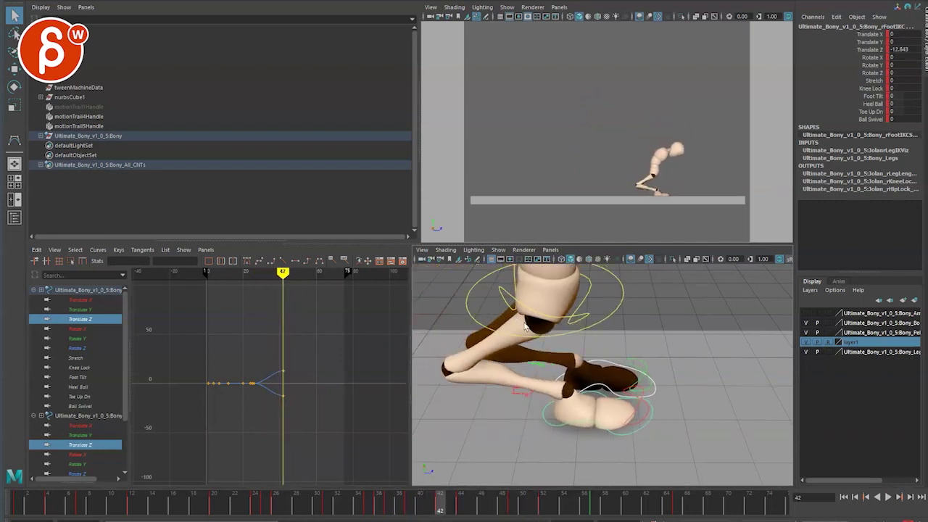
Step: Isolate both feet's Translate Y curves and examine the airborne poses up to frame 31
left_click(71, 437)
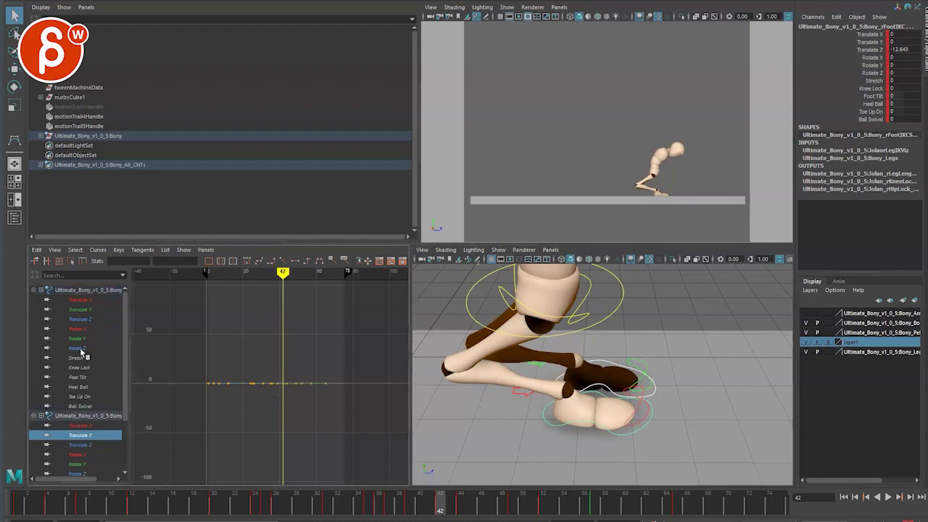
left_click(78, 311, "ctrl")
key("f")
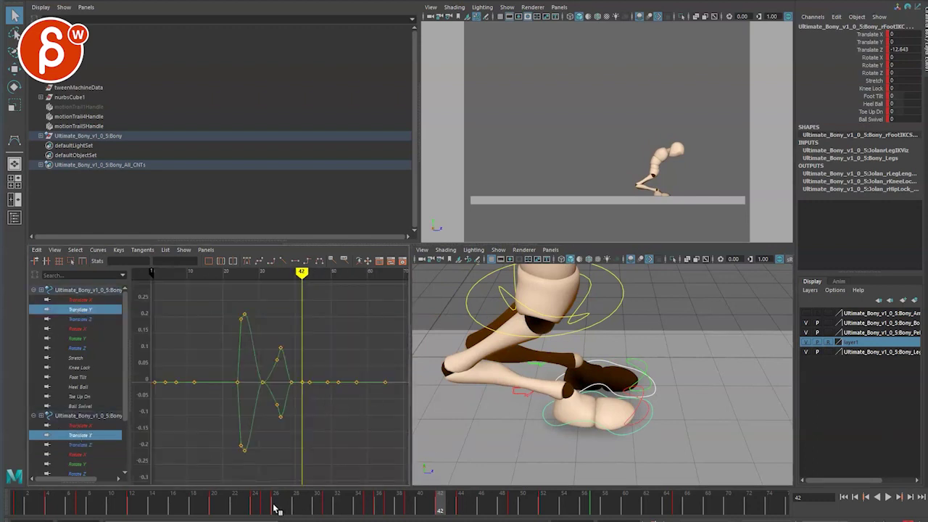
left_click(296, 503)
key("alt+period")
key("alt+period")
key("alt+period")
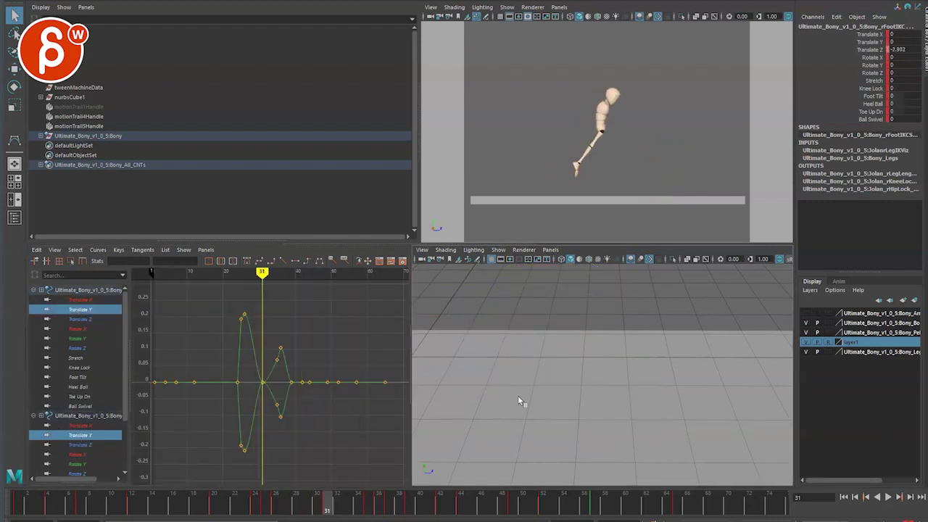
Step: Show the rig's control curves in both the side and perspective views and examine the legs around frame 27
key("alt+1")
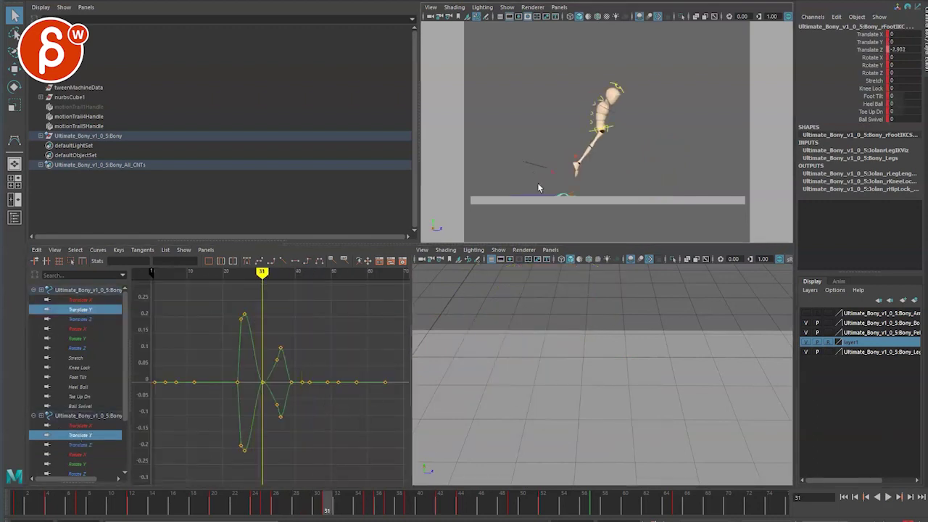
right_click_drag(526, 444, 421, 321, "alt")
right_click_drag(609, 417, 510, 341, "alt")
key("alt+comma")
key("alt+comma")
key("alt+comma")
key("alt+comma")
middle_click_drag(454, 359, 458, 386, "alt")
right_click_drag(459, 386, 499, 323, "alt")
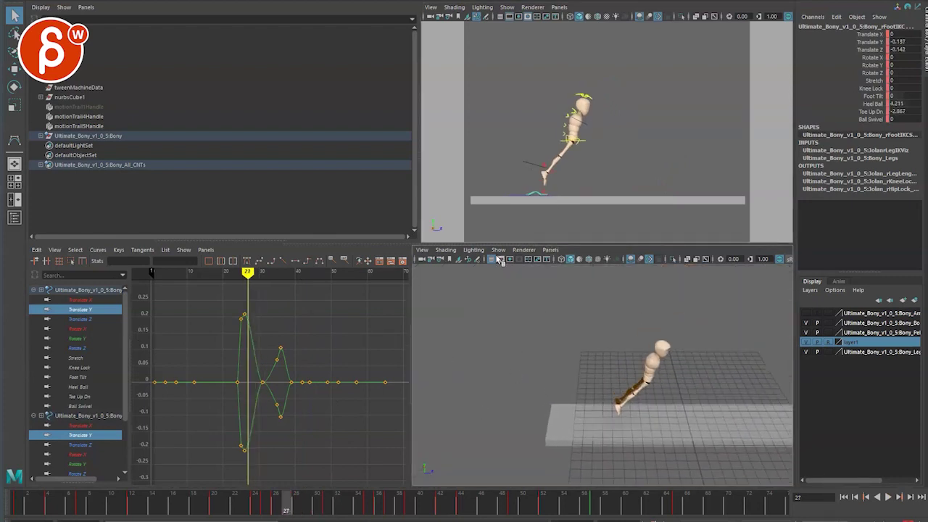
left_click(499, 251)
left_click(507, 315)
right_click_drag(478, 372, 586, 432, "alt")
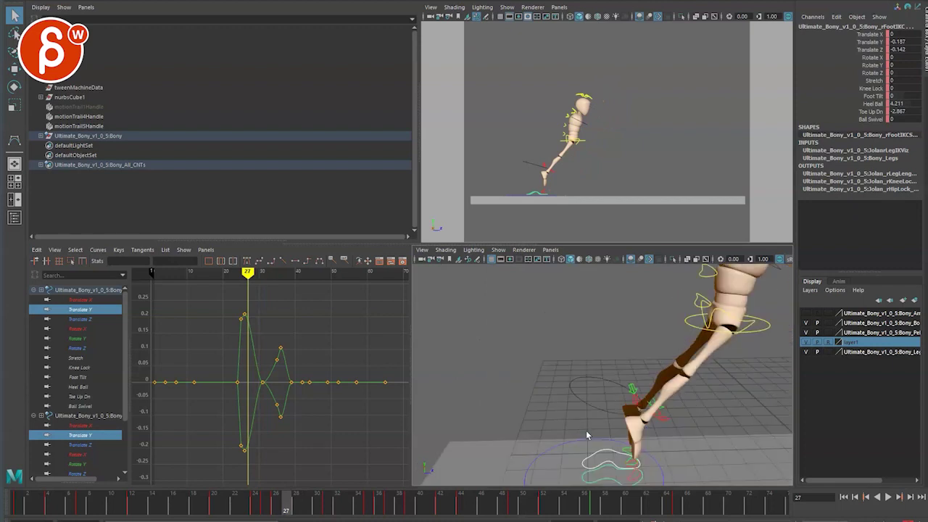
left_click_drag(617, 409, 656, 428, "alt")
Step: Select both knee IK controls and play back the jump to check their position relative to the legs
key("alt+comma")
key("alt+comma")
key("alt+comma")
key("alt+comma")
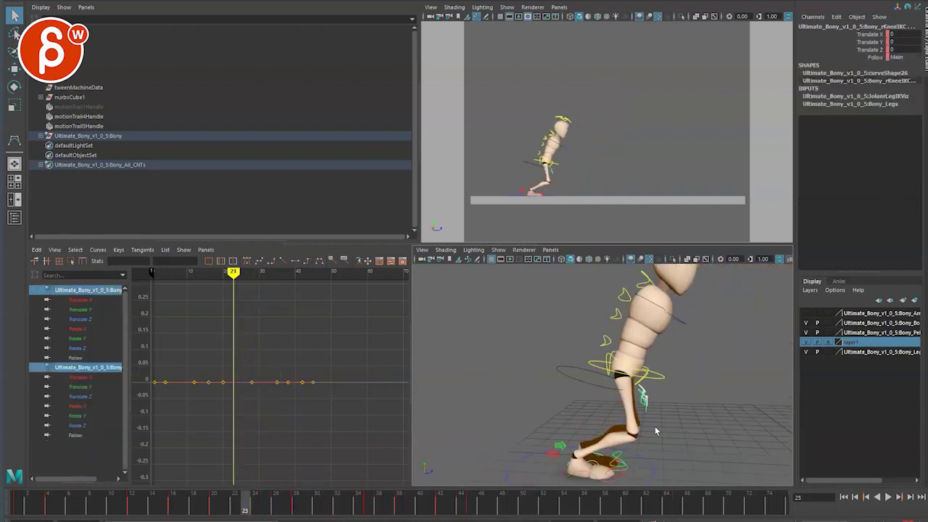
right_click_drag(657, 431, 592, 435, "alt")
left_click_drag(592, 435, 506, 456, "alt")
key("alt+period")
key("alt+period")
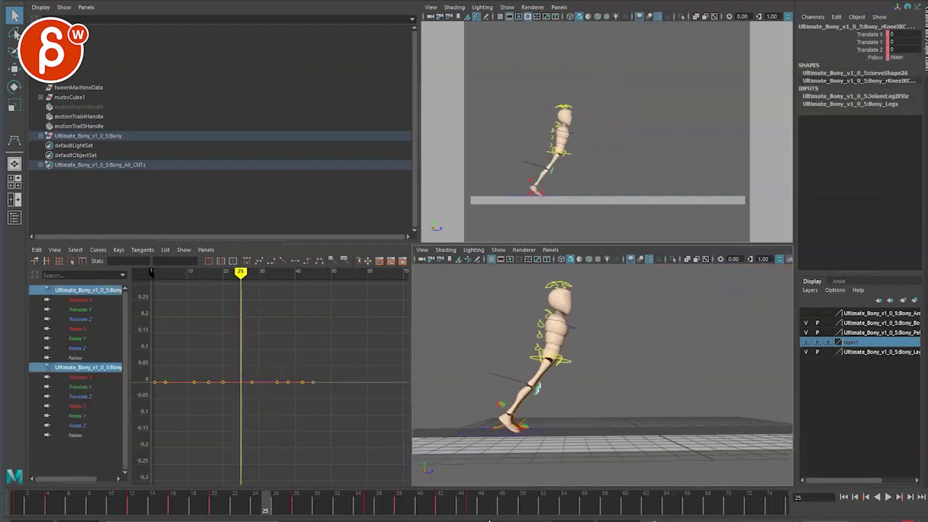
key("alt+v")
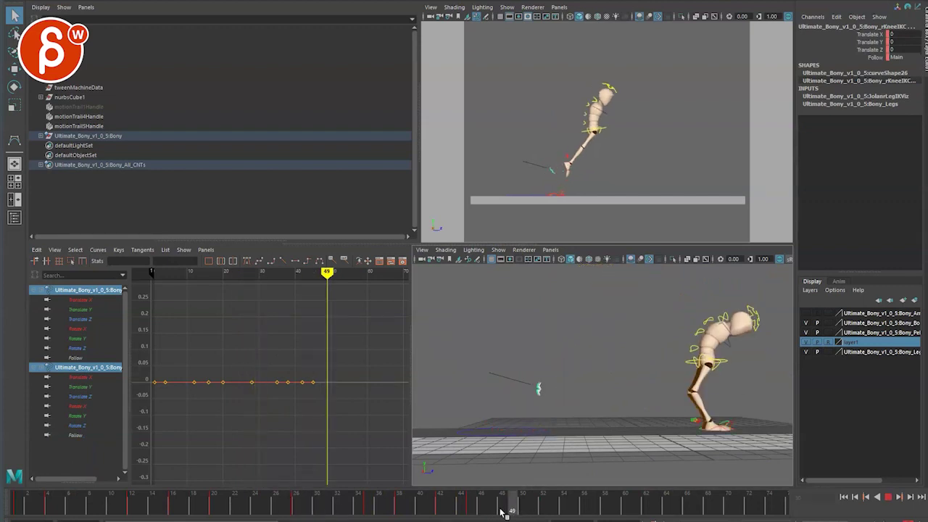
Step: Move both knee controls forward in front of the landed character at frame 49, to about 12.8 in Translate Z
key("w")
left_click_drag(626, 416, 567, 400, "alt")
right_click_drag(567, 400, 546, 423, "alt")
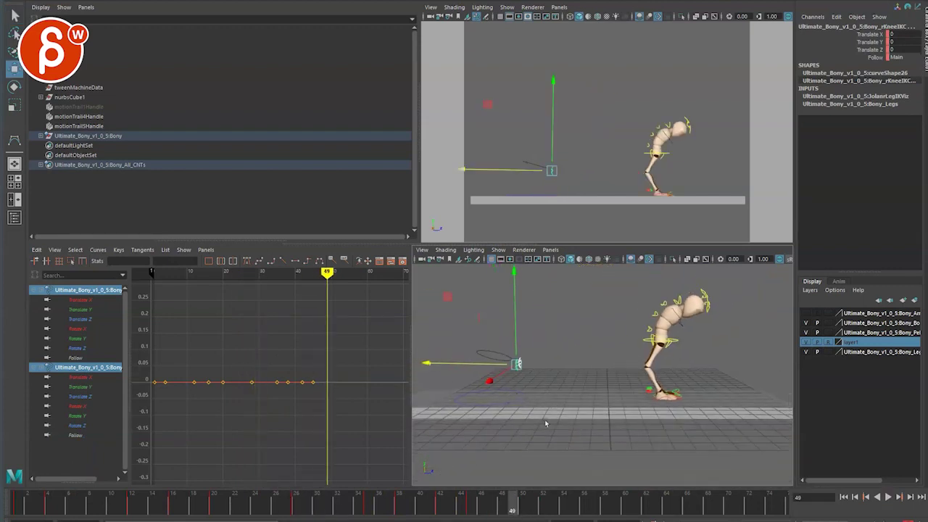
left_click_drag(544, 419, 407, 351, "alt")
left_click_drag(516, 363, 673, 372)
left_click_drag(596, 401, 655, 416, "alt")
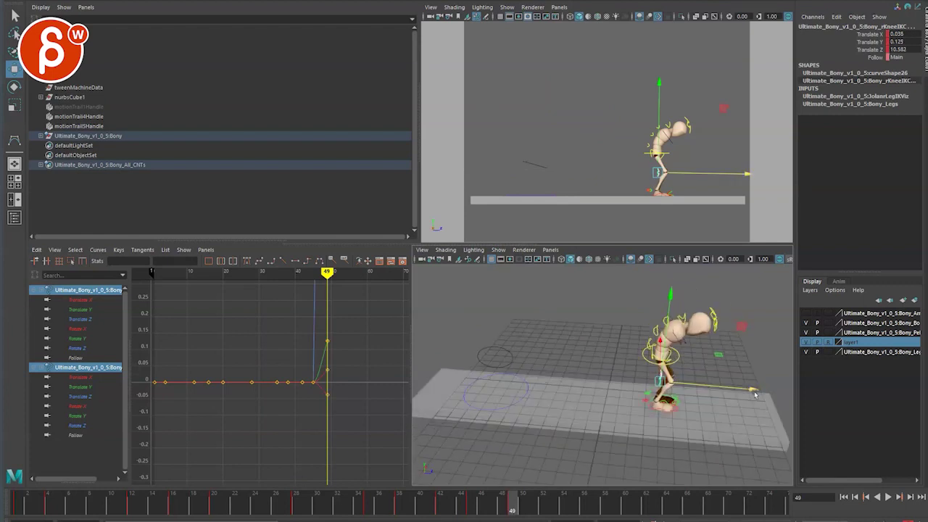
left_click_drag(754, 395, 786, 396)
Step: Delete the knee controls' keys between frames 20 and 49
key("f")
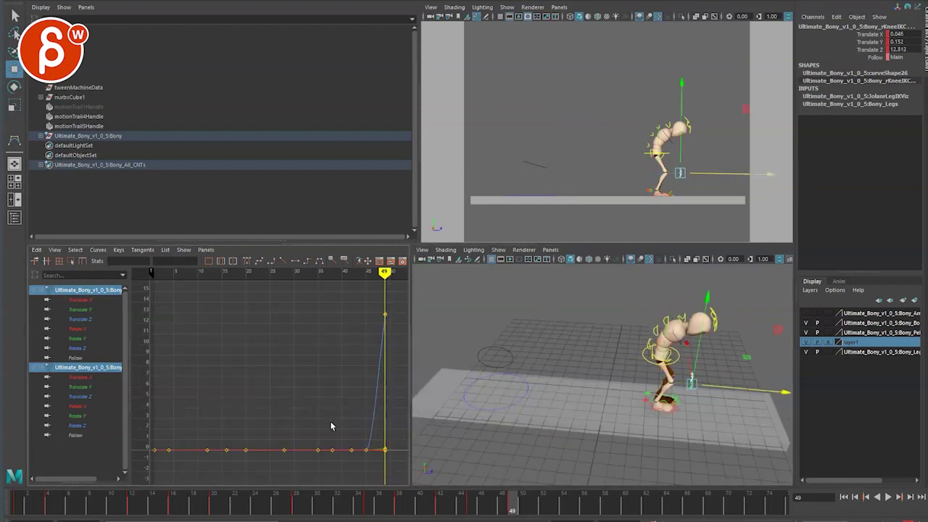
mouse_move(332, 471)
left_mouse_down()
mouse_move(259, 468)
mouse_move(270, 462)
left_mouse_up()
left_click_drag(346, 428, 371, 430)
key("Delete")
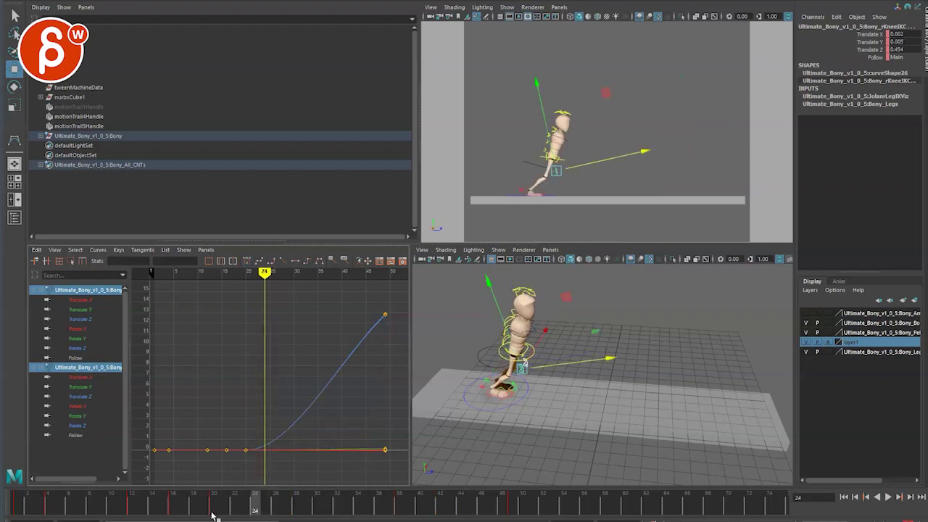
Step: Move both knee controls ahead of the character's legs at frame 34, to about 11.9 in Translate Z
left_click_drag(217, 508, 358, 495)
left_click_drag(554, 394, 717, 377)
key("ctrl+z")
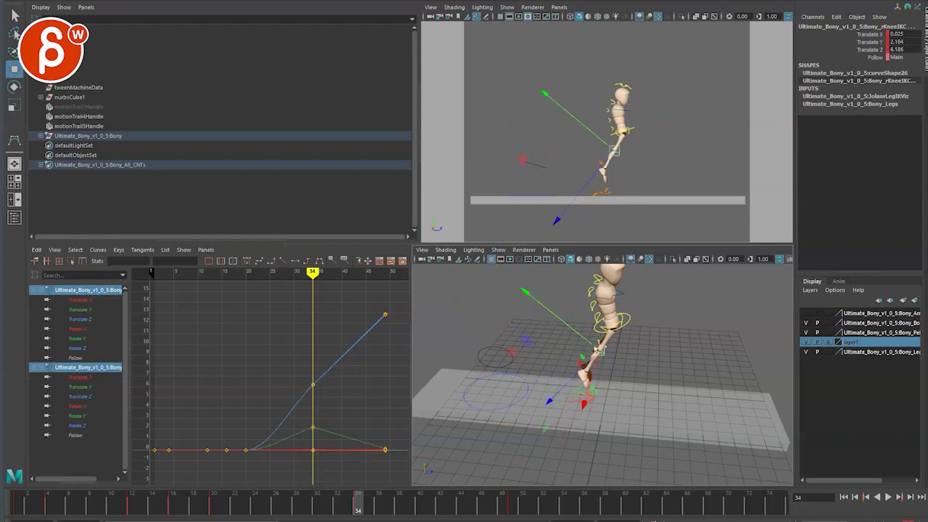
left_click_drag(594, 347, 681, 378)
Step: Give the knee controls' keys at frame 34 spline tangents and play back the jump
left_click_drag(304, 478, 333, 259)
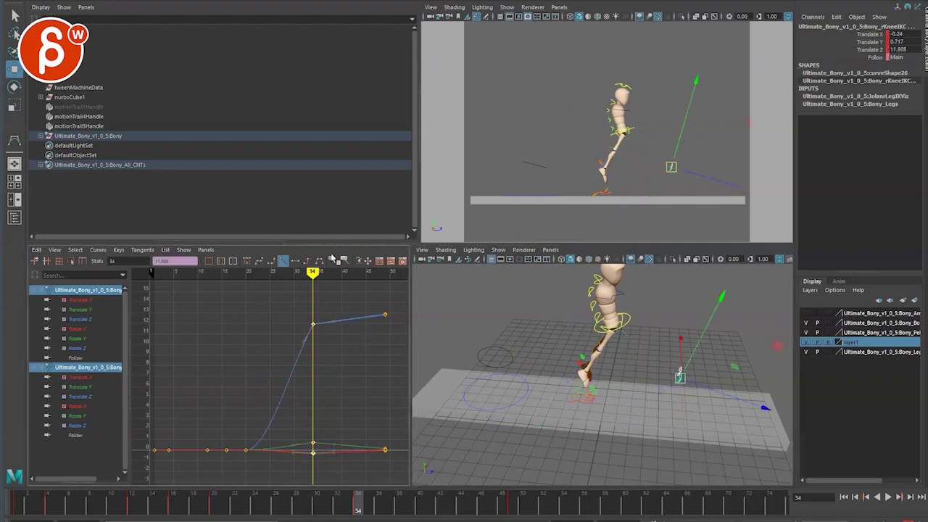
left_click(259, 261)
key("alt+v")
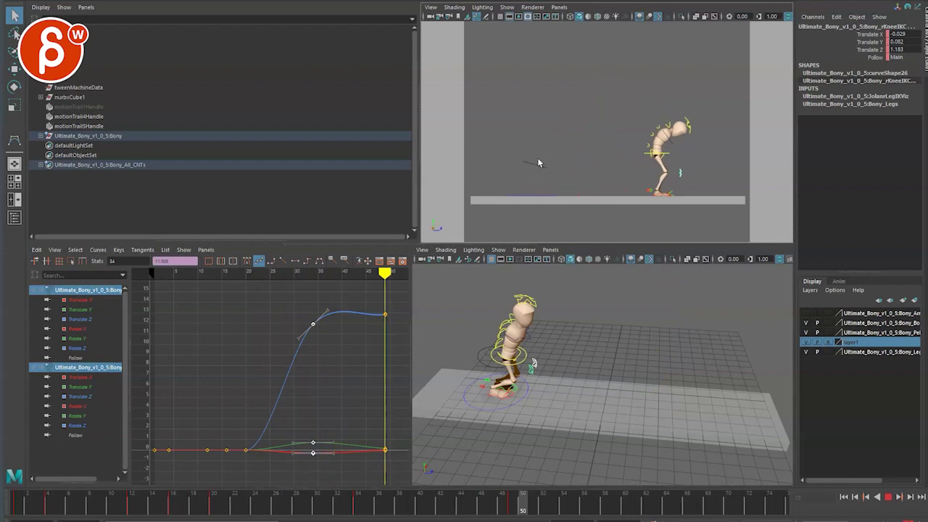
Step: Raise both foot IK controls under the body at frame 33, to about 4.7 in Translate Y and 9.4 in Translate Z
left_click_drag(583, 374, 632, 392, "alt")
right_click_drag(632, 392, 621, 498, "alt")
middle_click_drag(538, 354, 582, 457, "alt")
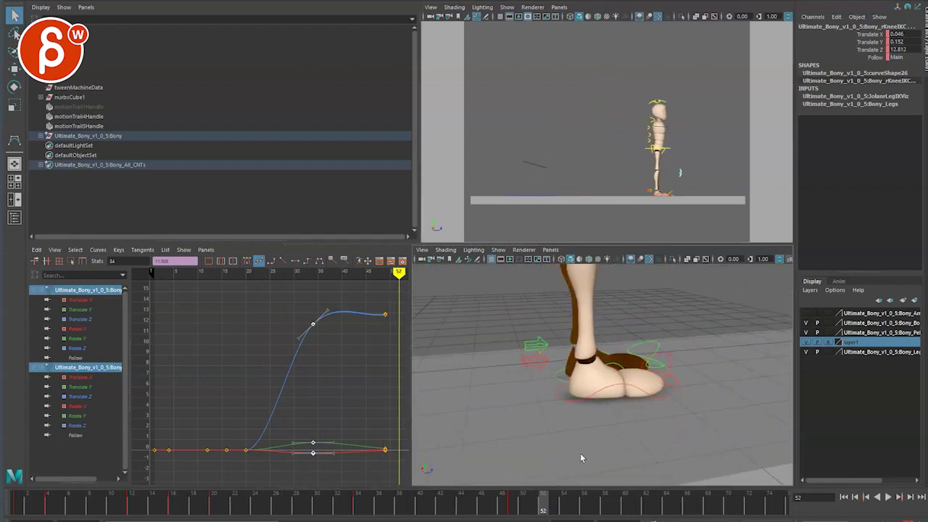
right_click_drag(582, 458, 631, 400, "alt")
left_click(665, 380)
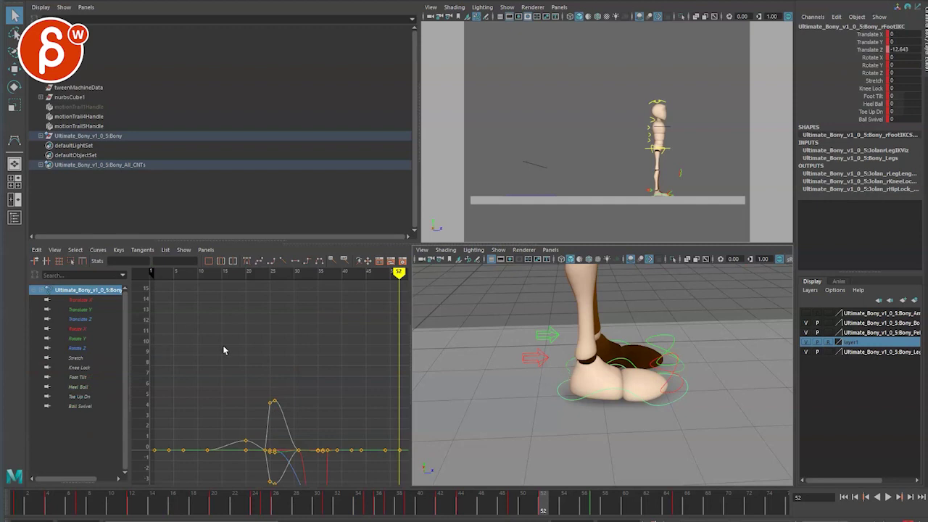
left_click(568, 368, "shift")
key("space")
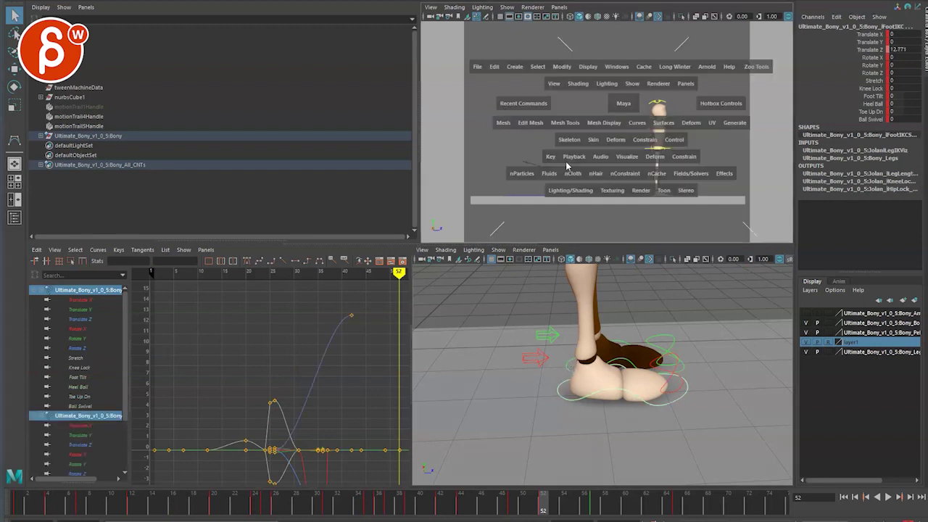
left_click(247, 502)
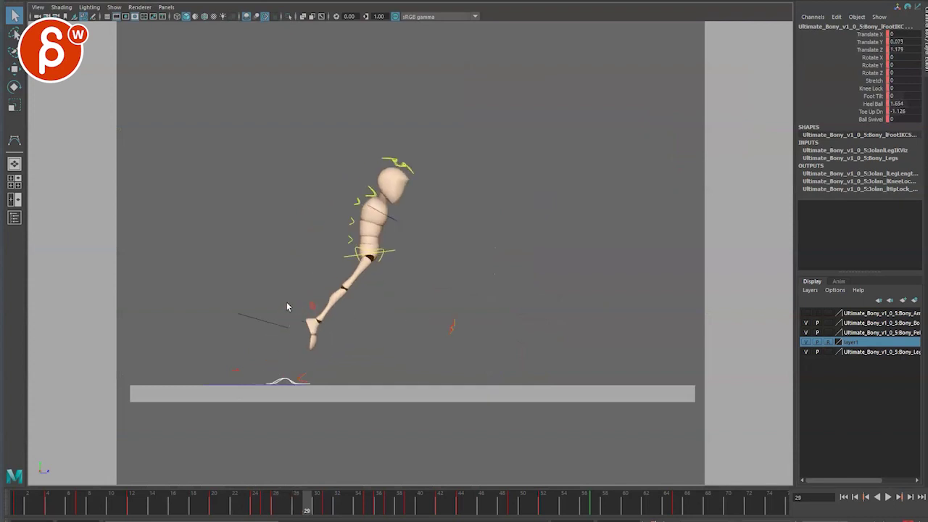
key("alt+v")
key("w")
left_click_drag(362, 380, 448, 277)
Step: Delete the foot controls' keys at frame 31
key("alt+comma")
key("alt+comma")
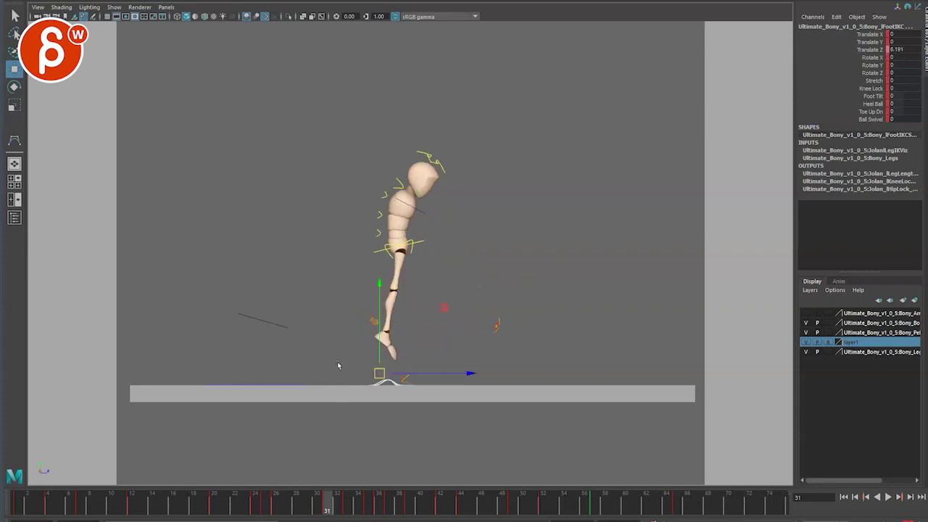
right_click(328, 502)
left_click(353, 521)
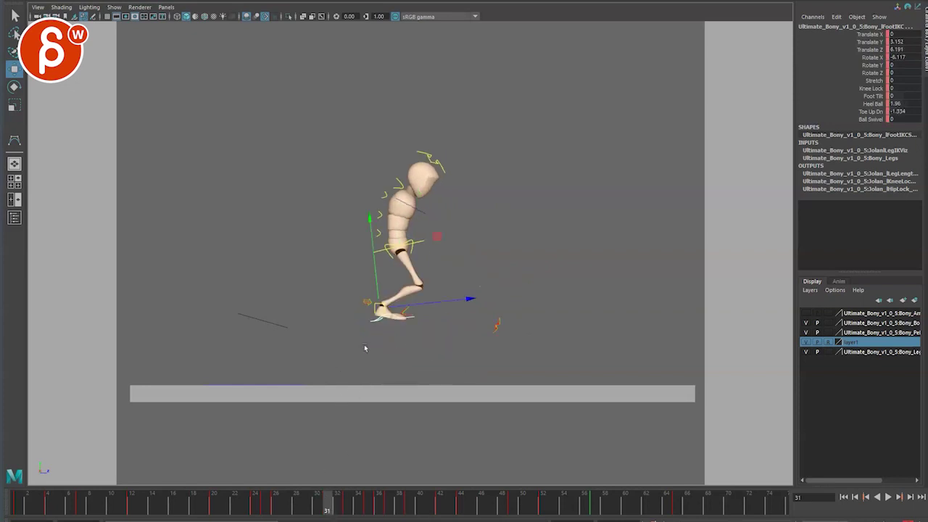
Step: Raise both feet at frame 30 to about 3.9 in Translate Y and 5 in Translate Z, and rotate their toes downward
key("alt+comma")
left_click_drag(342, 323, 355, 294)
key("e")
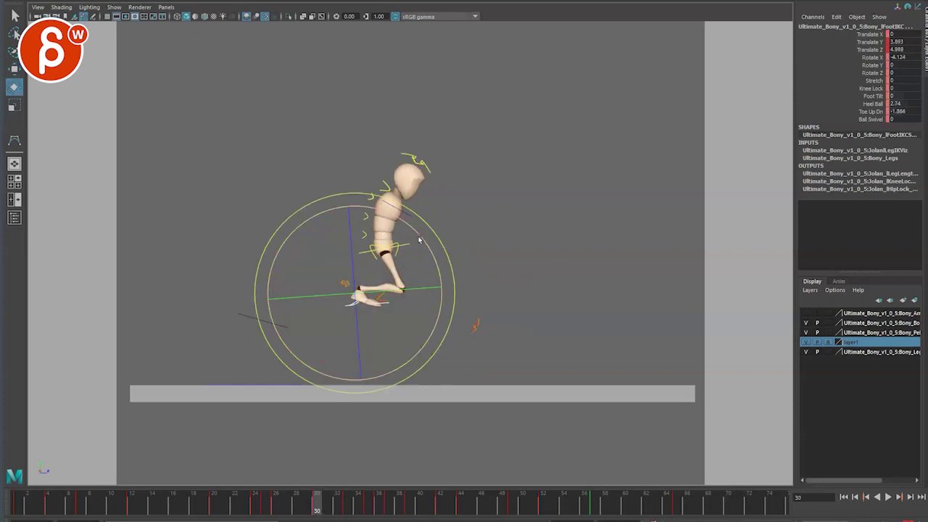
left_click_drag(420, 239, 417, 354)
left_click_drag(305, 496, 359, 499, "shift")
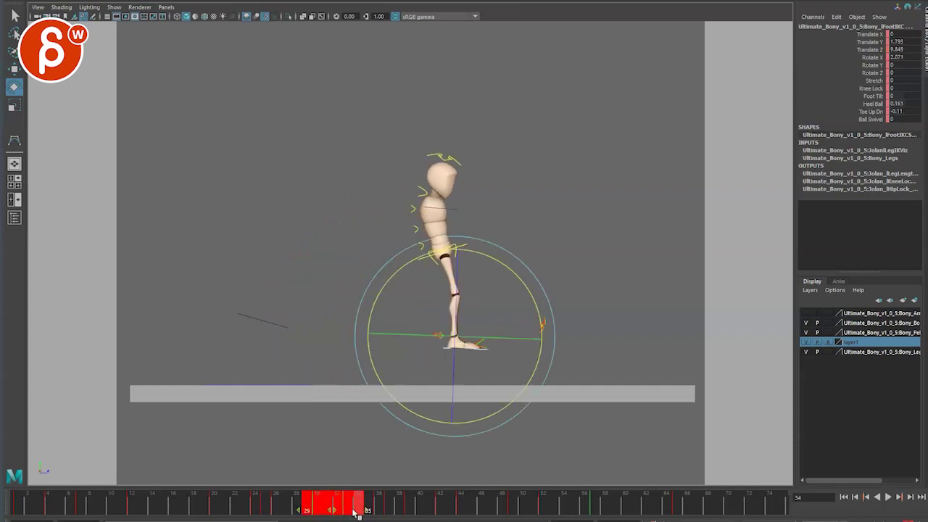
right_click(354, 504)
key("Escape")
key("q")
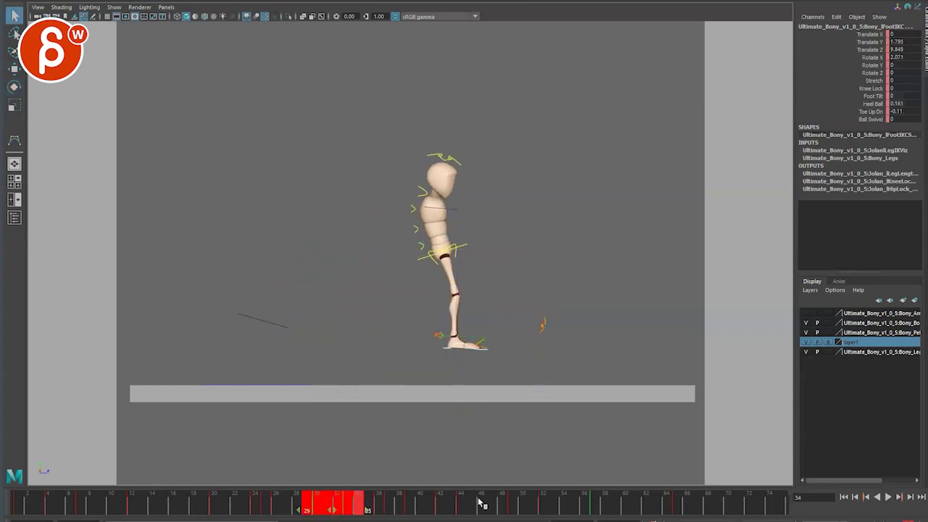
Step: Examine the feet's airborne motion frame by frame from takeoff through to the landing at frame 39
mouse_move(366, 510)
left_mouse_down()
mouse_move(346, 510)
mouse_move(378, 513)
left_mouse_up()
key("alt+comma")
key("alt+comma")
key("alt+comma")
key("alt+comma")
key("alt+comma")
key("alt+comma")
key("alt+period")
key("alt+period")
key("alt+period")
key("alt+period")
key("alt+period")
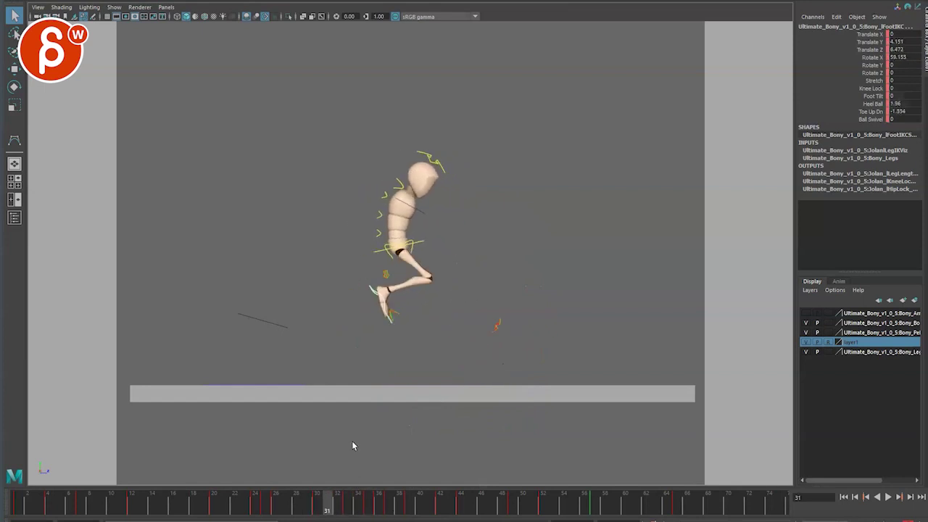
left_click_drag(347, 408, 407, 418)
key("alt+period")
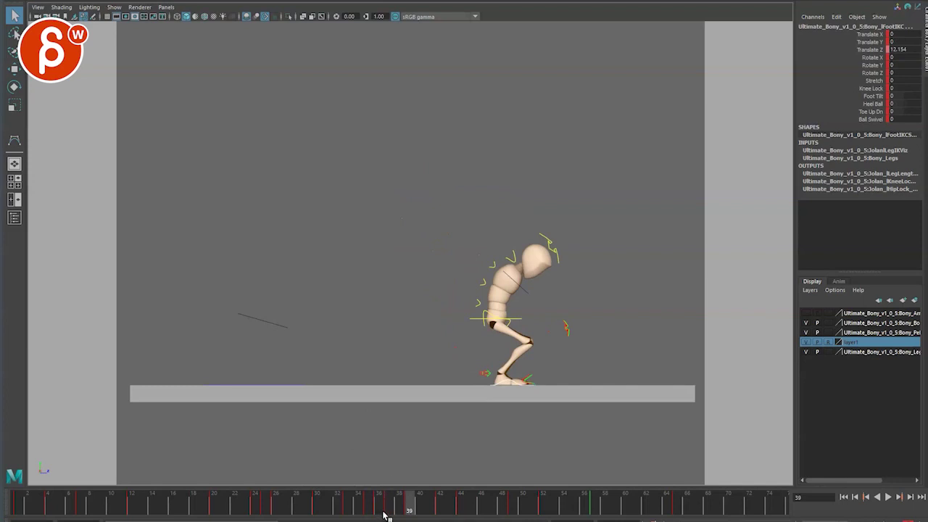
Step: Delete the foot controls' keys just before the landing and place their frame 39 landing pose at frame 37
mouse_move(385, 515)
left_mouse_down("shift")
mouse_move(366, 511)
mouse_move(401, 514)
left_mouse_up("shift")
right_click(366, 510)
left_click(388, 521)
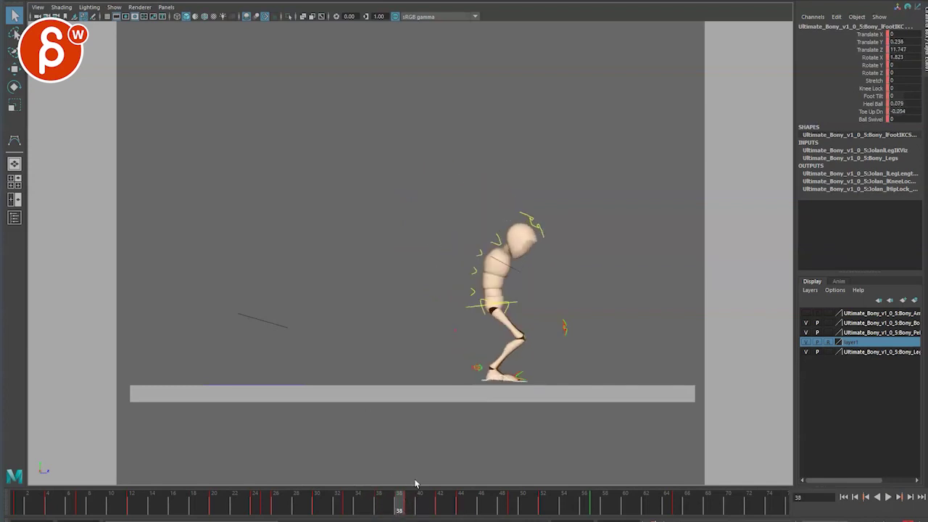
key("alt+period")
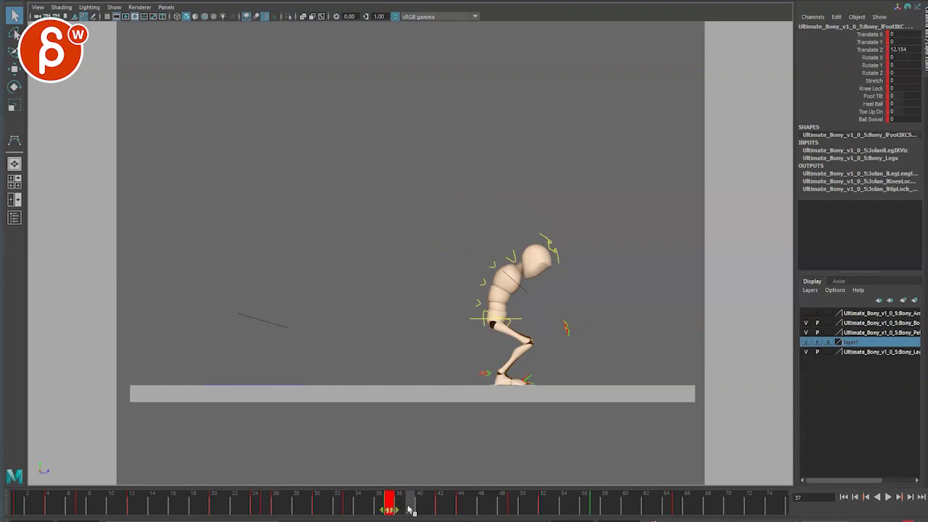
left_click_drag(408, 510, 401, 516)
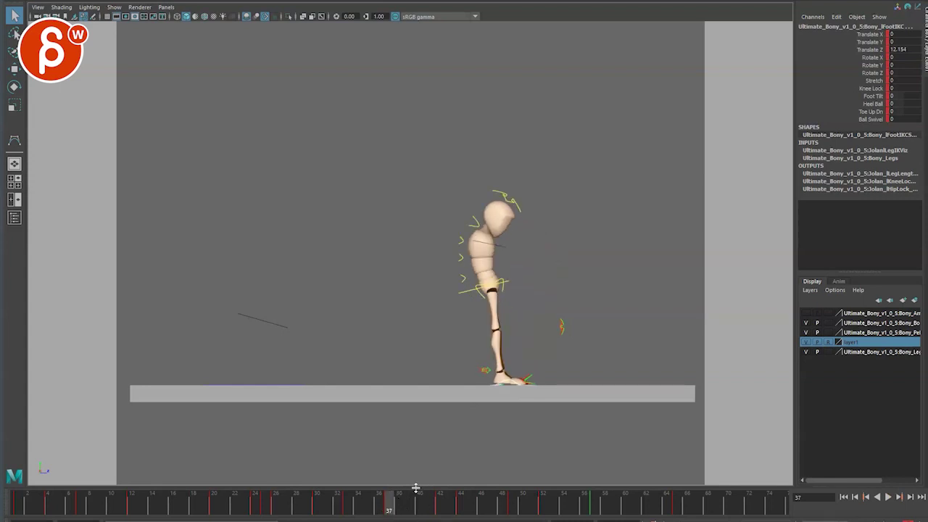
Step: Try to tilt the feet's toes down at frame 37, to about 23.9 in Rotate X, and undo it
key("alt+period")
key("alt+comma")
key("e")
left_click_drag(549, 299, 549, 346)
key("w")
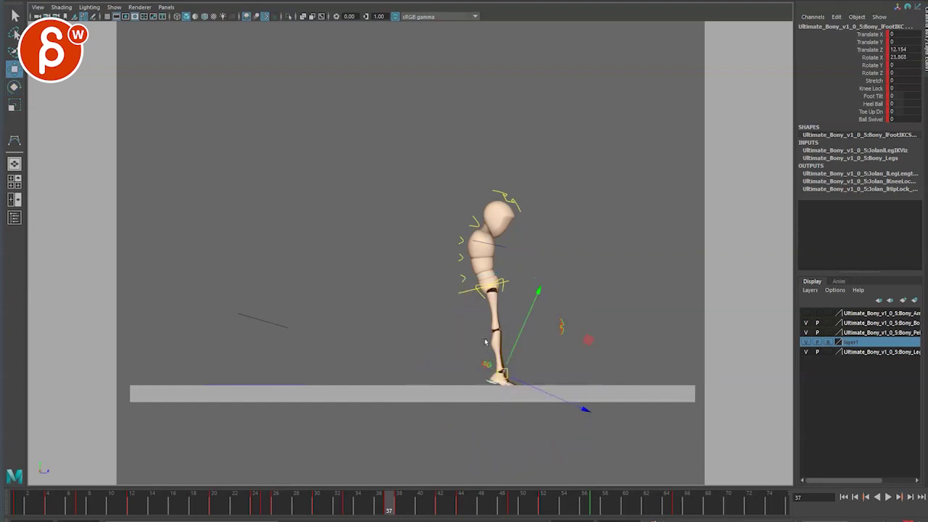
key("ctrl+z")
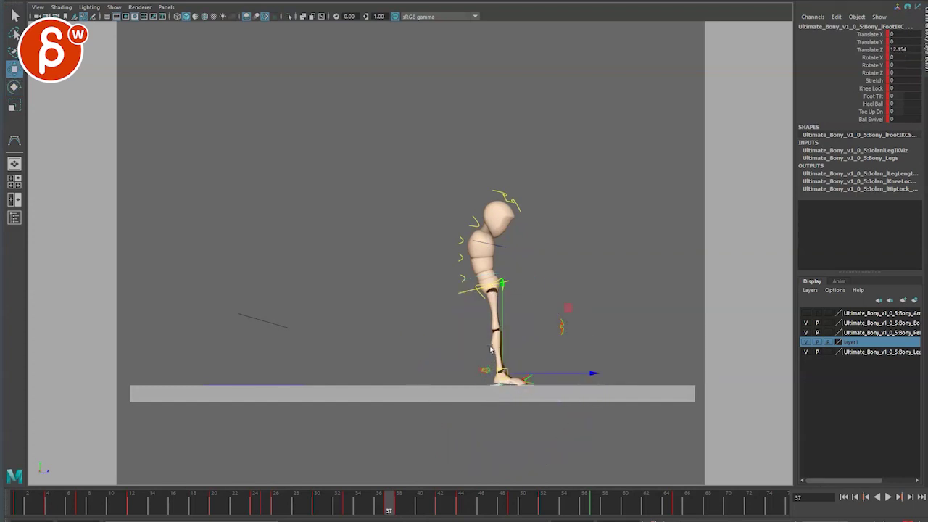
Step: Move both feet onto the ground at frame 36 and compare the neighbouring landing frames
key("alt+comma")
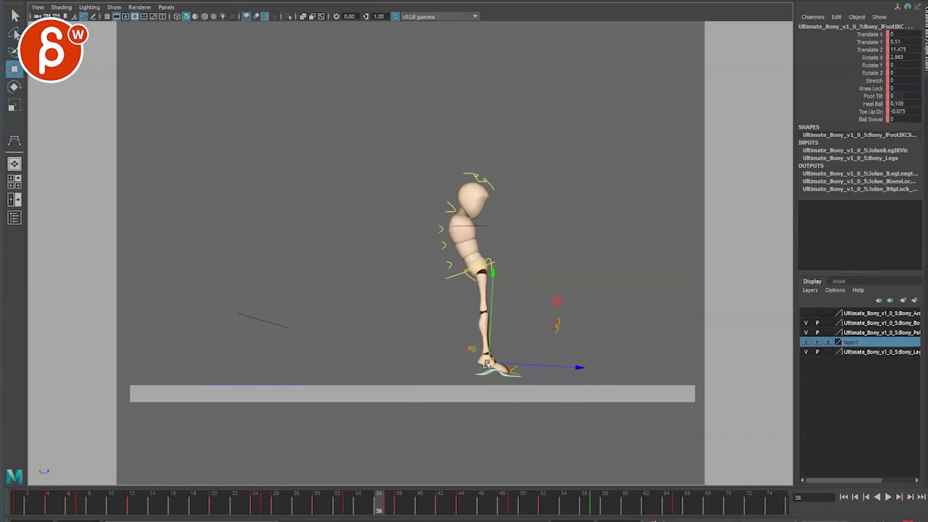
left_click_drag(488, 364, 507, 367)
key("alt+period")
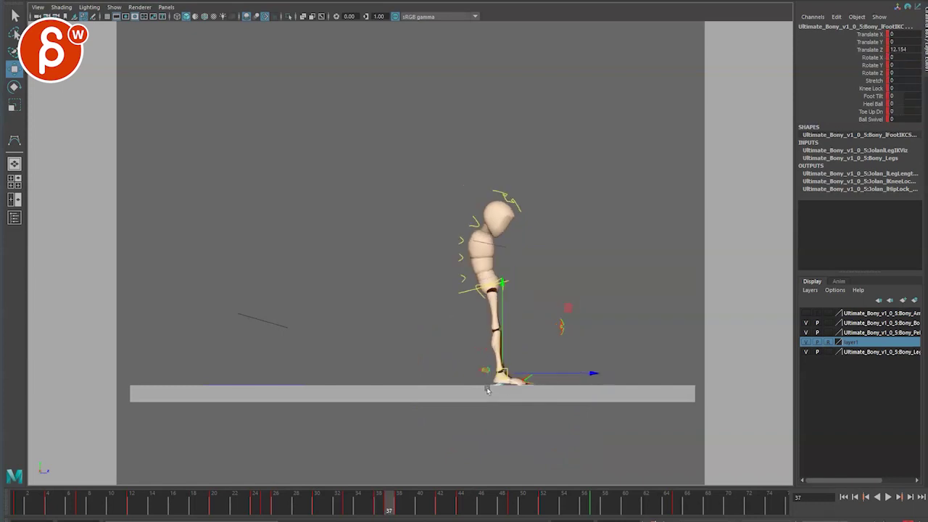
key("alt+period")
key("alt+comma")
key("alt+comma")
key("alt+period")
key("alt+period")
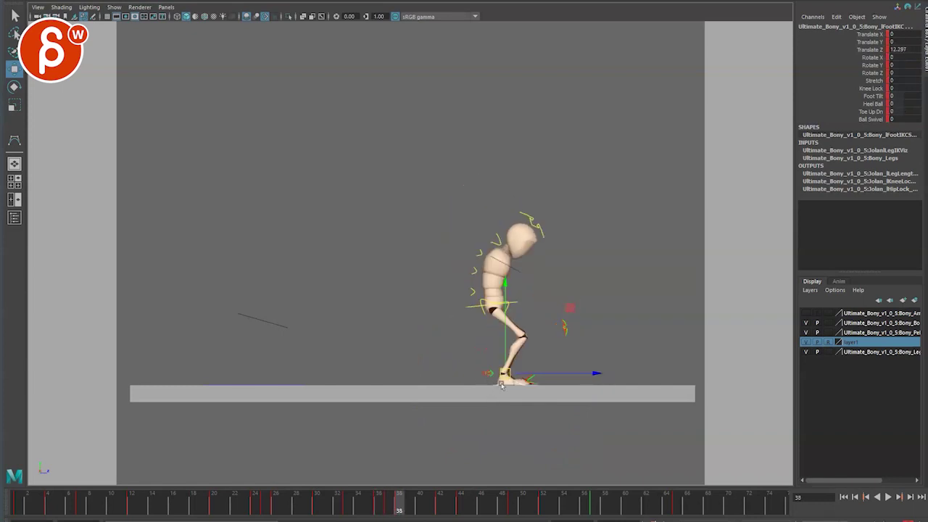
Step: Try to slide both feet along the ground at frame 37, undo it, and play back the jump
key("alt+comma")
left_click_drag(530, 375, 509, 376)
key("ctrl+z")
key("alt+period")
key("alt+comma")
key("alt+comma")
key("alt+comma")
key("alt+comma")
key("alt+comma")
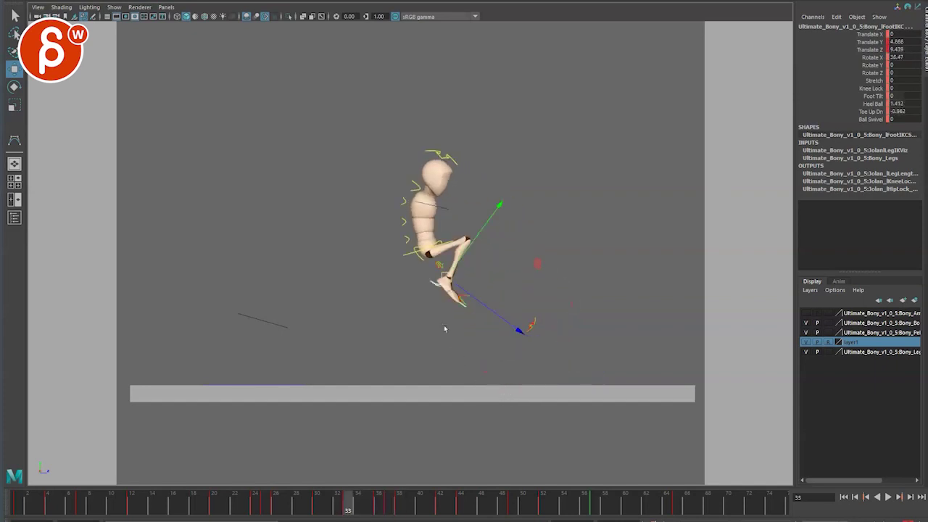
key("alt+v")
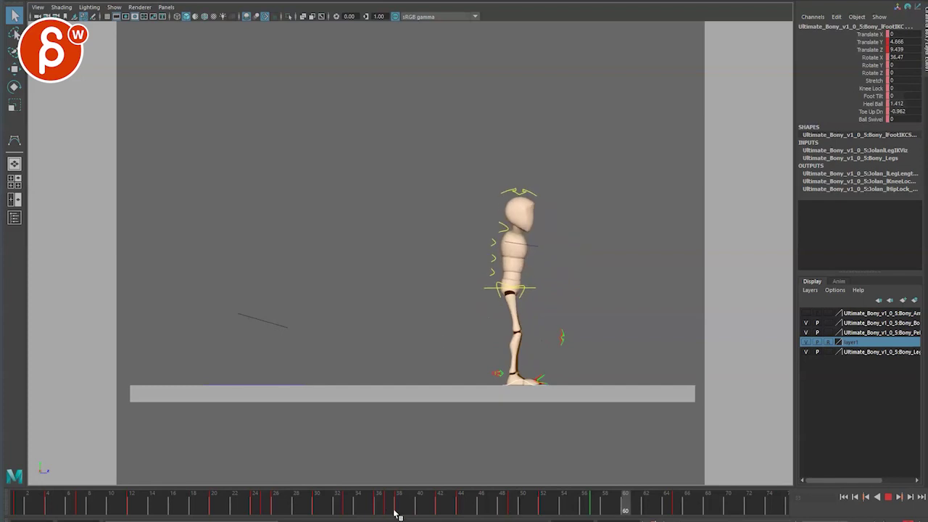
Step: Delete both foot controls' keys after frame 38 in the Graph Editor and play back the jump
left_click(367, 508)
mouse_move(367, 511)
left_mouse_down()
mouse_move(412, 508)
mouse_move(404, 510)
left_mouse_up()
key("space")
left_click(303, 385)
key("a")
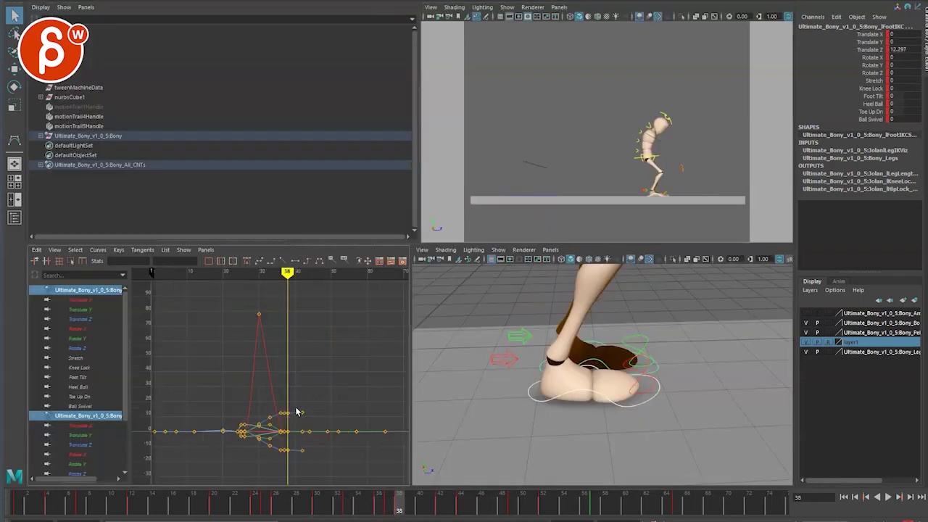
left_click_drag(350, 416, 338, 384)
key("f")
left_click(272, 406)
middle_click_drag(291, 346, 331, 313, "alt")
scroll(280, 415, "up", 4)
scroll(286, 401, "down", 4)
left_click_drag(353, 344, 356, 342)
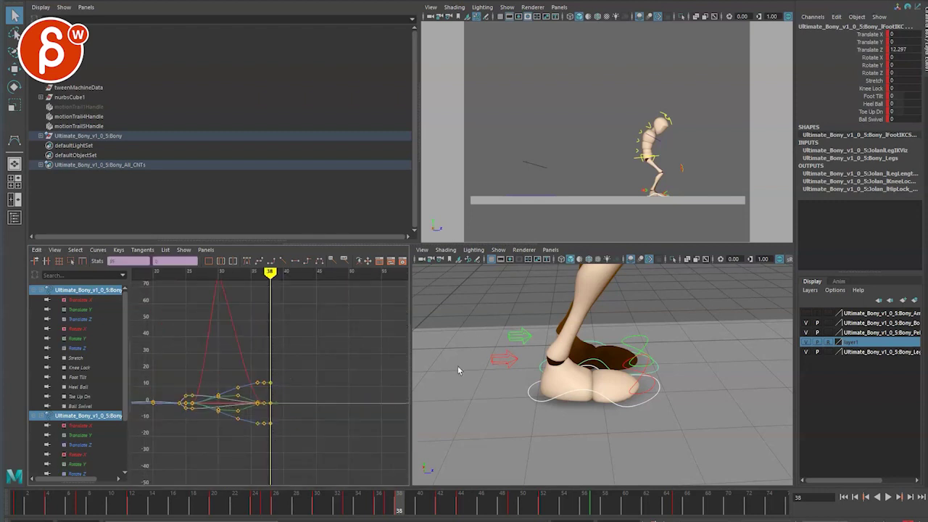
key("space")
key("alt+v")
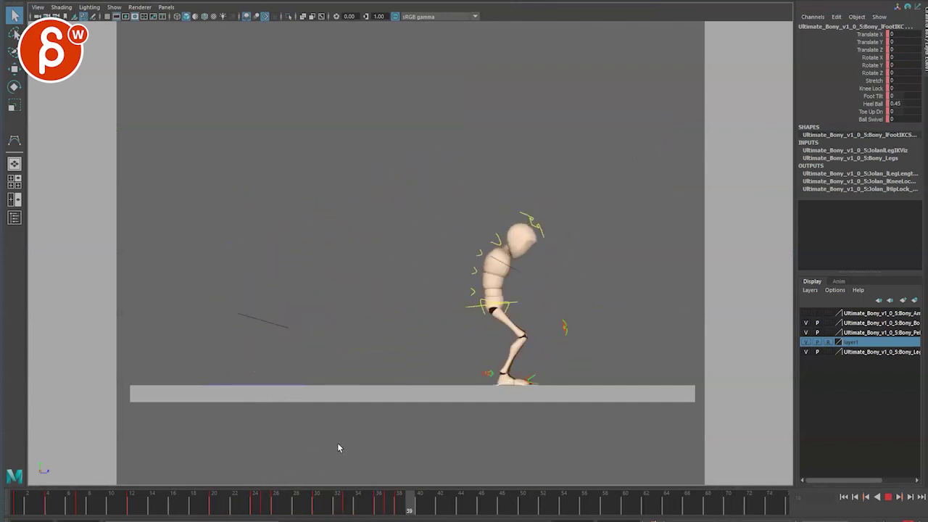
Step: Pull both feet up at frame 28 to about 2.5 in Translate Y and Z, and rotate them to about 56.8 in Rotate X
mouse_move(283, 490)
left_mouse_down()
mouse_move(326, 488)
mouse_move(280, 495)
left_mouse_up()
key("alt+period")
key("alt+period")
key("alt+period")
key("alt+comma")
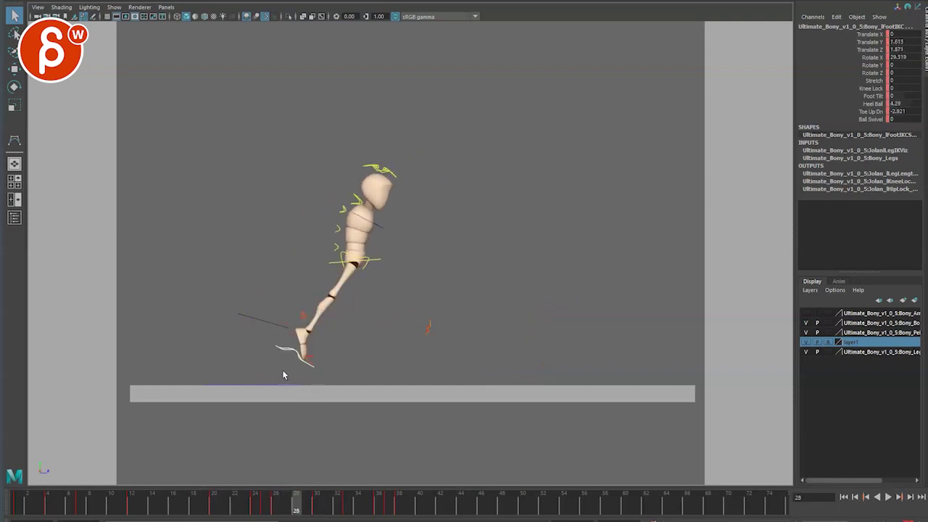
left_click_drag(297, 342, 310, 325)
key("e")
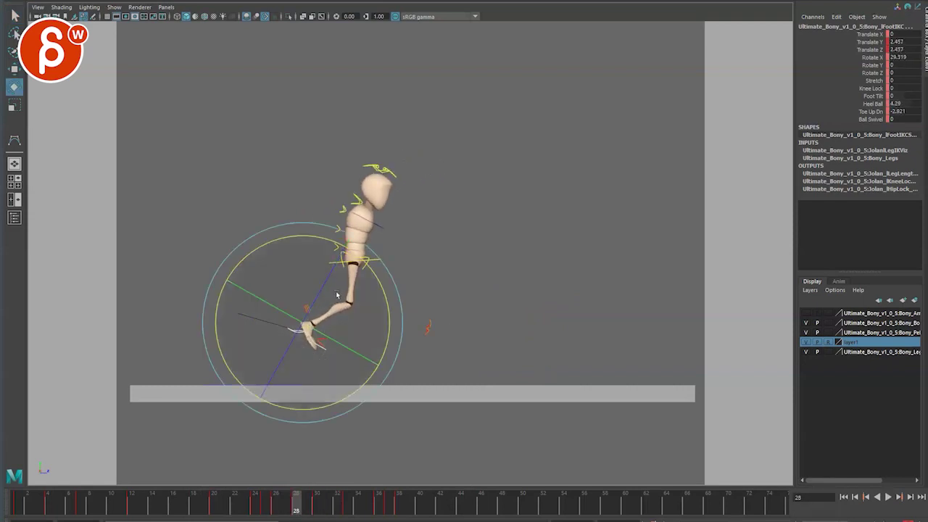
left_click_drag(368, 268, 392, 312)
key("q")
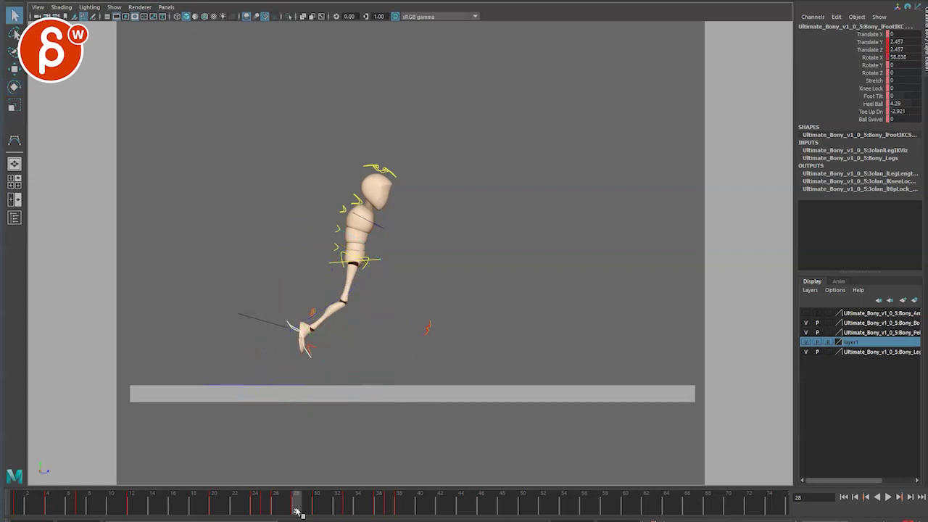
right_click(299, 509)
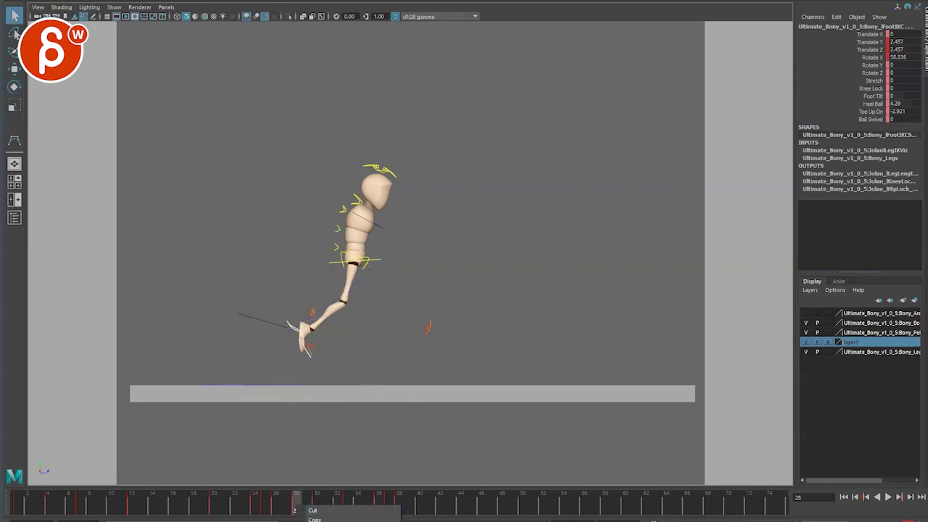
left_click(326, 521)
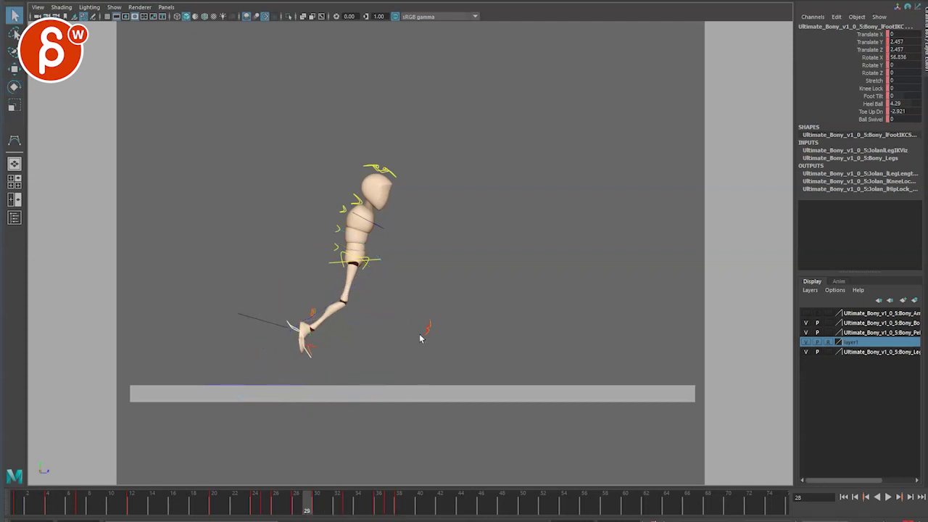
Step: Set the foot controls' Knee Lock, Foot Tilt, Heel Ball, Toe Up Dn and Ball Swivel to 0 at frame 26
key("alt+period")
key("alt+comma")
key("alt+comma")
key("alt+comma")
key("alt+comma")
key("alt+comma")
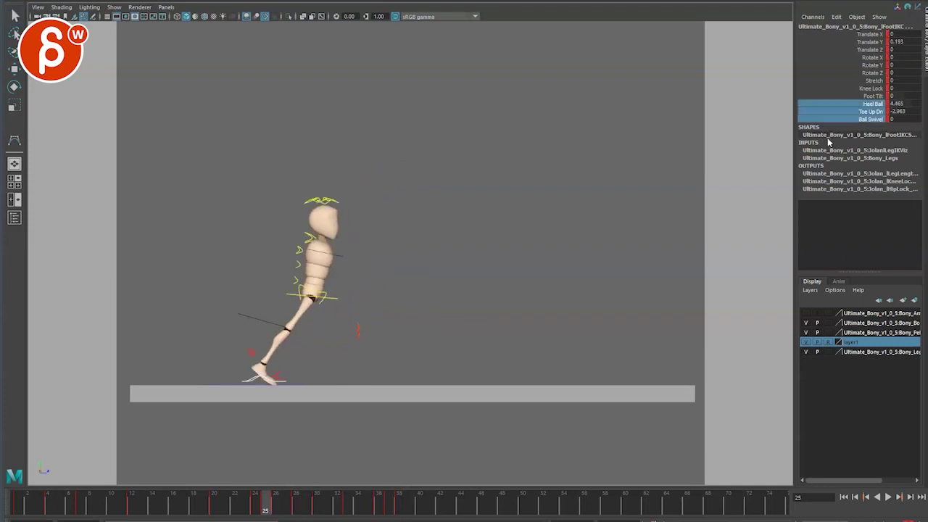
left_click_drag(855, 75, 902, 89)
key("alt+period")
type("0")
key("Return")
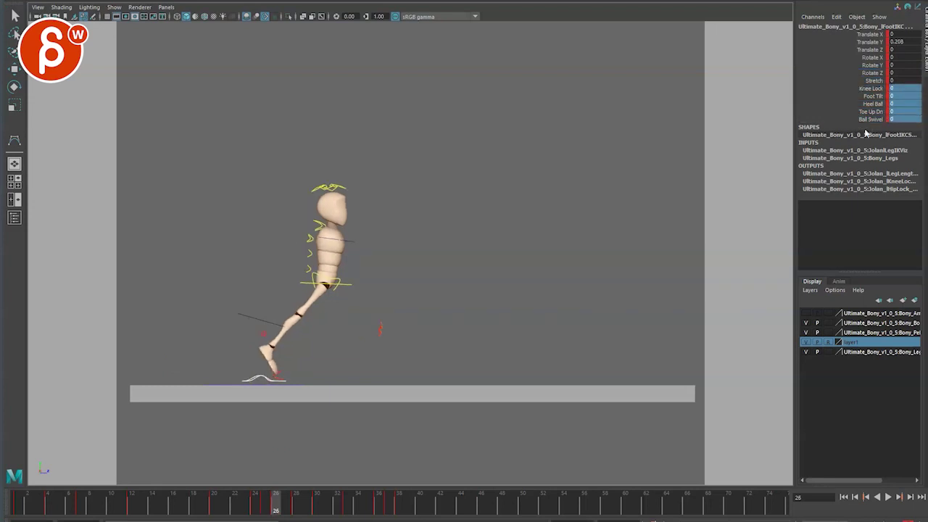
Step: Offset and key the right foot alone at frame 28, at about -2.3 in Translate Y, -2.5 in Translate Z and 88.7 in Rotate X
left_click(297, 500)
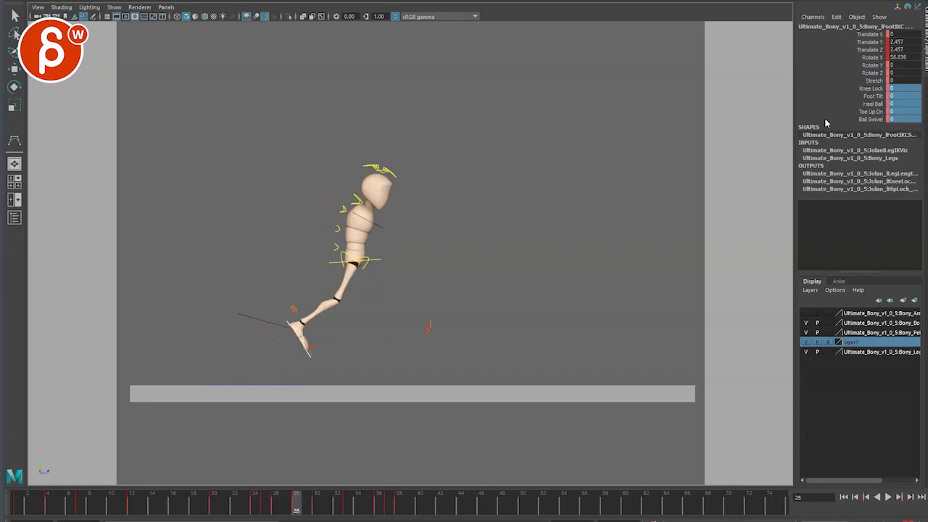
left_click(301, 352)
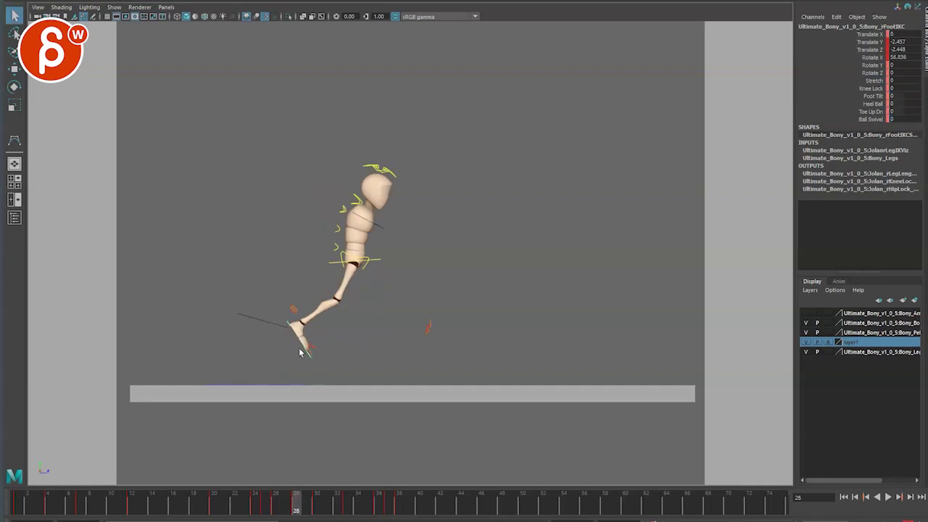
key("alt+period")
key("alt+comma")
key("alt+comma")
key("alt+comma")
key("alt+period")
key("alt+period")
key("alt+period")
key("w")
key("alt+comma")
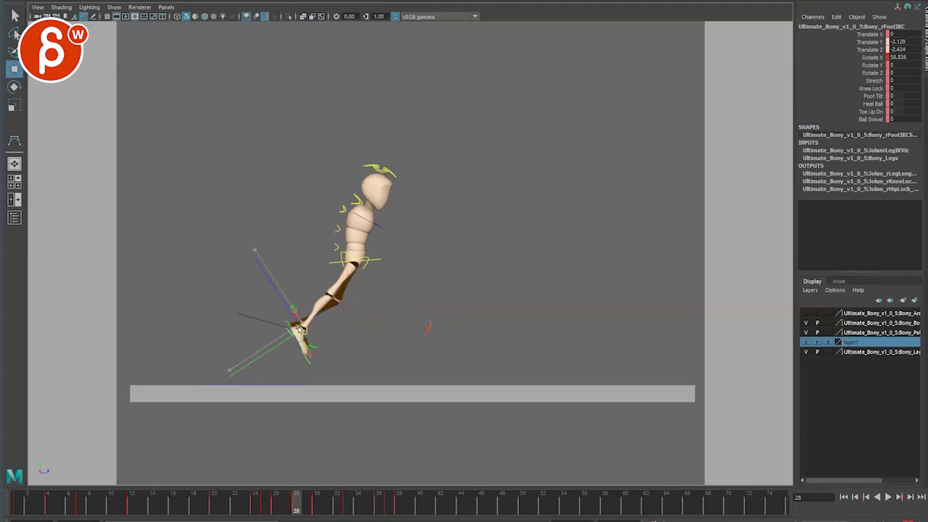
left_click_drag(299, 330, 301, 333)
key("e")
left_click_drag(352, 259, 364, 312)
key("w")
left_click_drag(297, 326, 301, 326)
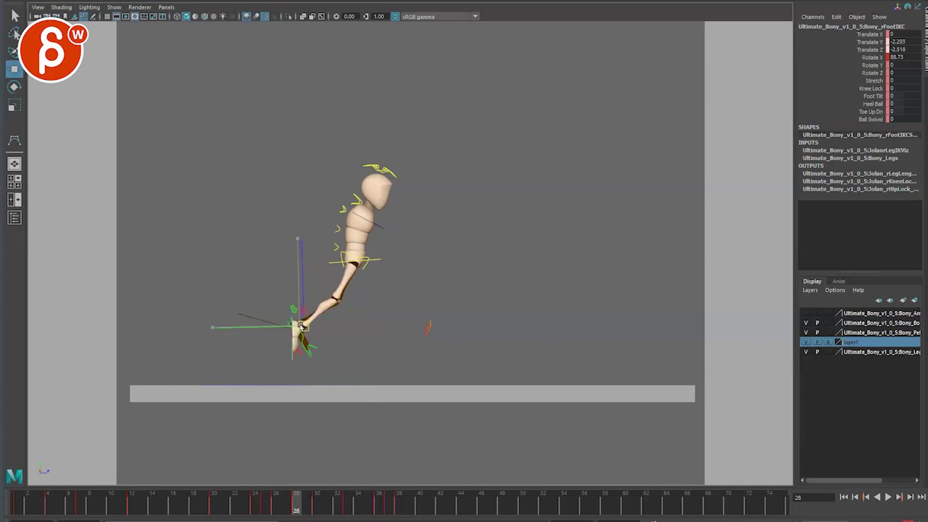
key("s")
Step: Move the right foot slightly forward and up at frame 30 and check the frames up to 33
key("period")
left_click_drag(352, 295, 372, 285)
key("alt+period")
key("alt+period")
key("alt+period")
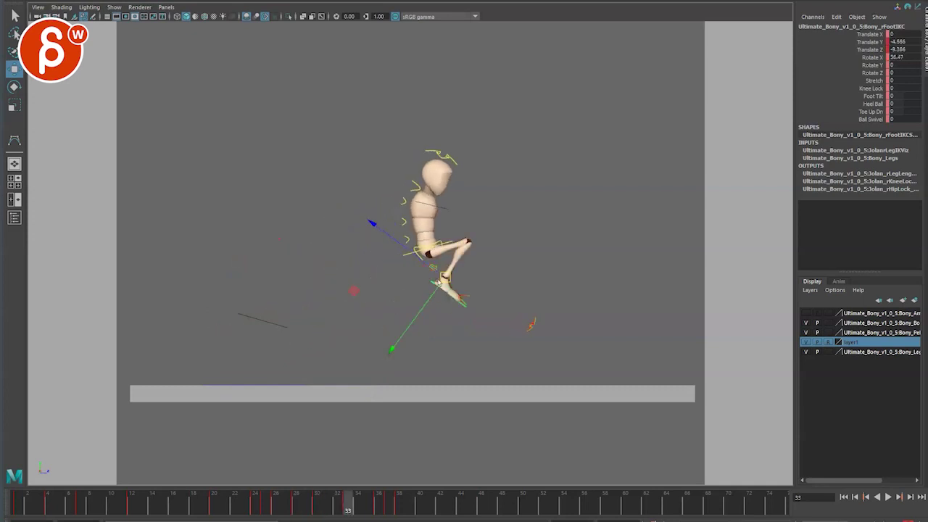
Step: At frame 33, move the right foot forward to about -4.385 in Translate Y and -10.324 in Translate Z, and rotate its toes up
left_click_drag(443, 280, 464, 284)
key("e")
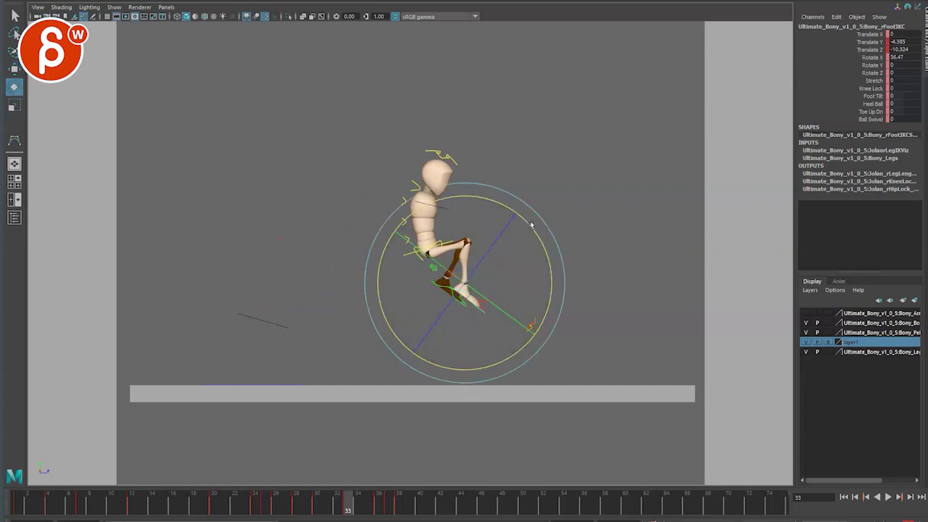
left_click_drag(532, 224, 485, 206)
key("q")
Step: At frame 36, raise the right foot slightly to about -0.839 in Translate Y, and compare it with the neighbouring frames
key("alt+period")
key("alt+period")
key("alt+period")
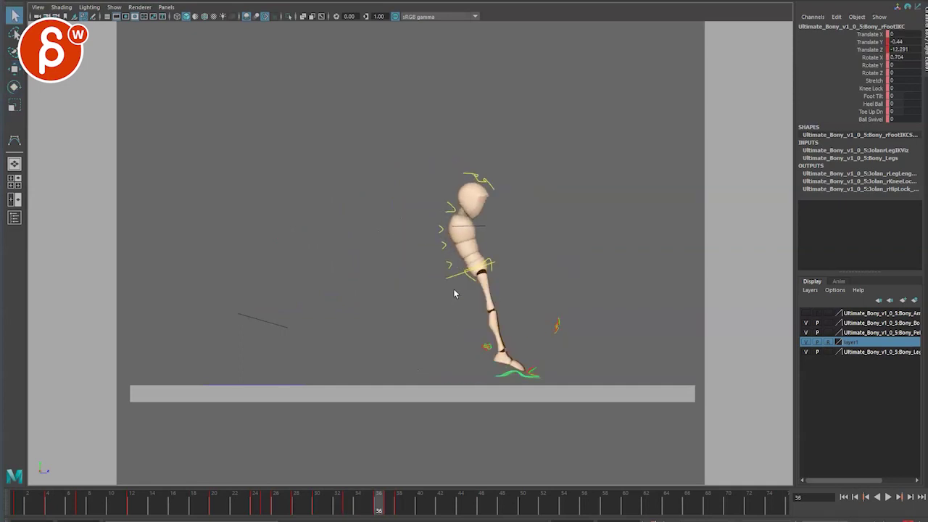
left_click_drag(504, 360, 503, 353)
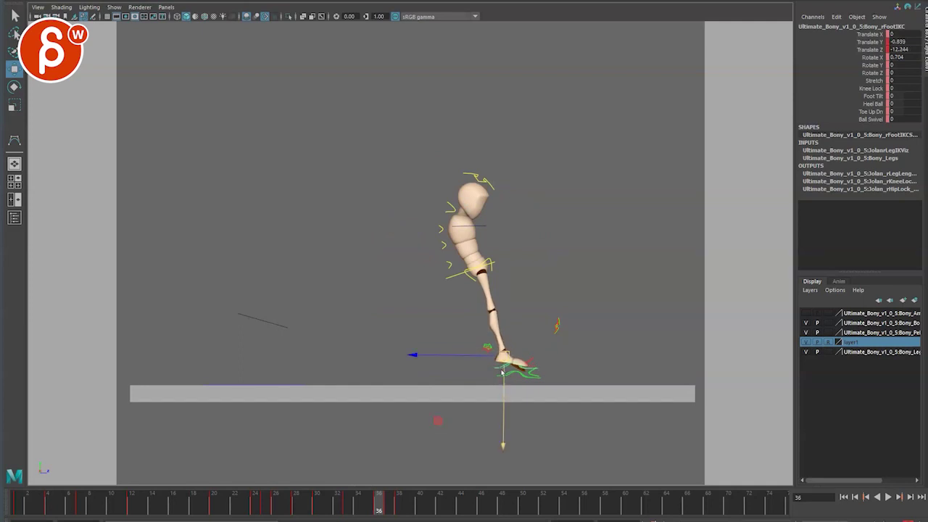
key("alt+period")
key("alt+comma")
key("alt+comma")
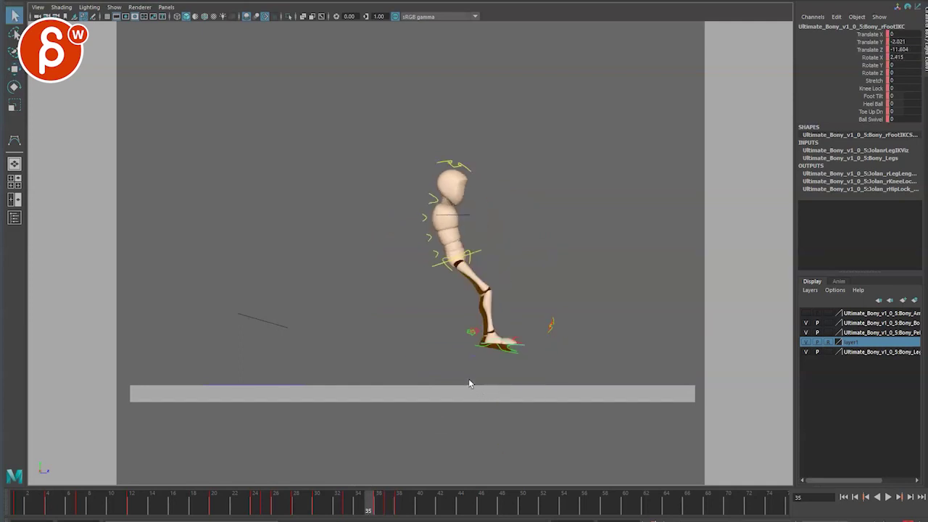
Step: At frame 35, lift the left foot above the right one and rotate its toes upward
left_click_drag(484, 339, 493, 314)
key("e")
left_click_drag(536, 260, 507, 230)
Step: At frame 36, raise the left foot to about 1.495 in Translate Y and rotate its toes slightly down
key("alt+period")
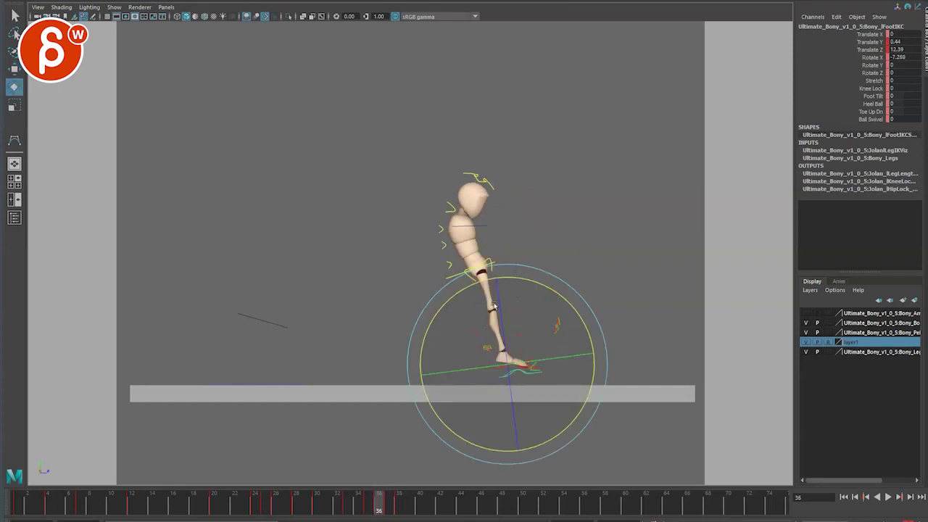
key("alt+comma")
key("w")
key("q")
left_click_drag(499, 310, 510, 337)
key("alt+period")
key("e")
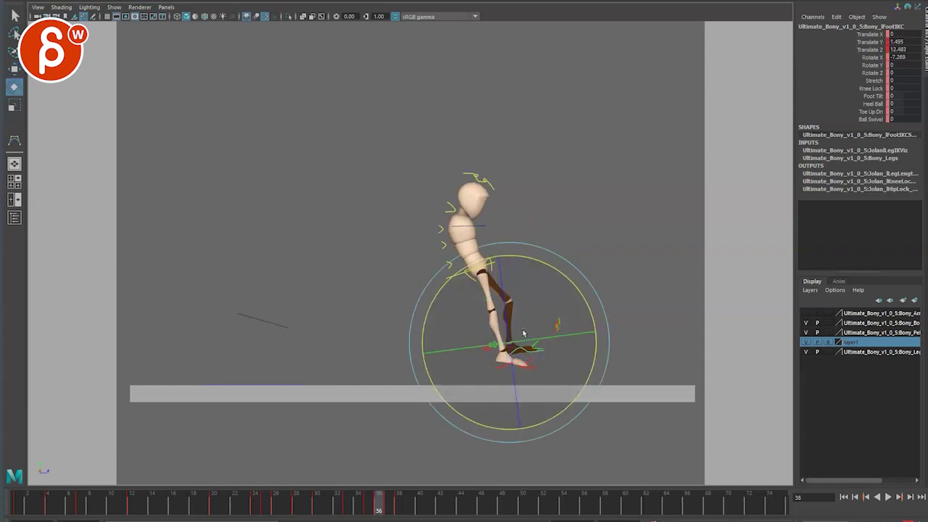
left_click_drag(566, 285, 562, 325)
Step: Hide the rig's control curves in the viewport and play back the jump
key("alt+period")
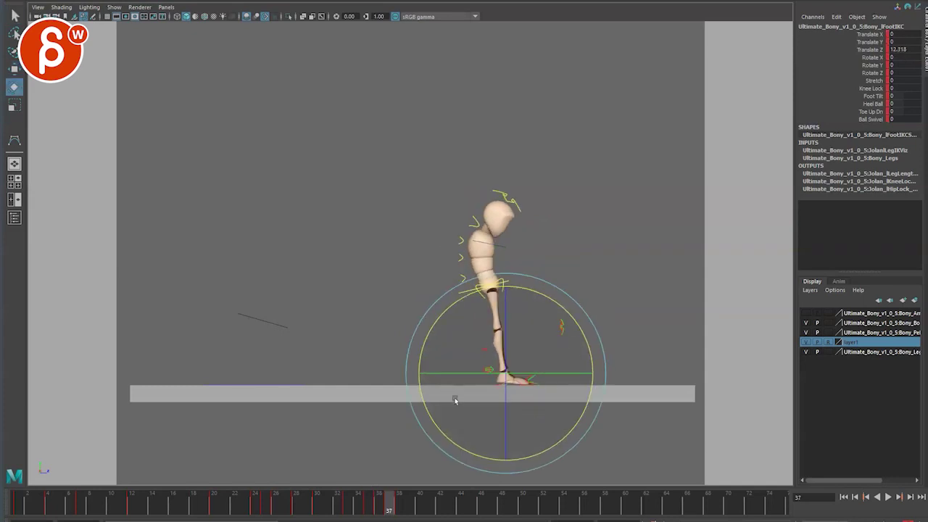
key("q")
key("alt+v")
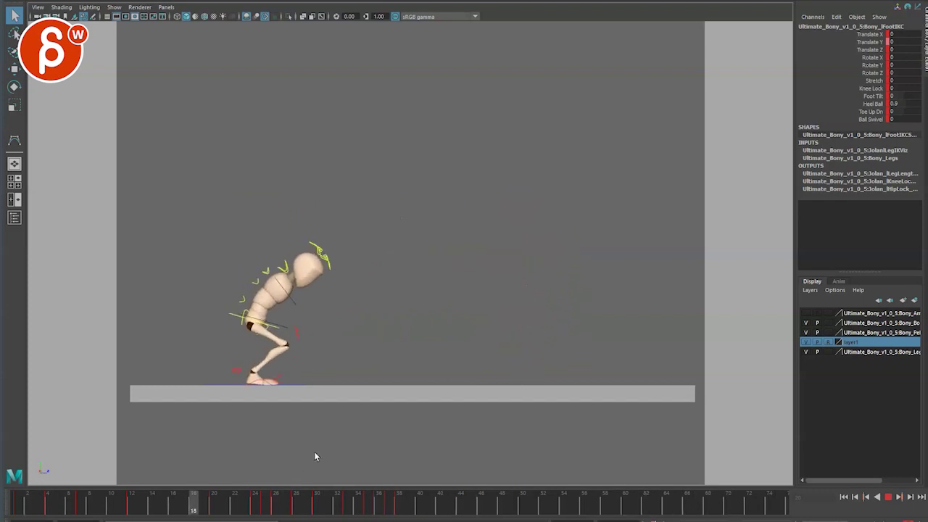
key("alt+v")
left_click(113, 9)
left_click(152, 77)
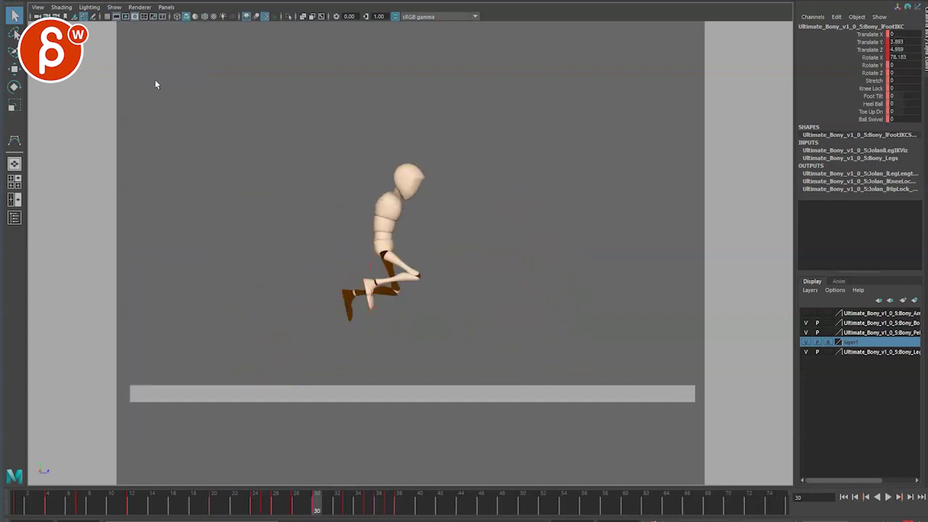
key("alt+v")
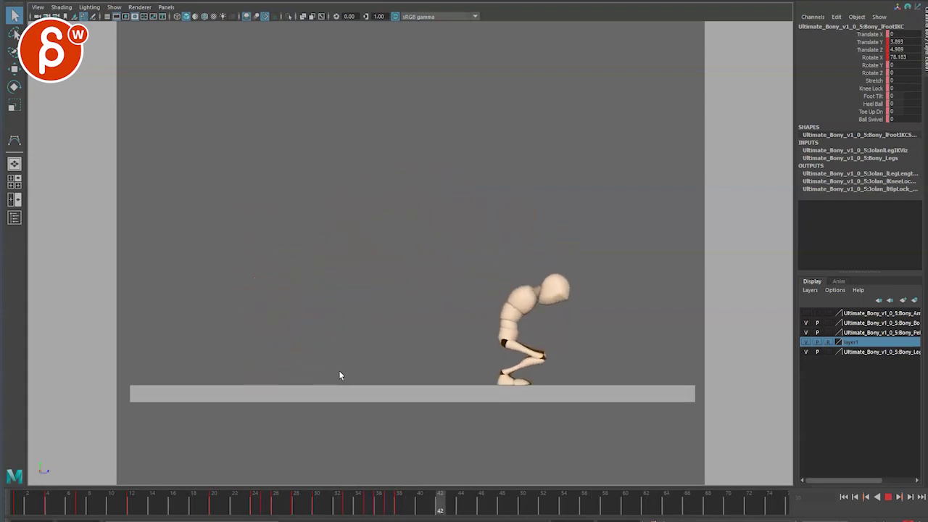
key("alt+v")
Step: Try to shift the whole character at frame 30 by moving its main control
left_click_drag(235, 504, 314, 496)
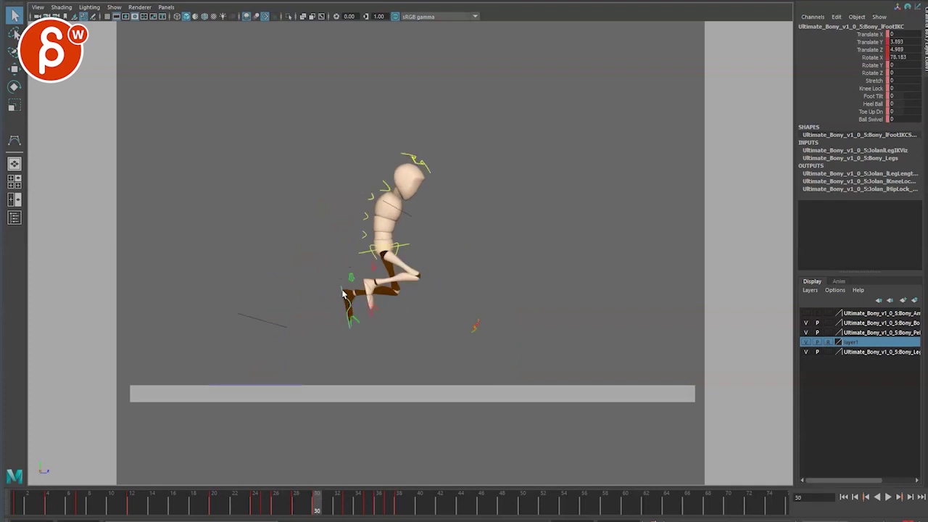
left_click(275, 359)
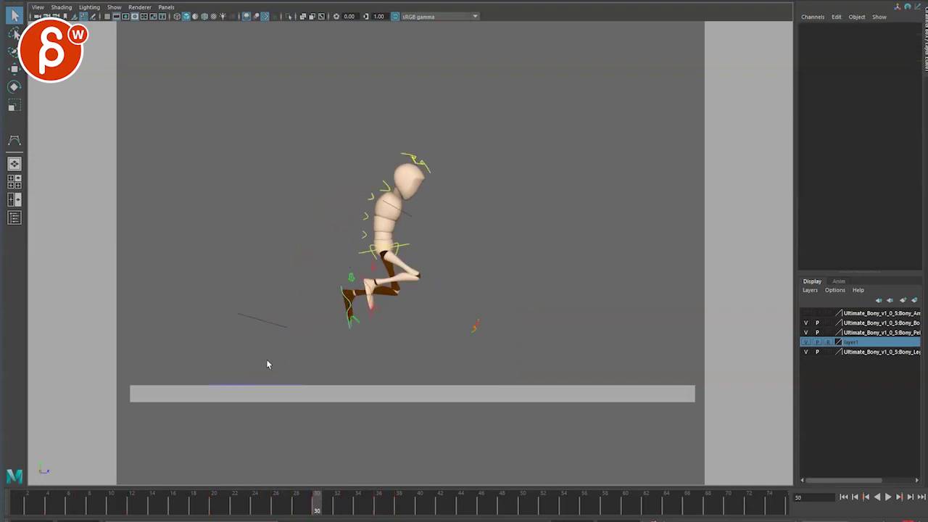
key("w")
left_click_drag(223, 361, 292, 459)
left_click_drag(254, 385, 319, 353)
key("ctrl+z")
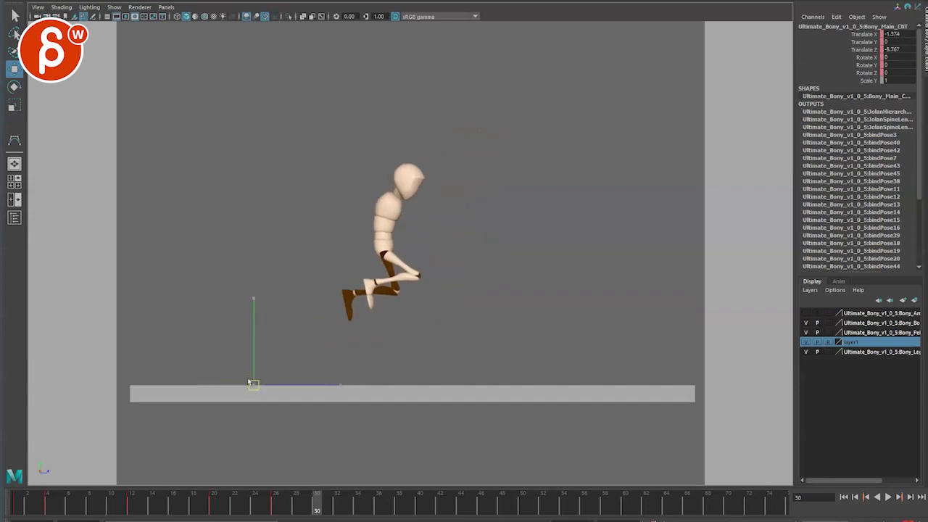
left_click_drag(249, 382, 327, 373)
Step: Play the jump and step through the landing frames around 35 and 36 to examine the leg poses
key("alt+v")
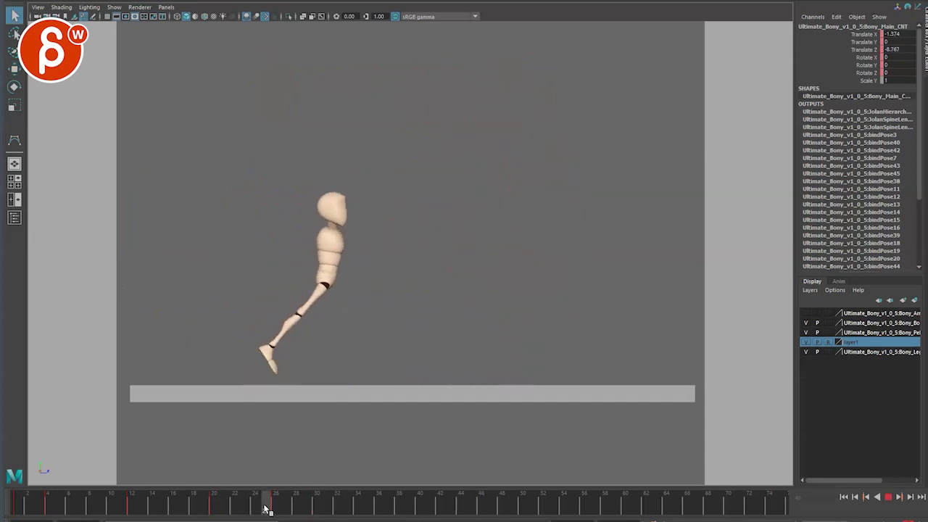
left_click_drag(264, 507, 400, 495)
key("alt+comma")
key("alt+comma")
key("alt+comma")
key("alt+comma")
key("alt+comma")
key("alt+comma")
key("alt+comma")
key("alt+comma")
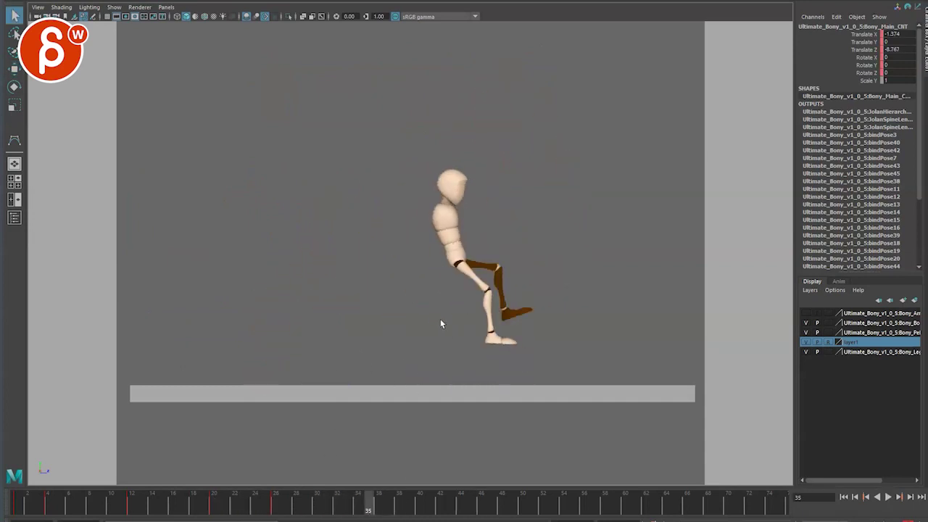
left_click_drag(309, 338, 495, 382)
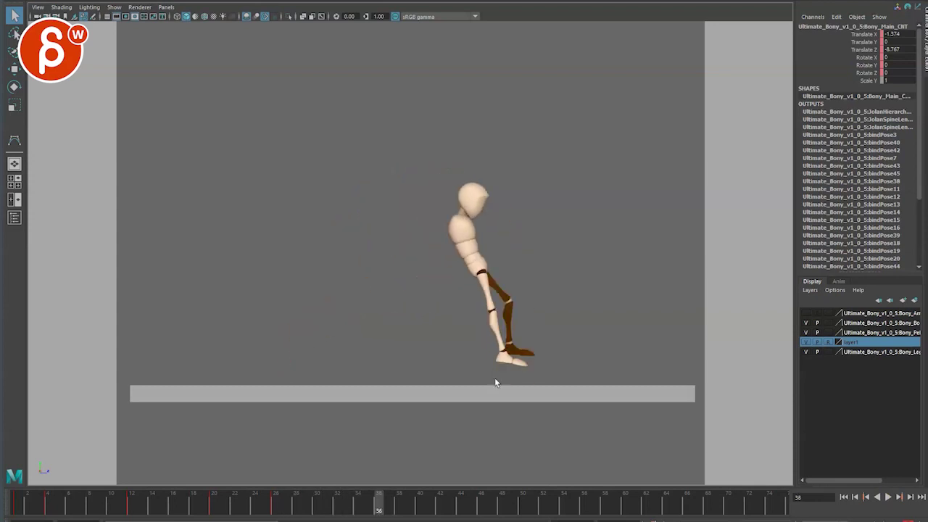
Step: At frame 37, lift the left foot to about 0.211 in Translate Y and 12.345 in Translate Z, and replay the jump
left_click(526, 356)
key("period")
key("w")
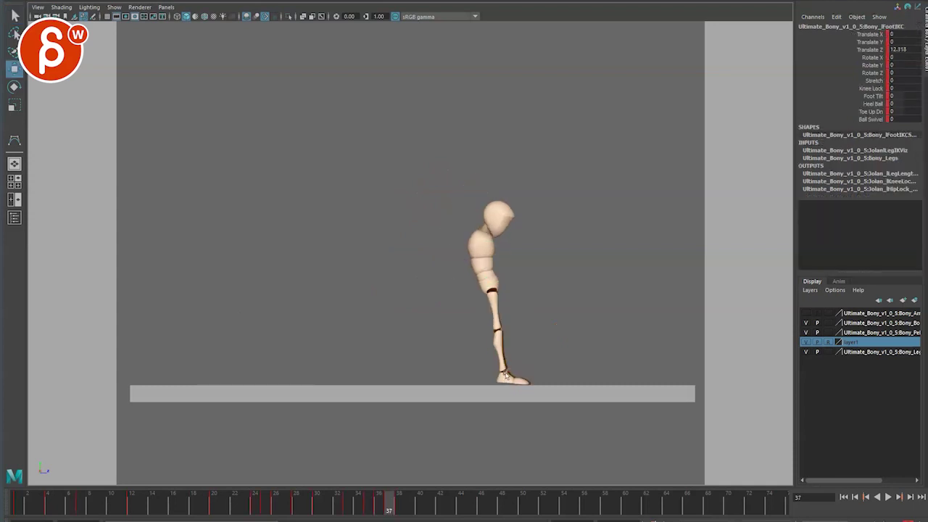
key("alt+v")
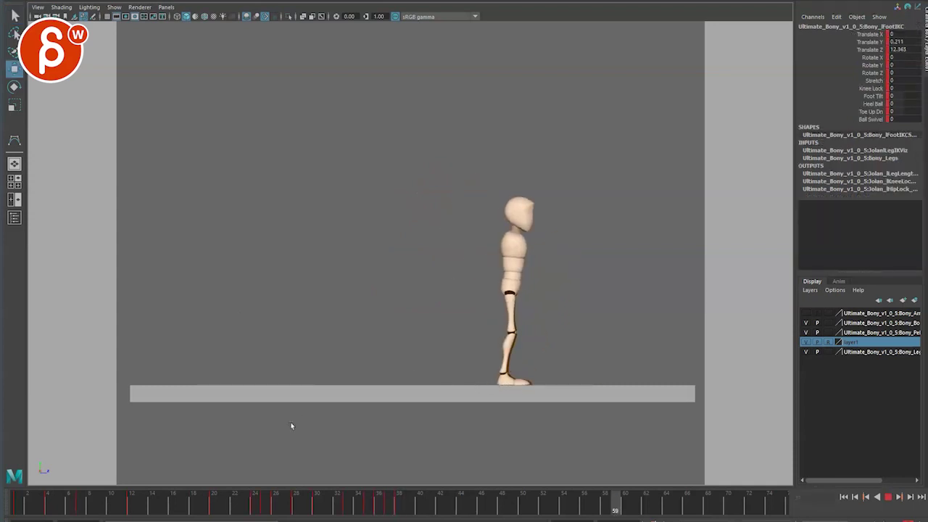
key("alt+v")
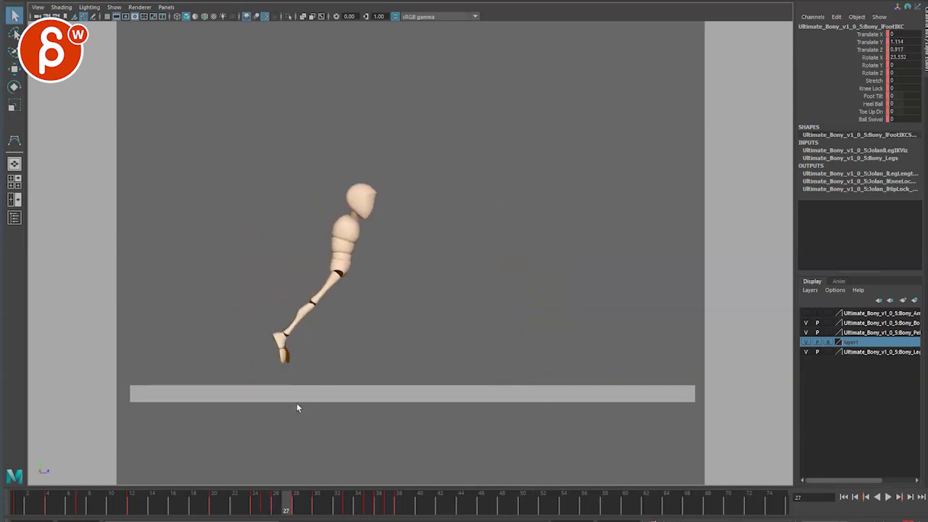
Step: Lift the left foot to about 0.208 in Translate Y at frame 25, and undo the trial adjustment at frame 26
key("comma")
key("comma")
key("comma")
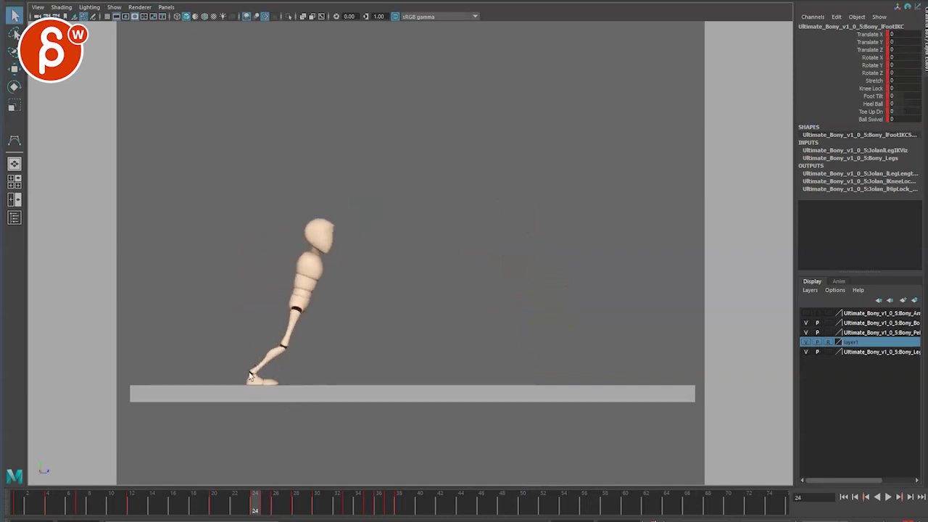
key("period")
key("w")
key("alt+period")
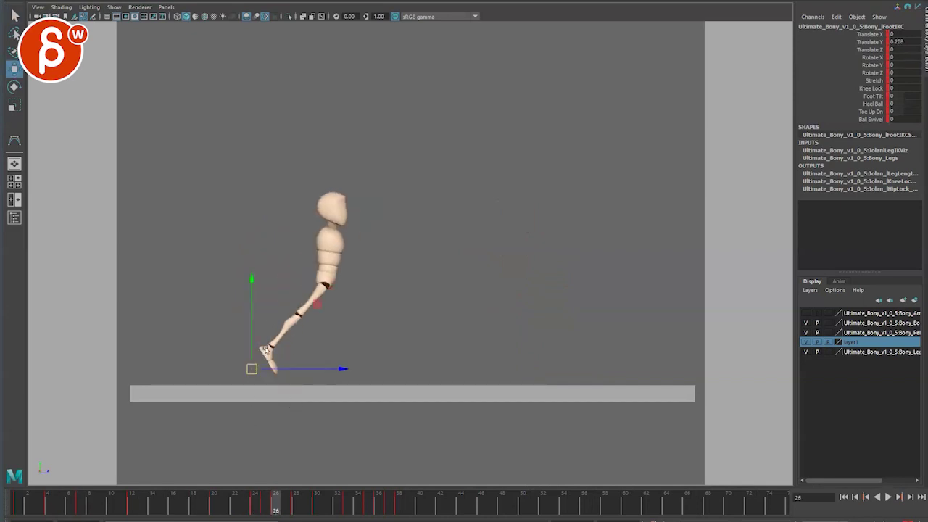
left_click_drag(267, 360, 271, 355)
key("ctrl+z")
Step: Select the root control and step back through the takeoff to frame 17 to examine the body poses
left_click(346, 284)
key("alt+1")
key("alt+comma")
key("alt+comma")
key("alt+comma")
key("alt+comma")
key("alt+comma")
key("alt+comma")
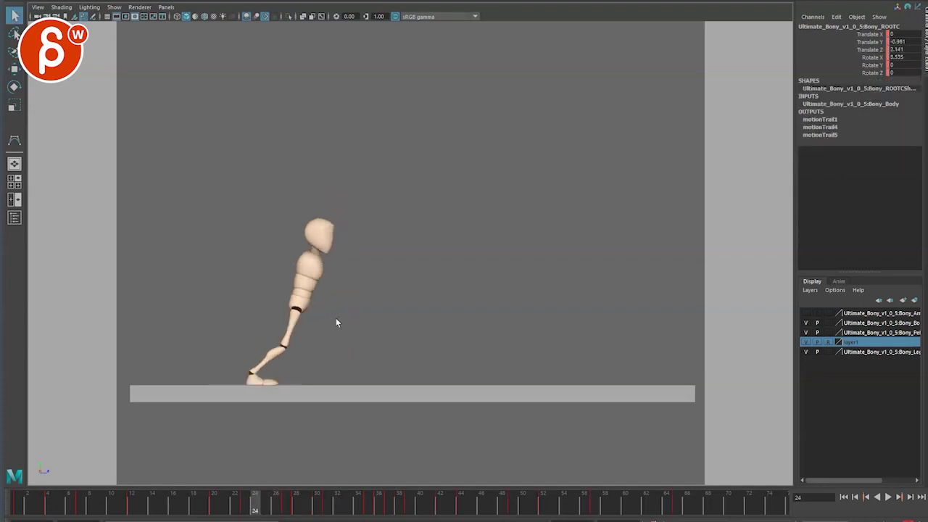
key("alt+comma")
key("alt+comma")
key("alt+period")
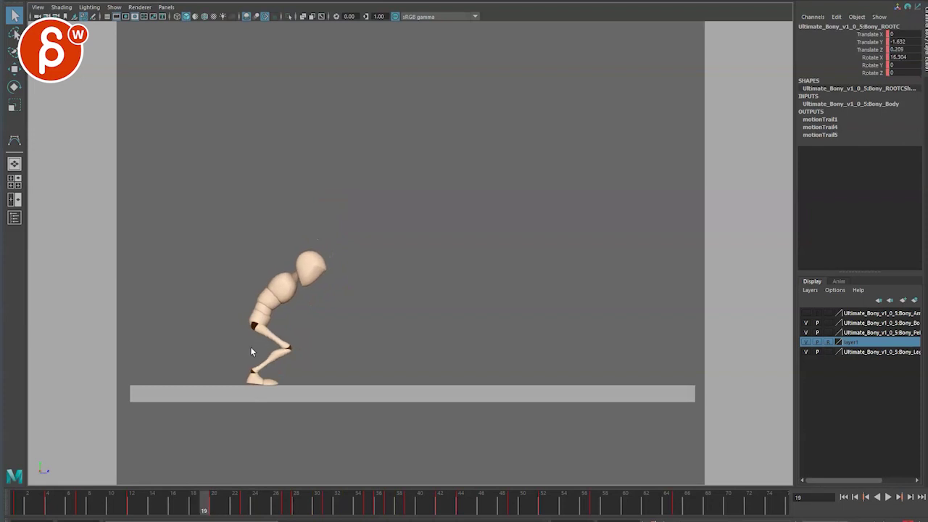
key("alt+comma")
key("alt+comma")
Step: Rotate the head control up at frame 20 to about -31.909 in Rotate X
left_click(329, 268)
key("e")
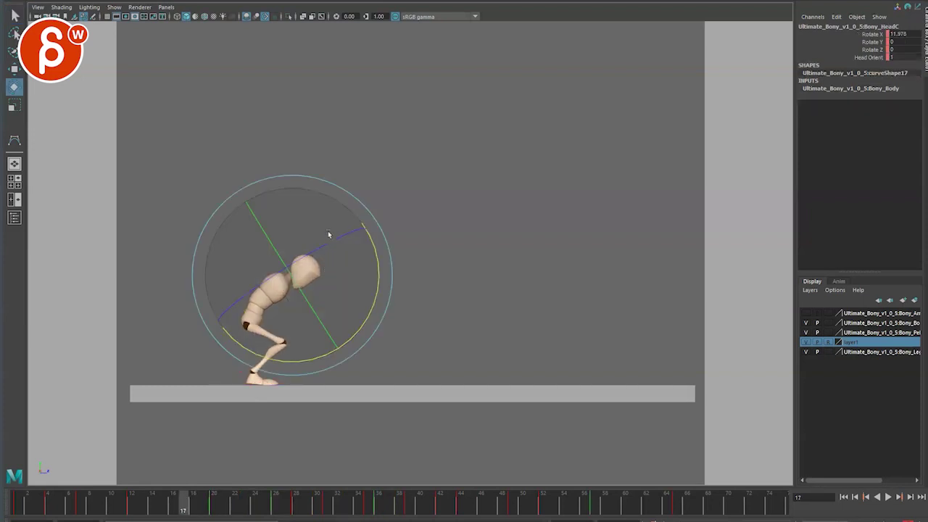
key("alt+period")
key("alt+period")
key("alt+period")
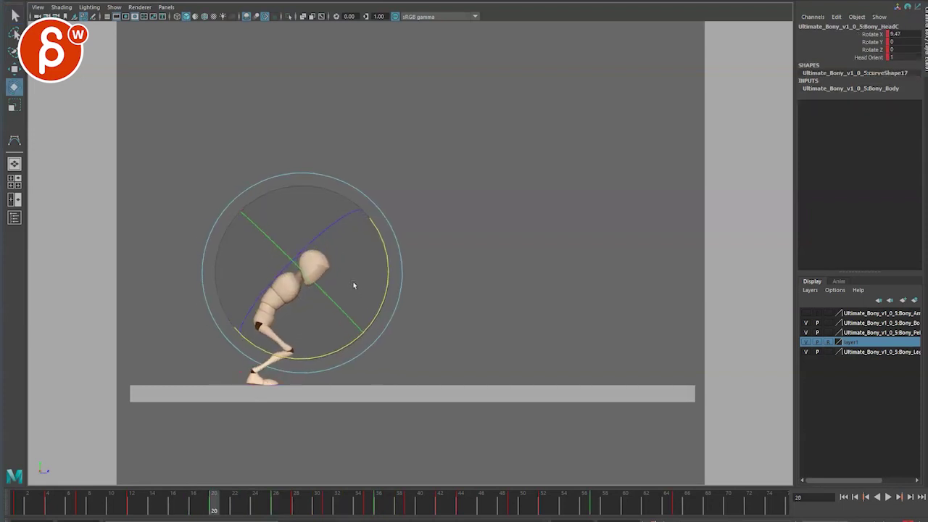
left_click(839, 281)
left_click(813, 282)
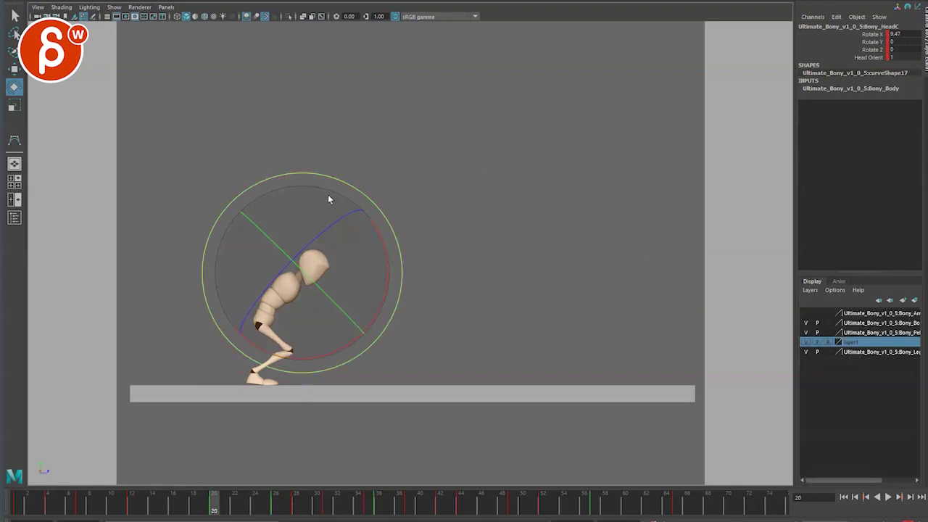
left_click_drag(379, 229, 319, 198)
key("q")
Step: Rotate the head upward at frame 15 and to about -33.337 in Rotate X at frame 12
key("alt+comma")
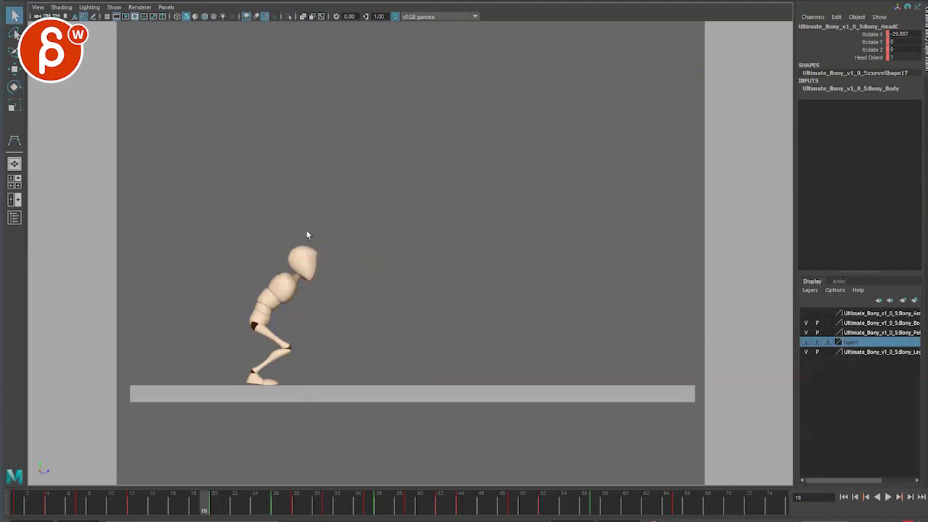
key("alt+comma")
key("alt+comma")
key("alt+comma")
key("alt+comma")
key("e")
left_click_drag(353, 275, 375, 250)
left_click_drag(150, 487, 131, 487)
left_click_drag(340, 207, 221, 296)
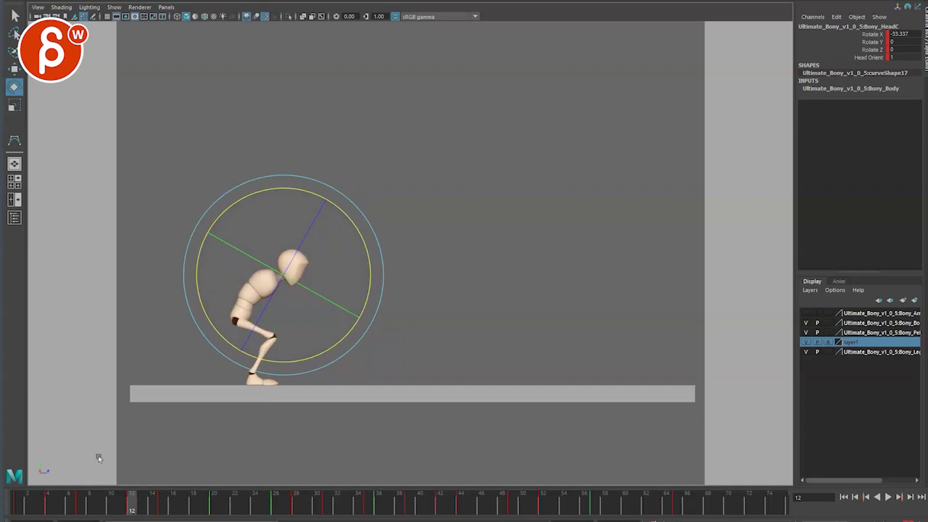
Step: Select the head's keys from frame 9 to 20 and open the key editing options
left_click_drag(98, 500, 213, 508, "shift")
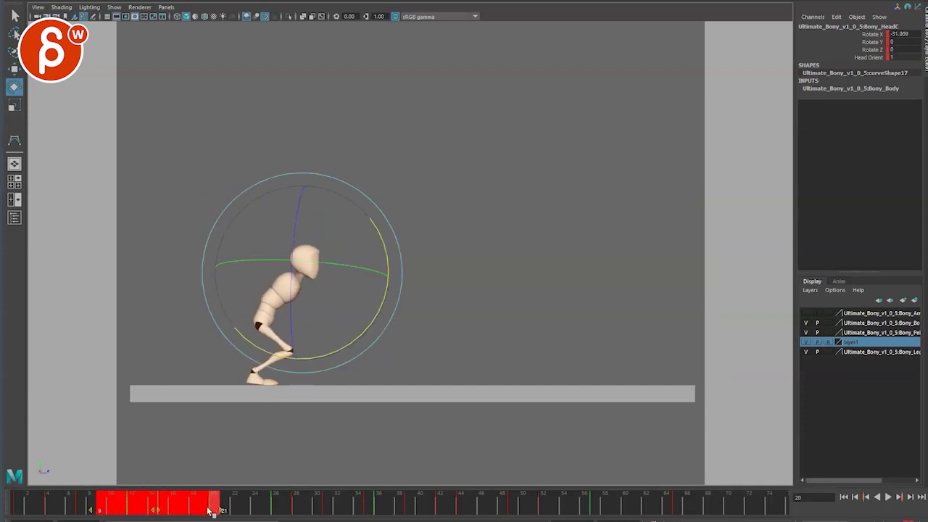
right_click(209, 498)
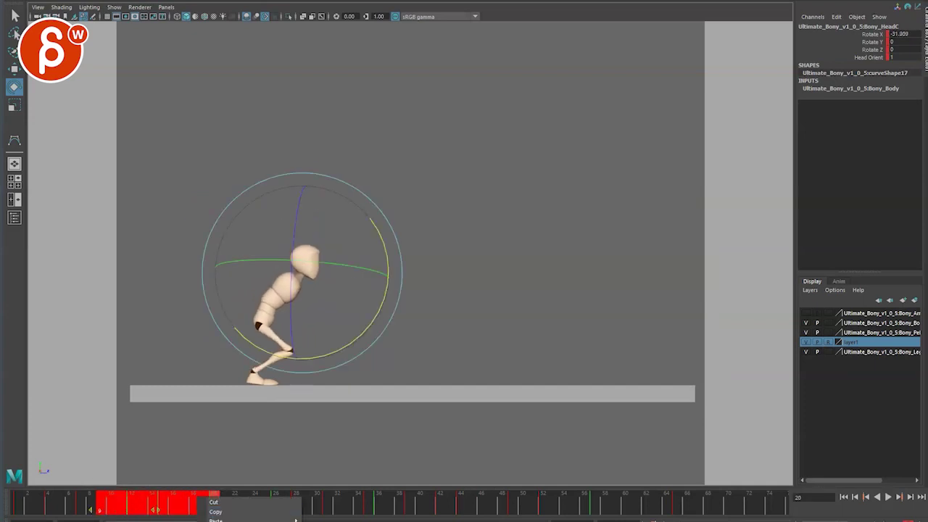
left_click(250, 520)
Step: Rotate the head slightly down at frame 20 and upward at frame 23
left_click_drag(380, 309, 367, 332)
key("alt+period")
key("alt+period")
key("alt+period")
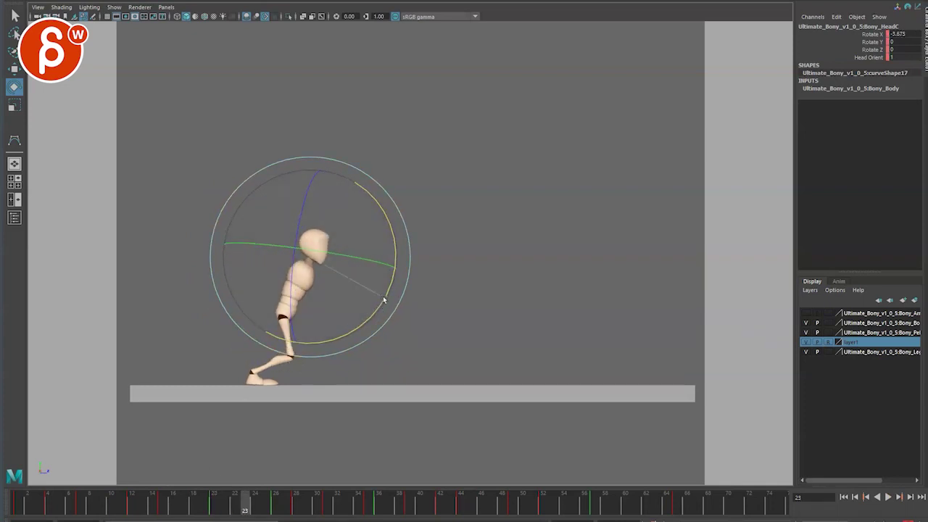
left_click_drag(385, 299, 425, 240)
Step: Compare the head's angle in the frames leading up to frame 28, and rotate the head upward at frame 28
key("alt+period")
key("alt+period")
key("alt+period")
key("alt+period")
key("alt+period")
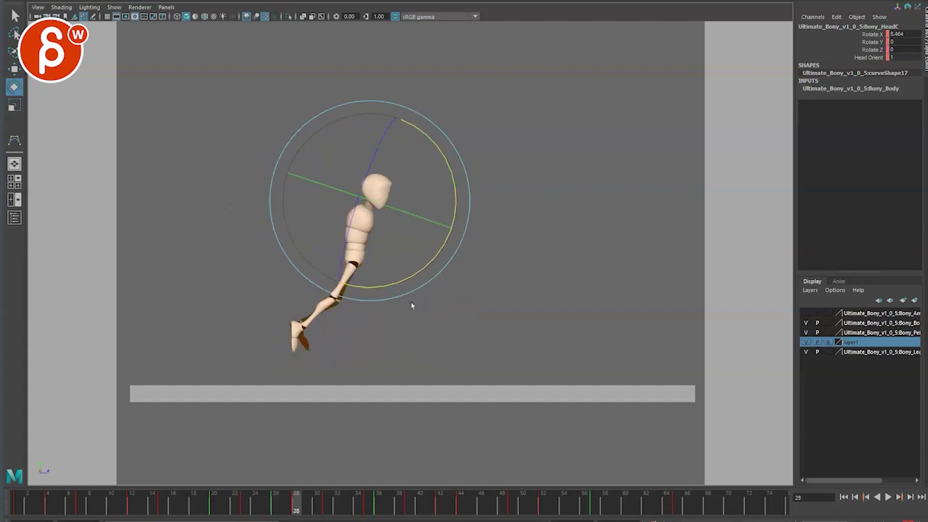
key("alt+comma")
key("alt+comma")
key("alt+comma")
key("alt+period")
key("alt+period")
key("alt+period")
left_click_drag(417, 272, 493, 234)
Step: Step through the flight and landing up to frame 39 to examine how the head's angle changes
key("alt+period")
key("alt+period")
key("alt+period")
key("alt+period")
key("alt+period")
key("alt+period")
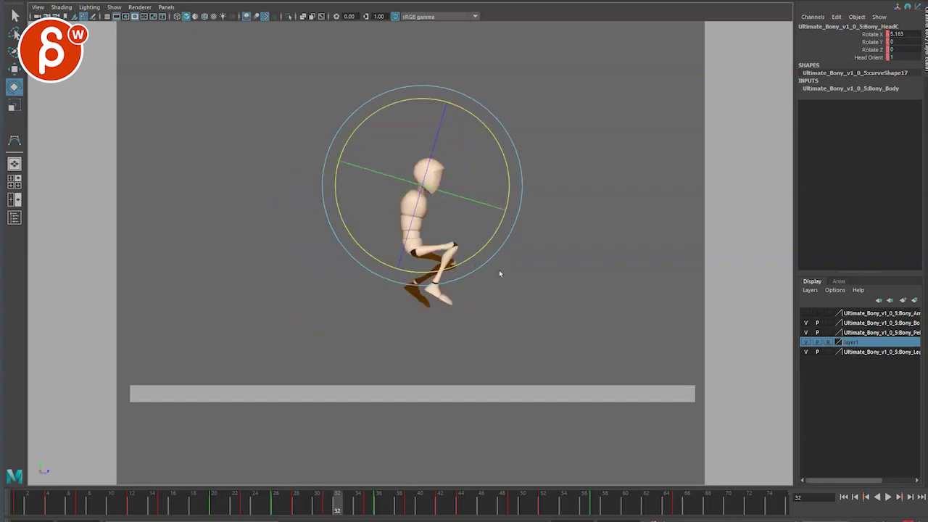
key("alt+period")
key("alt+period")
key("alt+period")
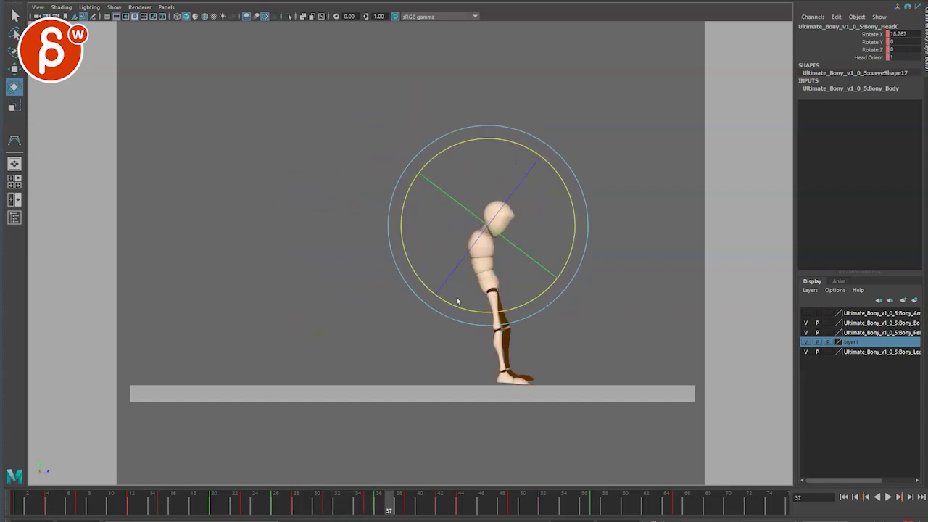
key("alt+comma")
key("alt+comma")
key("alt+period")
key("alt+period")
key("alt+period")
key("alt+period")
key("q")
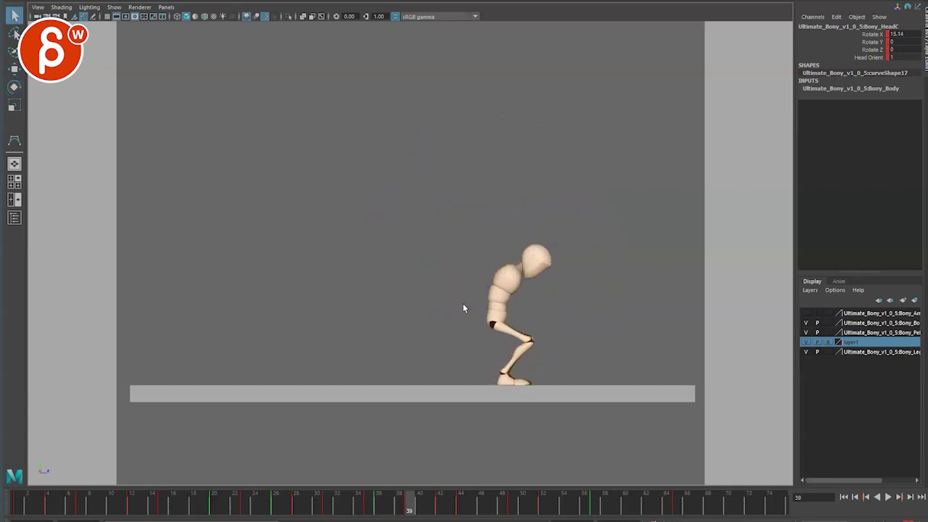
Step: Rotate the spine controls backward at frame 39 to straighten the torso, bringing the third spine control's Rotate X to about 1.4
left_click(479, 309)
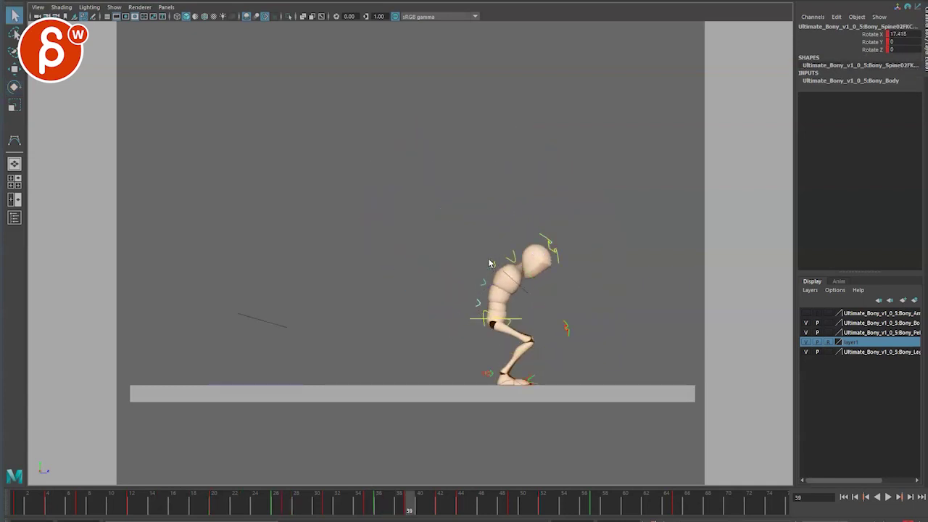
key("e")
left_click_drag(485, 200, 464, 205)
key("q")
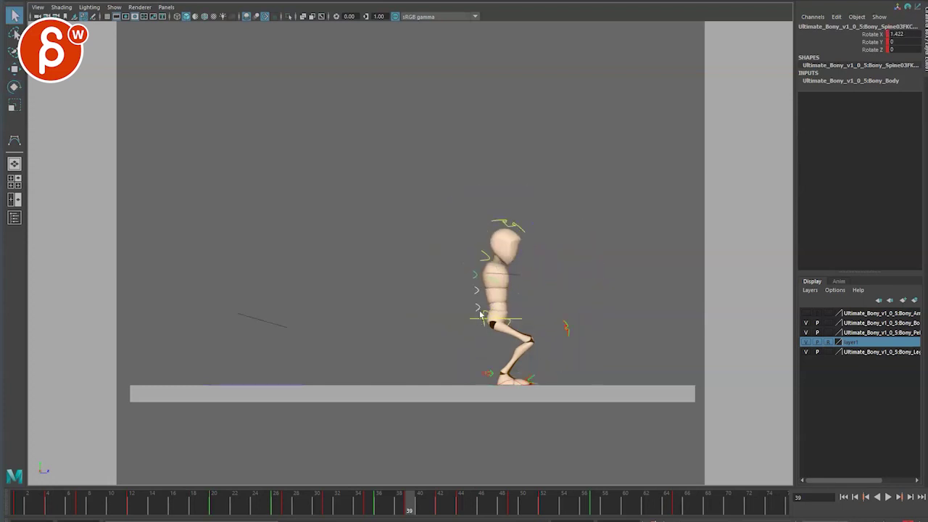
Step: Rotate the main hip control backward at frame 39 and check the hips across the neighbouring landing frames
left_click(480, 315)
key("e")
left_click_drag(417, 302, 420, 320)
key("q")
key("alt+comma")
key("alt+comma")
key("alt+comma")
key("alt+period")
key("alt+period")
key("alt+period")
key("alt+period")
key("alt+period")
key("alt+period")
key("alt+period")
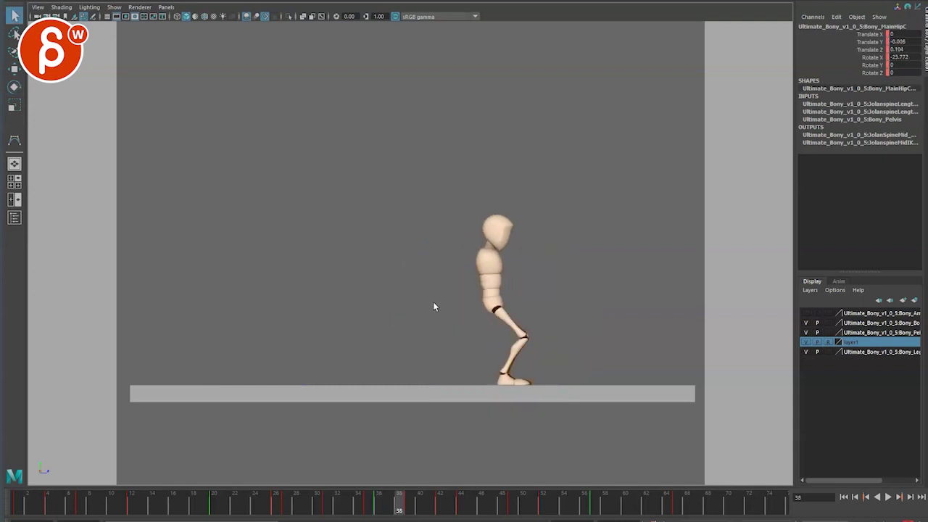
Step: Rotate the main hip control backward at frames 42 and 49
key("alt+comma")
key("e")
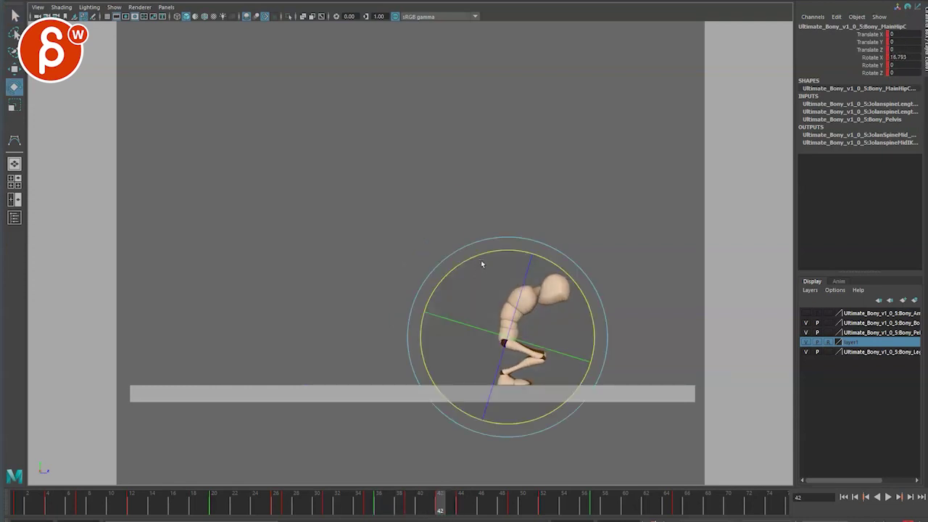
left_click_drag(483, 263, 441, 290)
key("alt+period")
key("alt+period")
key("alt+period")
key("alt+period")
key("alt+period")
key("alt+period")
key("alt+period")
key("alt+period")
key("alt+period")
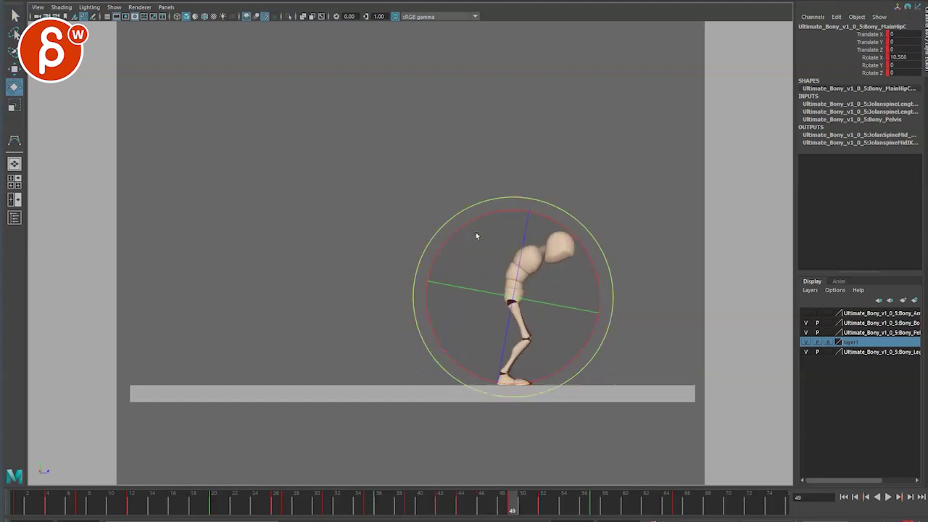
left_click_drag(475, 233, 466, 250)
key("alt+period")
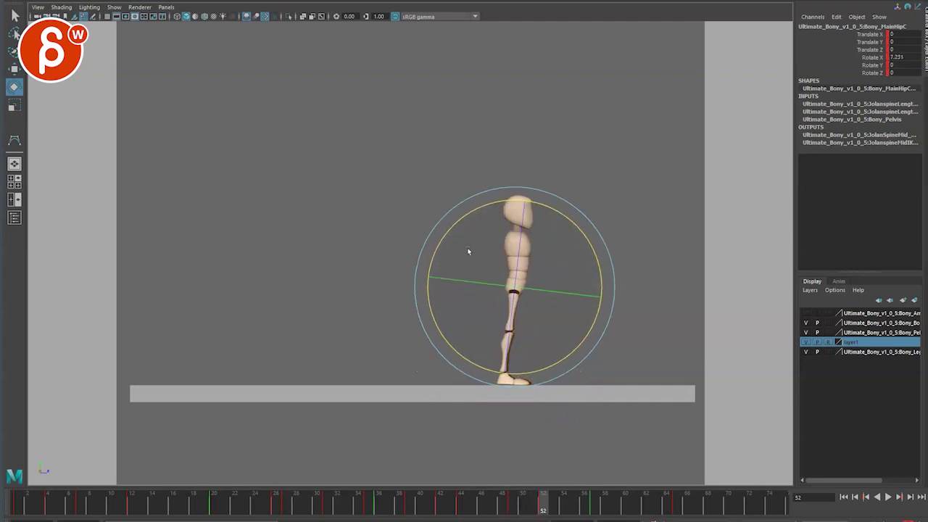
Step: Rotate the spine controls forward at the frame 26 take-off, bringing the second spine control's Rotate X to about 8.9
key("q")
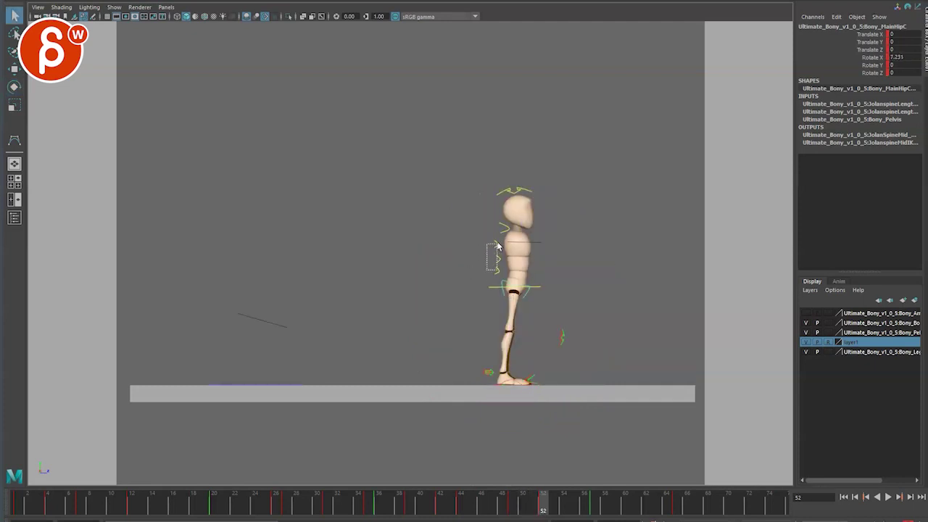
left_click_drag(376, 505, 223, 508)
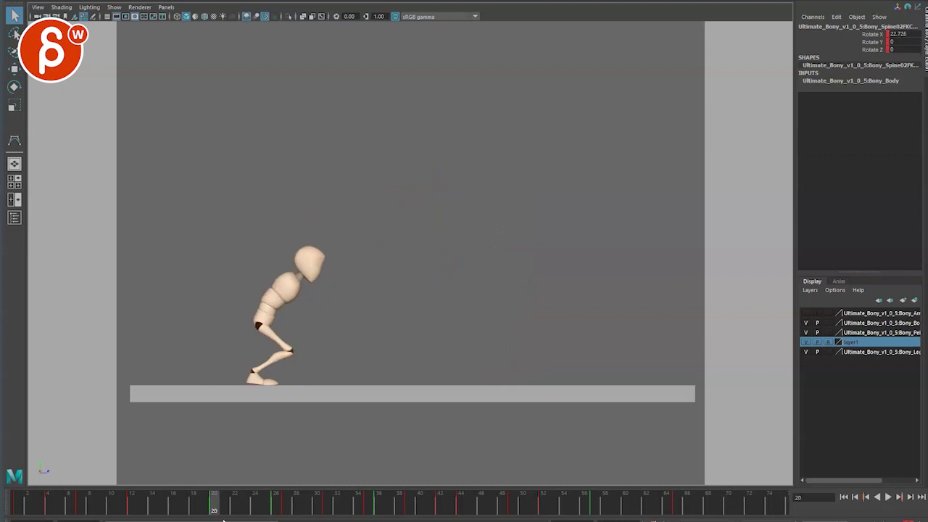
key("alt+v")
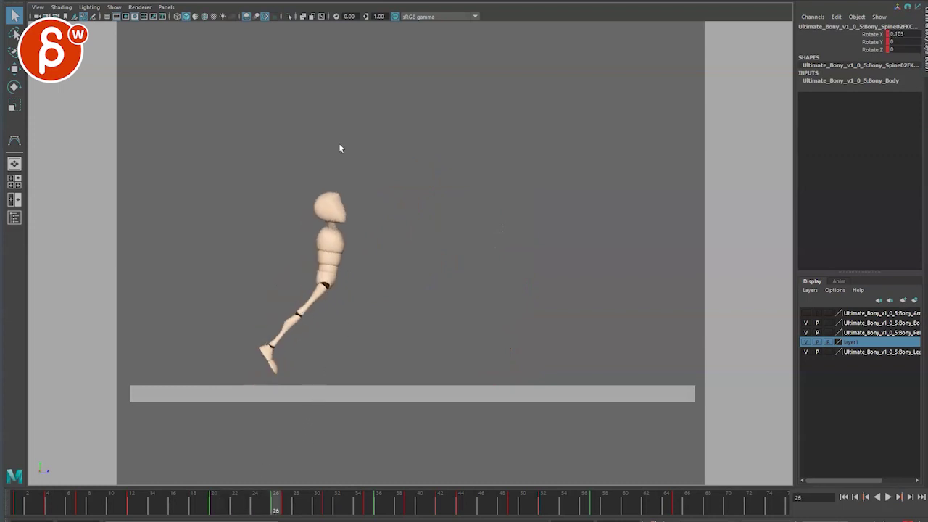
key("e")
left_click_drag(384, 197, 393, 203)
key("q")
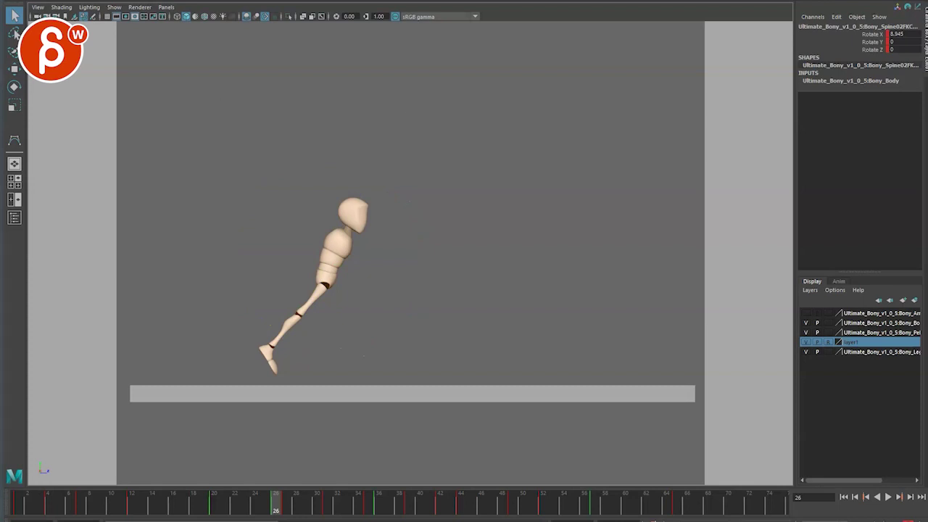
Step: Sketch the jump arc and the body's upright and leaning take-off poses over the viewport, and clear the sketch
left_click_drag(299, 272, 575, 362)
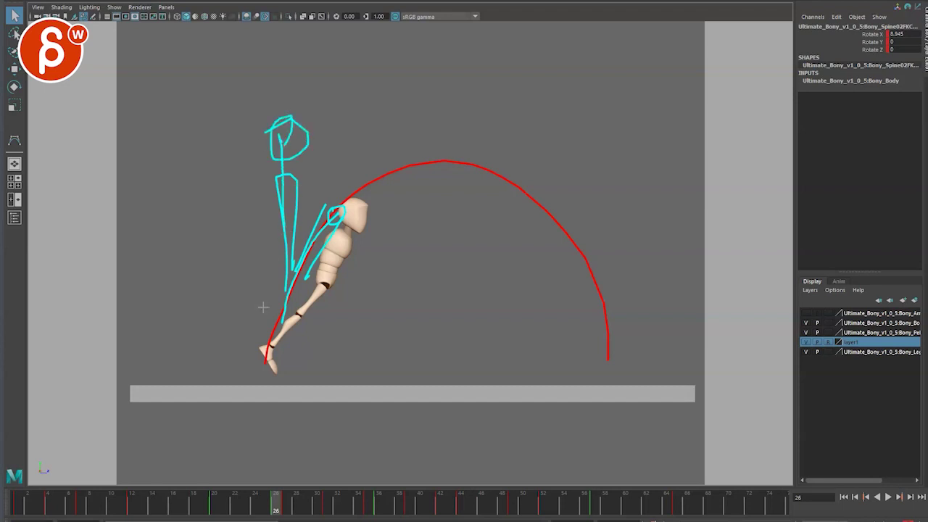
left_click_drag(267, 335, 393, 154)
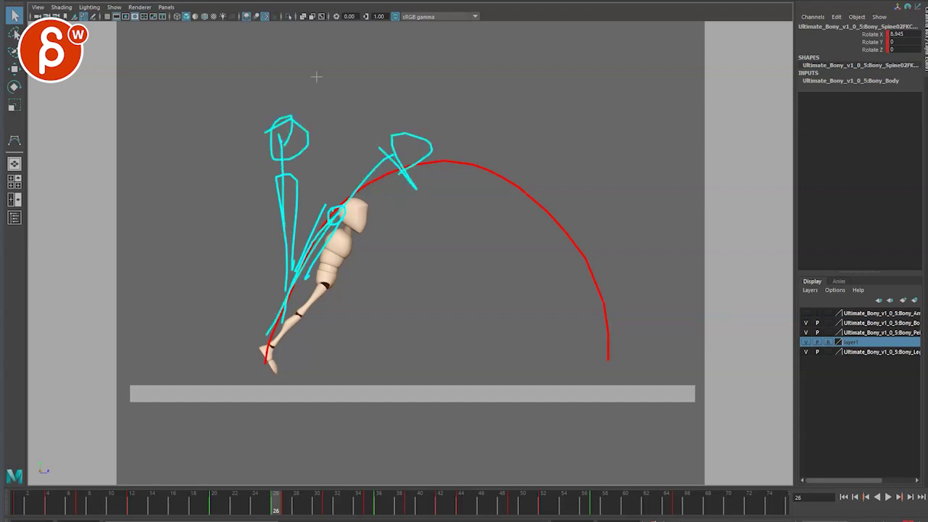
key("Escape")
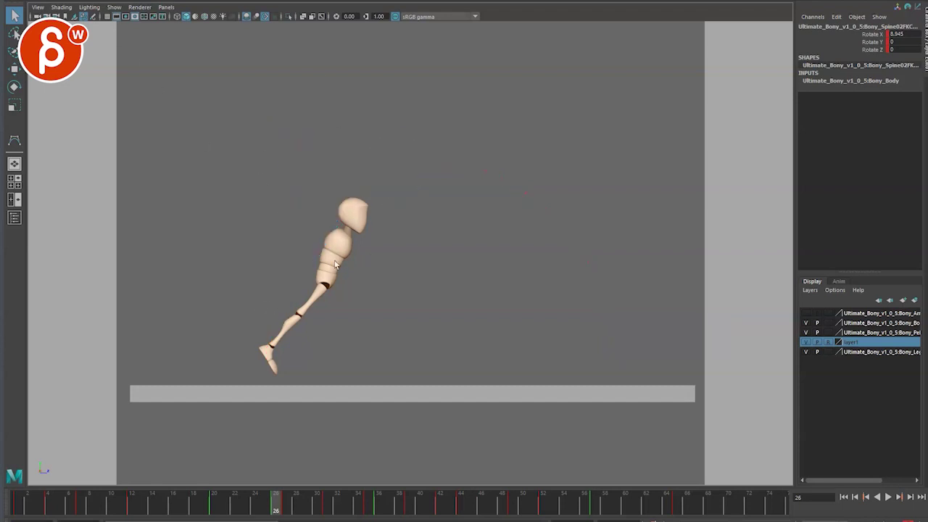
Step: Select the spine controls and clean up their take-off keys by removing the key at frame 27
left_click(285, 273)
key("alt+1")
left_click_drag(305, 271, 315, 239)
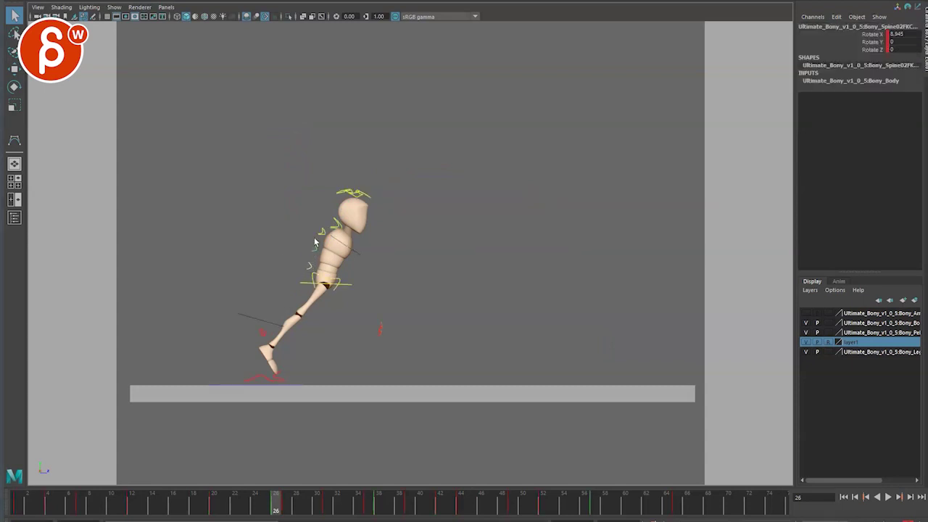
key("alt+period")
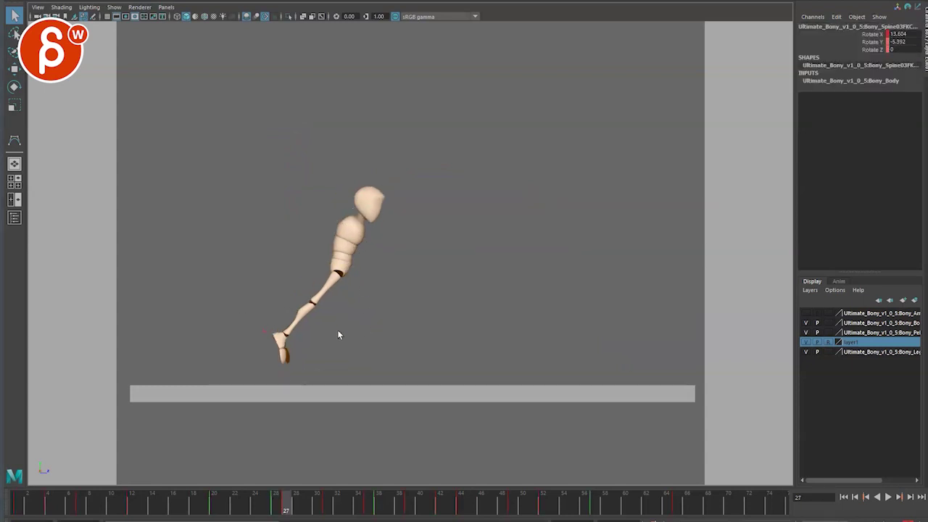
key("e")
left_click(276, 506)
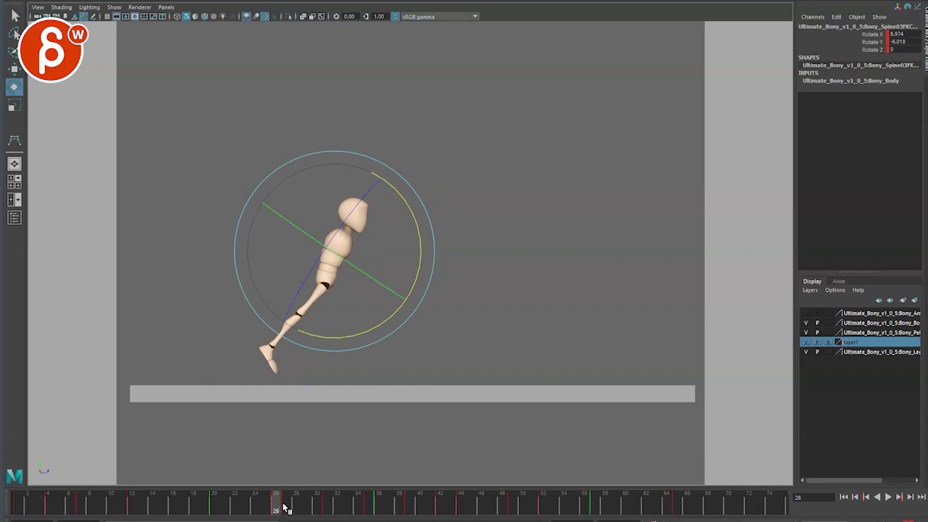
left_click(287, 502)
right_click(287, 501)
left_click(304, 503)
left_click(278, 512)
right_click(278, 512)
key("q")
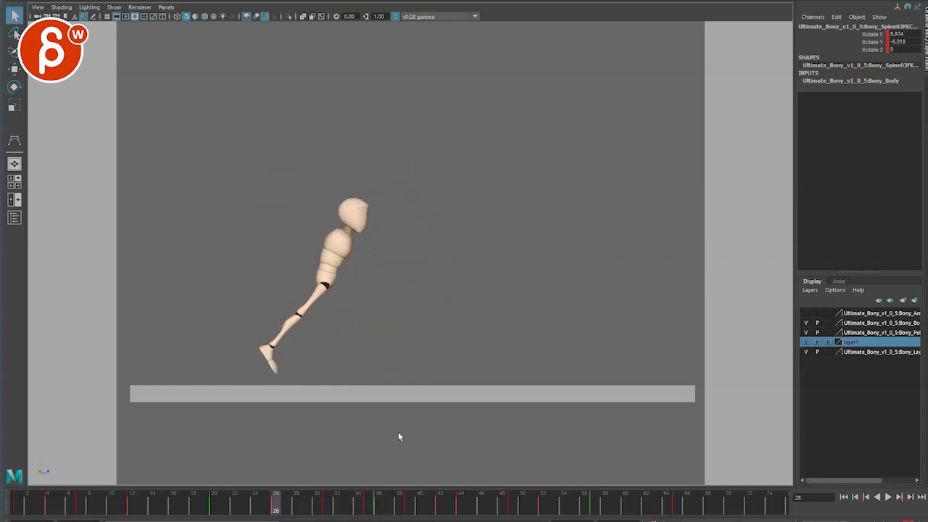
Step: Rotate the spine controls backward at frame 39 and again at frame 37 for the landing
key("alt+period")
key("alt+period")
key("alt+period")
key("alt+period")
key("alt+period")
key("e")
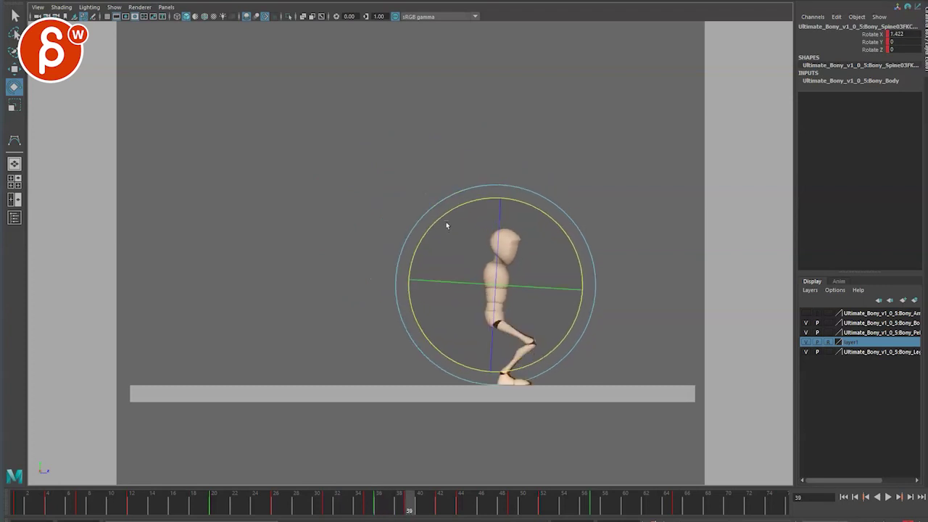
left_click_drag(432, 221, 417, 222)
key("alt+period")
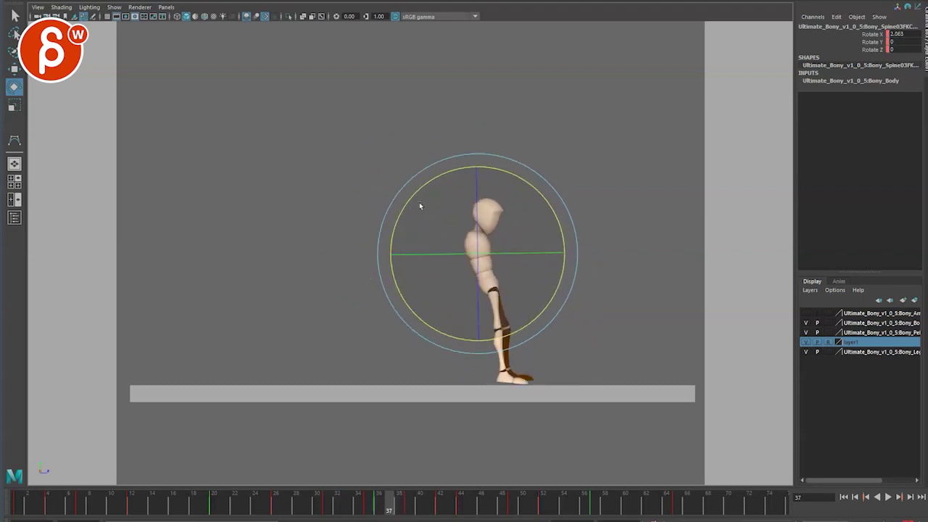
key("alt+period")
key("alt+comma")
left_click_drag(418, 190, 410, 195)
key("alt+comma")
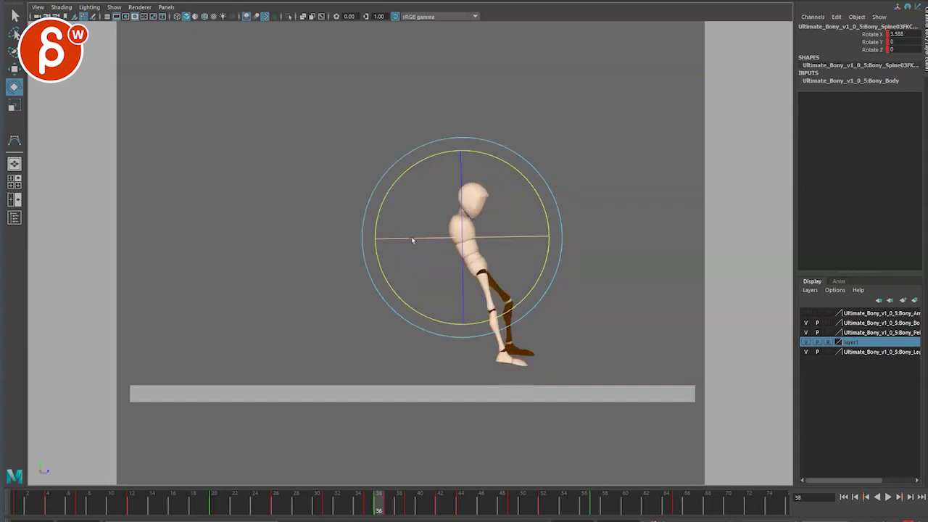
Step: Remove the spine's key at frame 36 and apply a key editing option to the keys from frame 33 to 39
left_click(373, 509)
left_click(376, 510)
right_click(377, 508)
left_click(401, 509)
left_click_drag(399, 502, 348, 509, "shift")
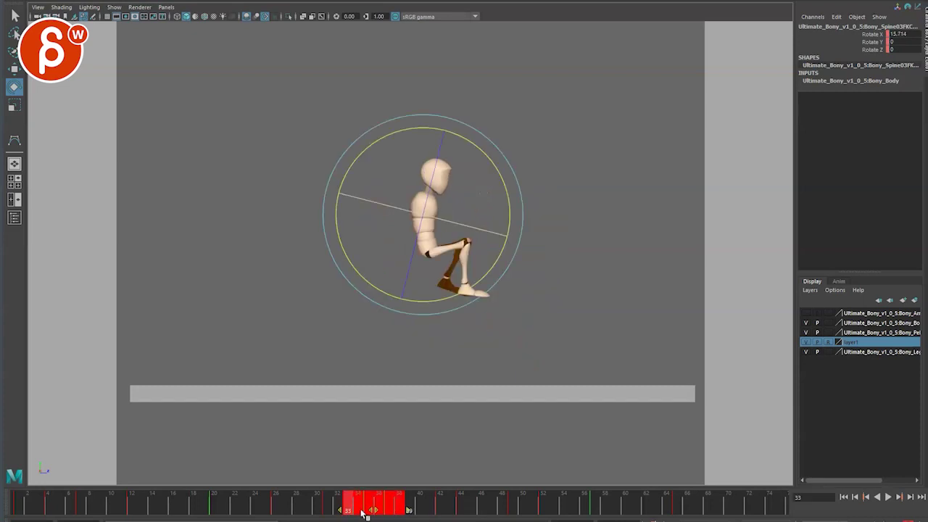
right_click(362, 512)
left_click(395, 520)
Step: Check the spine's motion through the landing, and rotate the spine controls further backward at frame 39
key("q")
key("alt+period")
key("alt+period")
key("alt+period")
key("alt+period")
key("alt+period")
key("alt+period")
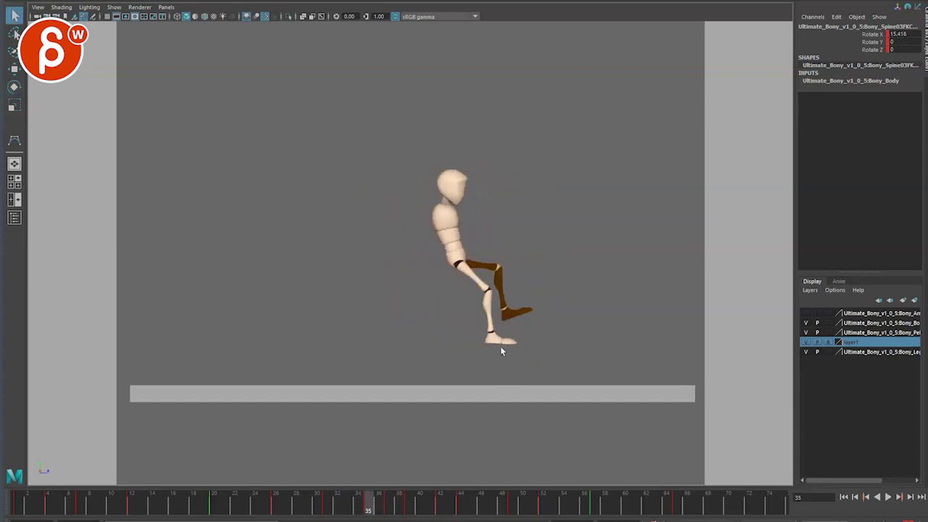
key("alt+comma")
key("alt+comma")
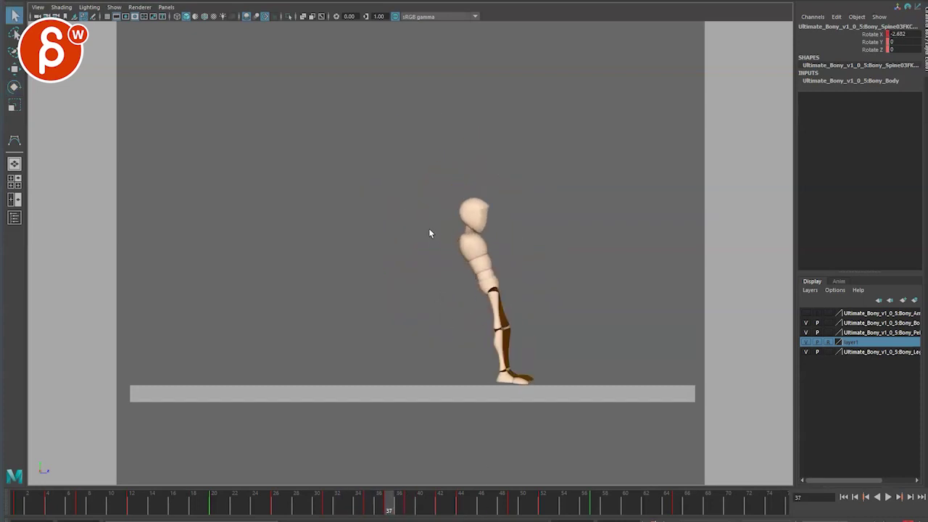
key("alt+period")
key("alt+period")
key("e")
left_click_drag(416, 261, 421, 274)
Step: Rotate the spine controls backward at frame 42 on the X axis only, and to a Rotate X of about 2.2 at frame 44
key("alt+period")
key("alt+period")
key("alt+period")
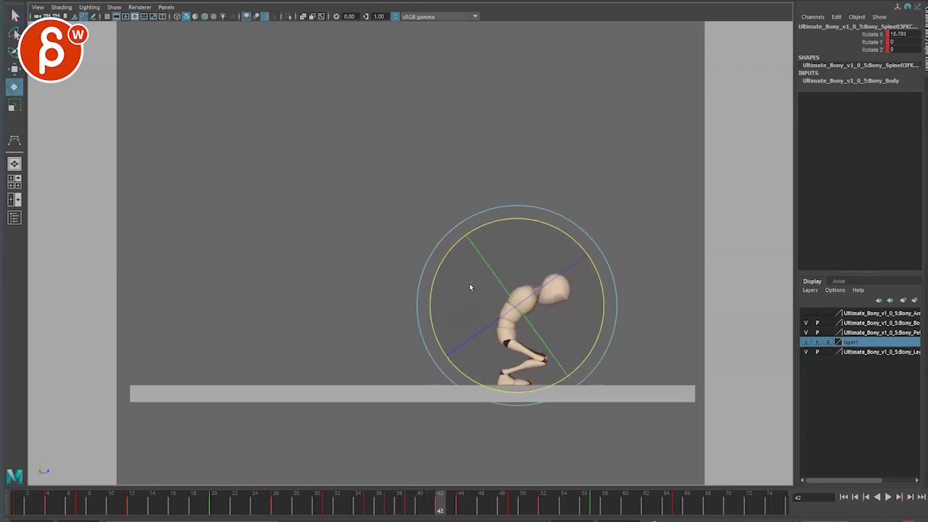
left_click_drag(456, 245, 439, 282)
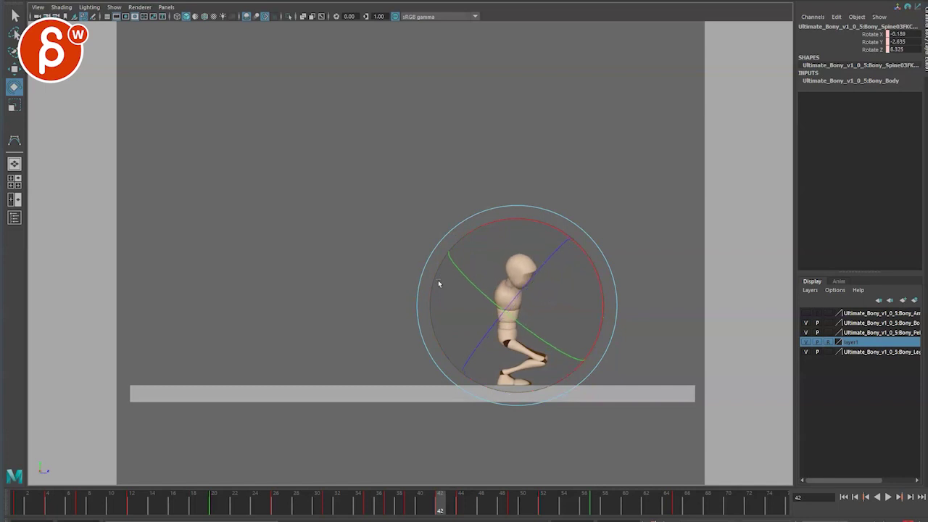
key("ctrl+z")
left_click_drag(483, 229, 473, 257)
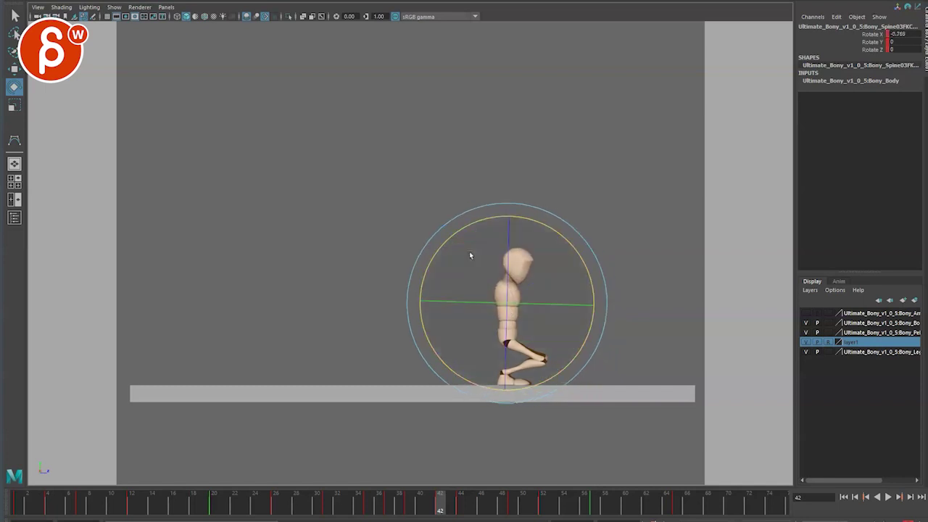
key("alt+period")
key("alt+period")
left_click_drag(507, 221, 489, 228)
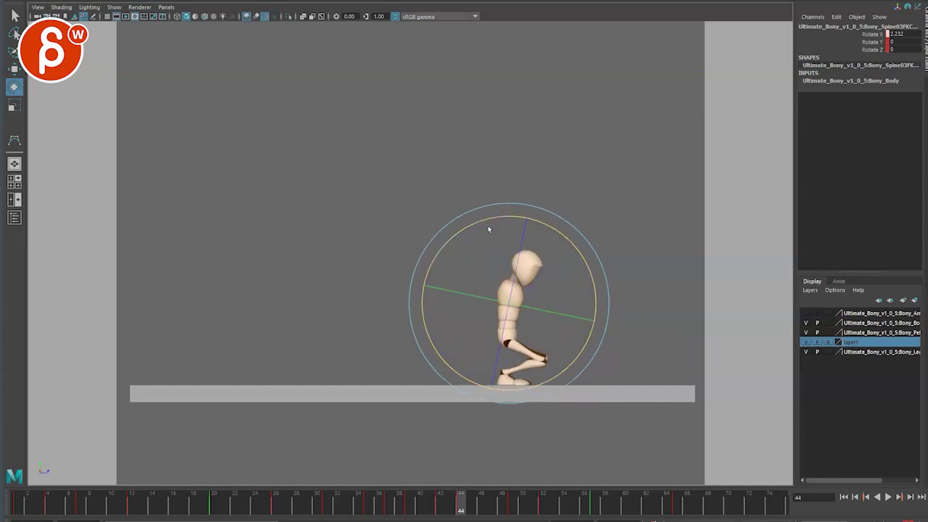
Step: Check the rise out of the crouch, and rotate the spine controls forward to a Rotate X of about 3.8 at frame 52
key("alt+period")
key("alt+period")
key("alt+period")
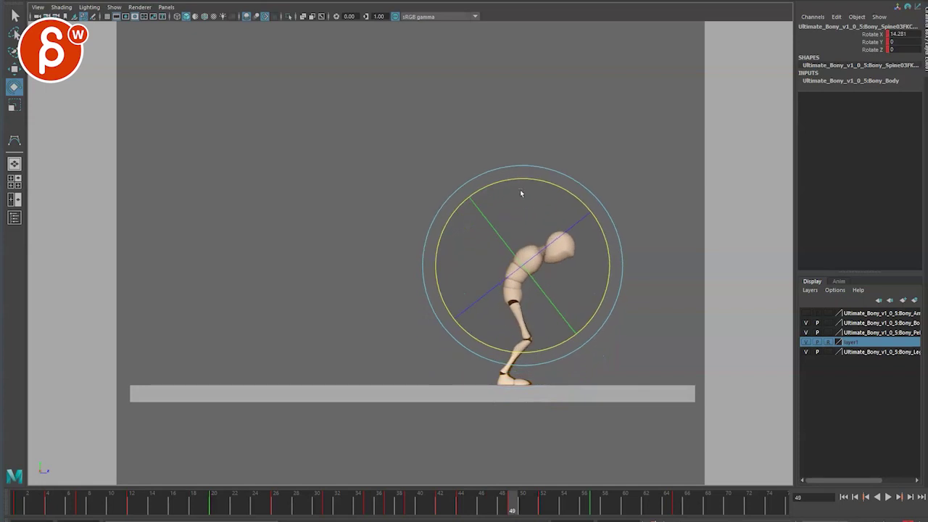
key("alt+period")
key("alt+period")
key("alt+period")
key("alt+period")
key("alt+period")
key("alt+period")
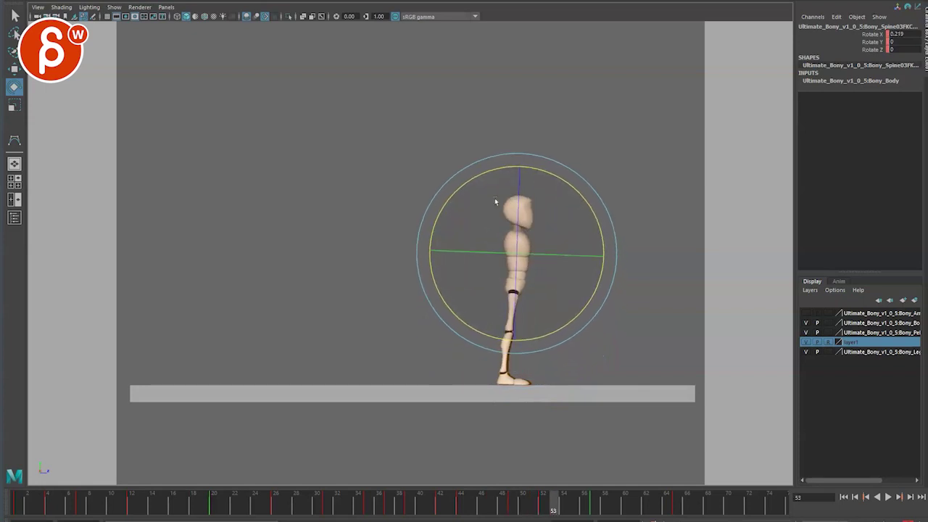
key("alt+comma")
left_click_drag(496, 172, 502, 168)
Step: Rotate the spine controls slightly backward at frame 57, and check the settling motion up to frame 61
key("alt+period")
key("alt+period")
key("alt+period")
key("alt+period")
key("alt+period")
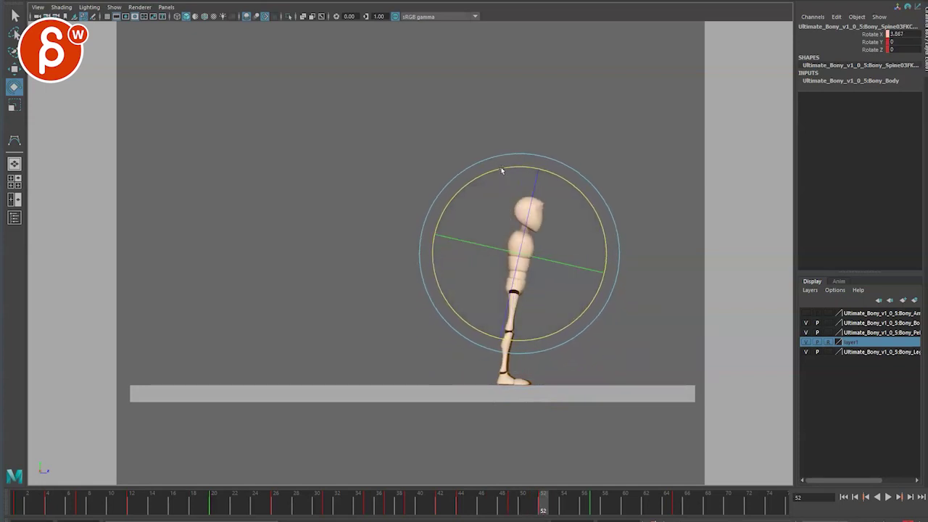
key("alt+comma")
key("alt+comma")
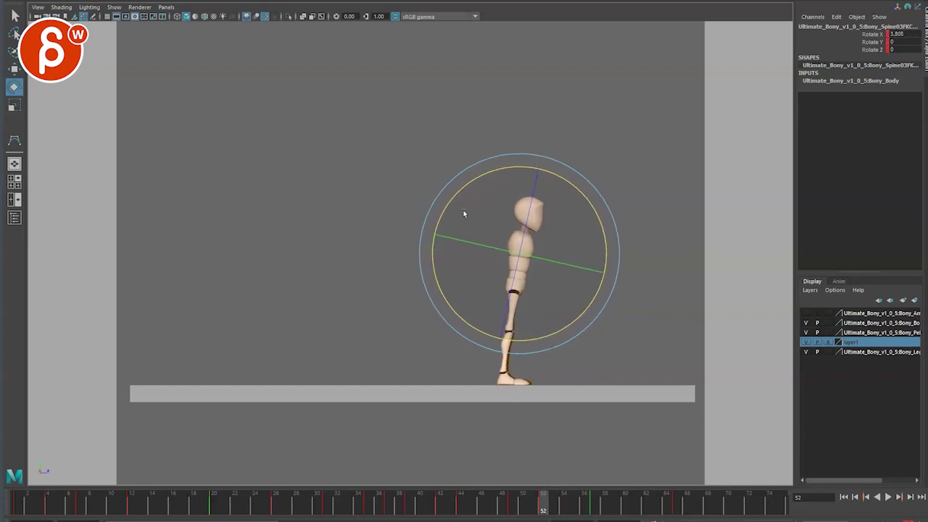
key("alt+period")
key("alt+period")
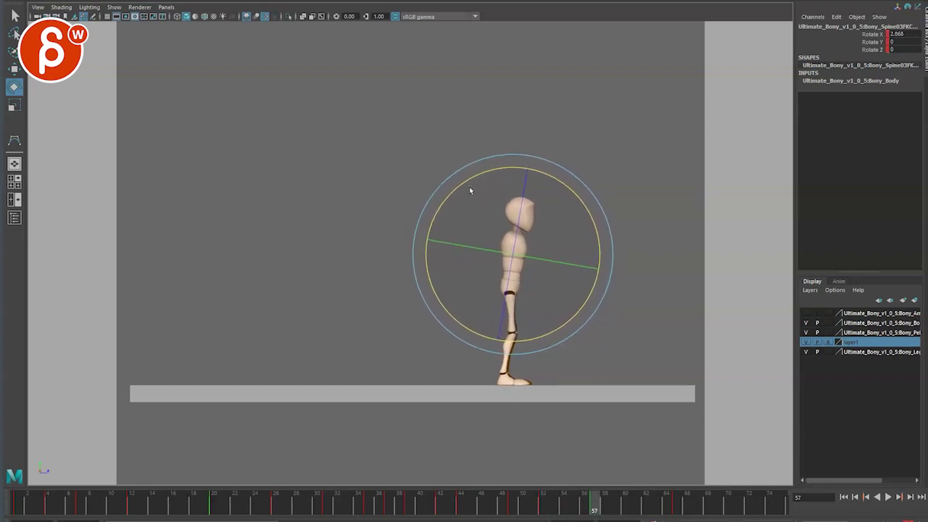
mouse_move(471, 190)
left_mouse_down()
mouse_move(457, 177)
mouse_move(468, 193)
left_mouse_up()
key("alt+period")
key("alt+period")
key("alt+period")
key("alt+period")
key("alt+period")
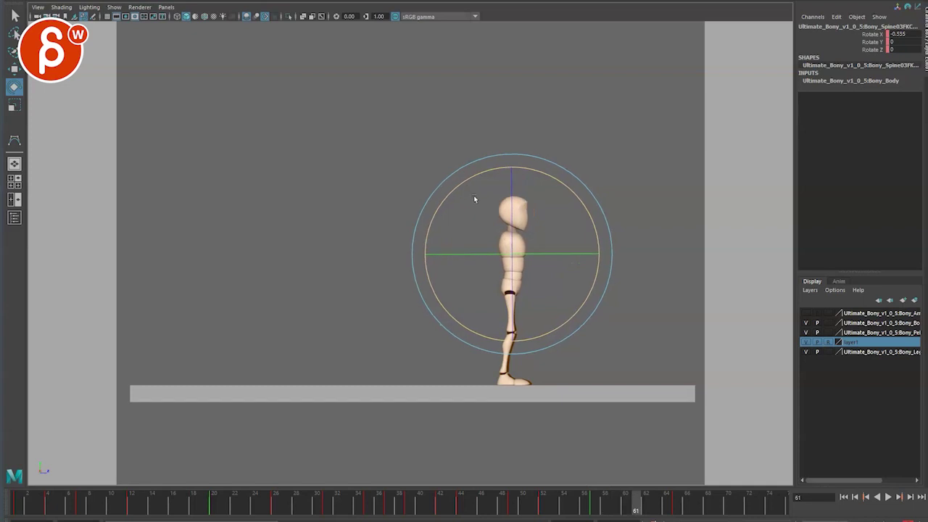
Step: Select the spine's keys from frame 35 to 58 and apply a key editing option to them
key("q")
left_click_drag(607, 499, 369, 500, "shift")
right_click(410, 505)
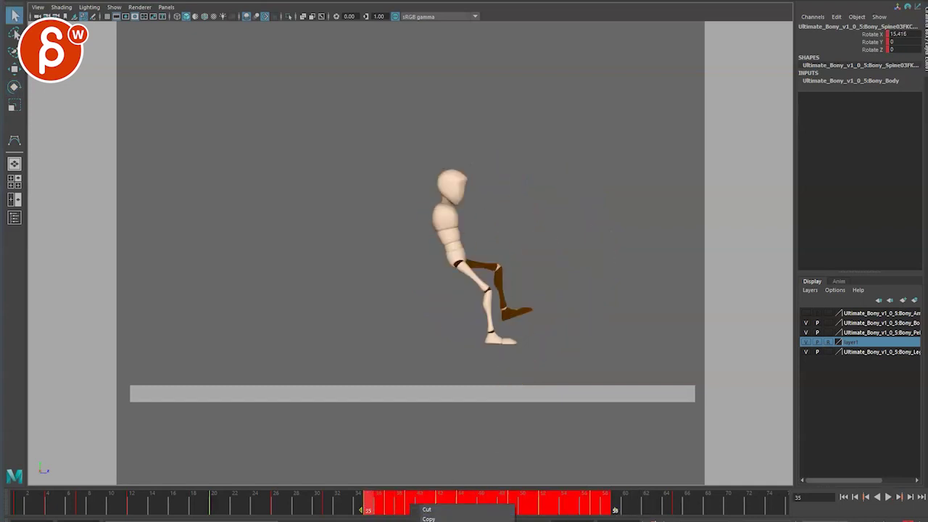
left_click(429, 521)
Step: Select the root control and move it slightly back and down at frame 52, to Translate Y about -0.09 and Translate Z about 12.49
key("alt+1")
left_click(435, 264)
key("alt+1")
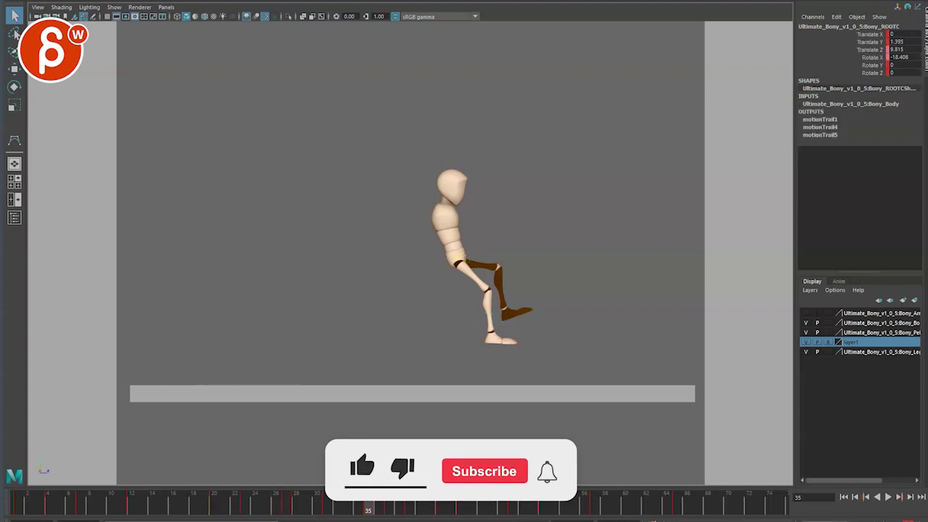
key("alt+v")
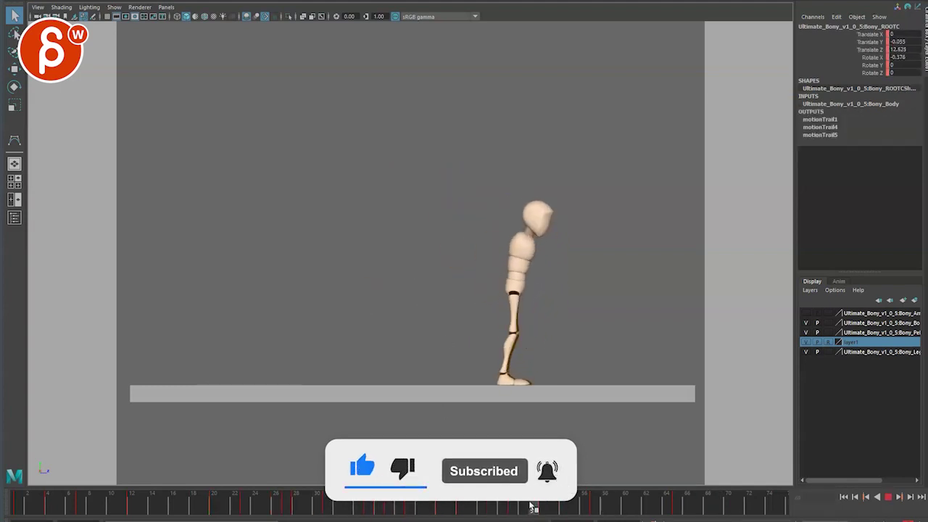
left_click_drag(530, 506, 547, 506)
key("w")
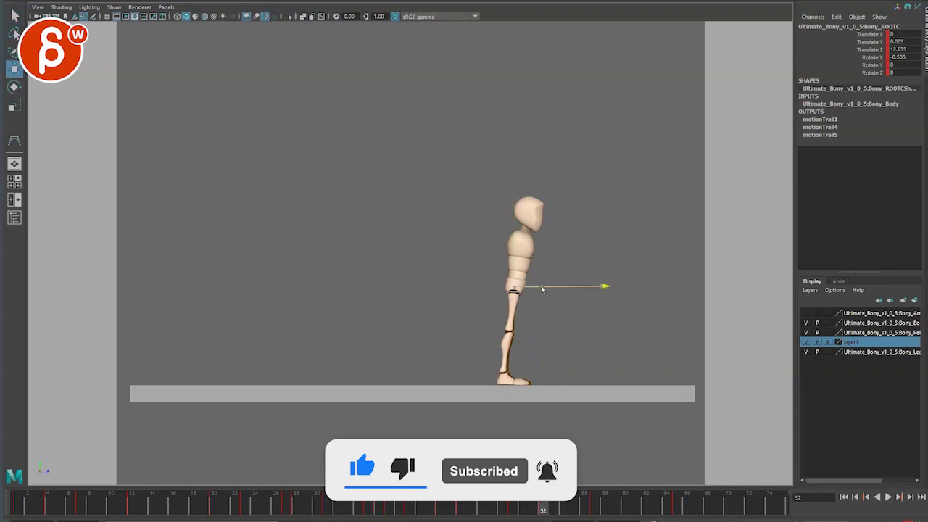
left_click_drag(543, 289, 513, 294)
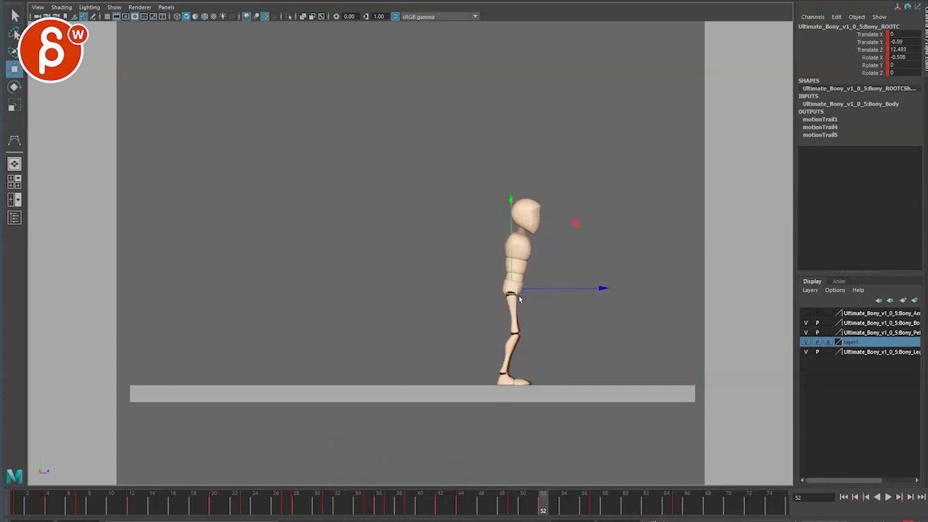
Step: Step through the settling up to frame 74, and move the root control backward at frame 65 to a Translate Z of about 12.3
key("alt+period")
key("alt+period")
key("alt+period")
key("alt+period")
key("alt+period")
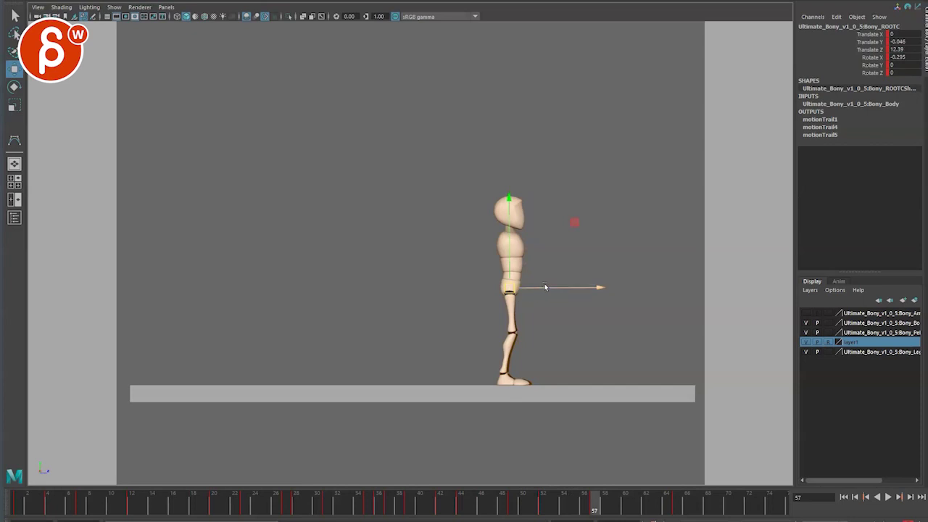
key("alt+period")
key("alt+period")
key("alt+period")
key("alt+period")
key("alt+period")
key("alt+period")
key("alt+period")
key("alt+period")
key("alt+period")
key("alt+period")
key("alt+period")
key("alt+period")
key("alt+period")
key("alt+period")
key("alt+period")
key("alt+period")
key("alt+period")
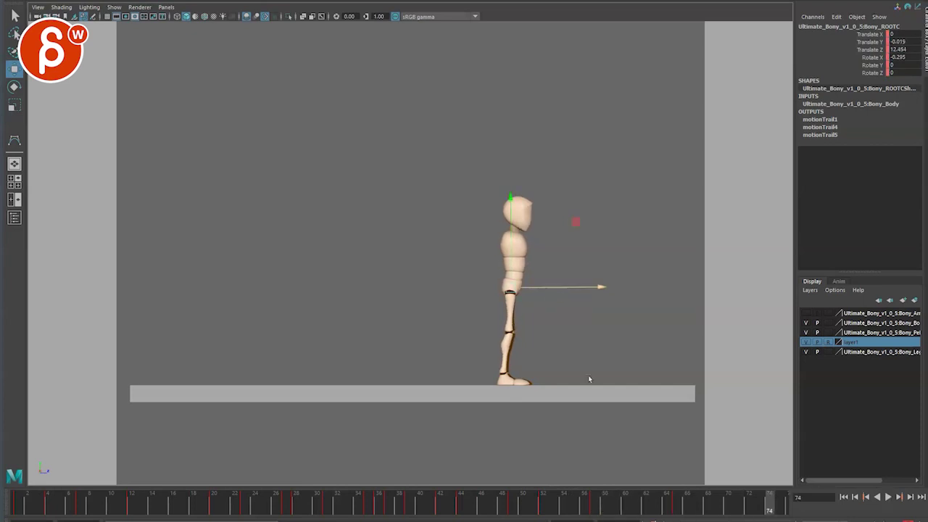
left_click(678, 509)
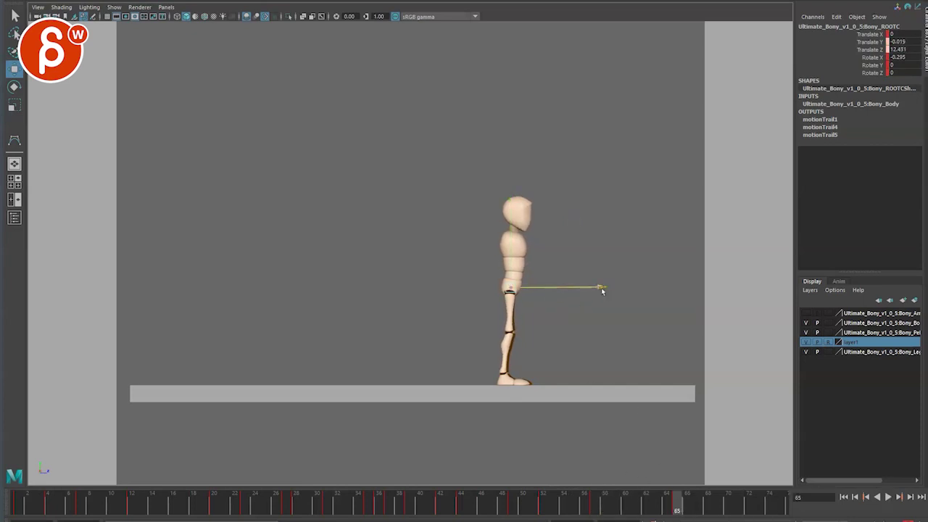
key("q")
Step: Play back the whole jump and examine the timing of the crouch and take-off between frames 14 and 29
key("alt+v")
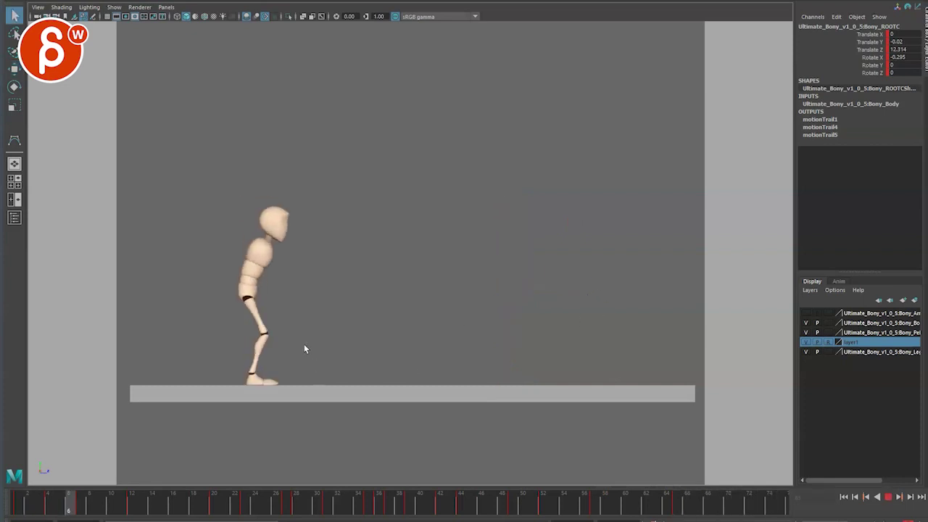
key("alt+v")
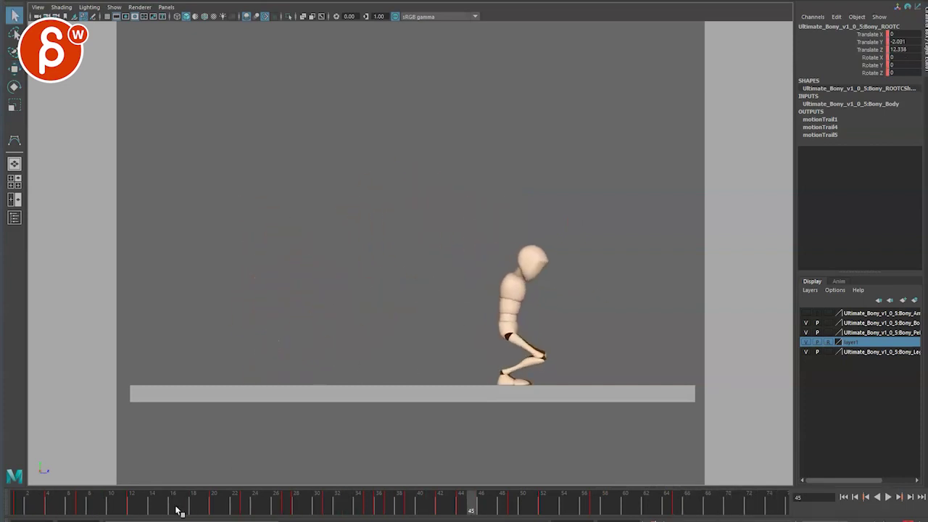
key("alt+v")
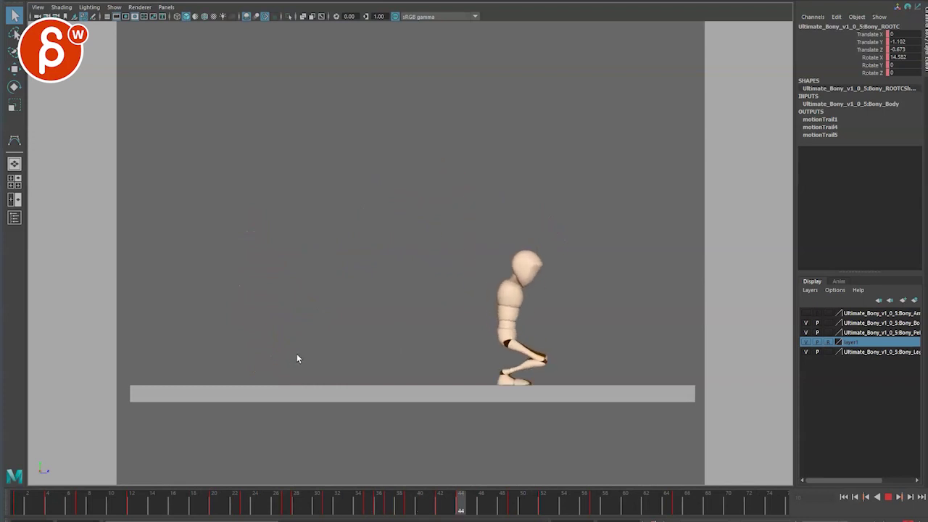
key("Escape")
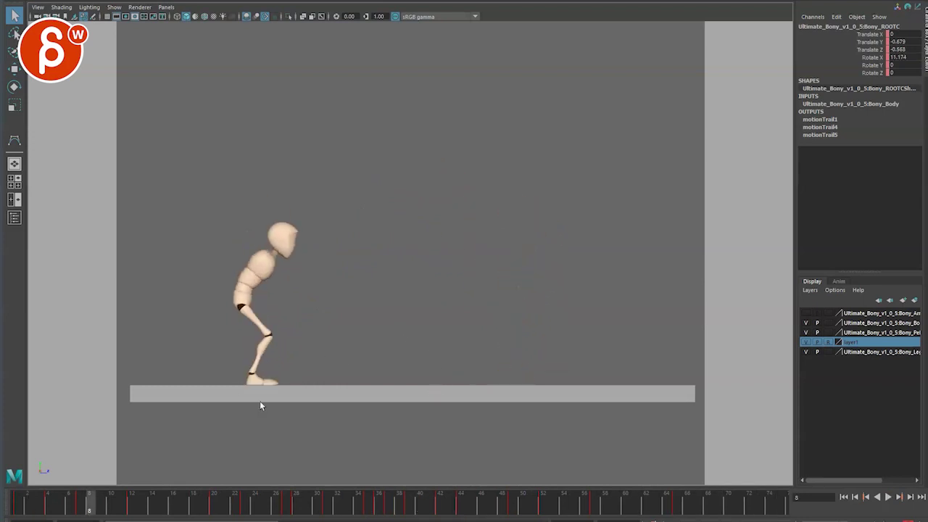
left_click_drag(244, 512, 264, 505)
left_click(234, 510)
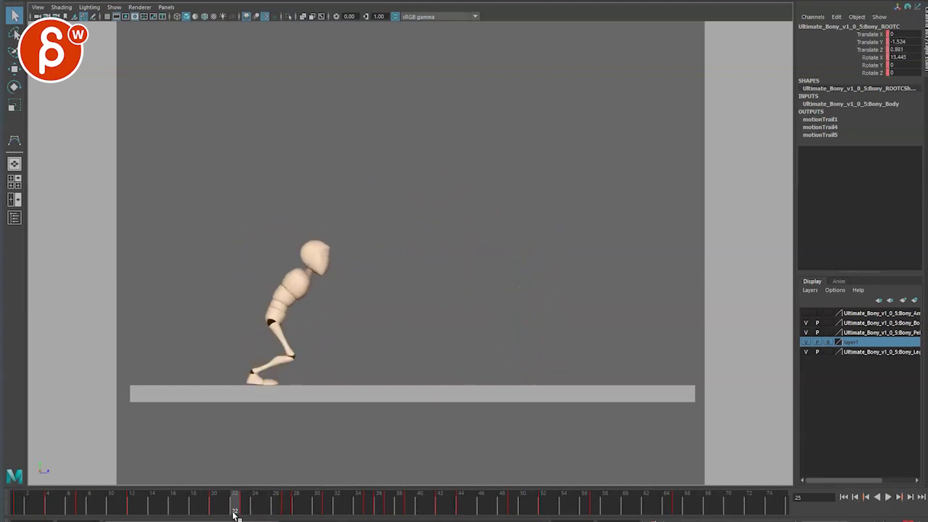
key("alt+v")
left_click(228, 510)
key("alt+v")
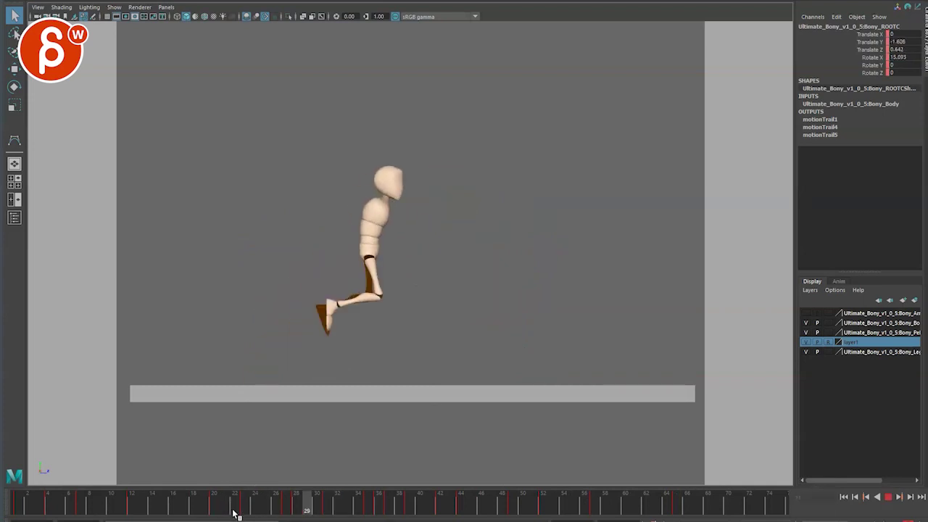
left_click(152, 502)
key("alt+v")
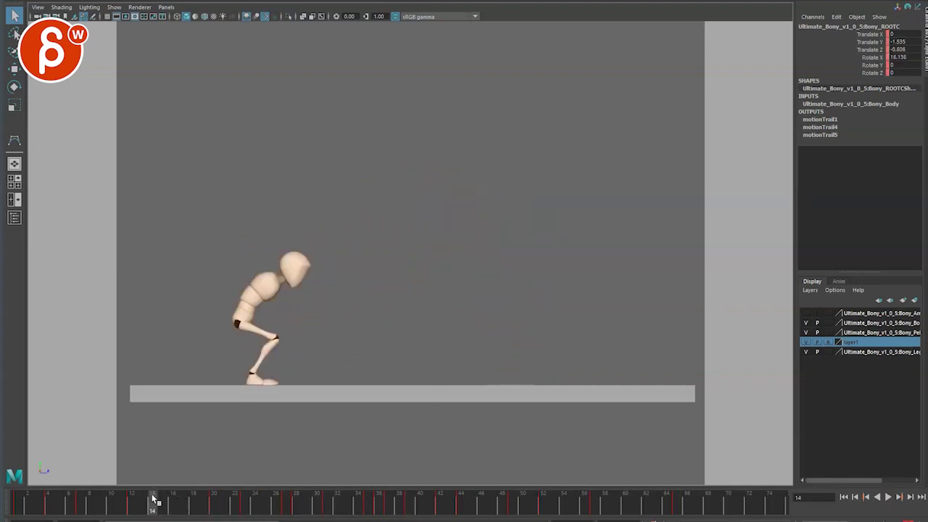
key("alt+v")
Step: Raise the root's Translate Y keys at frames 28, 31 and 35 together on the curve, to a peak of about 2.96 at frame 31
key("w")
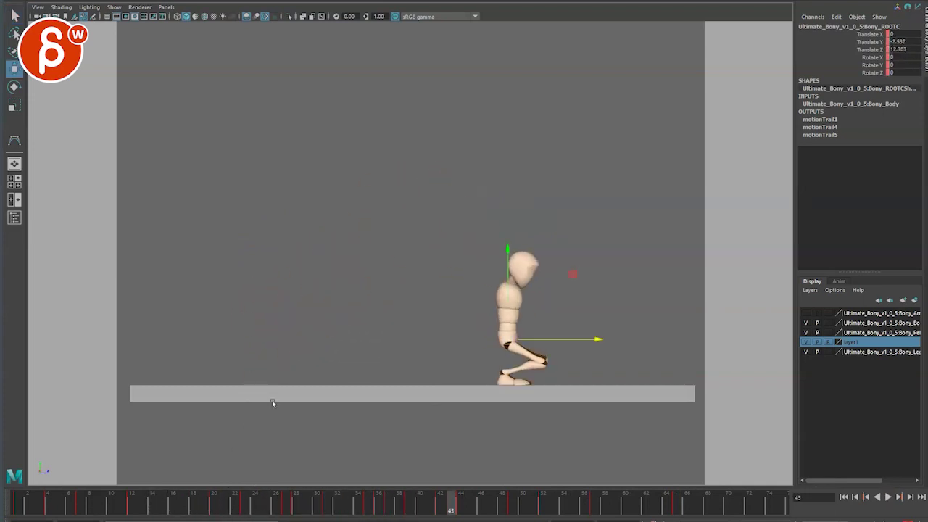
key("space")
key("q")
left_click(87, 310)
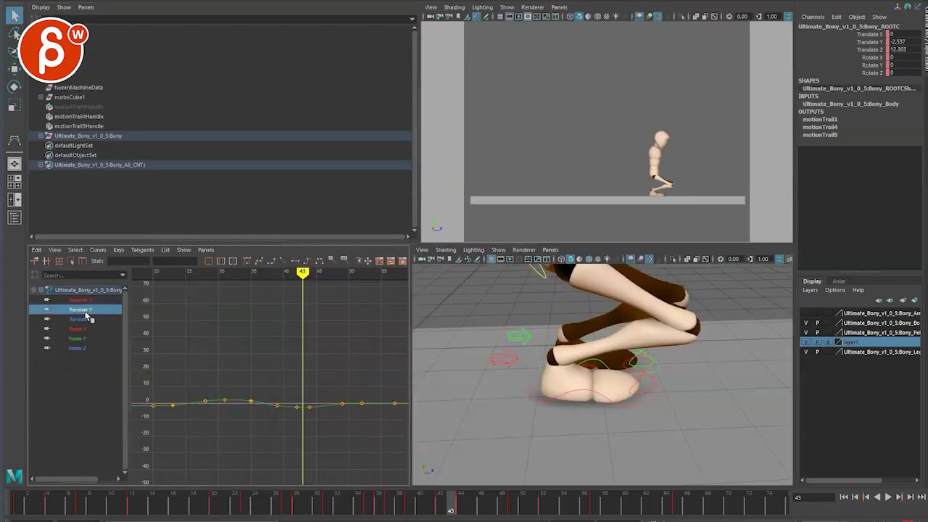
key("f")
left_click_drag(196, 497, 327, 468)
left_click_drag(234, 355, 286, 307)
key("f")
key("w")
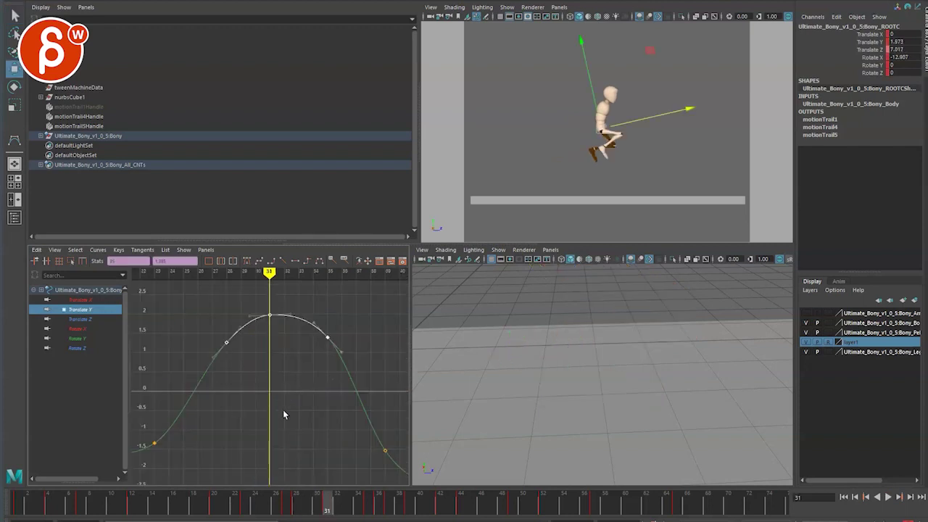
middle_click_drag(292, 417, 283, 377, "shift")
scroll(283, 392, "down", 2)
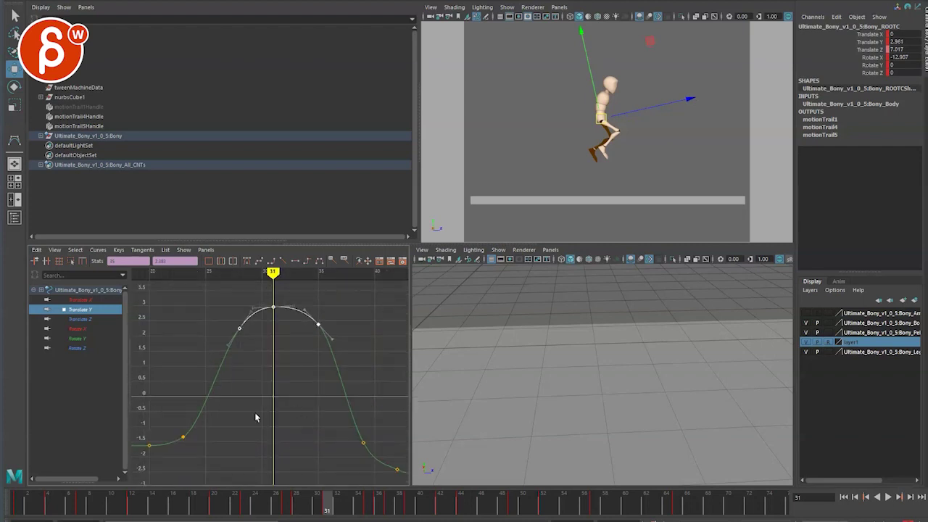
Step: Break the tangent of the Translate Y key at frame 23, steepen its outgoing handle, and check the take-off up to frame 25
left_click(182, 438)
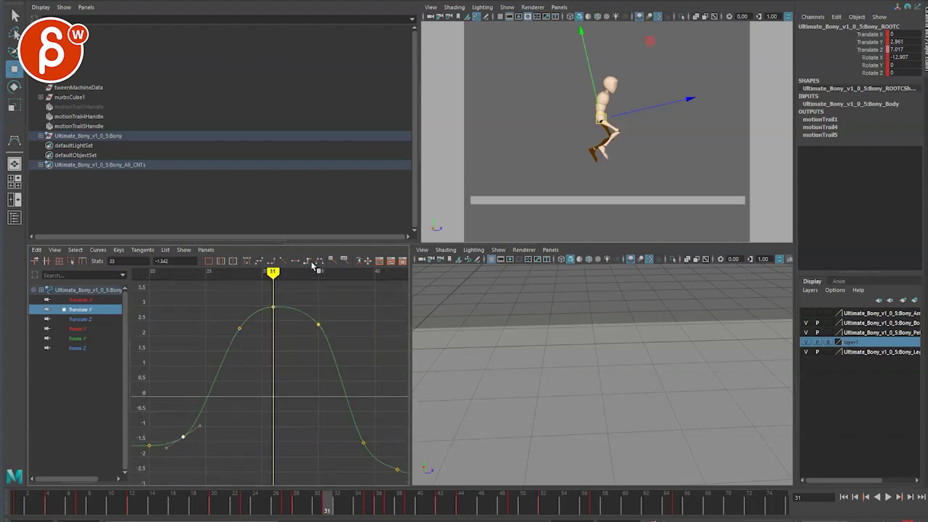
key("space")
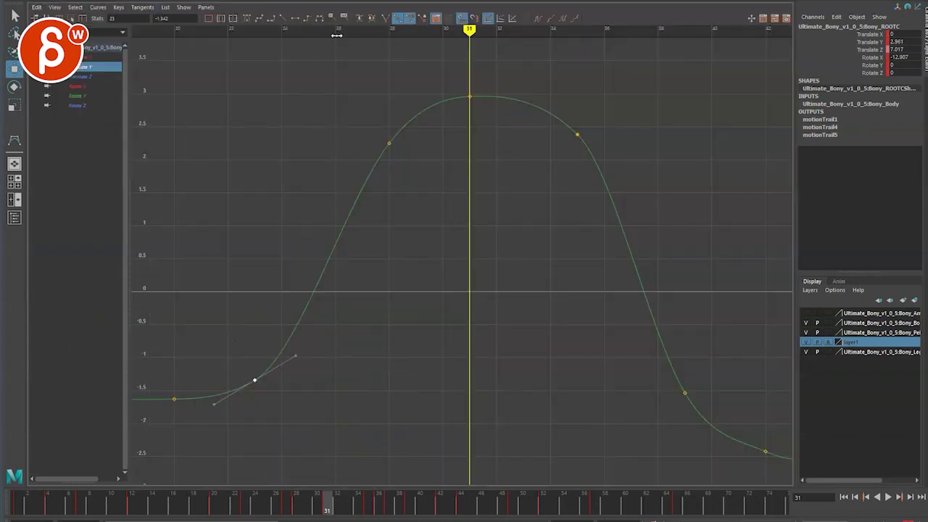
middle_click_drag(303, 352, 290, 328)
key("space")
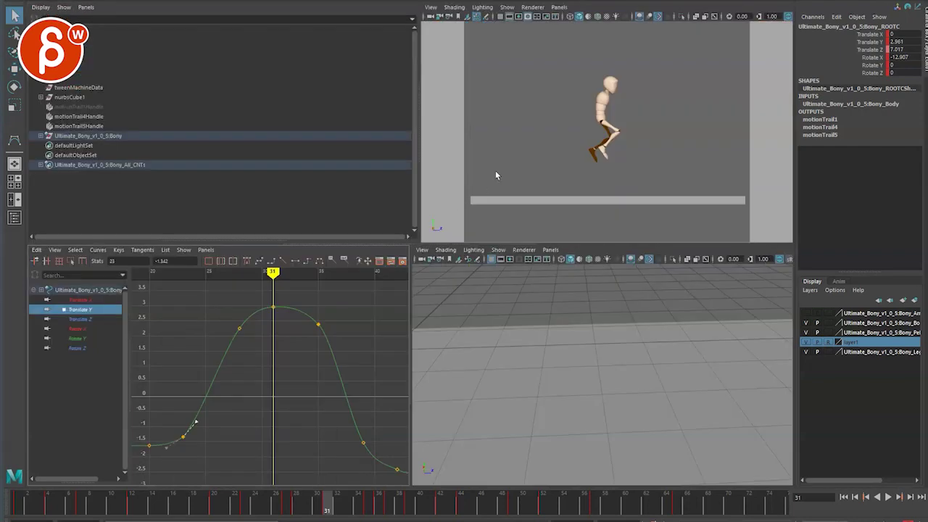
key("space")
left_click(152, 511)
key("alt+v")
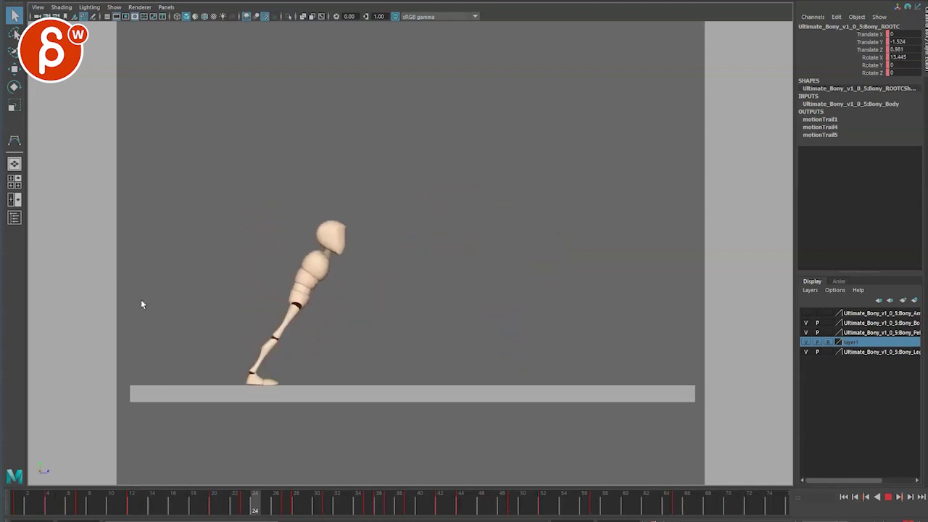
left_click(172, 506)
left_click_drag(172, 507, 268, 506)
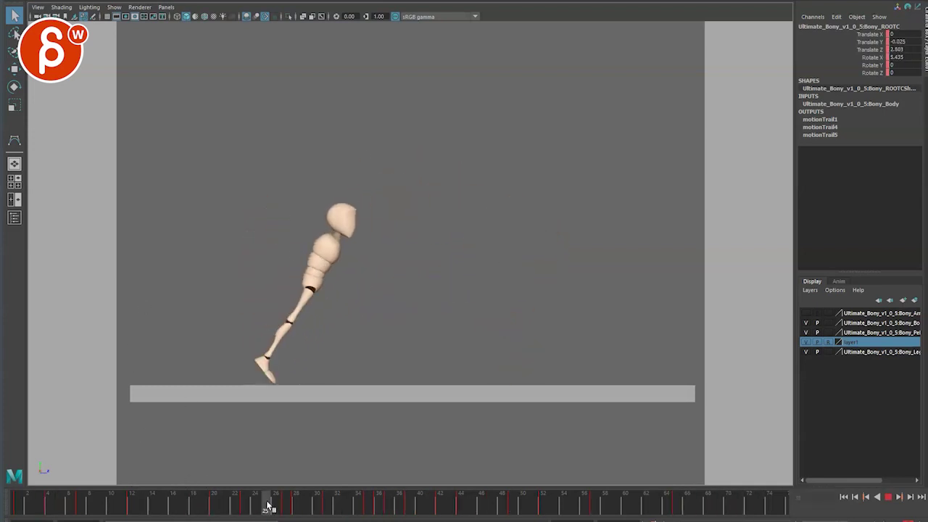
Step: Move the root's Translate Y key from frame 28 to frame 27 without changing its value
key("space")
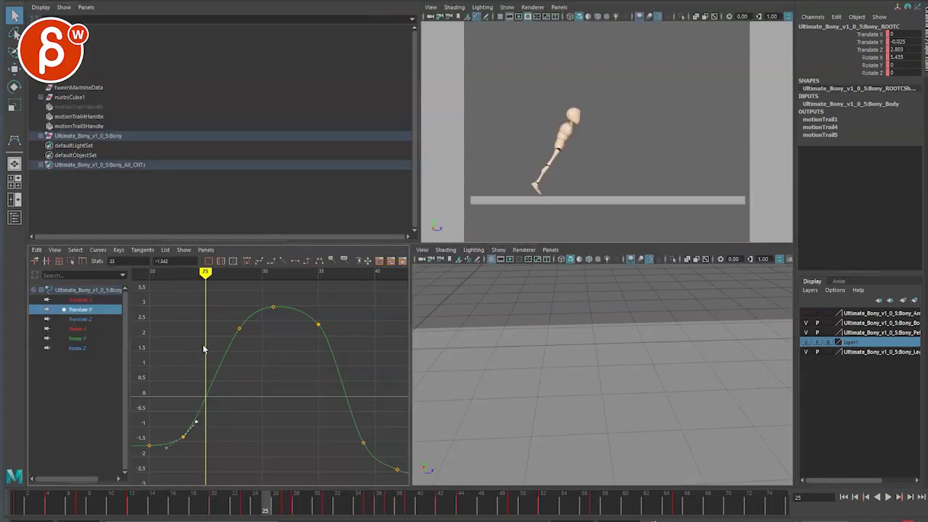
left_click(218, 361)
key("space")
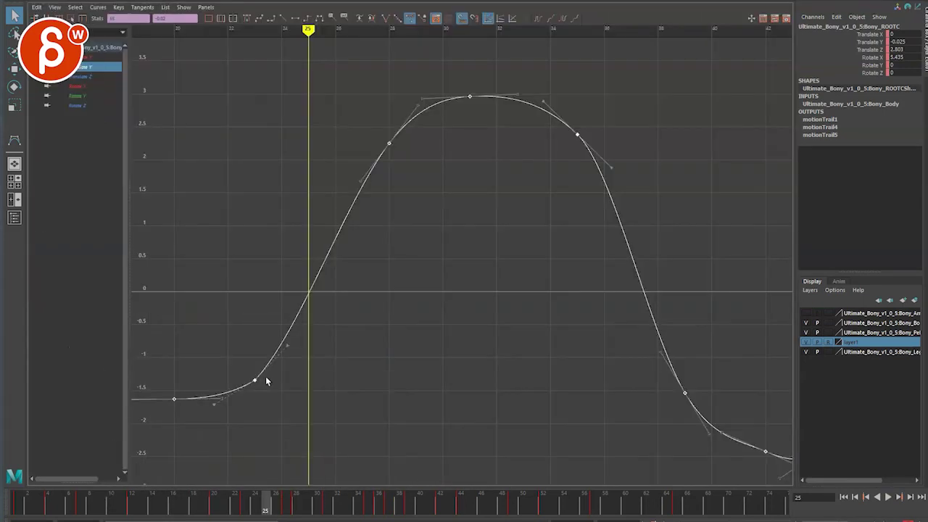
left_click(389, 144)
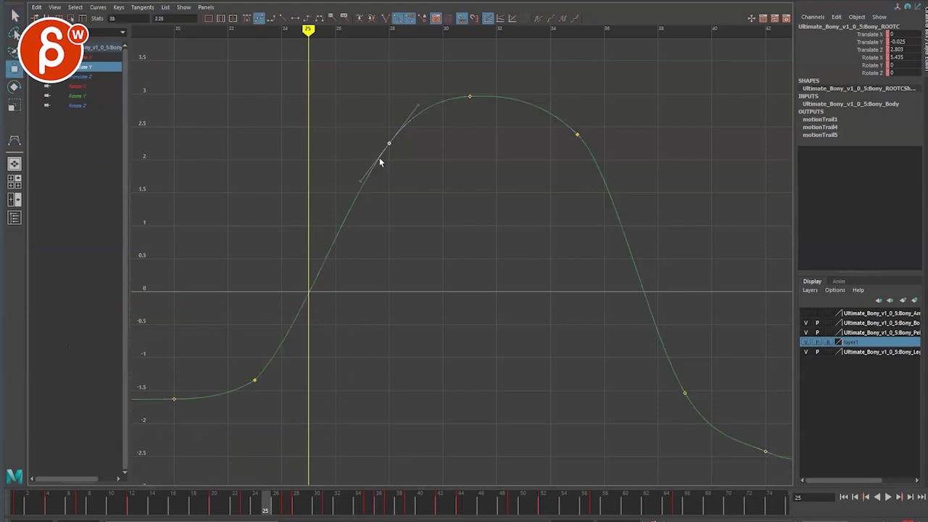
middle_click_drag(380, 119, 362, 116, "shift")
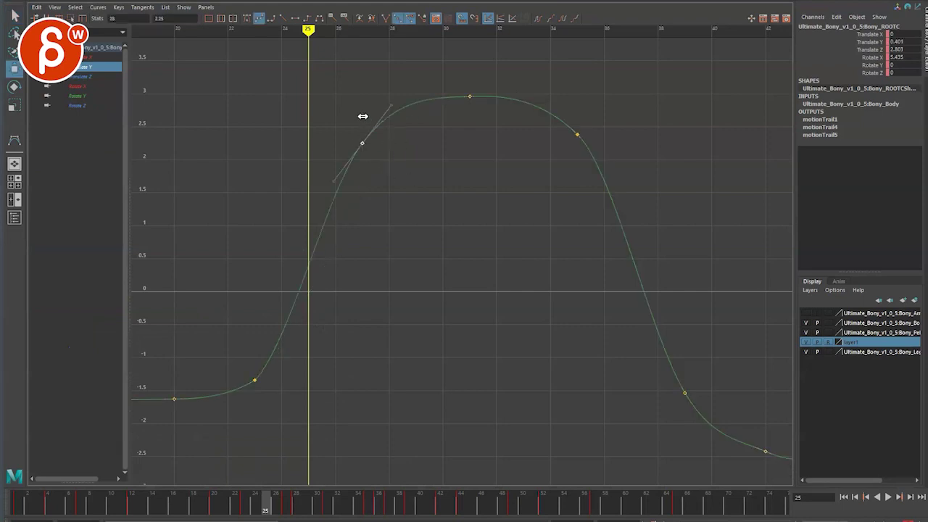
Step: Raise the Translate Y keys at frames 27 and 31 slightly, to a peak of about 3.1 at frame 31
left_click(253, 380)
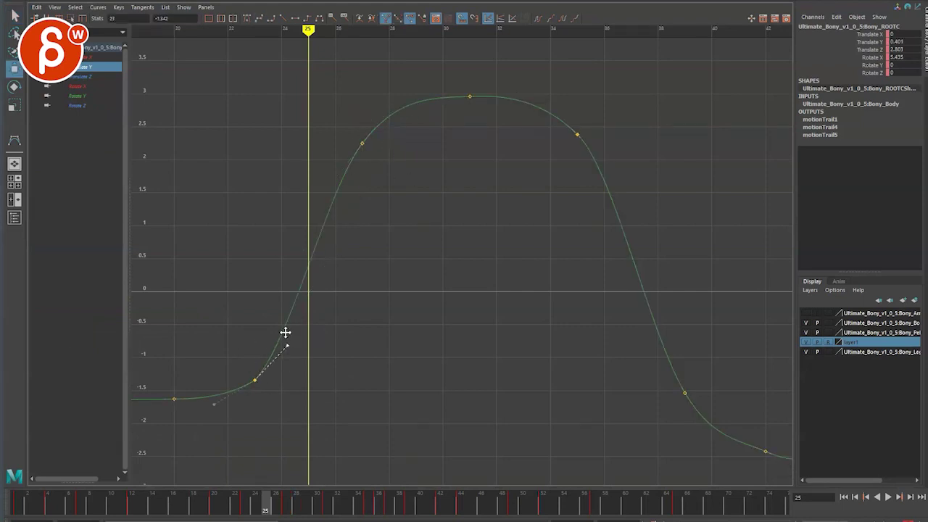
left_click(362, 143)
middle_click_drag(352, 118, 328, 120)
left_click(334, 167)
left_click_drag(457, 84, 484, 161)
middle_click_drag(484, 161, 478, 143)
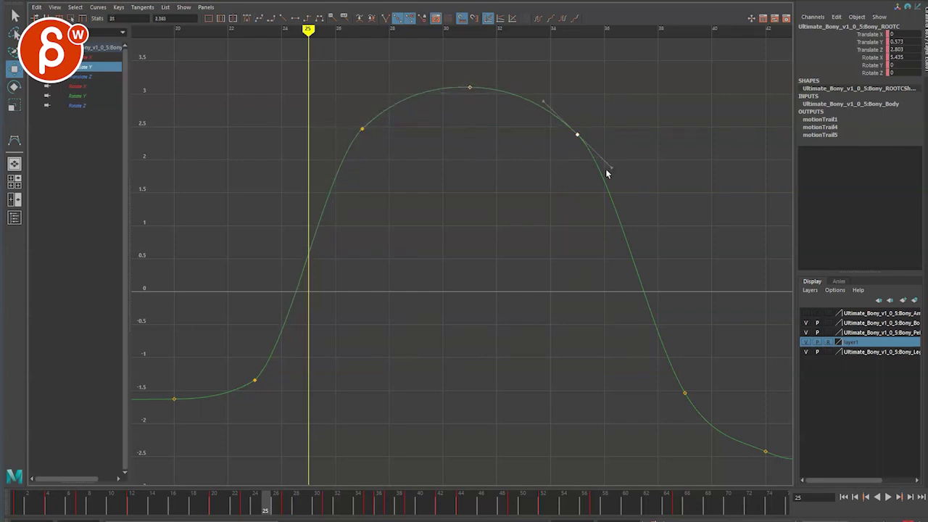
Step: Play back the jump and fine-tune the height of the root's Translate Y key at frame 27
key("space")
key("alt+v")
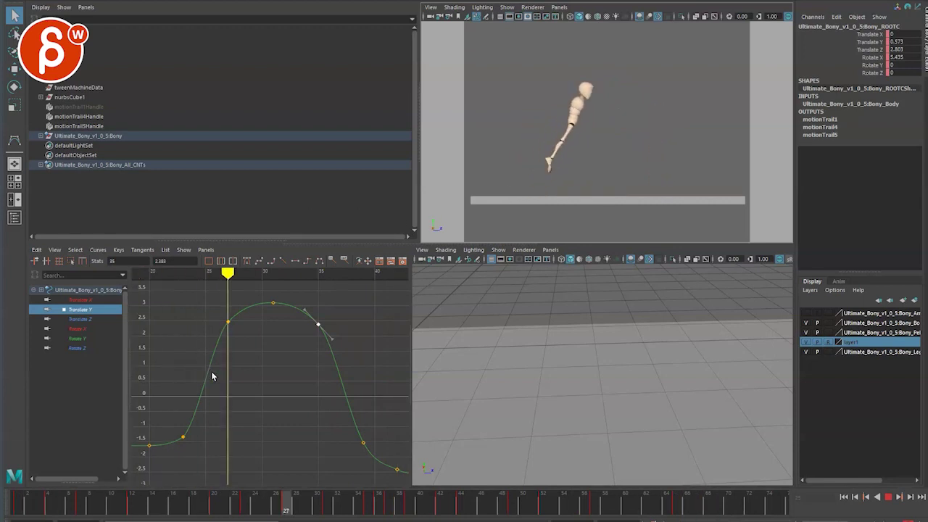
key("space")
left_click(228, 322)
key("w")
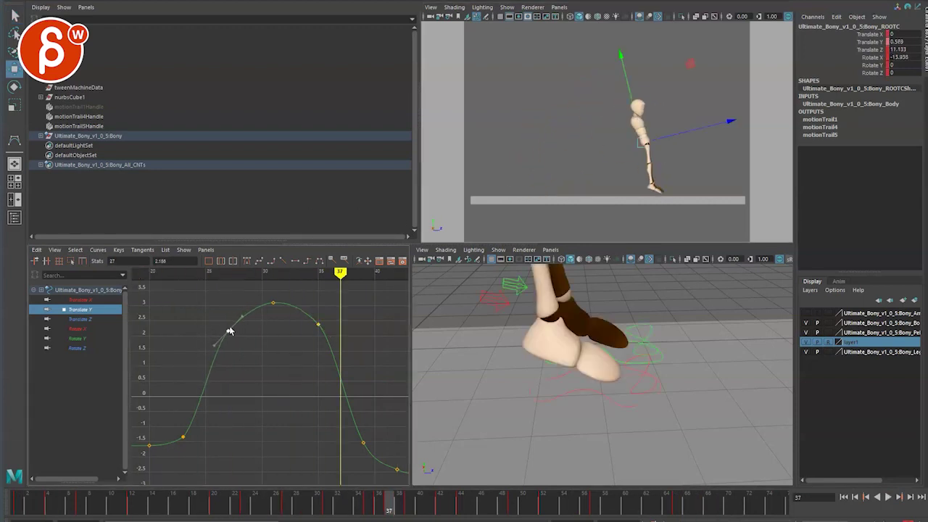
middle_click_drag(239, 313, 239, 305)
key("space")
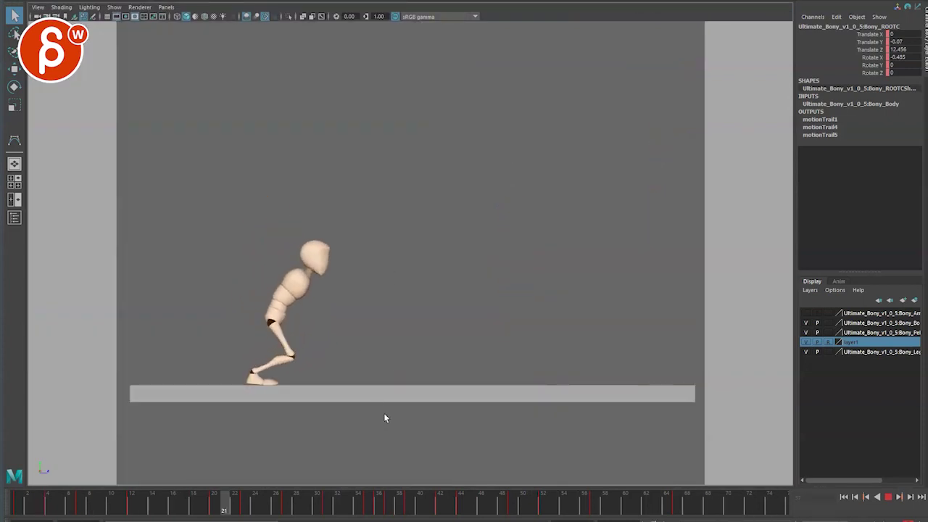
Step: Check the take-off up to frame 31 and move the root control up there, to a Translate Y of about 3.47
key("alt+v")
mouse_move(195, 508)
left_mouse_down()
mouse_move(339, 516)
mouse_move(327, 515)
left_mouse_up()
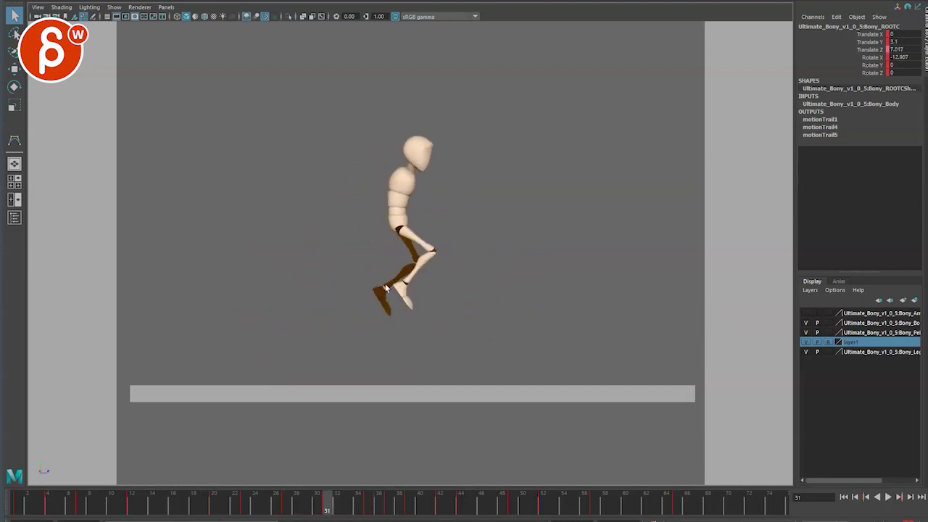
left_click_drag(400, 222, 401, 215)
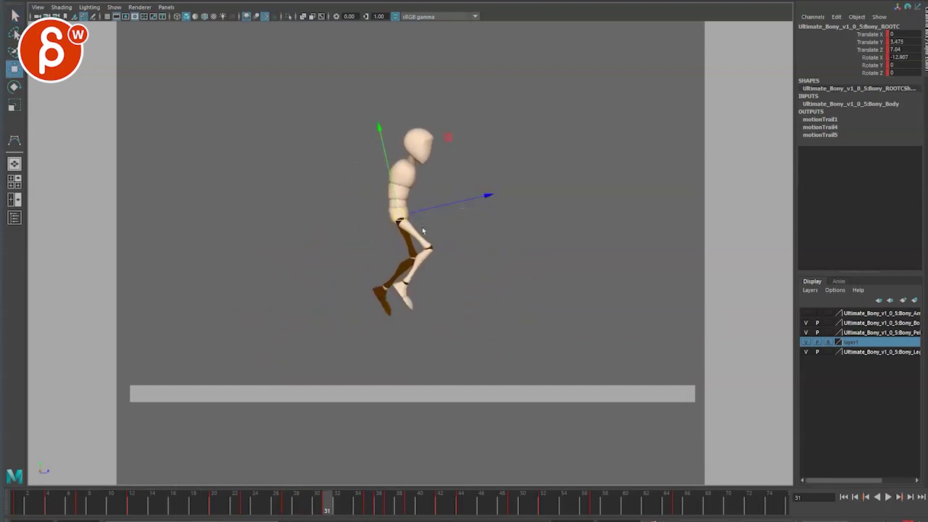
Step: Step back and forth through the flight frames around frame 31 to examine the body's arc at the peak
key("alt+comma")
key("alt+comma")
key("alt+comma")
key("alt+comma")
key("alt+period")
key("alt+period")
key("alt+period")
key("alt+period")
key("alt+period")
key("alt+period")
key("alt+period")
key("alt+period")
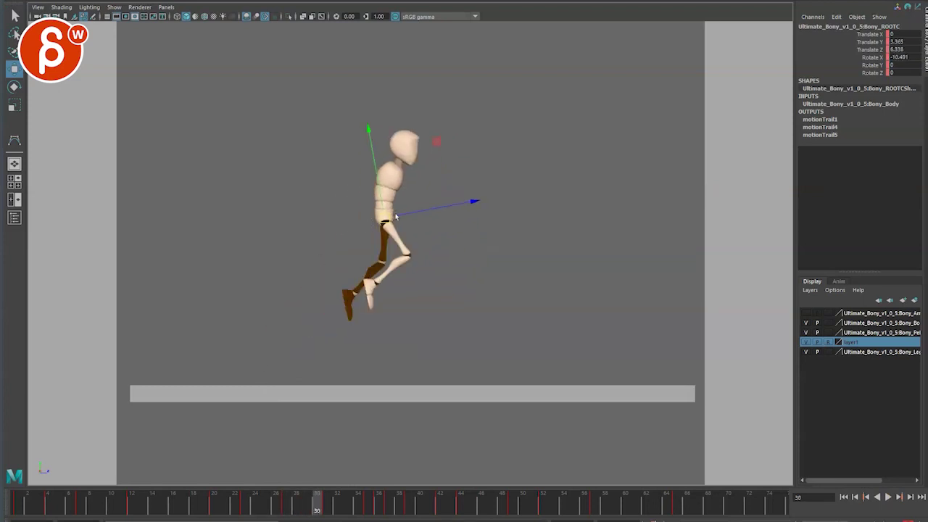
Step: Raise the root control slightly around frame 35 and check the descent between frames 34 and 37
left_click_drag(460, 237, 462, 229)
key("alt+period")
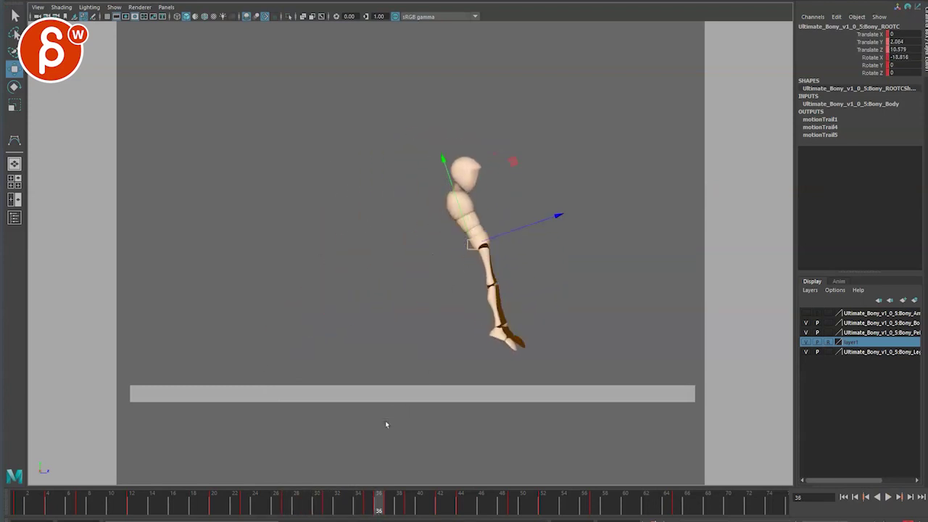
key("alt+period")
key("alt+comma")
key("alt+comma")
key("alt+comma")
key("alt+period")
key("alt+period")
Step: Rework the root's key at frame 36, easing the body's backward lean there to a Rotate X of about -15.16
right_click(377, 504)
left_click(395, 521)
key("alt+comma")
key("alt+comma")
key("alt+period")
key("alt+period")
key("alt+period")
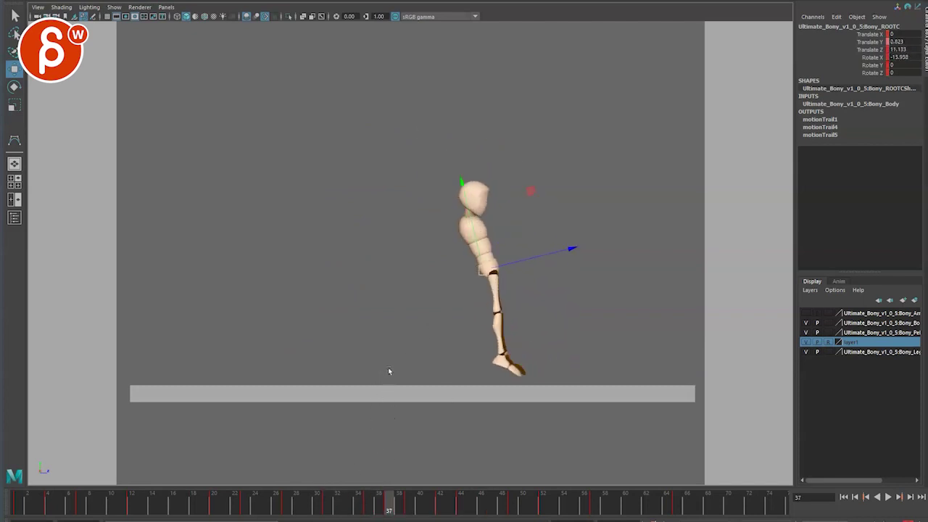
key("alt+period")
key("alt+comma")
key("alt+comma")
key("alt+comma")
key("alt+period")
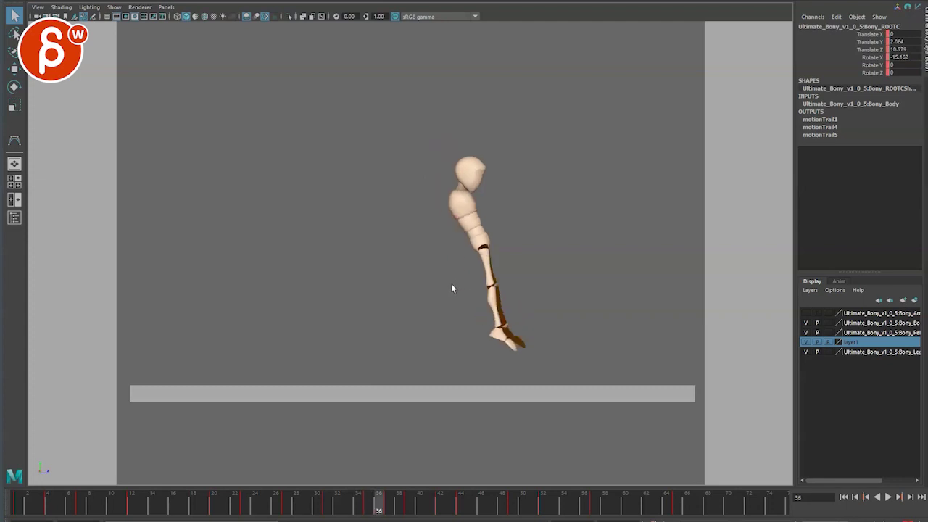
Step: Step through the landing contact between frames 35 and 38 and play back the jump to examine it
key("alt+period")
key("alt+period")
key("alt+comma")
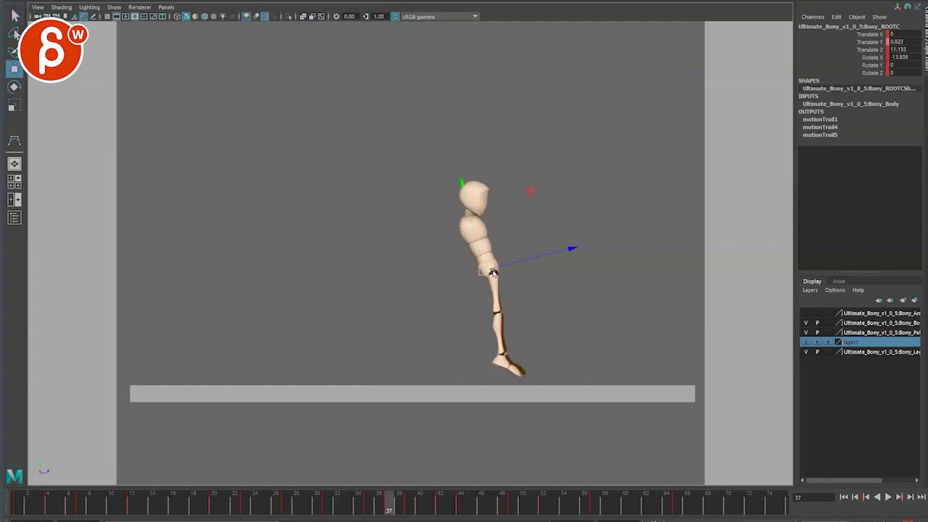
key("alt+comma")
key("alt+comma")
key("alt+period")
key("alt+period")
key("alt+period")
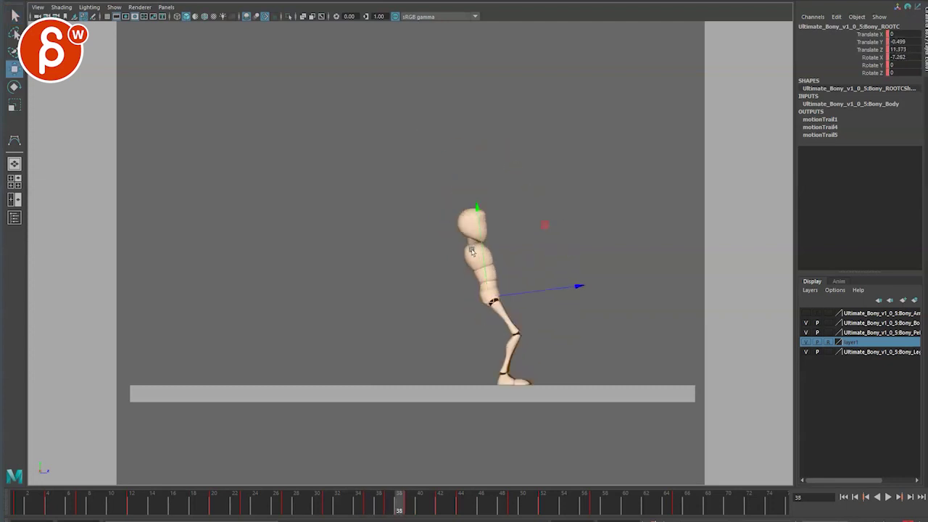
key("alt+v")
key("q")
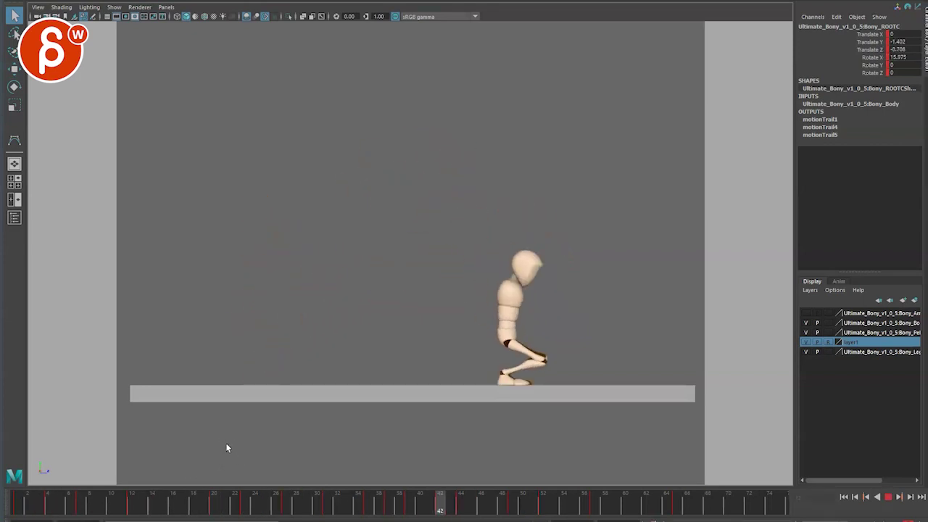
key("alt+v")
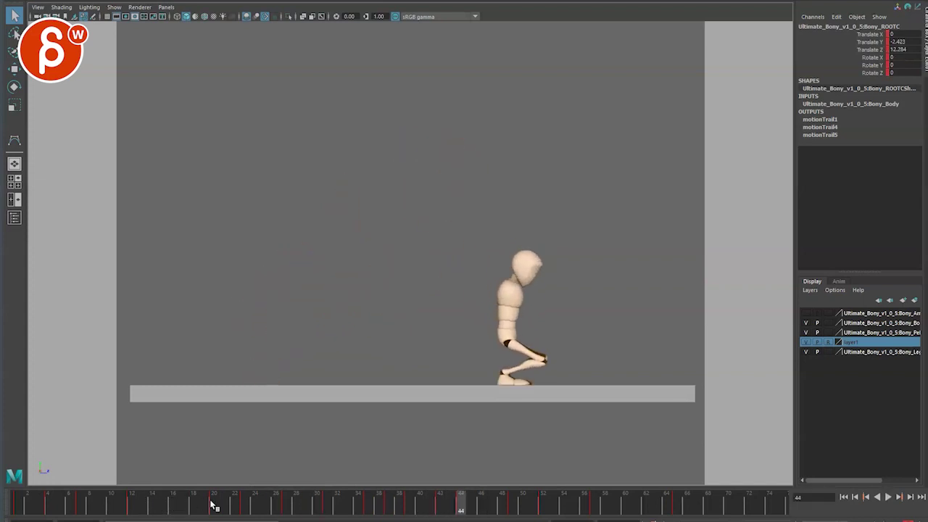
Step: Scrub through the flight, select the right foot control and lift it slightly at frame 34
left_click_drag(213, 505, 317, 510)
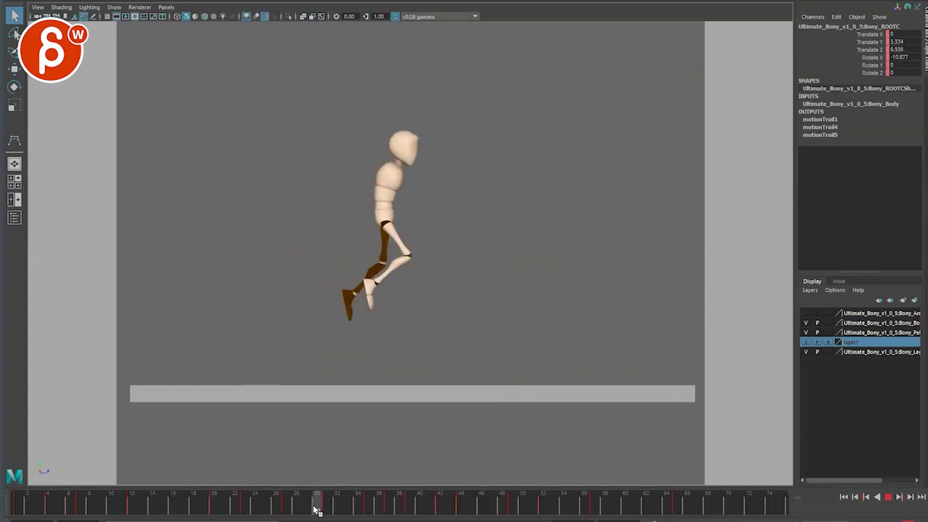
left_click(342, 298)
left_click_drag(327, 313, 366, 324)
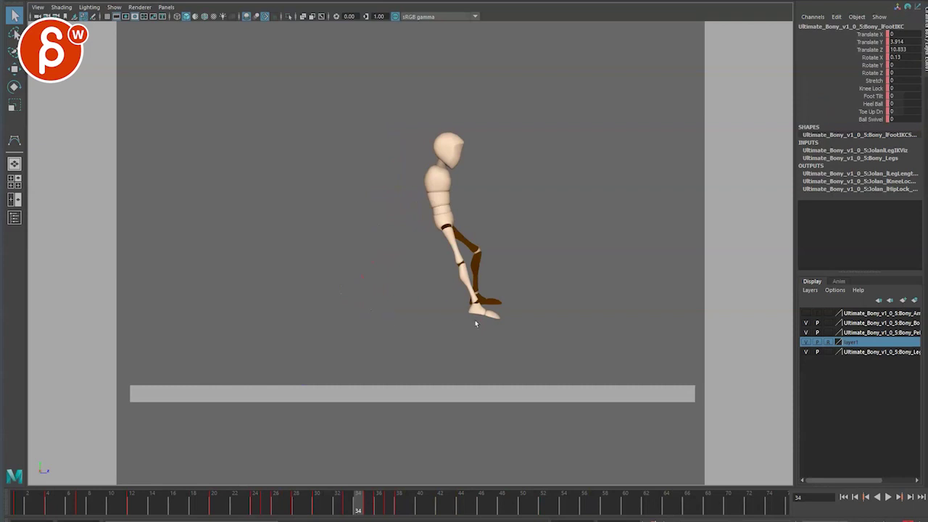
key("w")
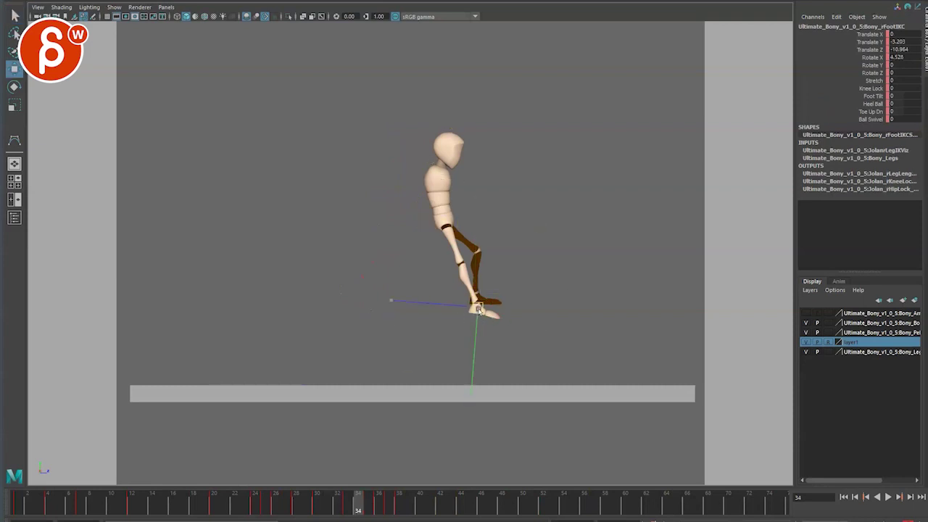
left_click_drag(473, 317, 475, 303)
key("period")
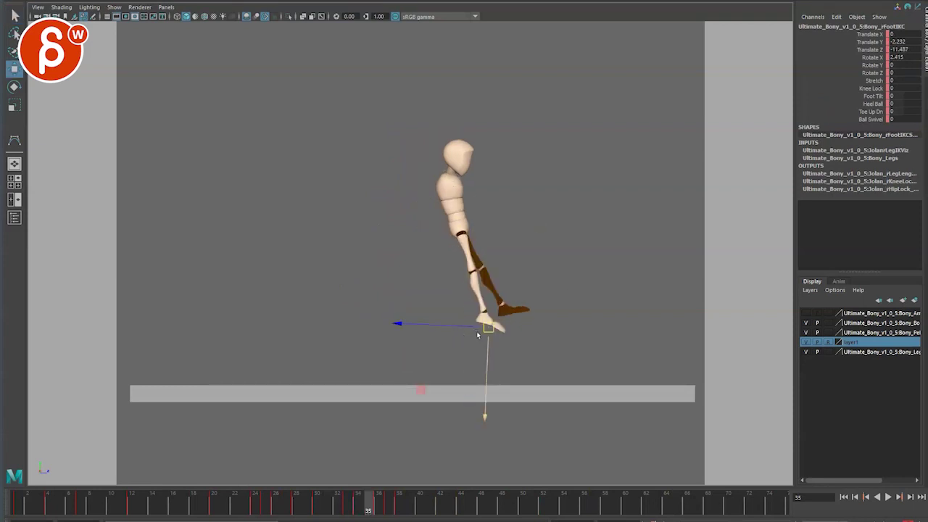
Step: Raise the right foot at frame 36 to a Translate Y of about -2.48 and rotate its toes downward
key("period")
left_click_drag(502, 355, 500, 323)
key("e")
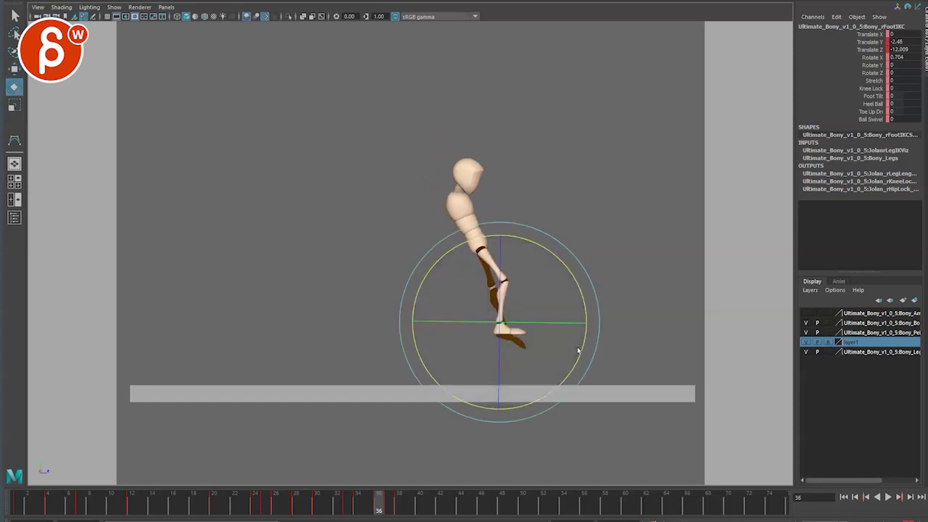
left_click_drag(579, 352, 583, 388)
Step: Raise the right foot at frame 37 to a Translate Y of about -1.1 and rotate it to a Rotate X of about 23.5
key("period")
key("w")
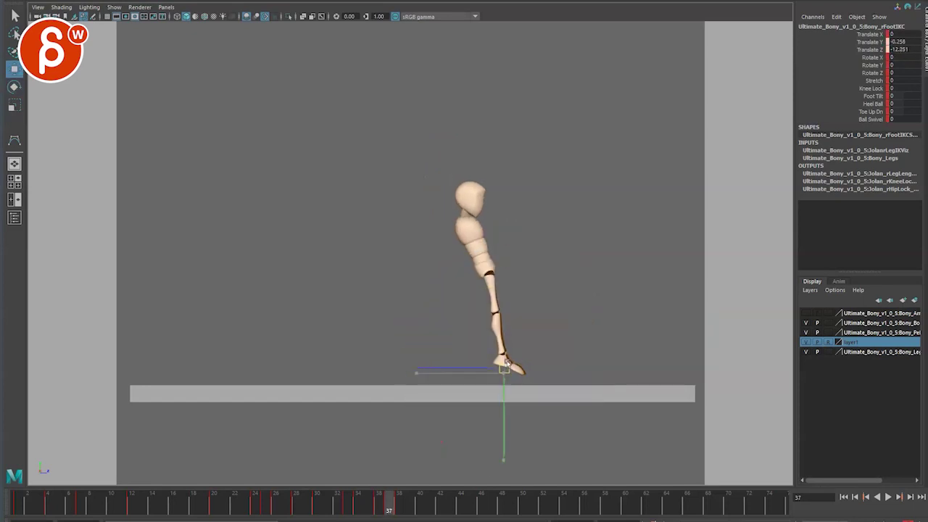
left_click_drag(508, 353, 507, 360)
key("e")
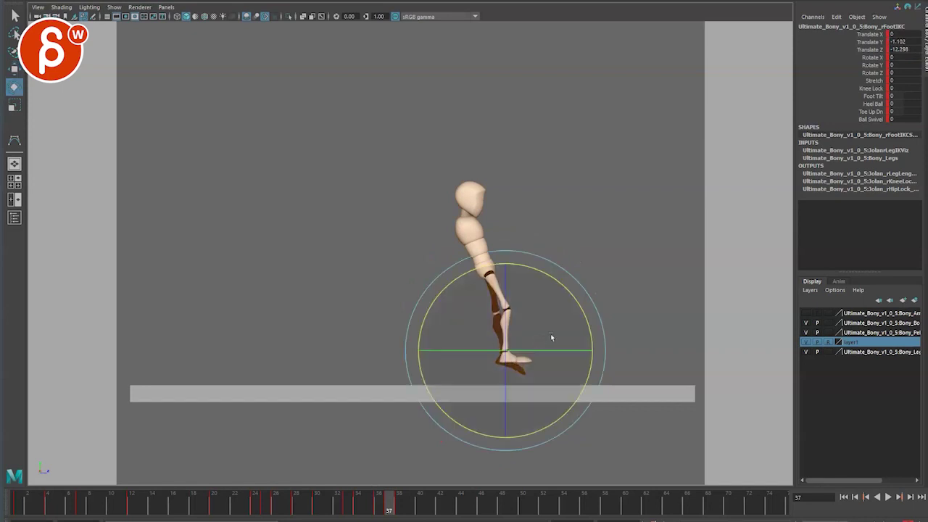
left_click_drag(574, 309, 584, 331)
Step: Place the right foot ahead of the left at landing frame 38, at a Translate Z of about -13.02, and play back the result
key("alt+v")
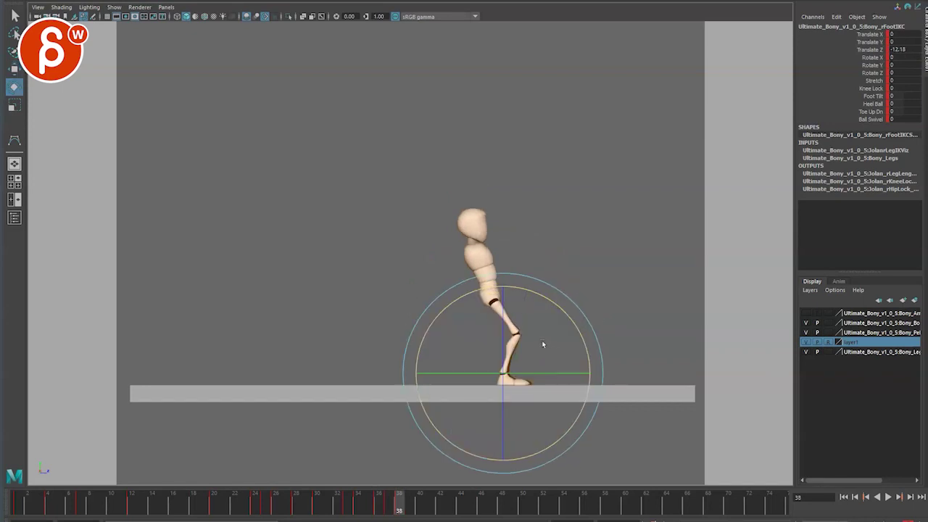
key("q")
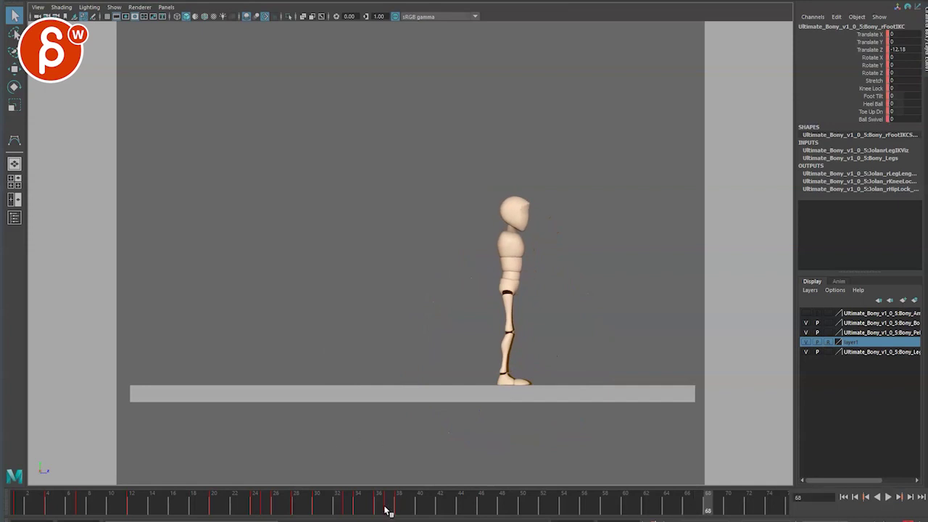
left_click(399, 505)
left_click_drag(482, 374, 482, 376)
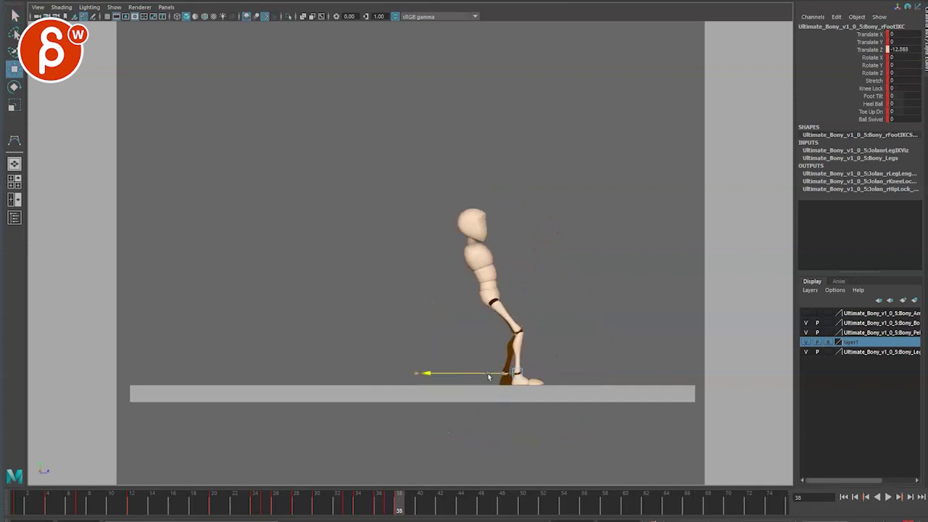
key("alt+v")
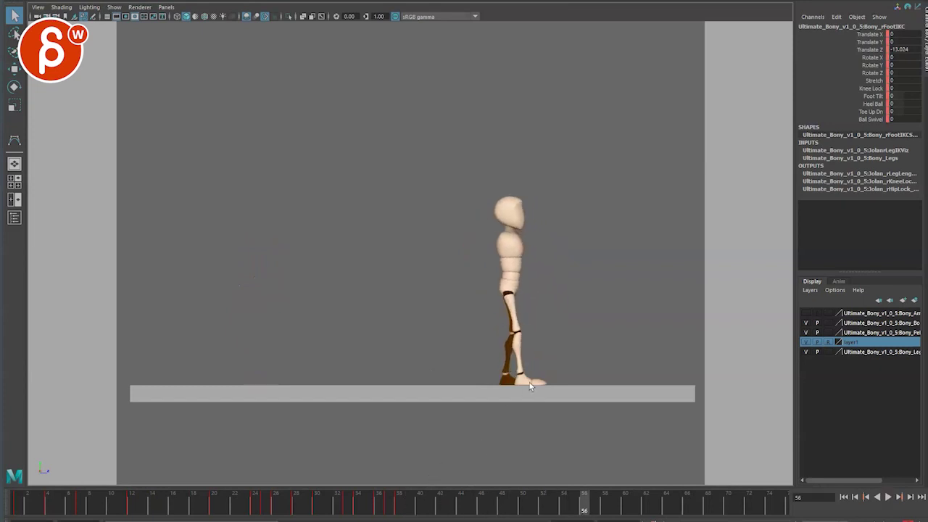
Step: Reduce the landed right foot's forward offset to a Translate Z of about -12.74, key it at frame 72 and play back the jump
key("w")
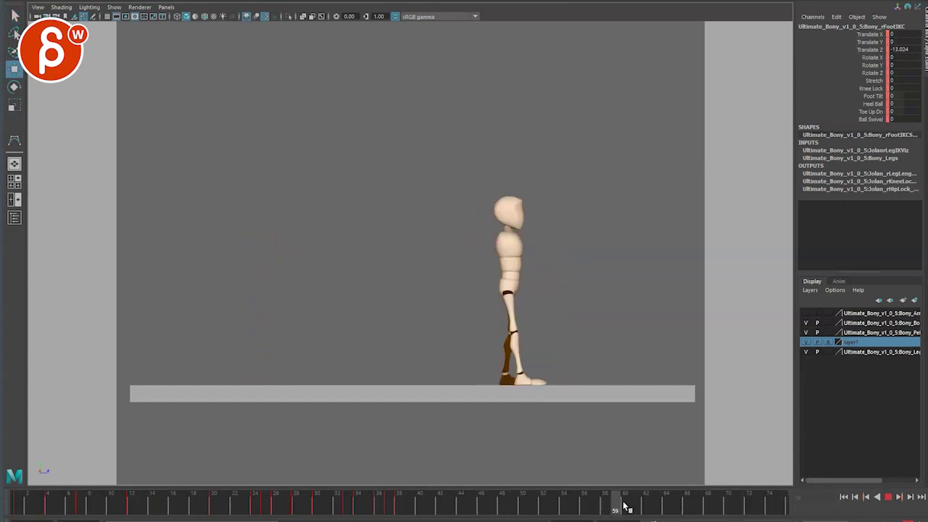
key("alt+v")
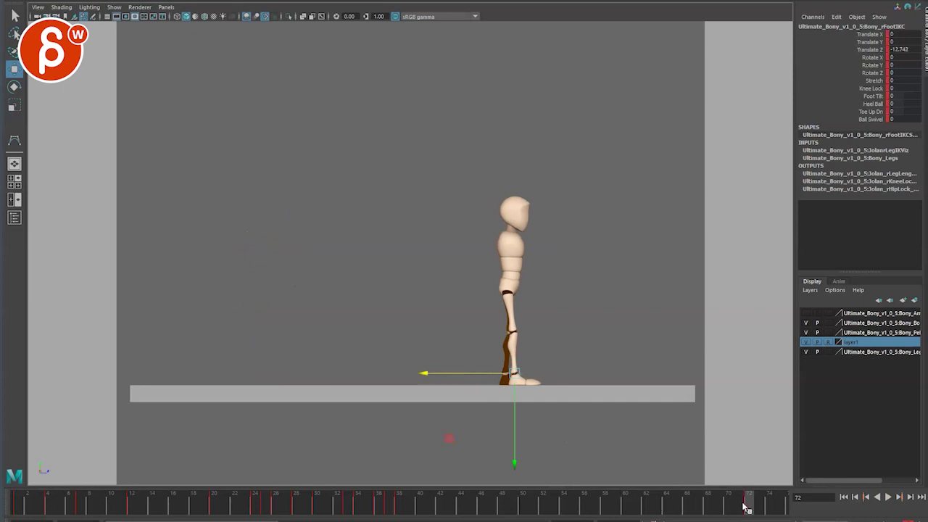
key("alt+v")
key("alt+v")
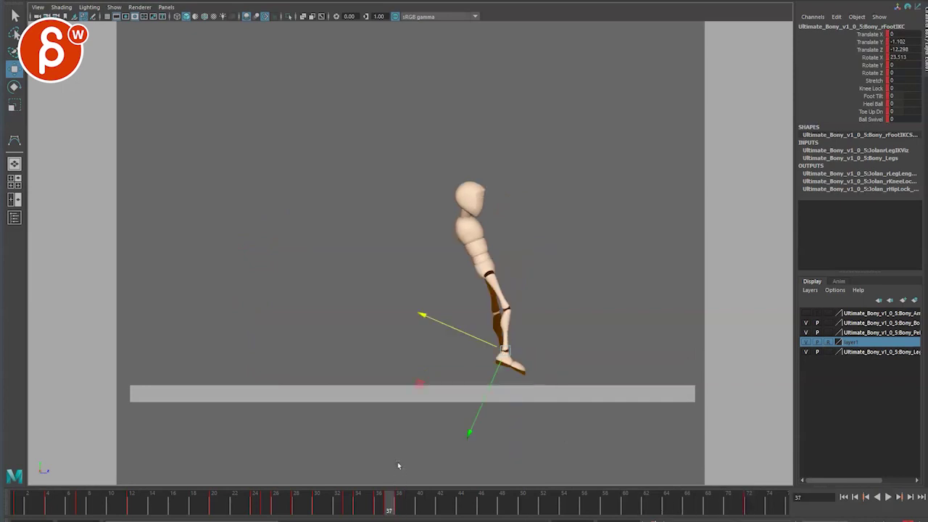
key("q")
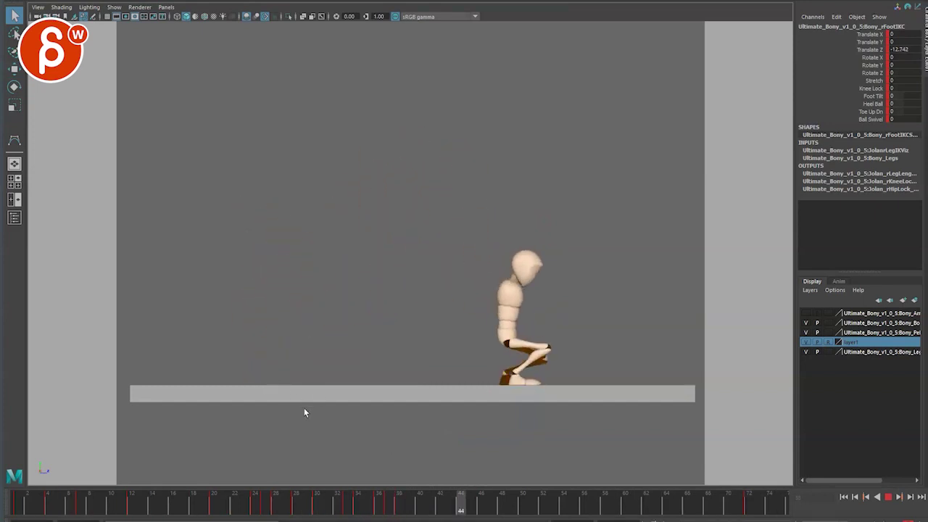
Step: Select the spine controls and zero their Rotate X, Y and Z at frame 24
left_click_drag(211, 508, 287, 500)
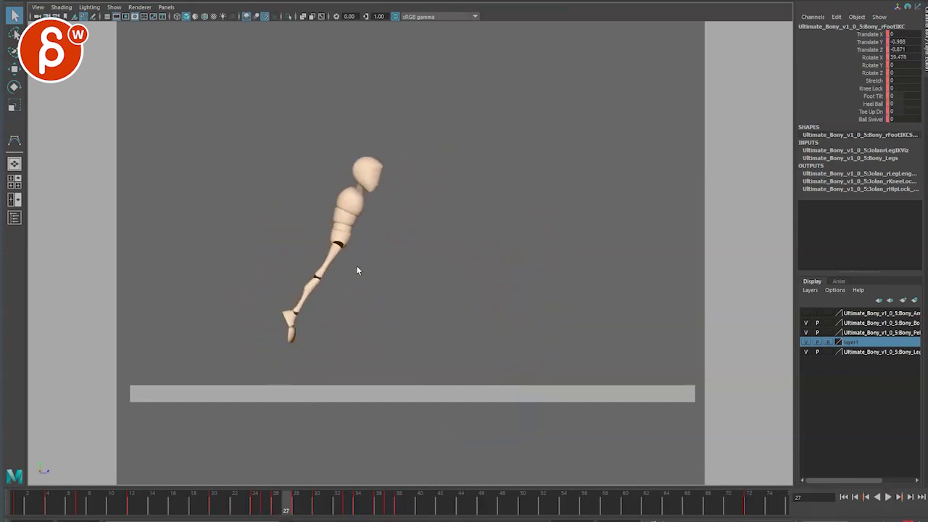
left_click(323, 225)
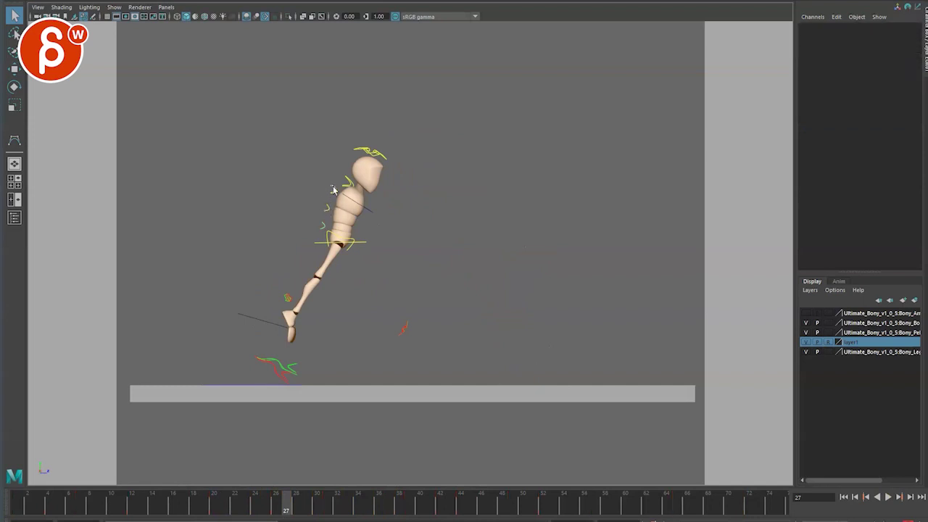
left_click(333, 190)
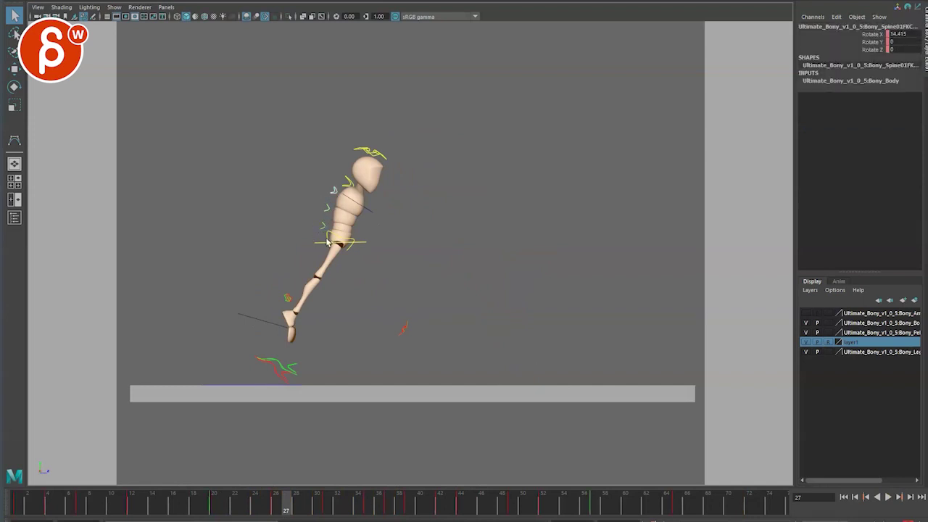
left_click(214, 502)
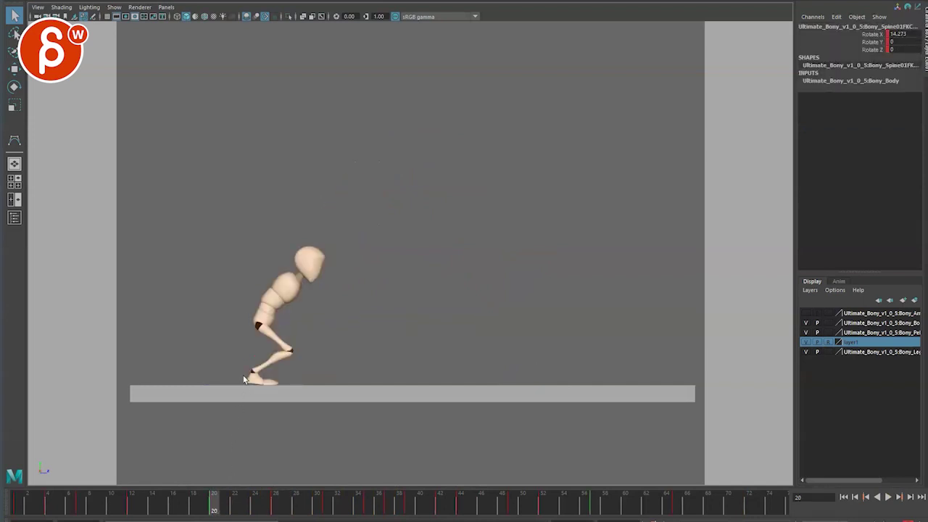
key("alt+period")
key("alt+period")
key("alt+period")
key("alt+period")
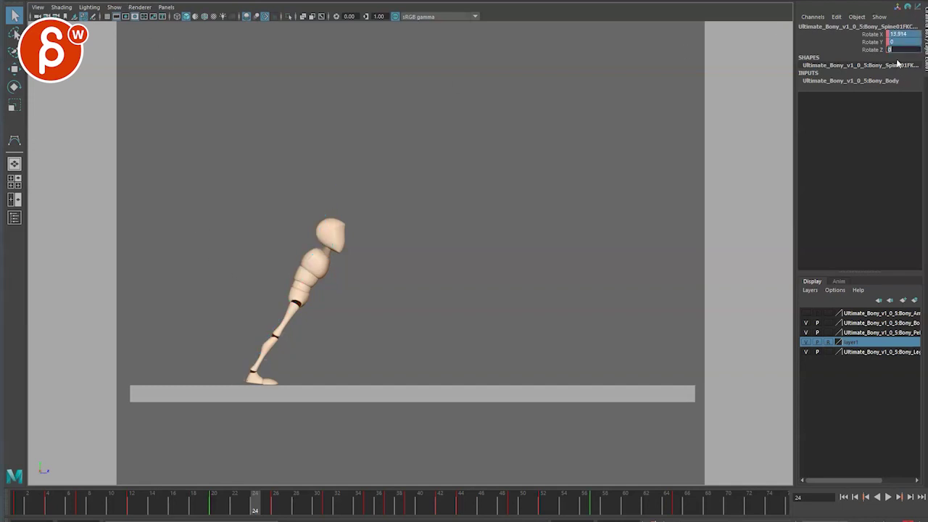
key("Return")
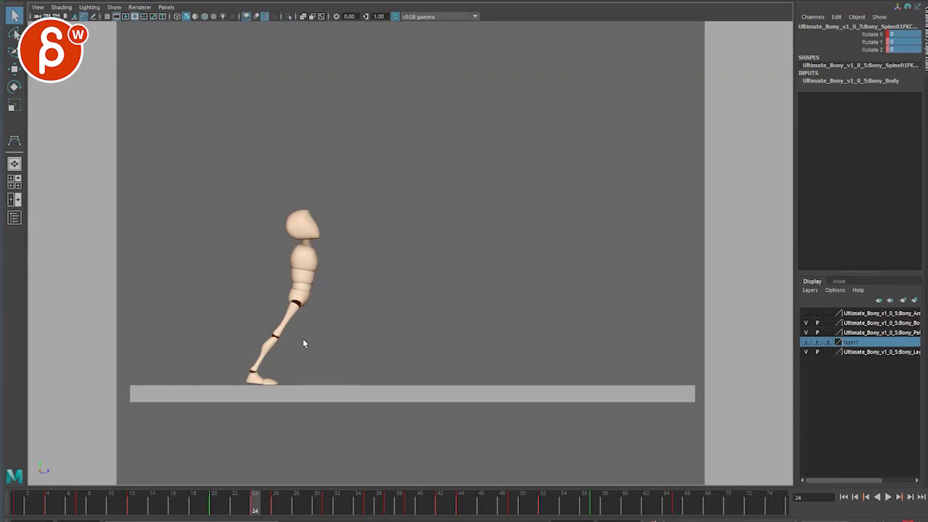
Step: Rotate the root forward at frame 24 to a Rotate X of about 25.57 and check the frames back to 20
left_click(335, 334)
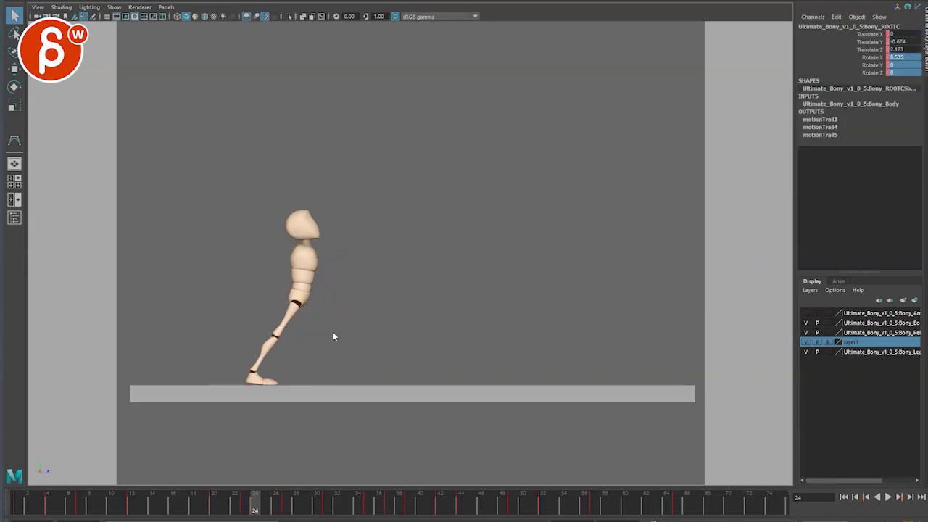
key("e")
left_click_drag(370, 261, 383, 276)
key("q")
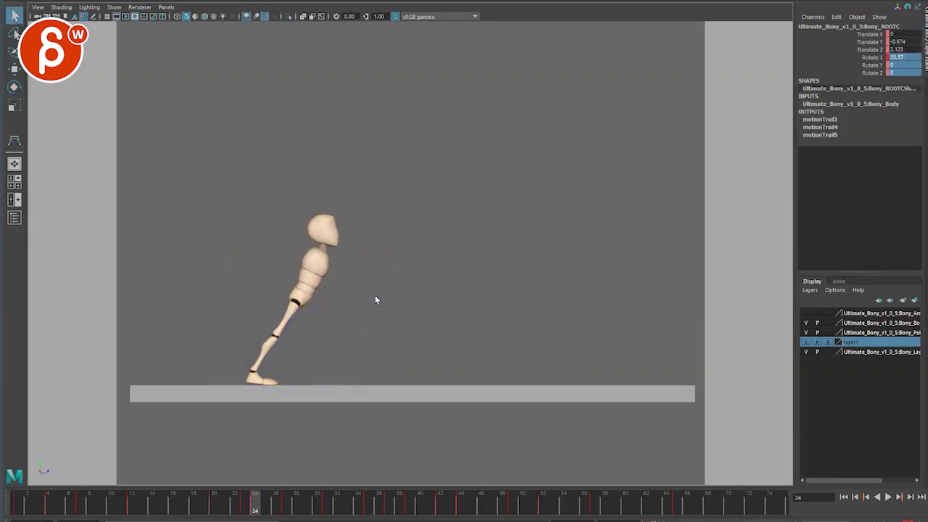
key("alt+comma")
key("alt+period")
key("alt+comma")
key("alt+comma")
key("alt+comma")
key("alt+comma")
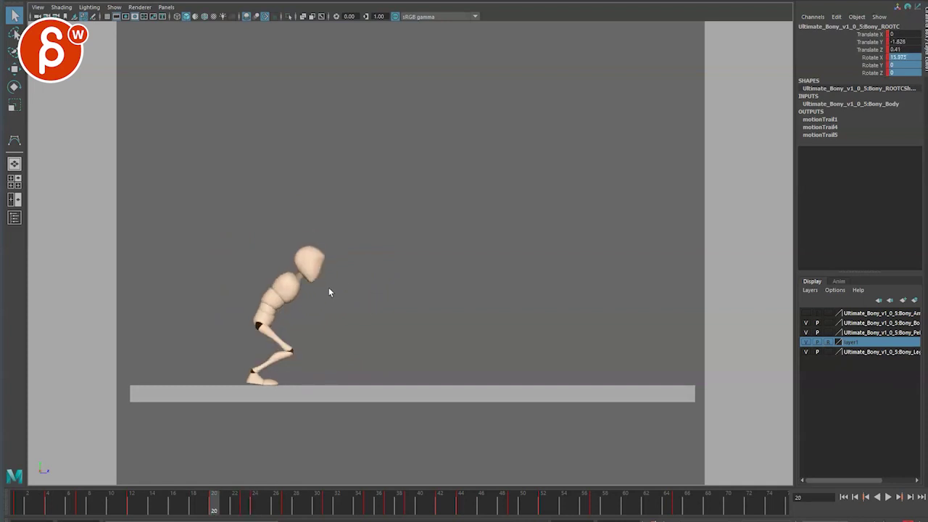
Step: Rotate the root further forward at frame 23 and check the push-off from frame 20 onward
key("alt+period")
key("alt+period")
key("alt+period")
key("e")
left_click_drag(349, 262, 369, 276)
key("alt+comma")
key("alt+comma")
key("alt+comma")
key("alt+period")
key("alt+period")
key("alt+period")
key("alt+period")
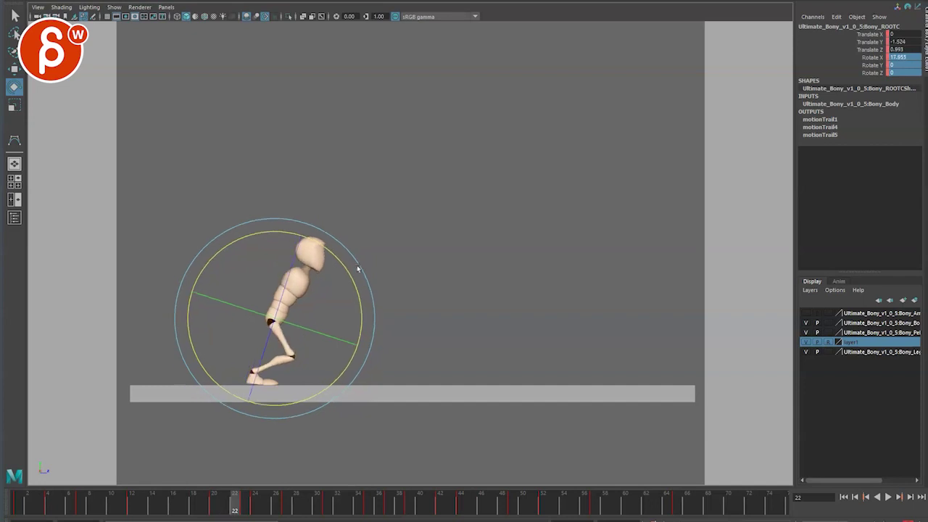
Step: Select the spine controls at frame 27 and set their Rotate X, Y and Z to 0
key("alt+period")
key("alt+period")
key("alt+period")
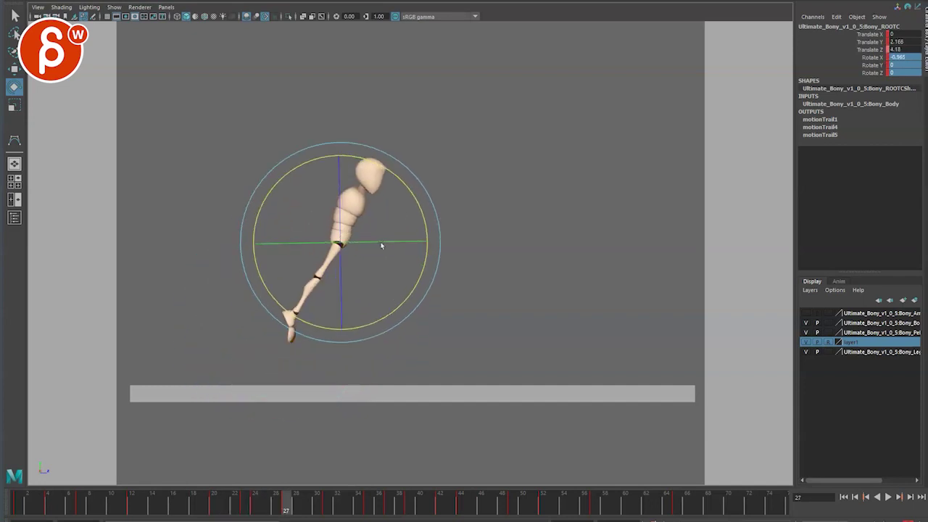
key("q")
left_click(323, 224)
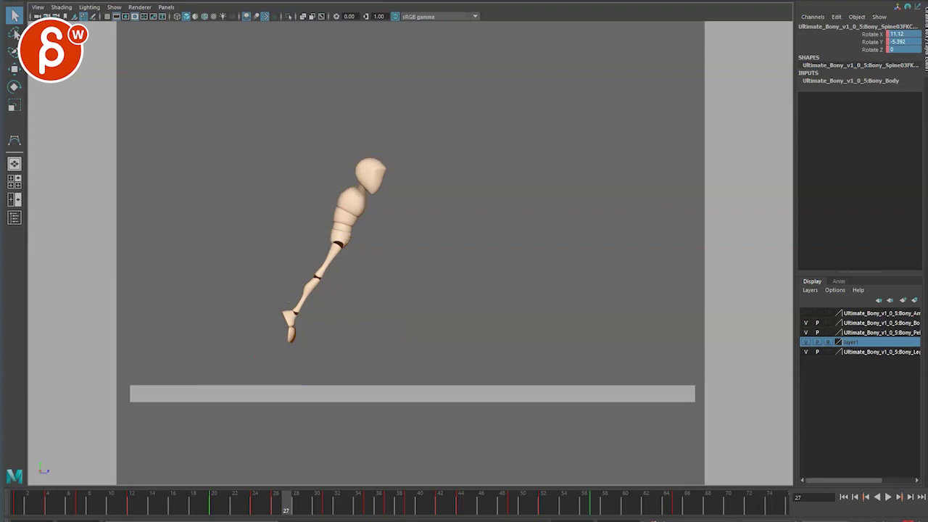
type("0")
key("Return")
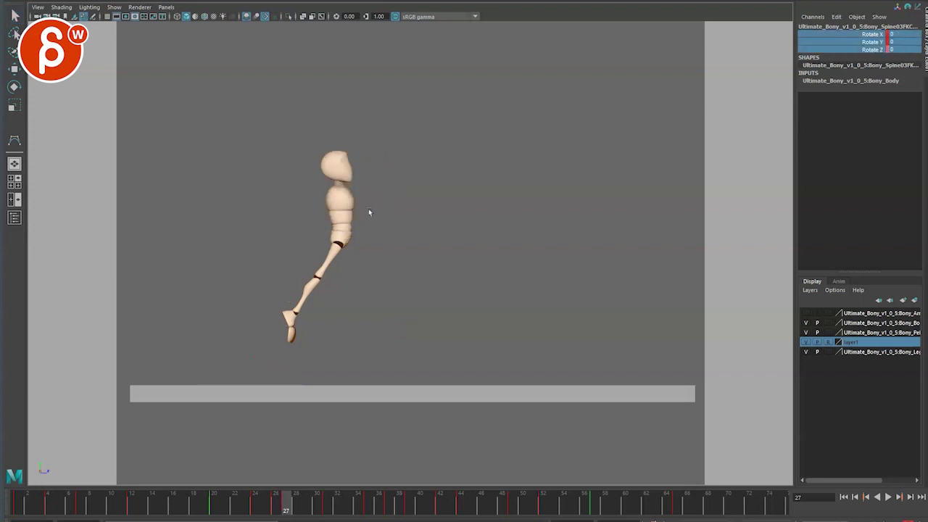
Step: Rotate the root forward at frame 27 to a Rotate X of about 26.99 and check the neighbouring frames
key("q")
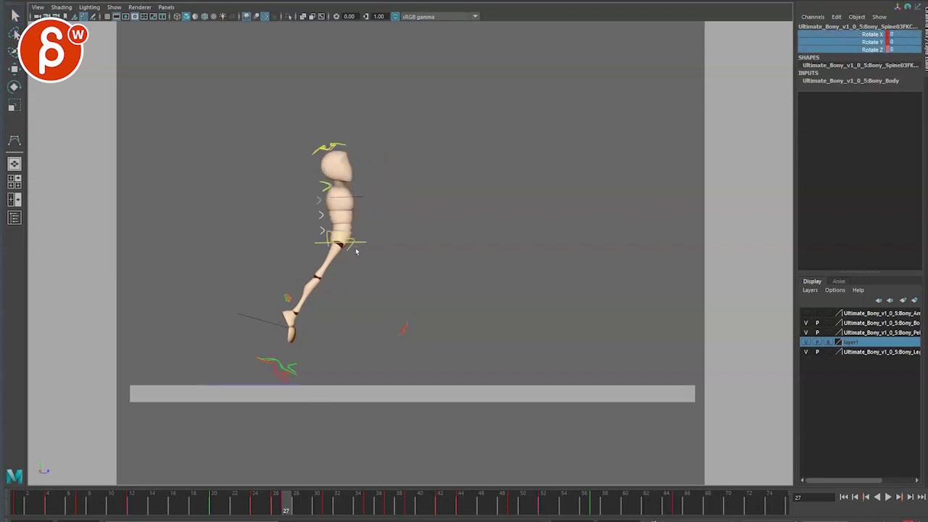
left_click(366, 251)
key("e")
left_click_drag(399, 179, 417, 217)
key("q")
key("comma")
key("comma")
key("alt+period")
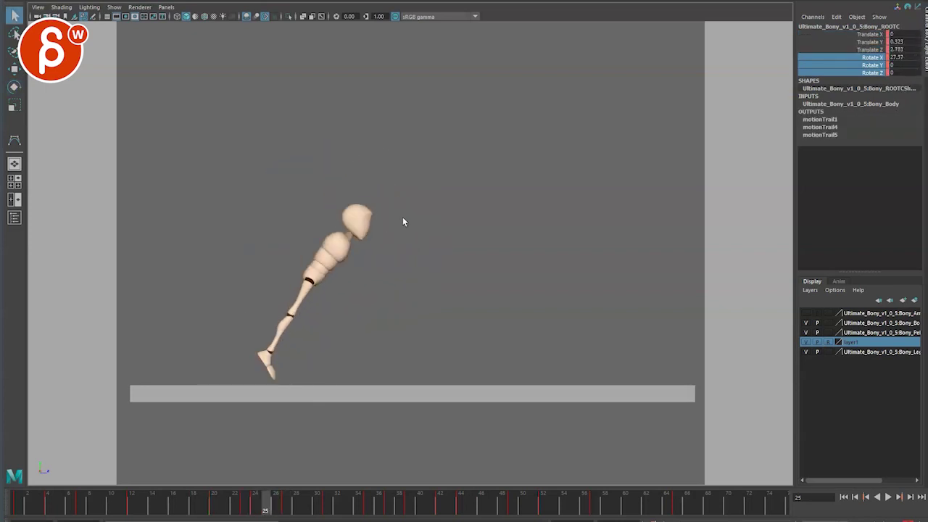
key("alt+period")
key("alt+period")
key("alt+comma")
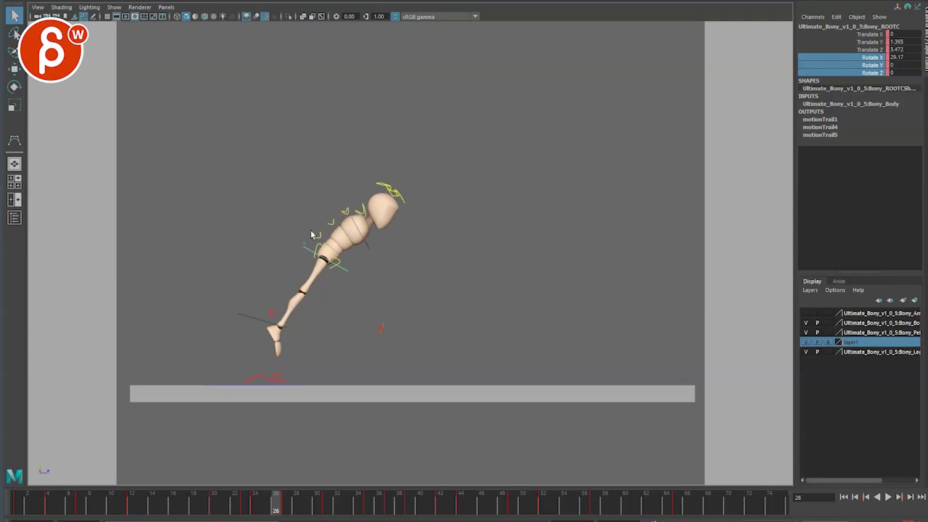
Step: Select the spine controls, delete their key at frame 26 and step through the surrounding take-off frames
left_click(319, 239)
left_click(346, 213)
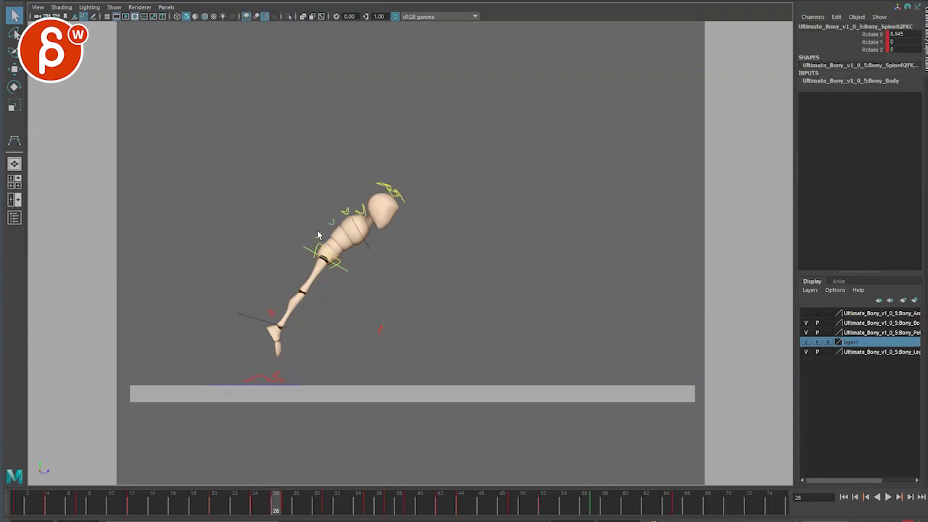
right_click(275, 513)
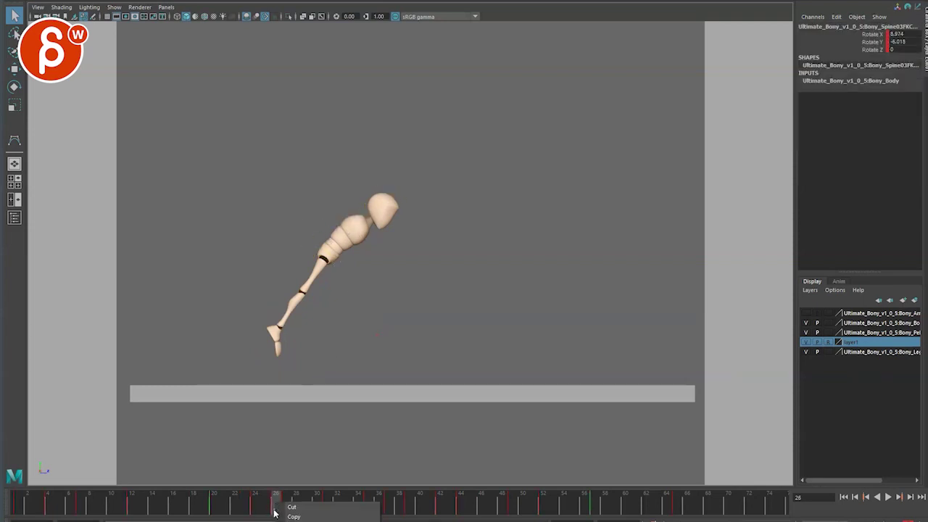
left_click(294, 521)
key("alt+comma")
key("alt+comma")
key("alt+period")
key("alt+period")
key("alt+period")
key("alt+period")
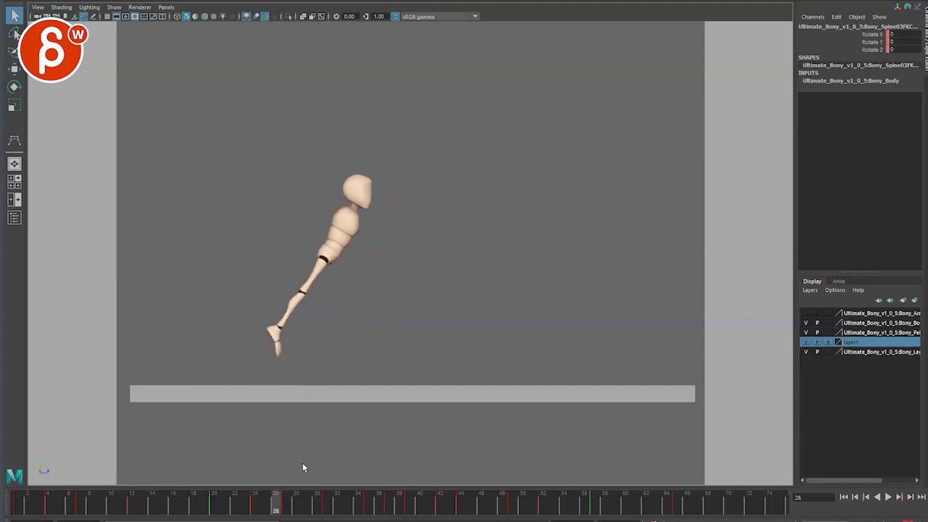
Step: Bend the spine controls slightly backward at frame 27 to a Rotate X of about -1.987 and check the frames up to 31
key("alt+comma")
key("e")
left_click_drag(412, 147, 415, 148)
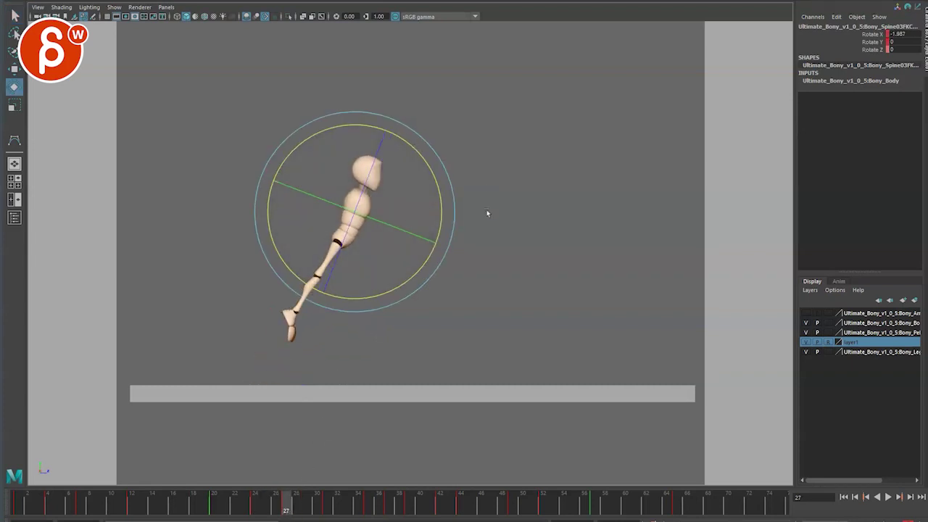
key("alt+period")
key("alt+period")
key("alt+period")
key("alt+period")
key("alt+period")
key("alt+comma")
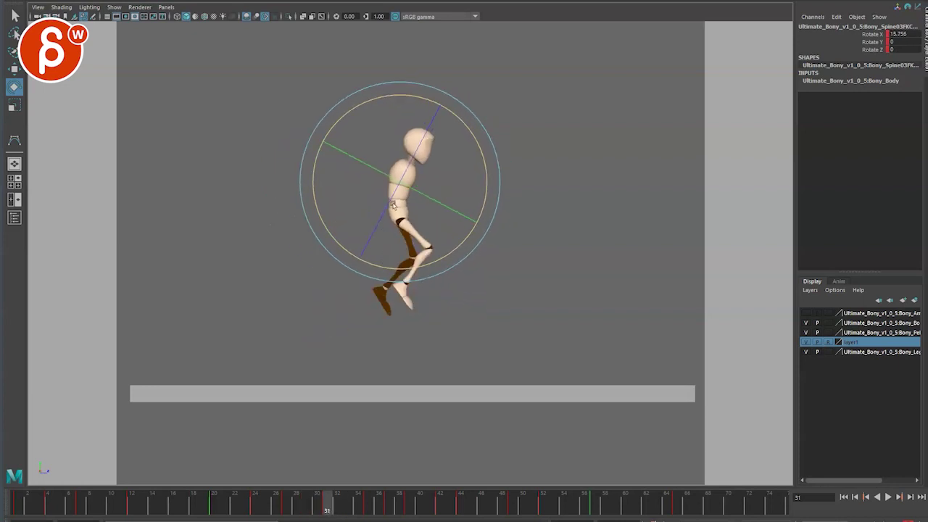
Step: Compare the mid-air frames after 31, and rotate the spine controls backward at frame 31
key("alt+period")
key("alt+period")
key("alt+period")
key("alt+period")
key("alt+comma")
key("alt+comma")
key("alt+comma")
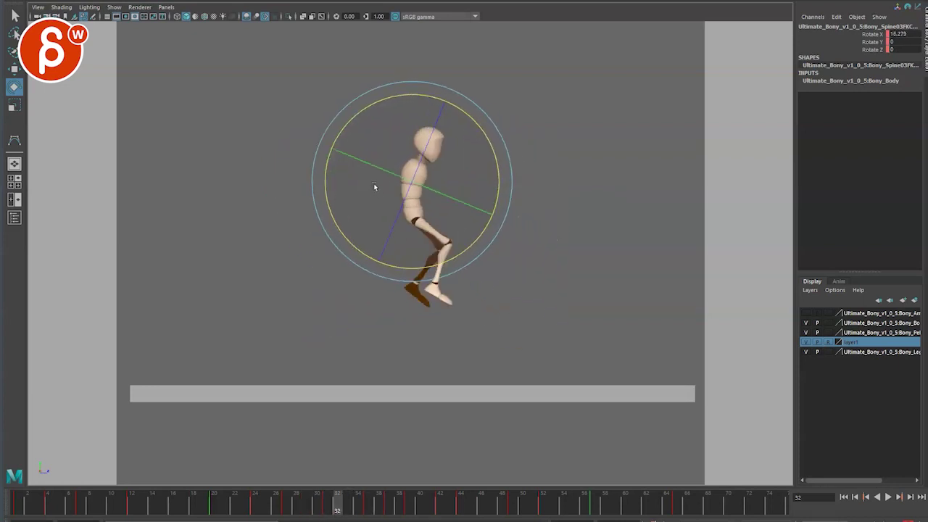
key("alt+comma")
key("q")
key("e")
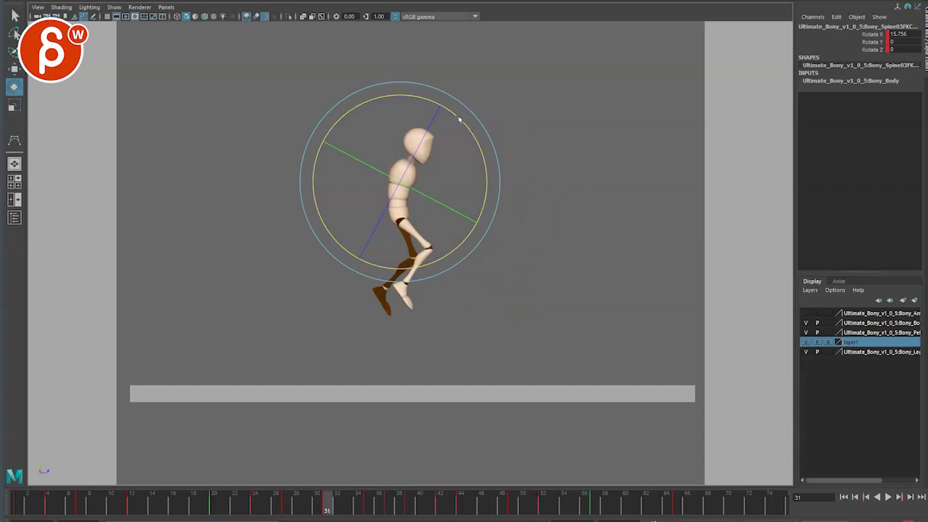
left_click_drag(460, 120, 400, 127)
key("q")
Step: Select the root and step back and forth through the frames from mid-air to landing to examine the body arc
left_click(377, 218)
key("e")
key("q")
key("alt+period")
key("alt+period")
key("alt+period")
key("alt+period")
key("alt+period")
key("alt+period")
key("alt+period")
key("alt+period")
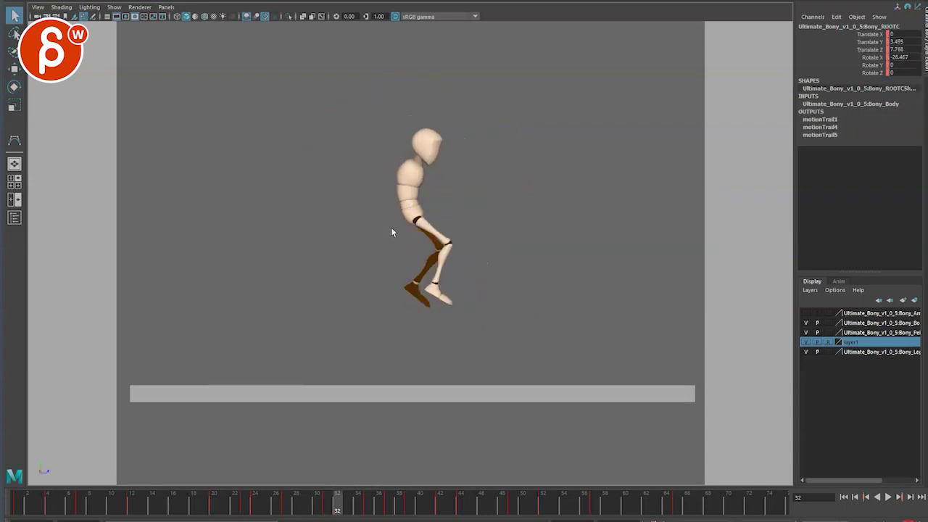
key("alt+comma")
key("alt+comma")
key("alt+comma")
key("alt+comma")
key("alt+comma")
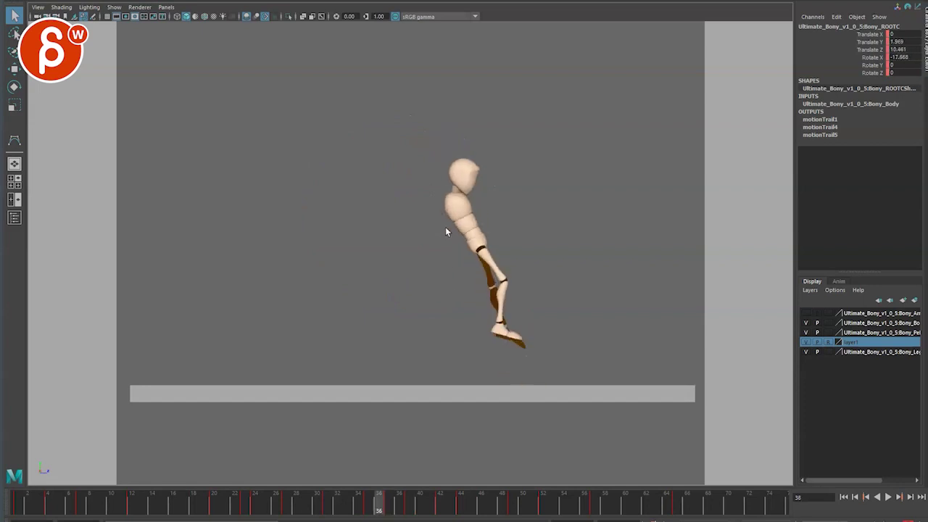
key("alt+period")
key("alt+period")
key("alt+period")
key("alt+period")
key("alt+comma")
key("alt+comma")
key("alt+comma")
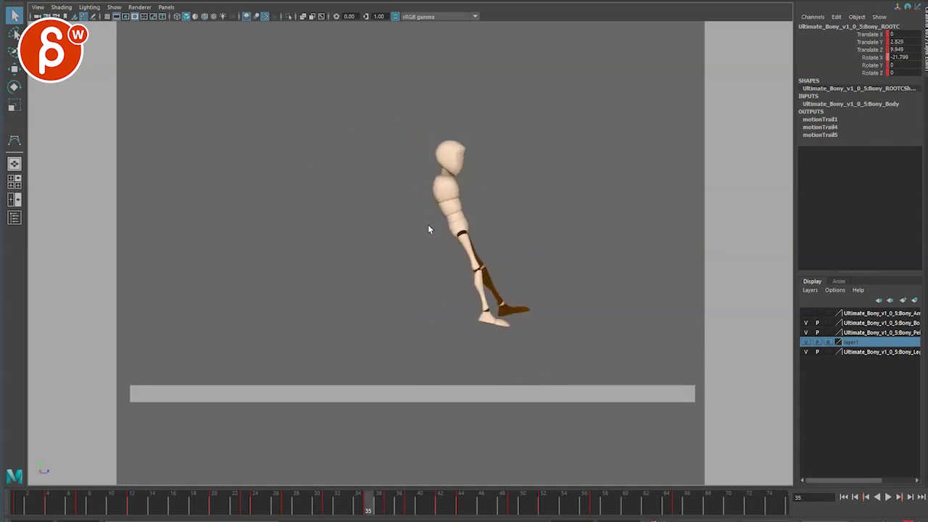
Step: Select the spine controls and rotate them backward at frame 37 to a Rotate X of about -5.454
left_click(427, 214)
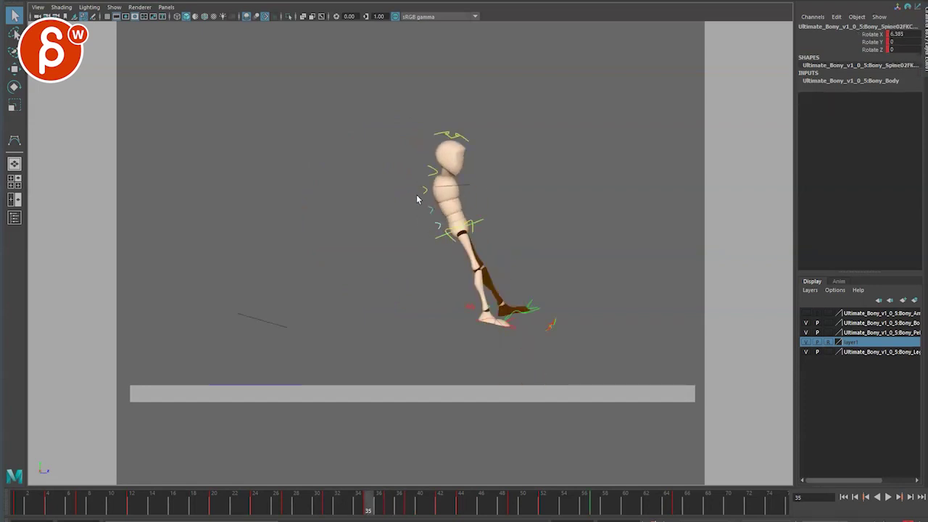
key("e")
key("alt+period")
key("alt+period")
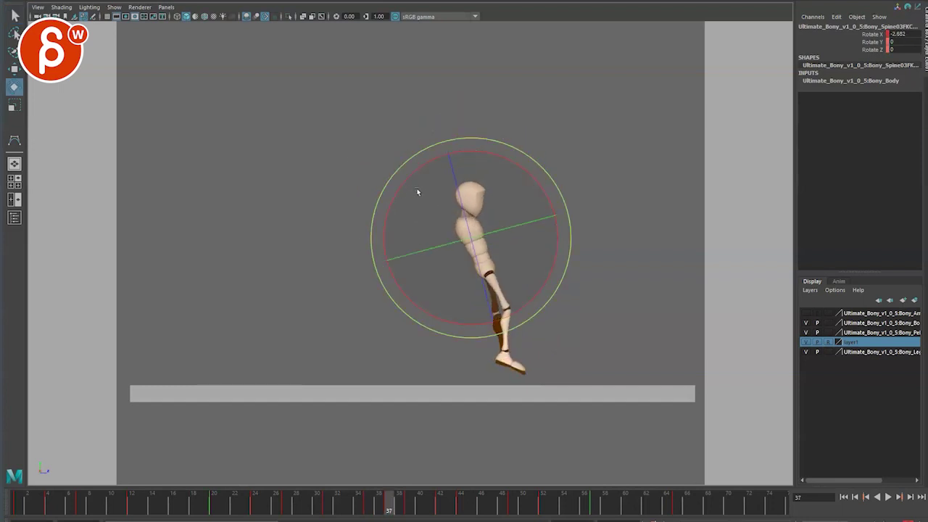
left_click_drag(424, 168, 423, 174)
key("q")
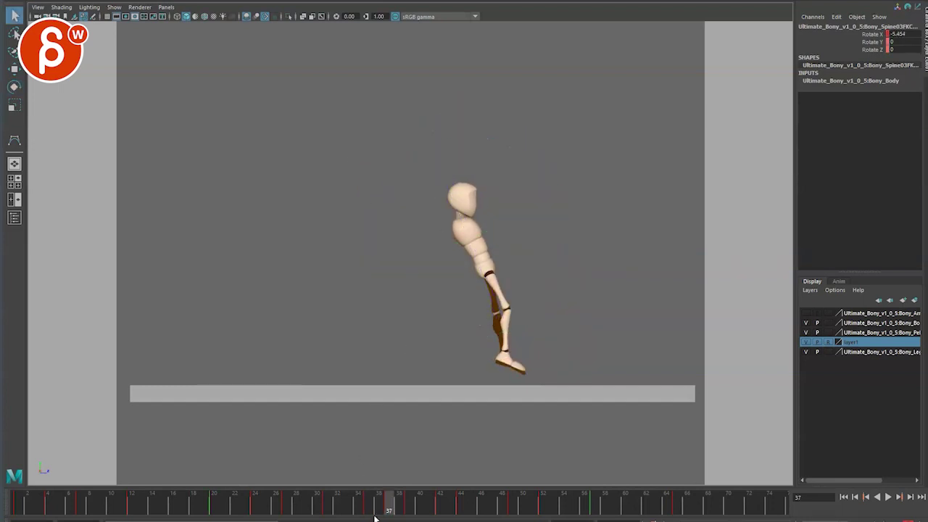
Step: Add the root to the spine selection, edit their keys from frame 27 to 37 together and play the animation
left_click_drag(458, 280, 462, 284, "shift")
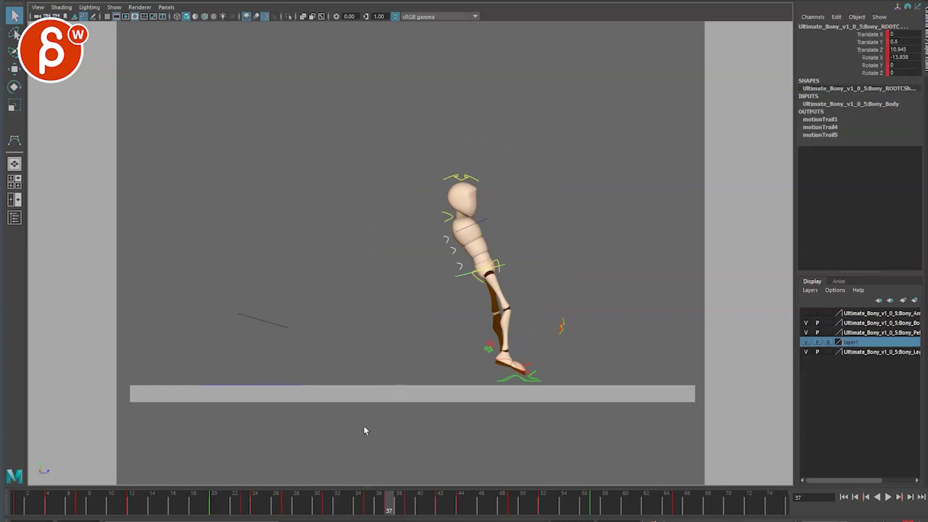
left_click_drag(388, 503, 283, 502, "shift")
right_click(340, 509)
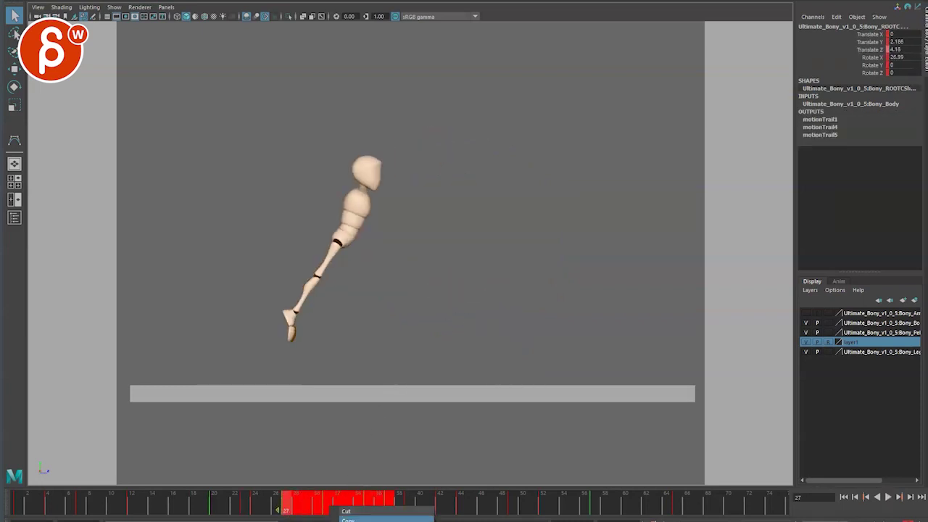
left_click(442, 521)
key("alt+v")
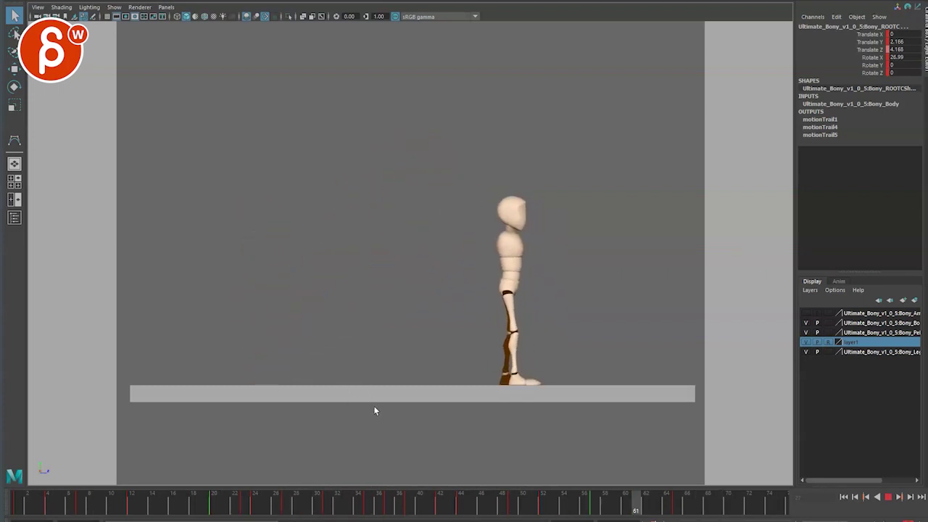
key("alt+v")
Step: Select the root and move it slightly forward in the final settling pose to a Translate Z of about 12.408
left_click(626, 504)
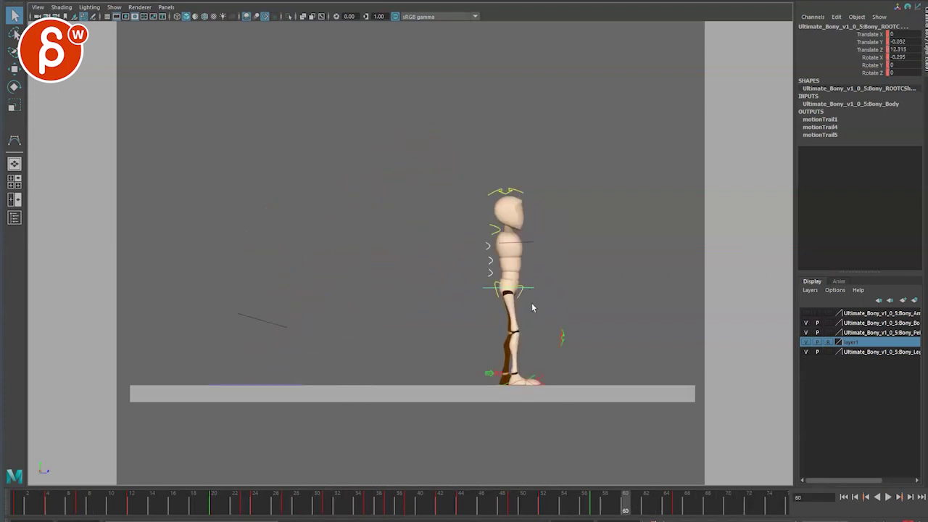
left_click(595, 501)
key("alt+v")
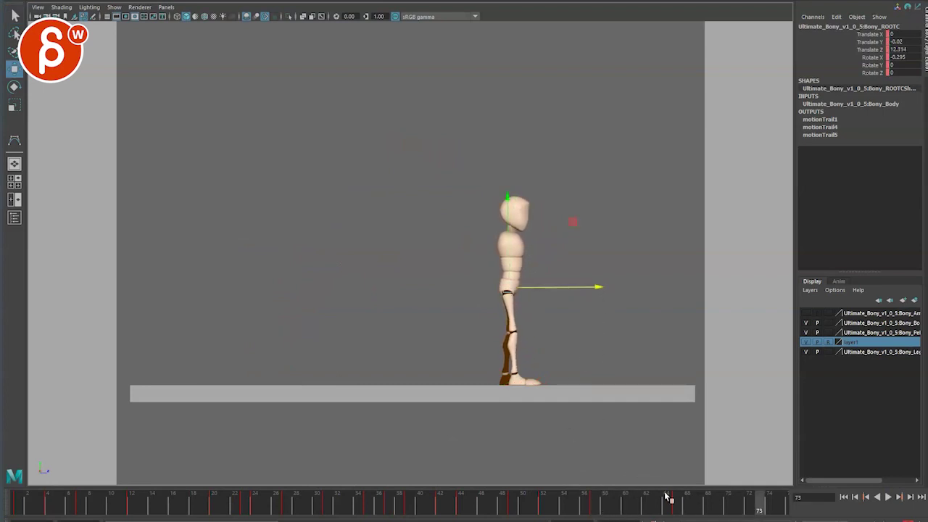
left_click_drag(602, 289, 603, 286)
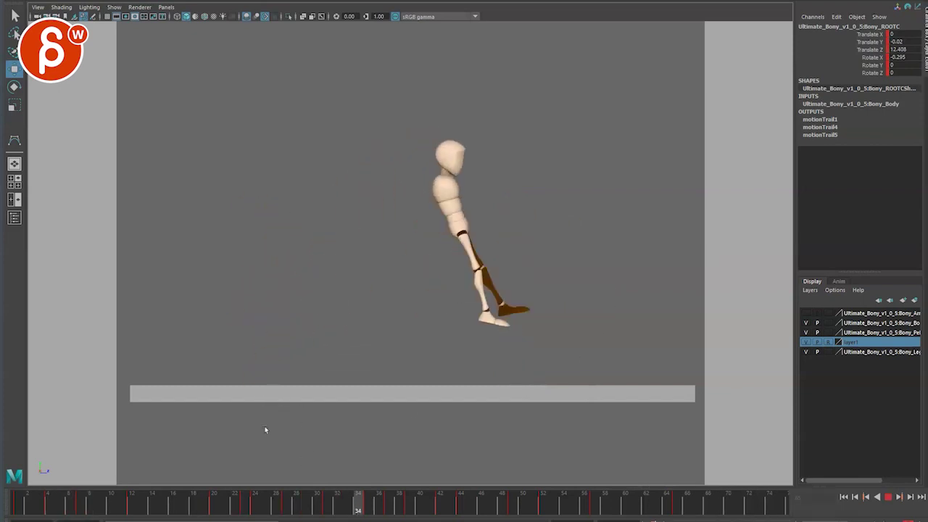
Step: Nudge the root slightly forward at frame 23 and check the push-off through frame 25
left_click_drag(176, 506, 240, 401)
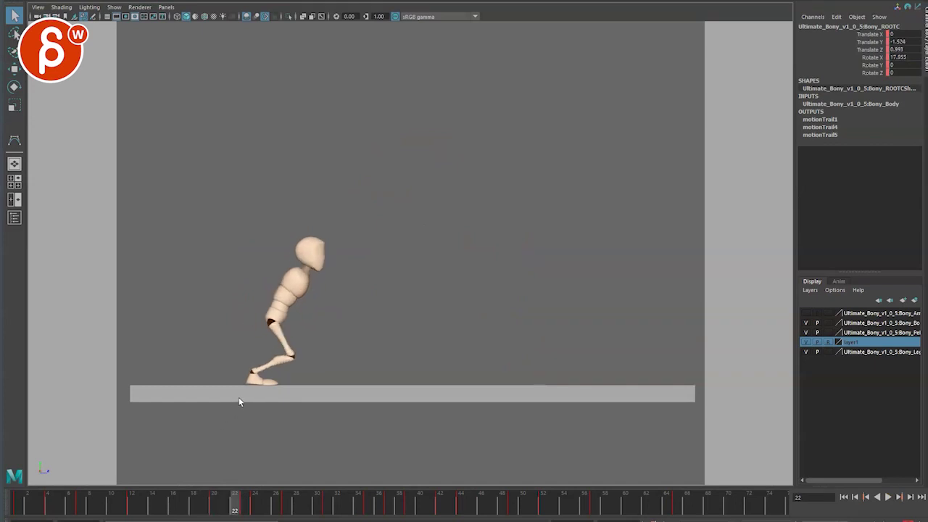
key("alt+period")
key("alt+period")
key("alt+comma")
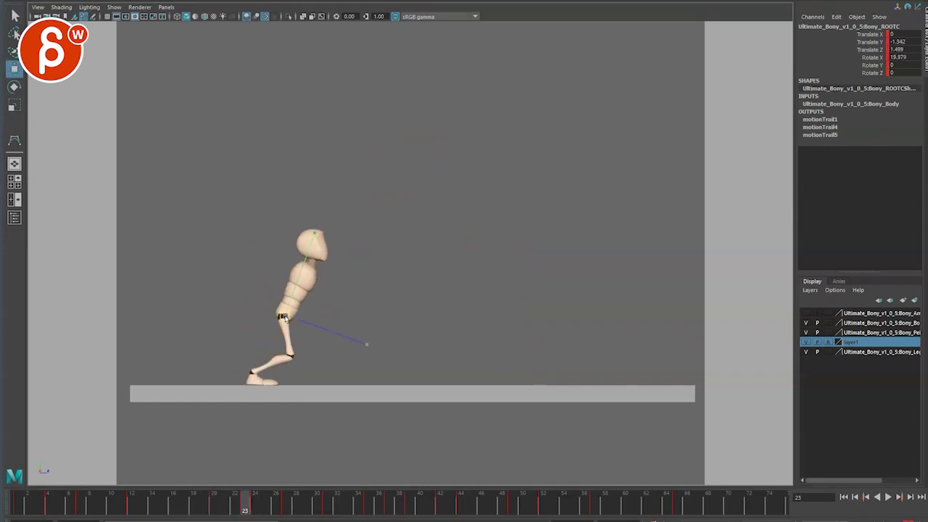
left_click_drag(285, 319, 287, 321)
key("alt+period")
key("alt+period")
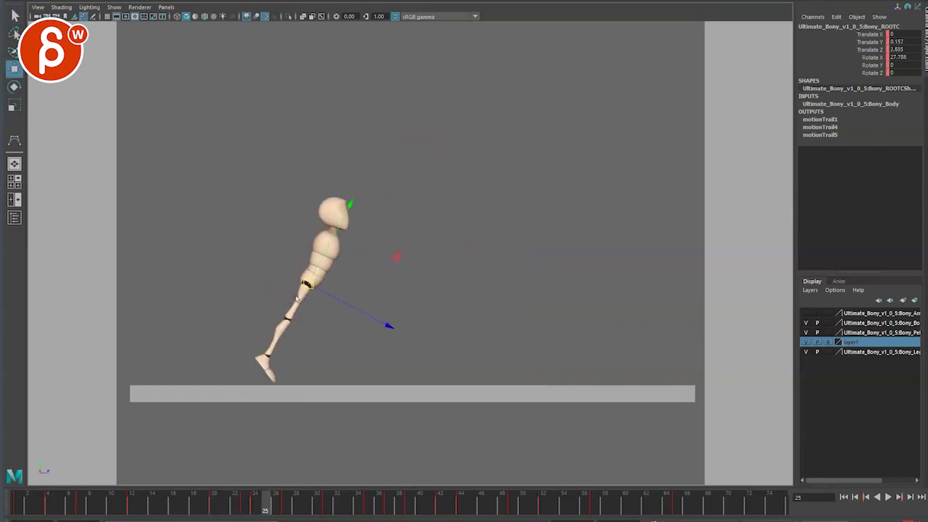
Step: Move the root slightly back at frame 27 to a Translate Z of about 4.072 and play the jump
key("alt+period")
key("alt+period")
key("alt+v")
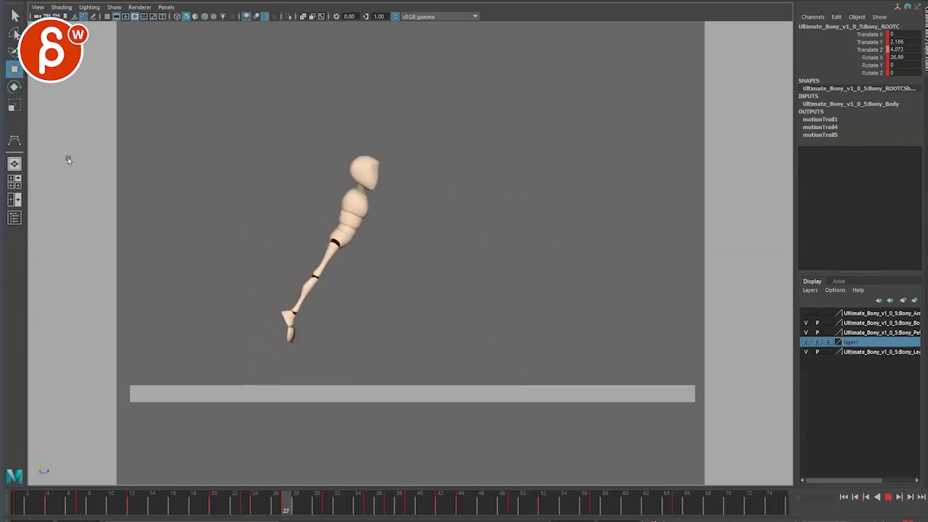
Step: Review the crouch from frame 12 to 23, shift the root forward at frame 7 and play the drop into the crouch
key("q")
mouse_move(150, 508)
left_mouse_down()
mouse_move(234, 509)
mouse_move(61, 499)
mouse_move(151, 496)
left_mouse_up()
left_click_drag(245, 315, 257, 321)
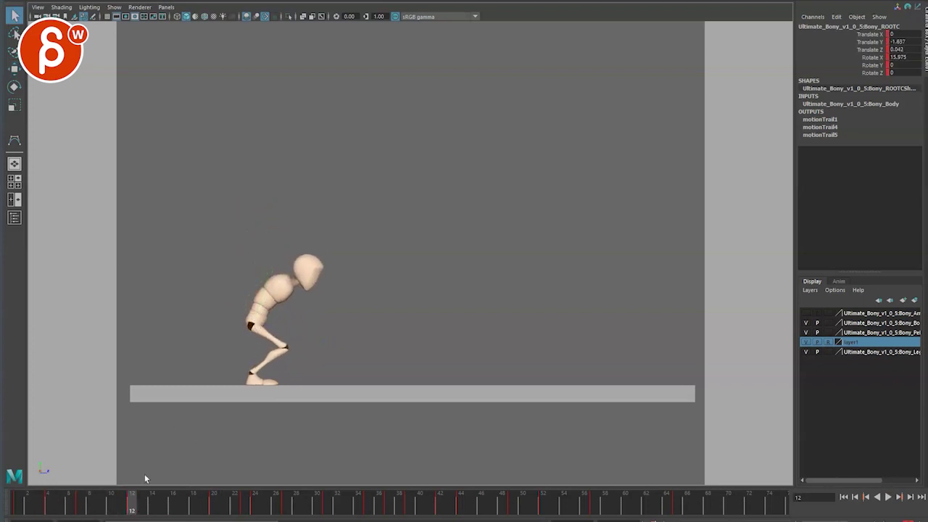
left_click_drag(133, 509, 246, 510)
left_click_drag(215, 510, 83, 506)
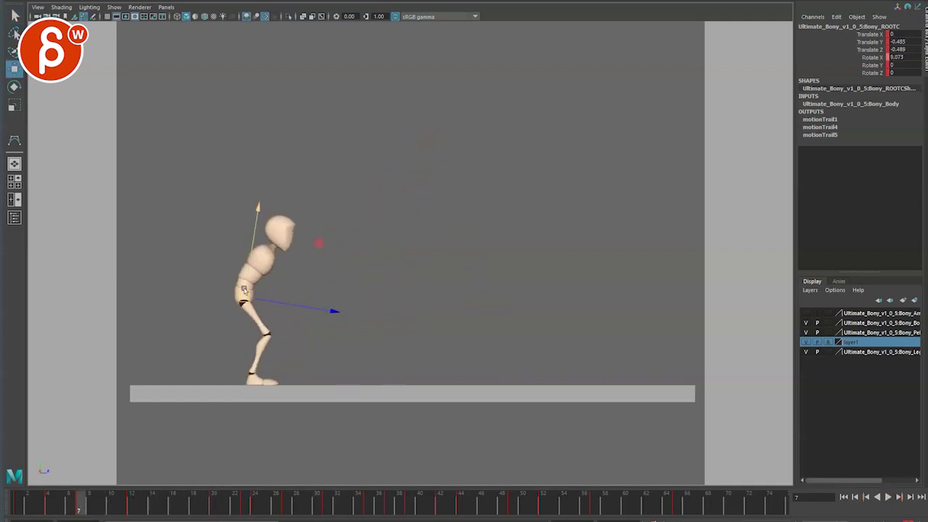
key("alt+v")
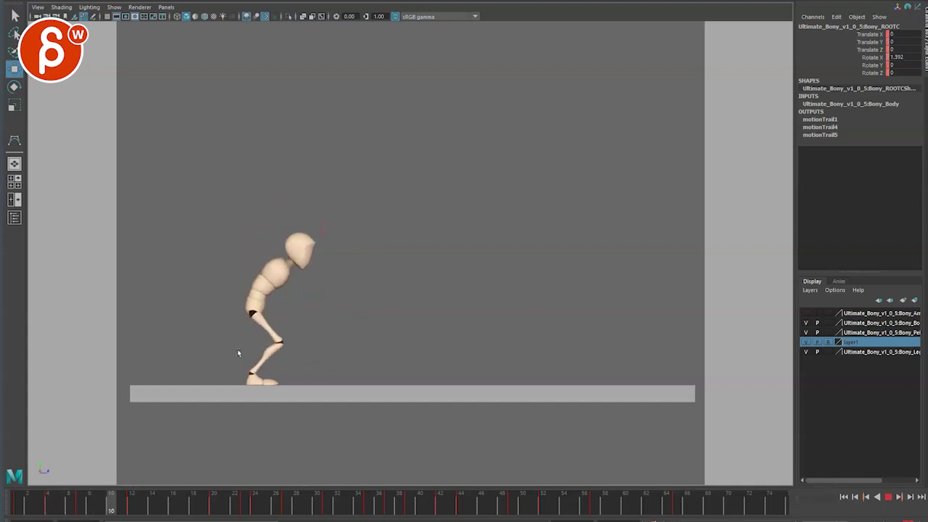
Step: Move the root slightly forward at frame 12 to a Translate Z of about 0.113 and play the animation
left_click(143, 511)
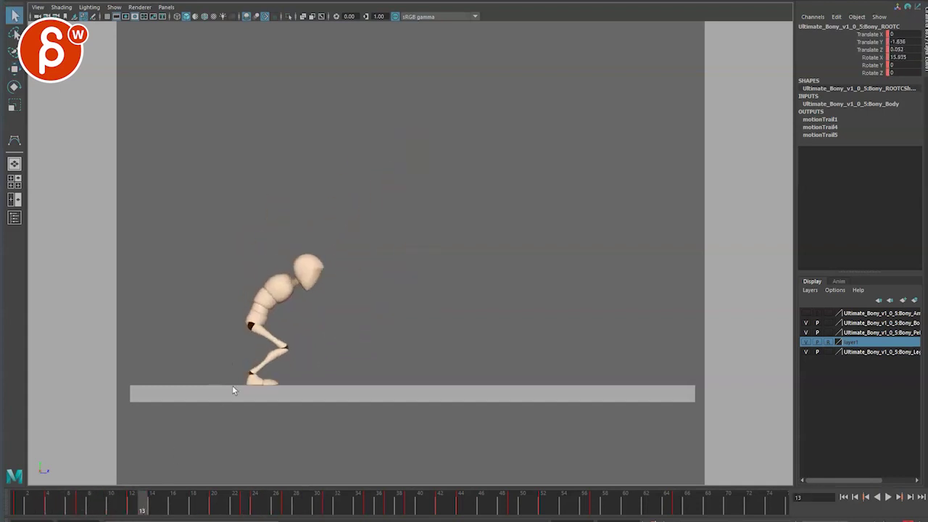
left_click_drag(251, 324, 256, 317)
key("alt+v")
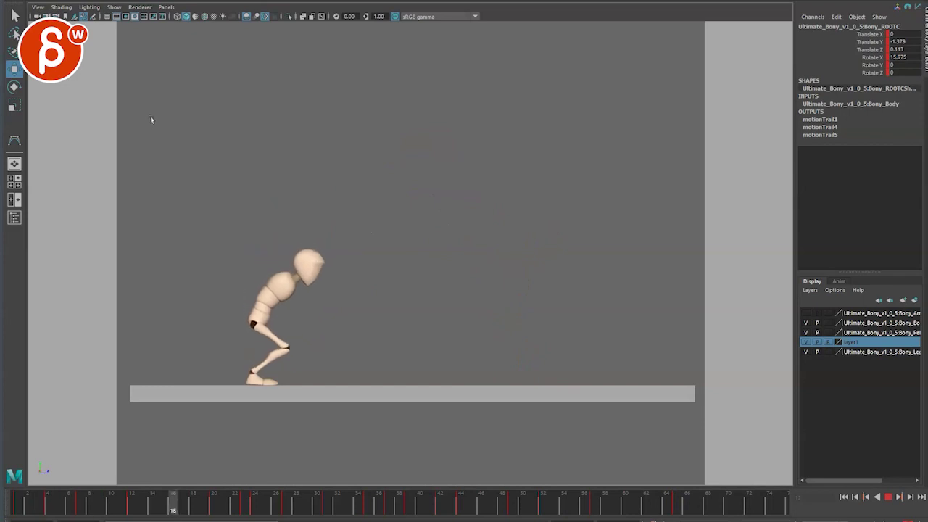
Step: Select the spine controls and rotate them backward at frame 7 to a Rotate X of about -9.101
left_click(93, 504)
left_click_drag(93, 504, 52, 510)
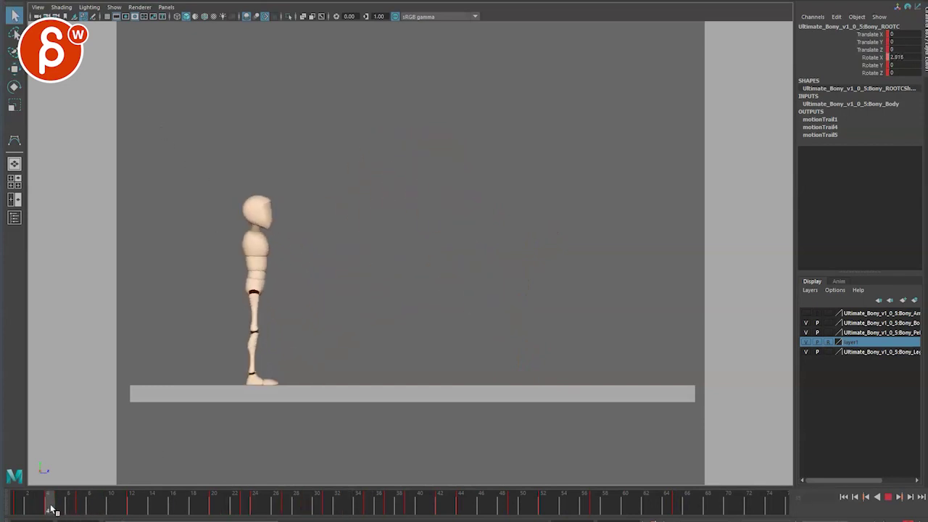
left_click_drag(236, 269, 225, 262)
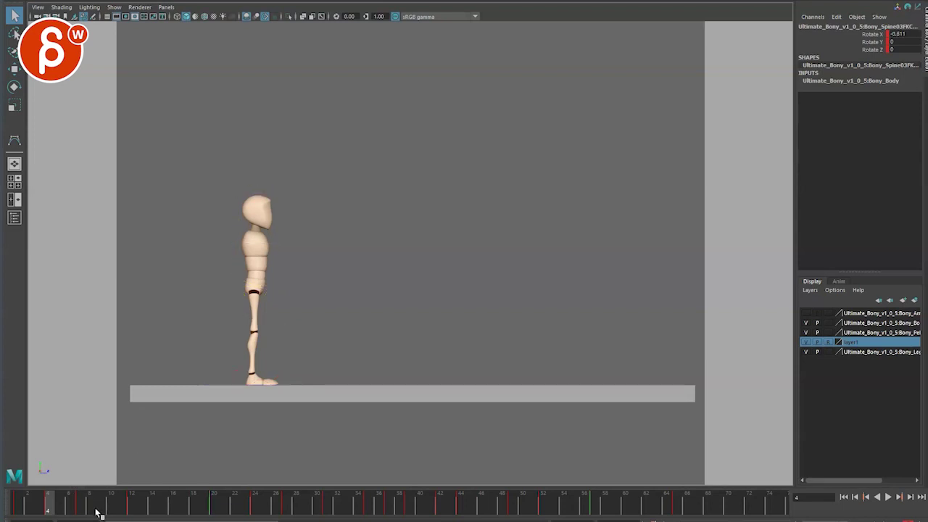
left_click_drag(99, 513, 79, 504)
key("e")
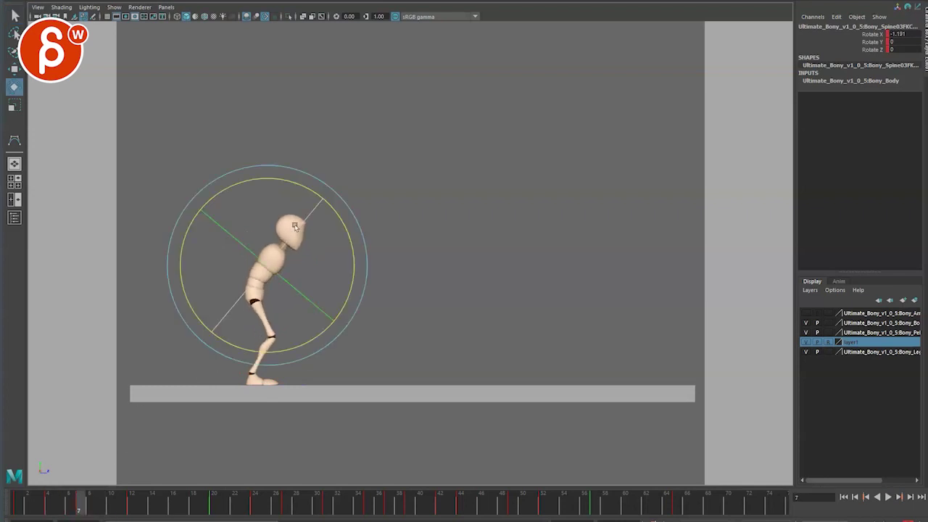
left_click_drag(297, 176, 274, 201)
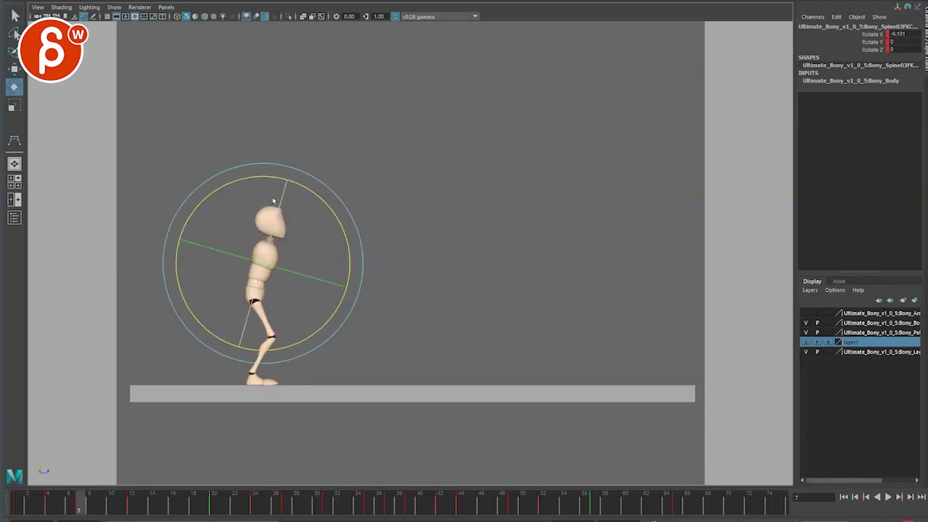
Step: Rotate the spine controls further in the crouch at frame 12 and continue to the key at frame 17
key("alt+period")
key("alt+period")
key("alt+period")
key("alt+period")
key("alt+period")
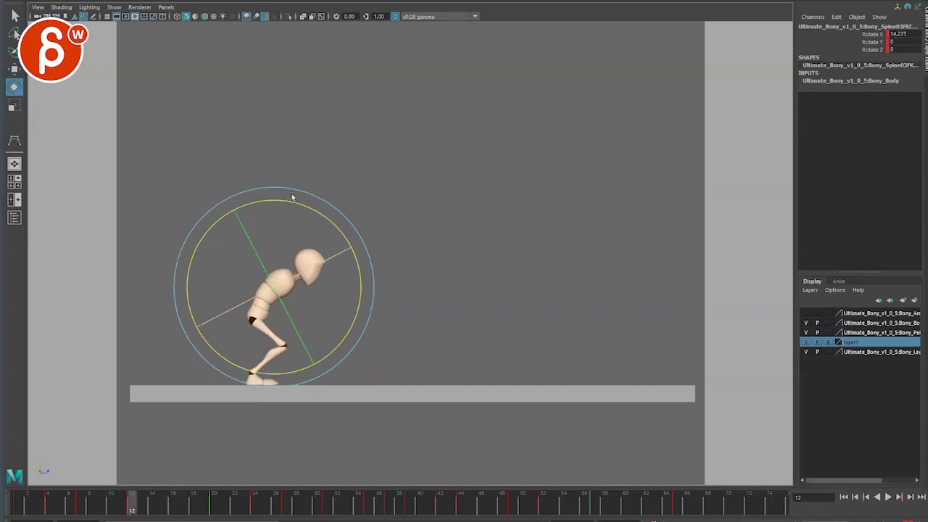
left_click_drag(291, 207, 364, 262)
key("period")
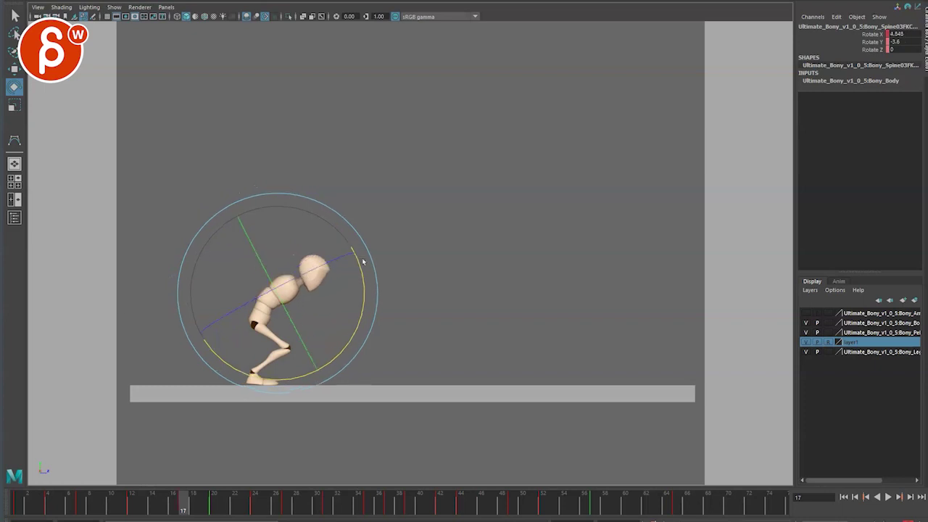
Step: Apply a key edit to the spine controls' keys across frames 9 to 17 and review the crouch up to frame 21
left_click_drag(172, 515, 106, 506, "shift")
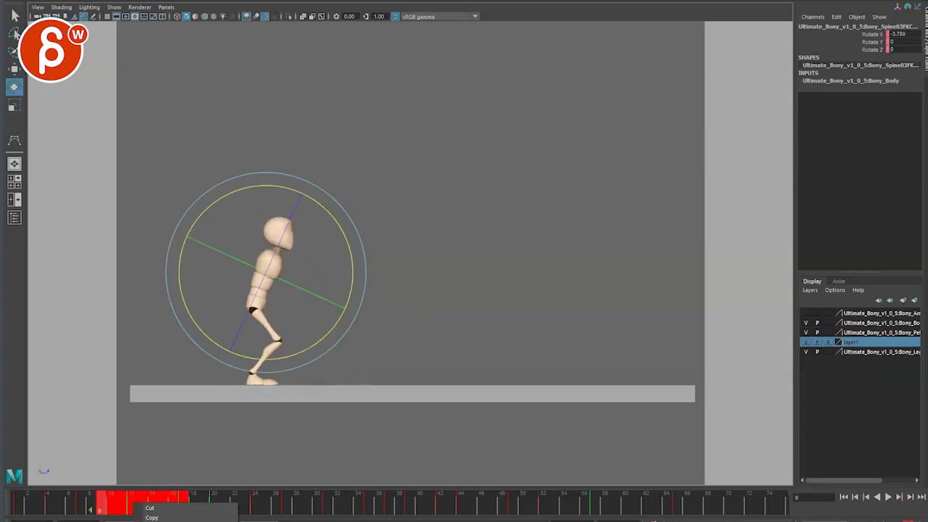
left_click(276, 519)
key("q")
key("alt+v")
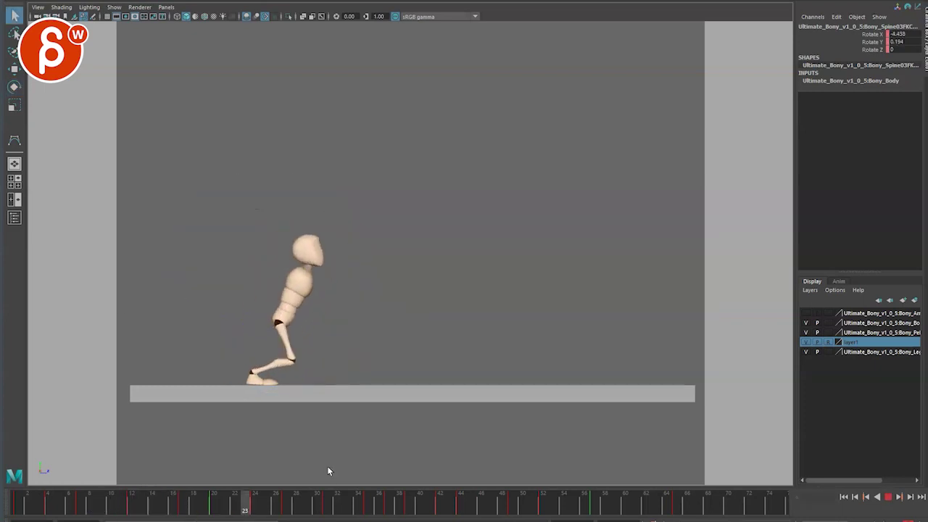
key("alt+v")
left_click(108, 504)
key("alt+v")
left_click_drag(176, 506, 226, 508)
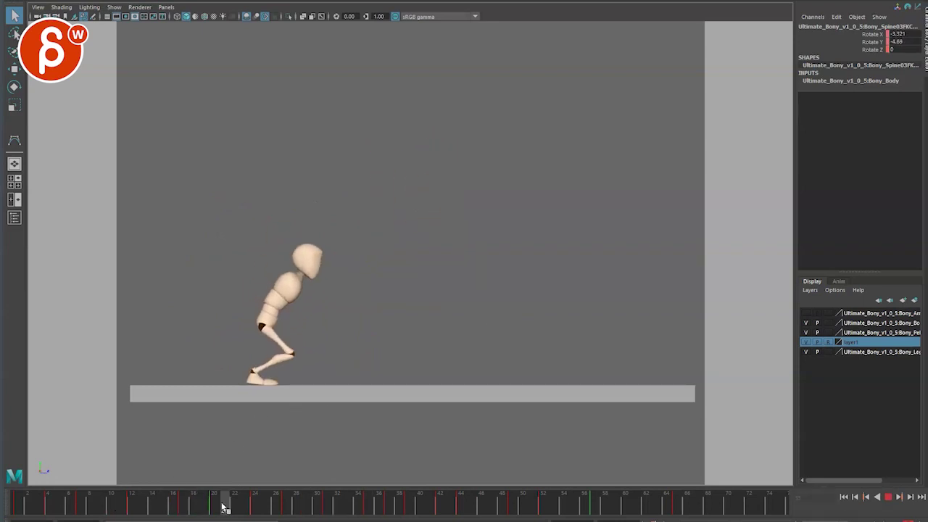
Step: Rotate the spine controls slightly forward at frame 20
key("comma")
key("e")
left_click_drag(359, 259, 357, 275)
Step: Rotate the spine controls further forward at frame 23 and check the push-off through frame 25
key("alt+period")
key("alt+period")
key("alt+period")
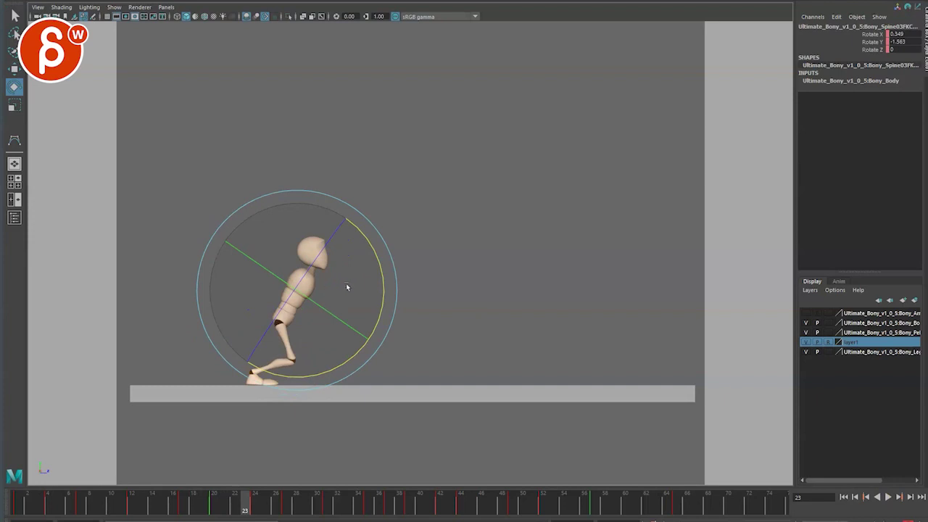
key("alt+period")
key("alt+comma")
left_click_drag(362, 244, 382, 233)
key("alt+period")
key("alt+period")
key("alt+comma")
key("alt+period")
key("q")
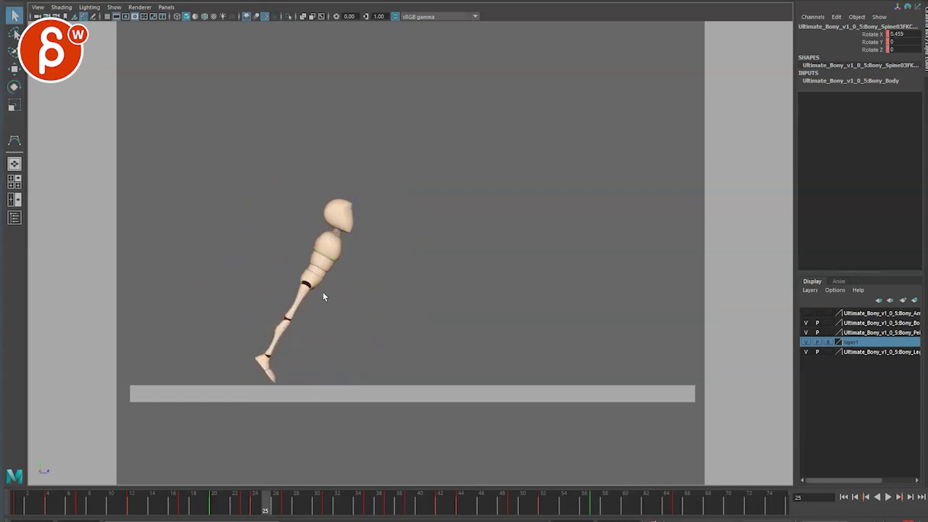
Step: Select the head control and rotate it backward in the crouch, to a Rotate X of about -35.466 at frame 20
left_click(332, 196)
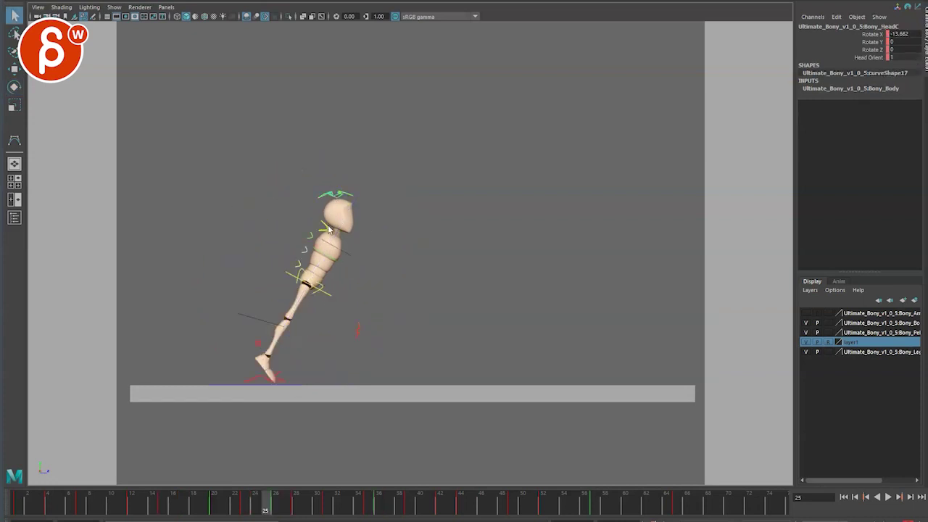
key("alt+comma")
key("alt+comma")
key("alt+comma")
key("alt+comma")
key("alt+comma")
key("alt+comma")
key("alt+comma")
key("alt+comma")
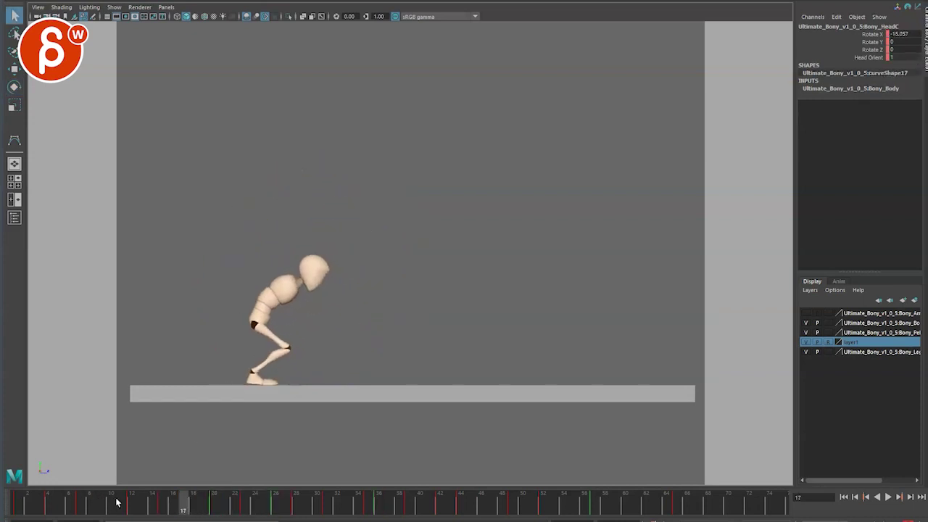
left_click_drag(116, 501, 184, 513)
key("e")
left_click_drag(373, 238, 384, 231)
key("alt+period")
key("alt+period")
key("alt+period")
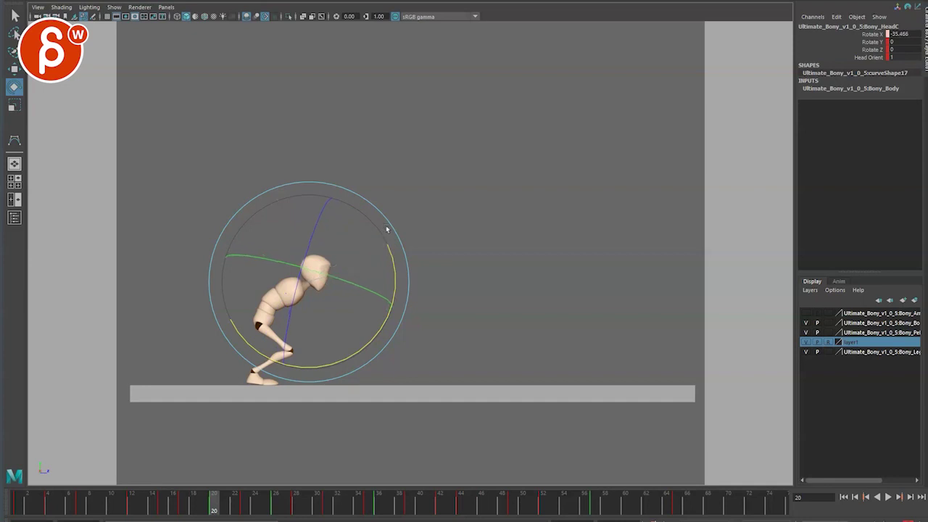
Step: Rotate the head control forward at frame 23 to a Rotate X of about 2.037 and step to frame 25
key("alt+period")
key("alt+period")
key("alt+period")
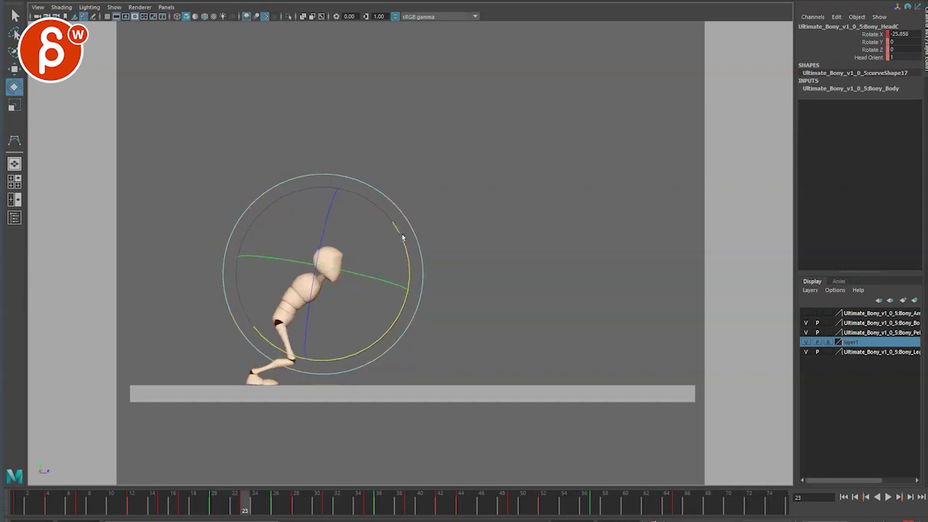
left_click_drag(403, 238, 407, 273)
key("alt+period")
key("alt+period")
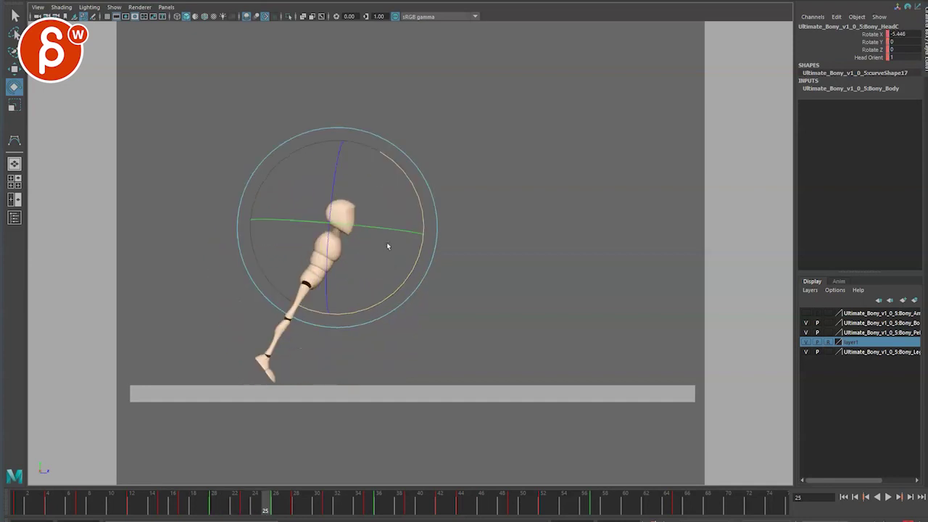
Step: Rotate the head control backward at frame 25 to a Rotate X of about -23.401 and fine-tune it at frame 26
left_click_drag(397, 242, 421, 257)
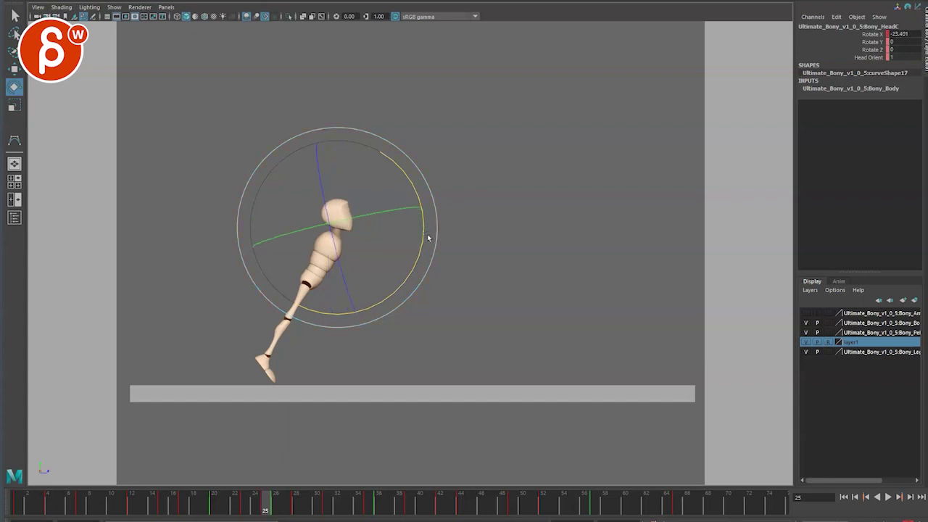
key("alt+period")
left_click_drag(418, 252, 419, 251)
key("alt+period")
key("alt+period")
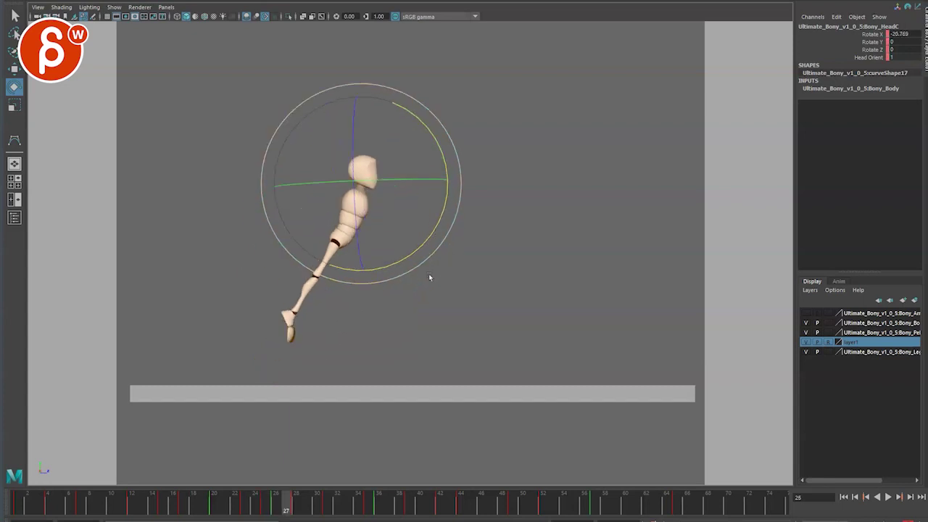
Step: Step through the flight to the landing and rotate the head control backward at frame 39 to a Rotate X of about -15.494
key("alt+period")
key("alt+period")
key("alt+period")
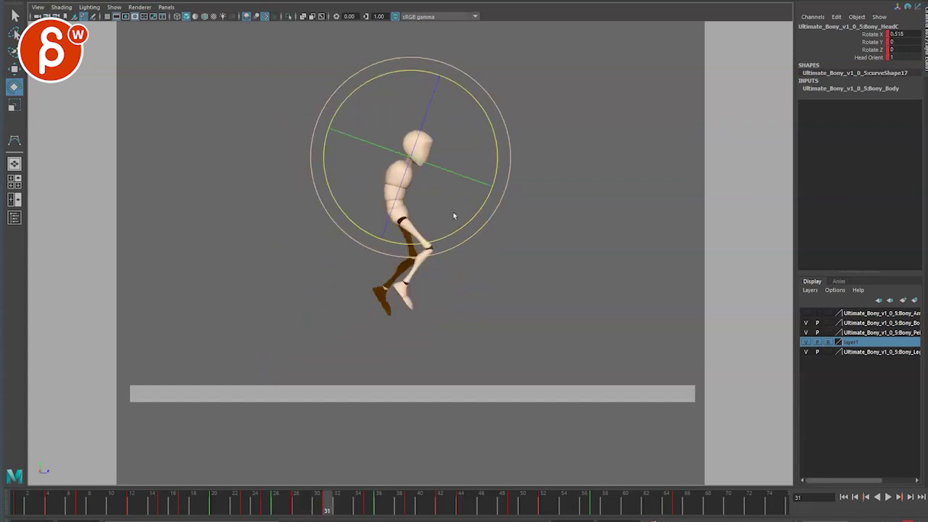
key("alt+period")
key("alt+period")
key("alt+period")
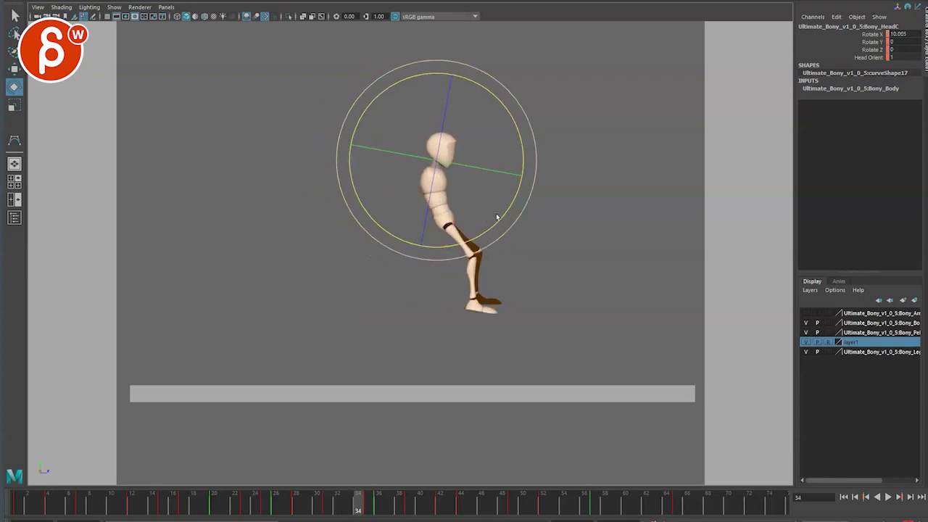
key("alt+period")
key("alt+period")
key("alt+period")
key("alt+period")
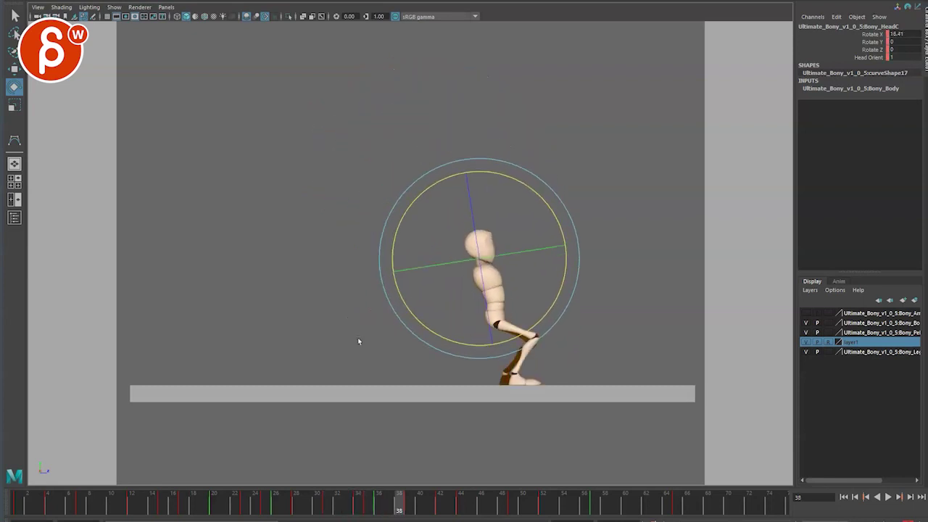
key("alt+period")
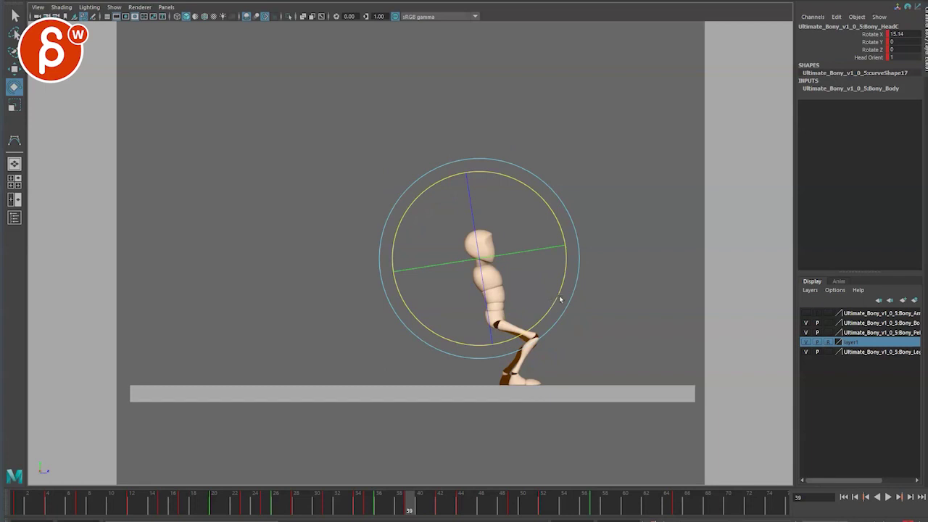
left_click_drag(560, 299, 573, 258)
Step: Rotate the head control slightly forward at frame 42 in the landing squat
key("alt+period")
key("alt+period")
key("alt+period")
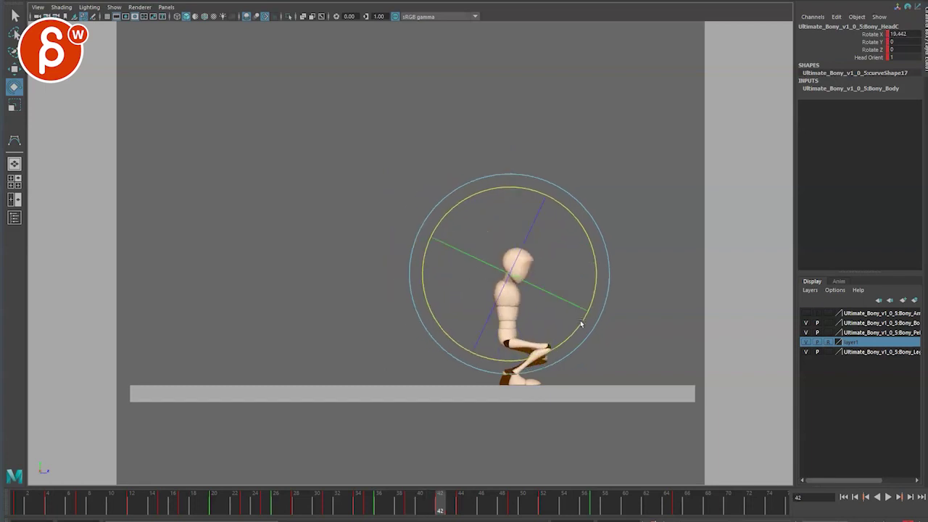
left_click_drag(583, 311, 588, 319)
Step: Rotate the head control backward at frame 49 to a Rotate X of about -21.528 and step to frame 52
key("alt+period")
key("alt+period")
key("alt+period")
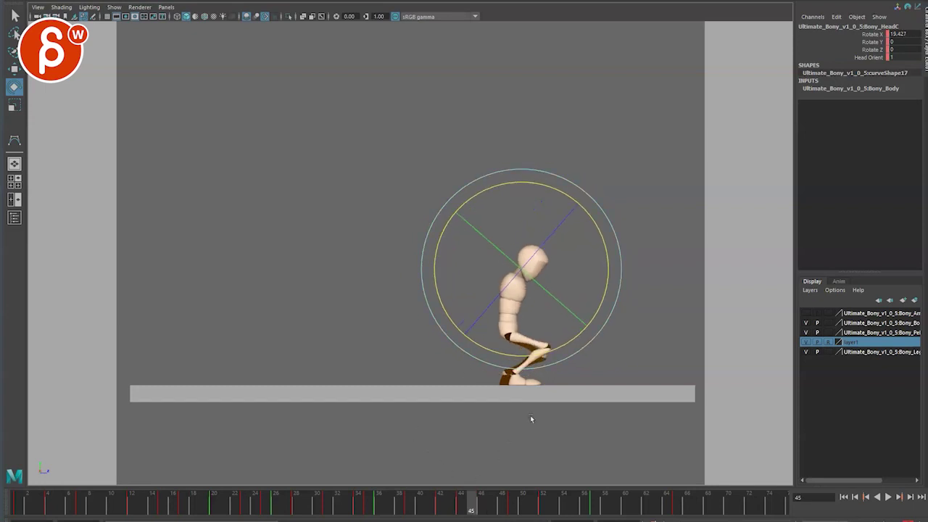
key("alt+period")
key("alt+period")
key("alt+period")
key("alt+period")
left_click_drag(622, 259, 620, 215)
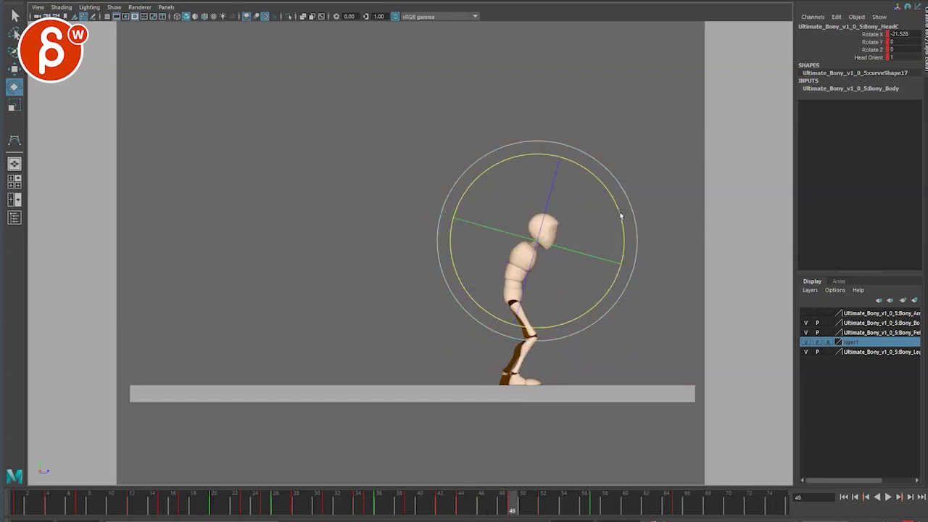
key("alt+period")
key("alt+period")
key("alt+period")
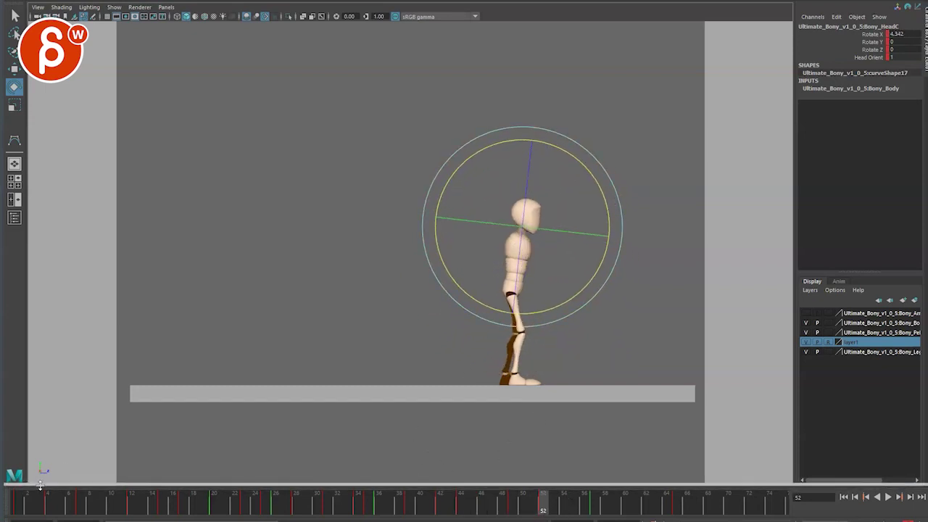
Step: Apply a key edit to the head control's keys across frames 10 to 54 and play the whole jump
left_click_drag(573, 498, 110, 500, "shift")
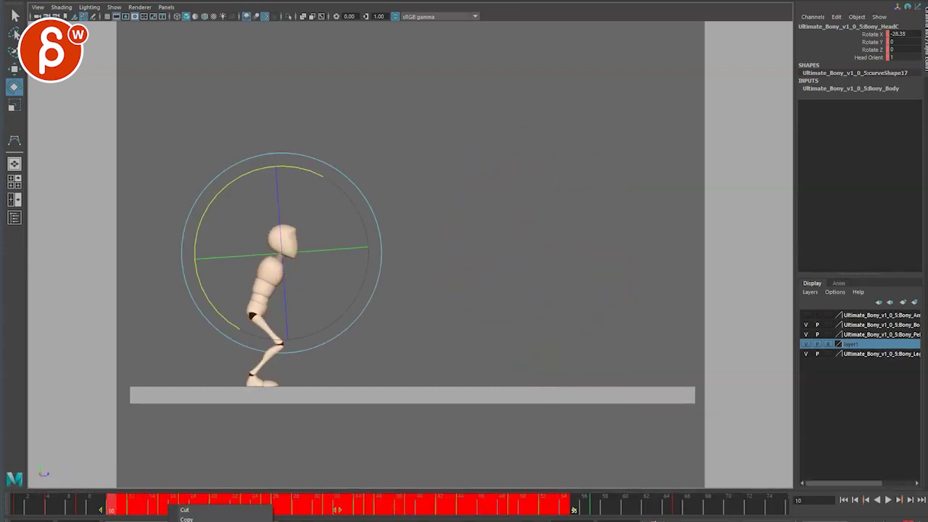
left_click(290, 520)
key("q")
key("alt+v")
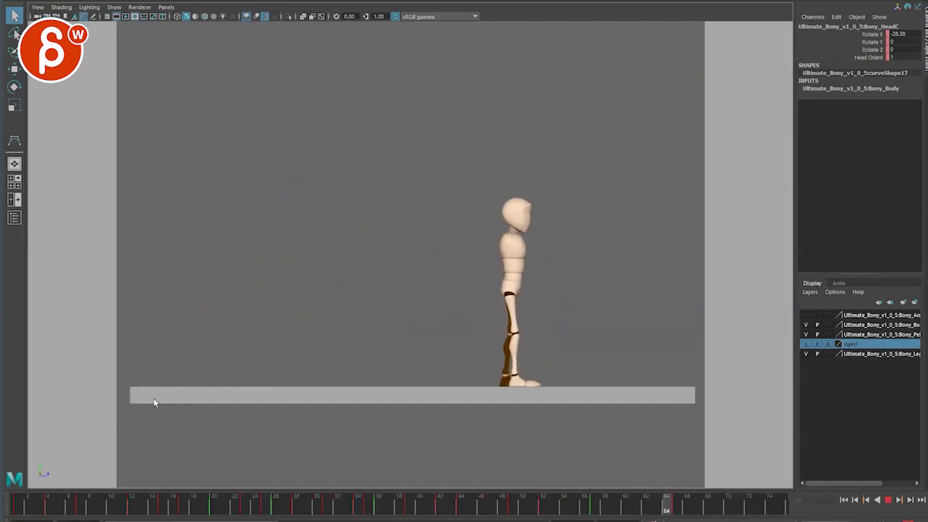
Step: Rotate the head control slightly forward at frame 20, check the frames around the take-off and play the animation
left_click_drag(81, 508, 214, 512)
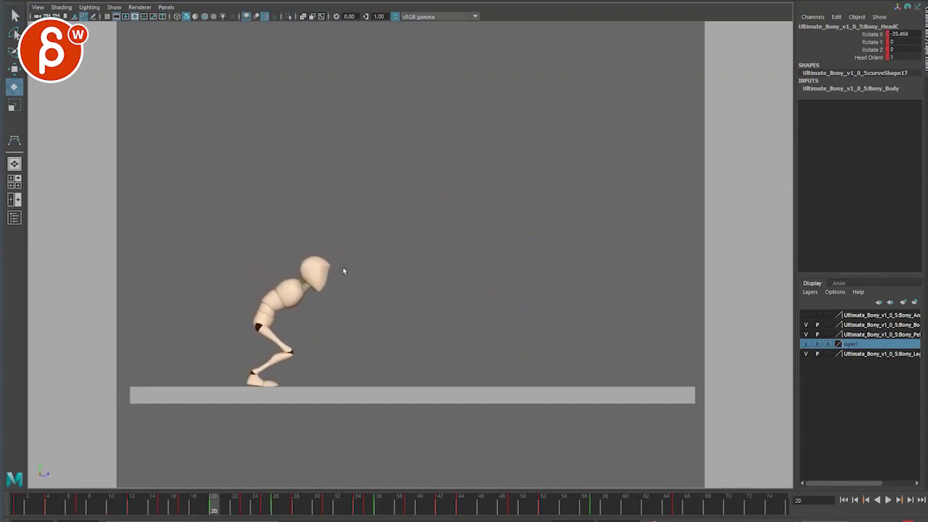
key("e")
left_click_drag(394, 275, 396, 283)
key("alt+period")
key("alt+period")
key("alt+period")
key("alt+period")
key("alt+period")
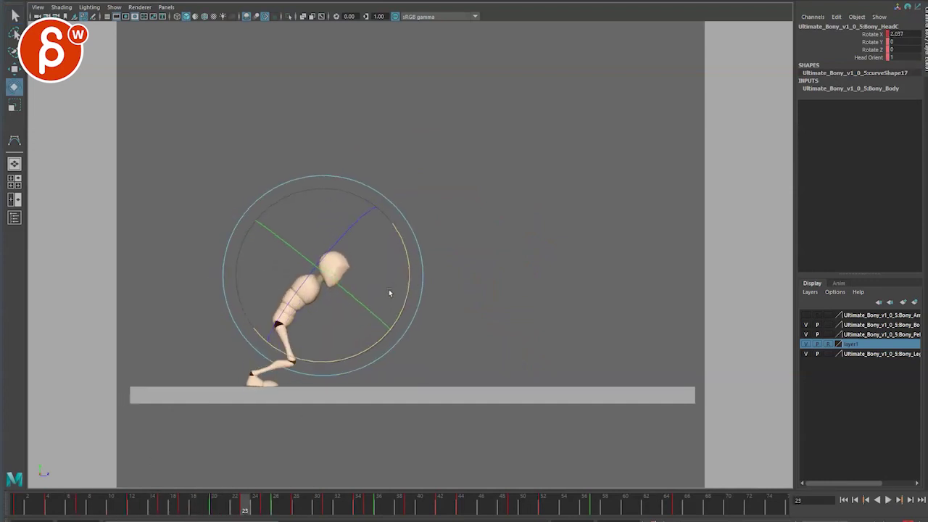
key("alt+comma")
key("alt+comma")
key("alt+v")
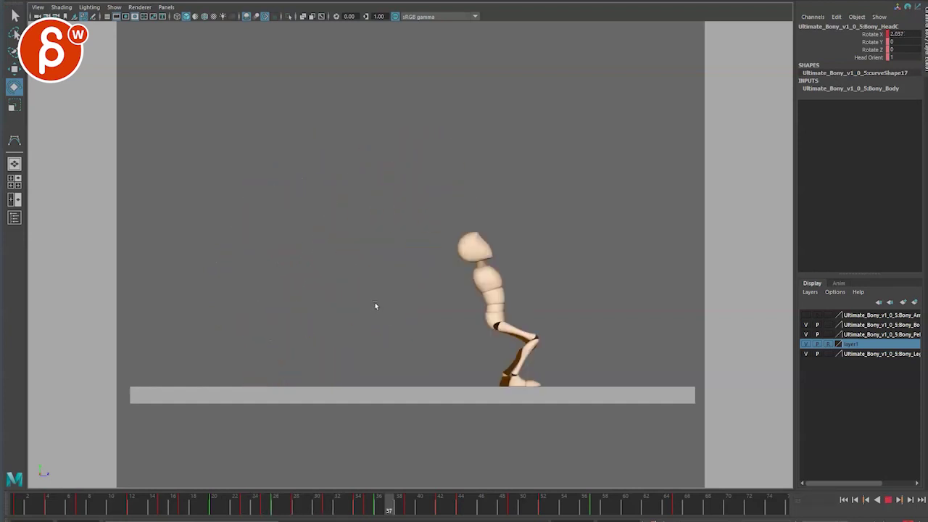
Step: Rotate the head control slightly forward at frame 34, step through the landing to frame 39 and play the animation
key("alt+v")
mouse_move(384, 497)
left_mouse_down()
mouse_move(365, 503)
mouse_move(400, 503)
mouse_move(368, 503)
left_mouse_up()
key("alt+comma")
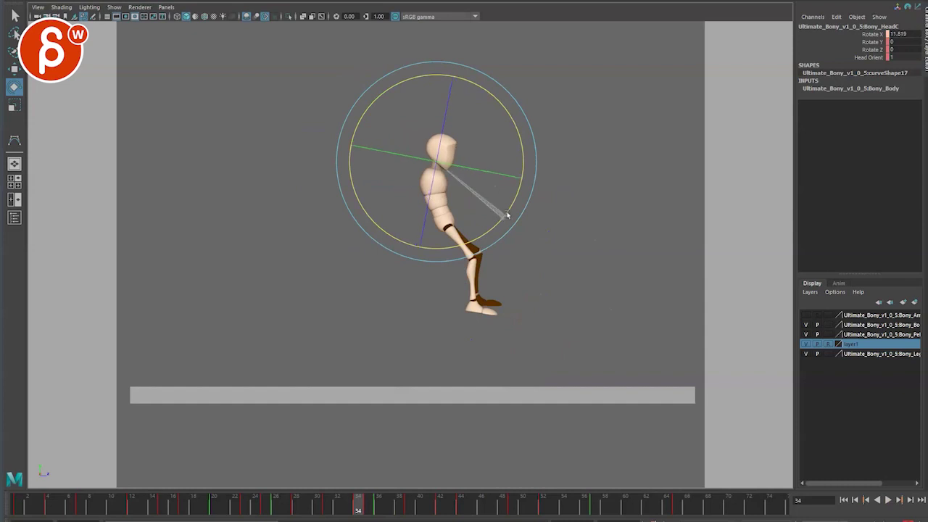
key("alt+period")
key("alt+period")
key("alt+period")
key("alt+period")
key("alt+period")
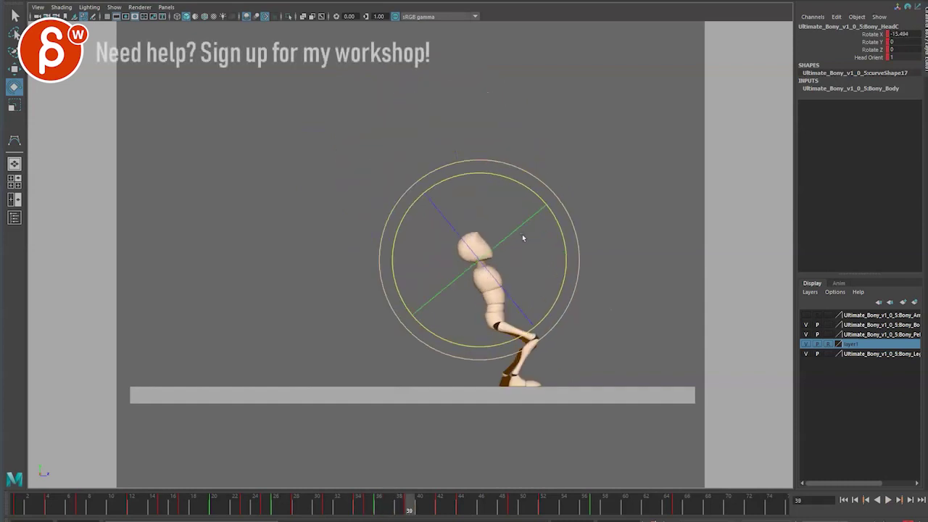
key("alt+v")
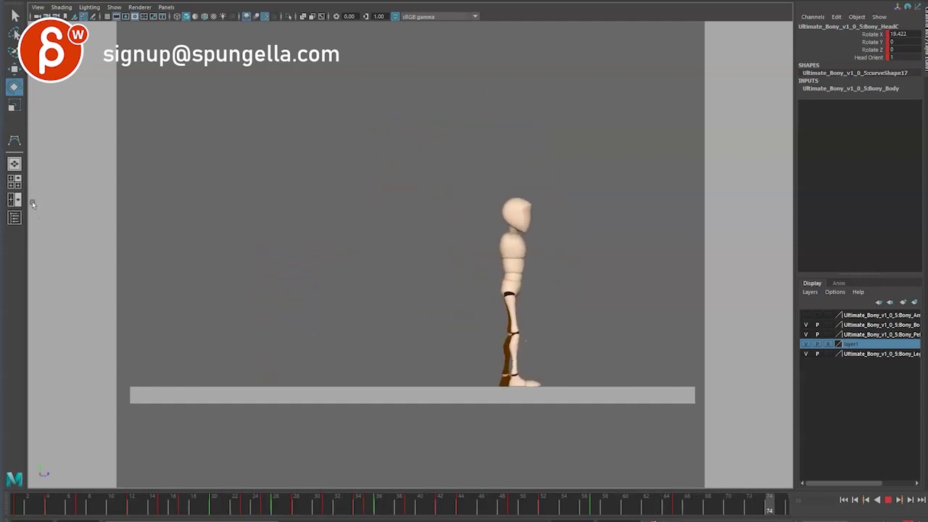
key("alt+v")
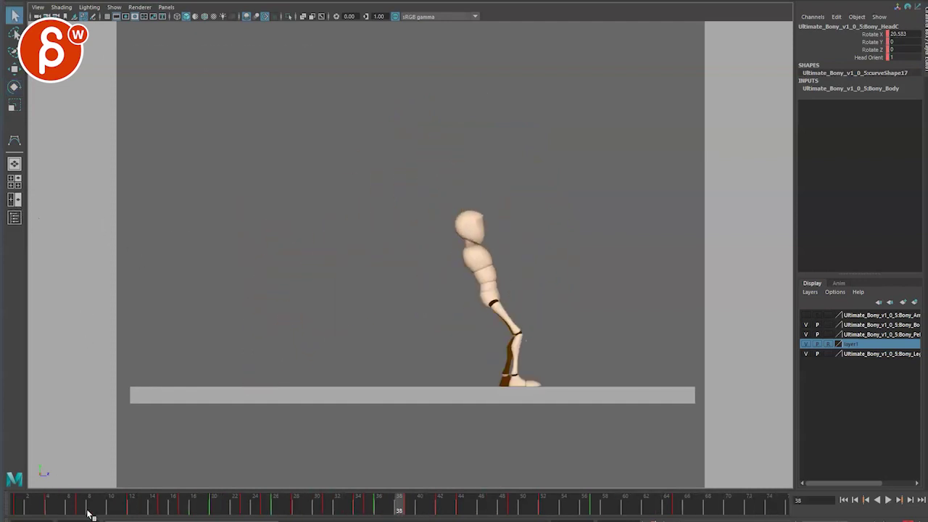
Step: Adjust the head control's rotation at frame 15 and step through the crouch up to frame 20
left_click_drag(89, 514, 166, 510)
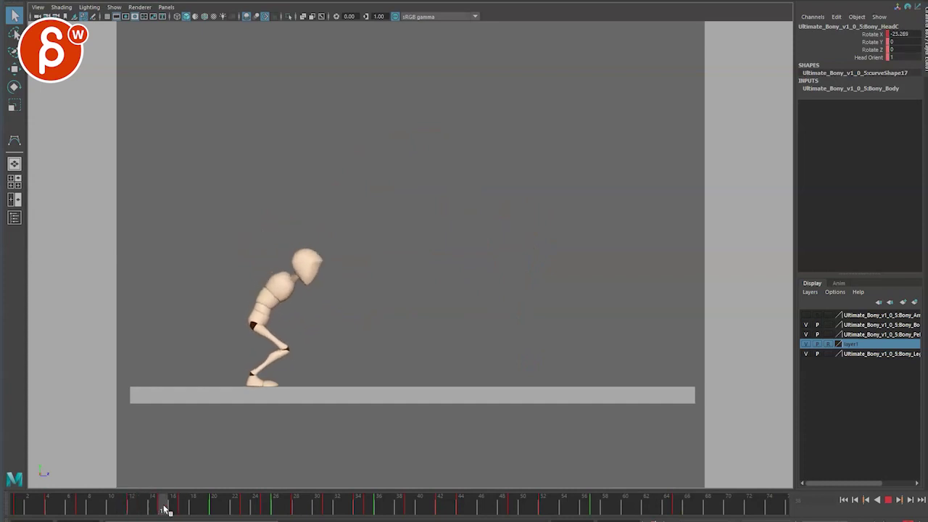
key("alt+v")
key("e")
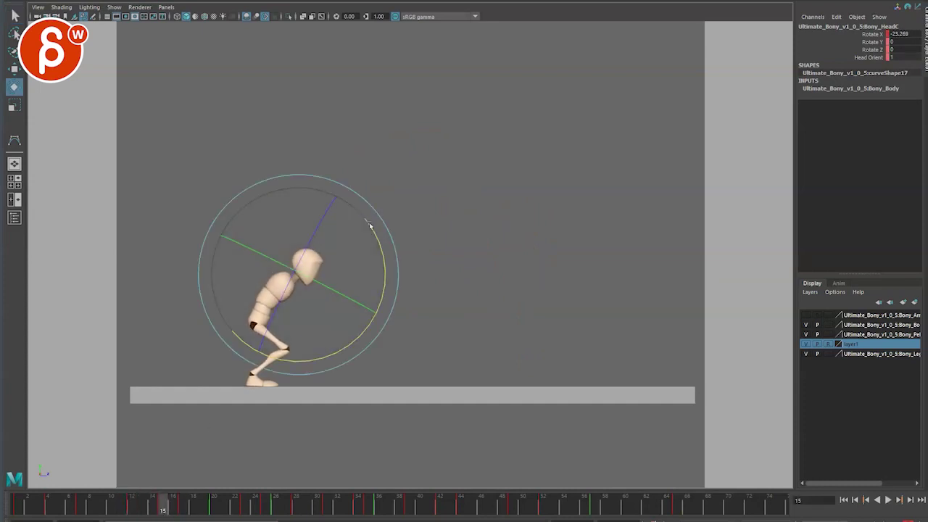
left_click_drag(369, 218, 377, 227)
key("alt+period")
key("alt+period")
key("alt+period")
key("alt+period")
key("alt+period")
Step: Step through the crouch, apply a key edit to the head control at frame 17 and play the animation
key("alt+comma")
key("alt+comma")
key("alt+comma")
key("alt+comma")
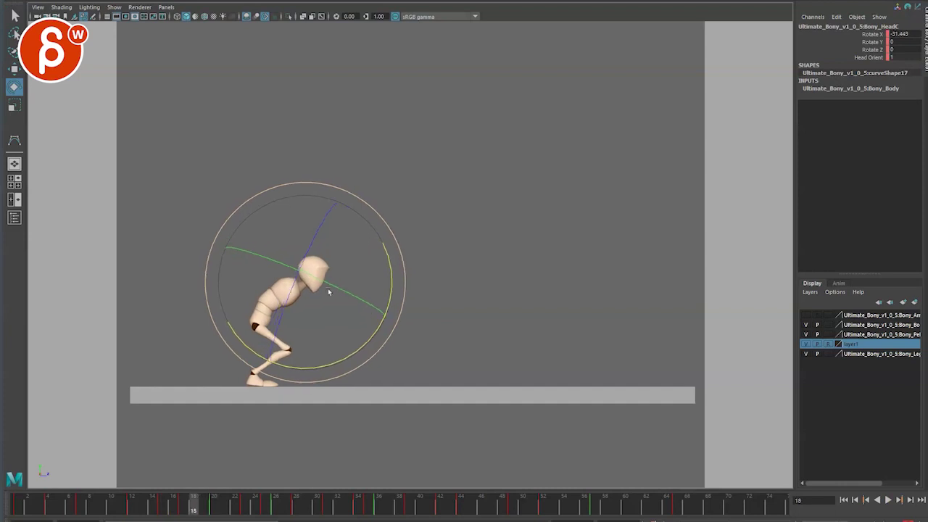
left_click(186, 511)
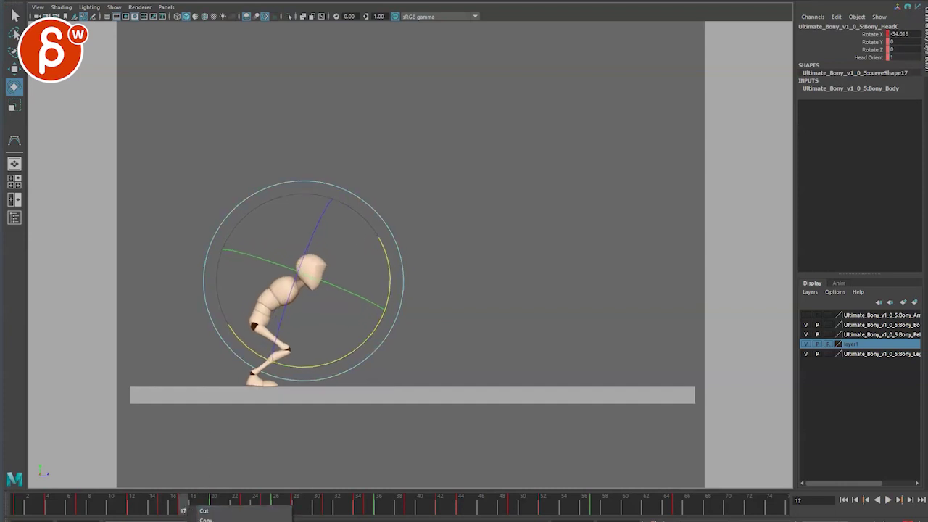
key("Escape")
key("q")
key("alt+v")
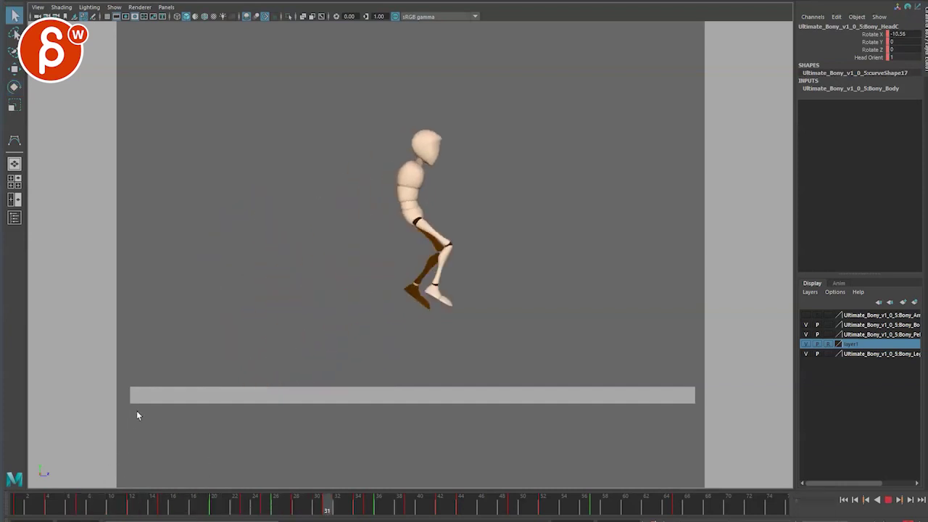
key("alt+v")
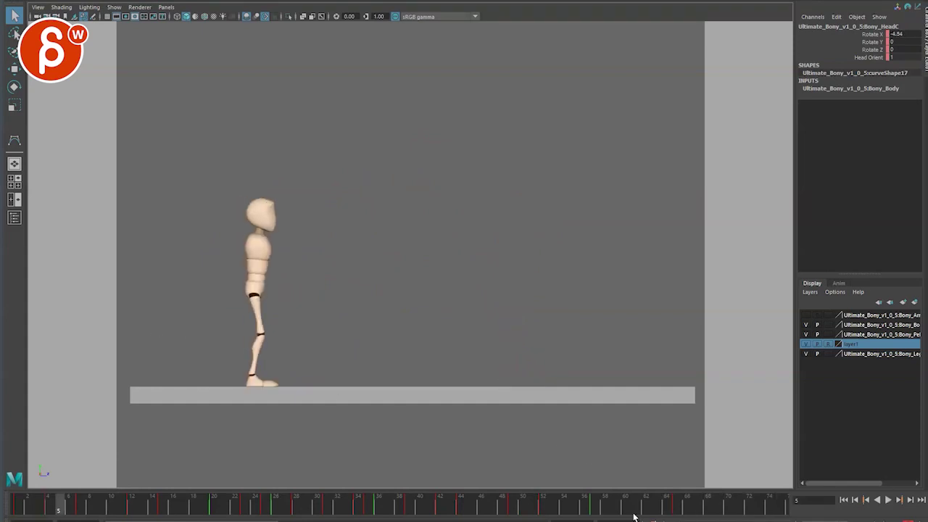
Step: Rotate the head control to about 12.1 on X at frame 61 and play the animation
left_click_drag(572, 512, 625, 509)
key("alt+v")
key("e")
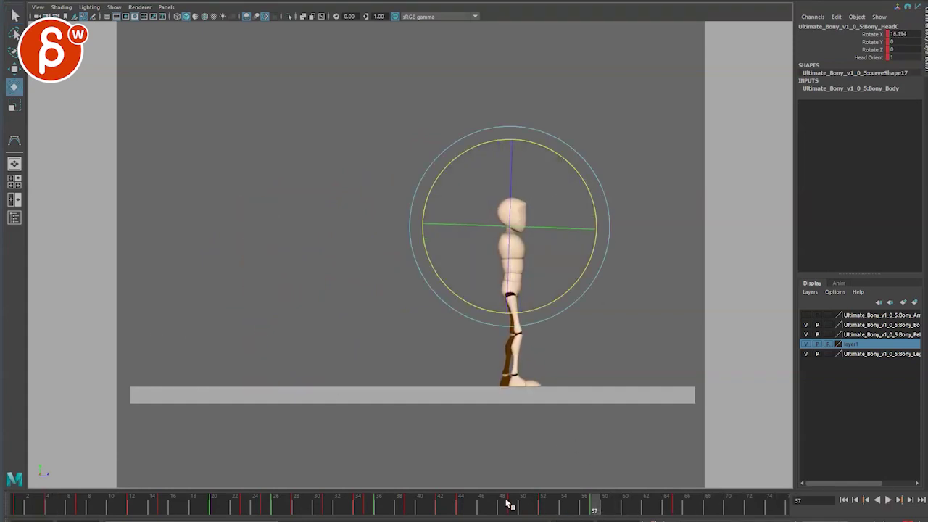
key("alt+v")
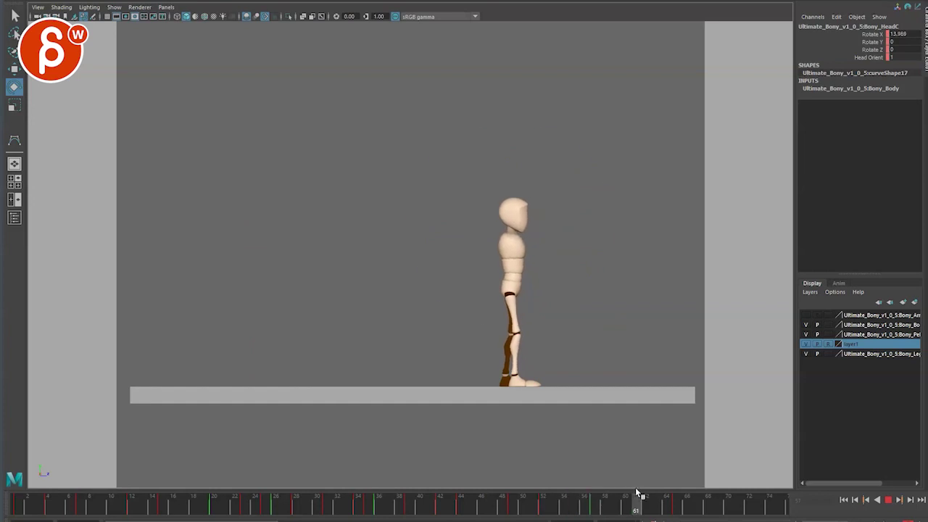
key("alt+v")
left_click_drag(588, 195, 588, 188)
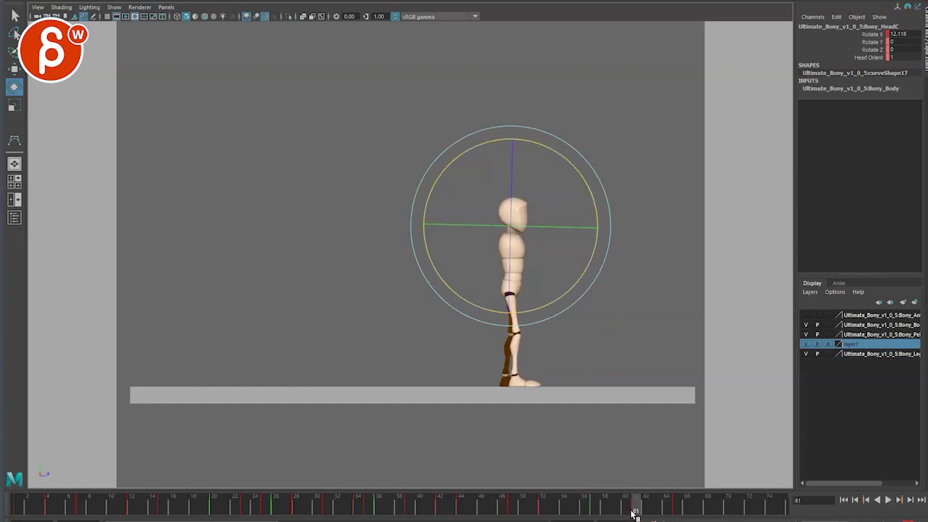
key("alt+v")
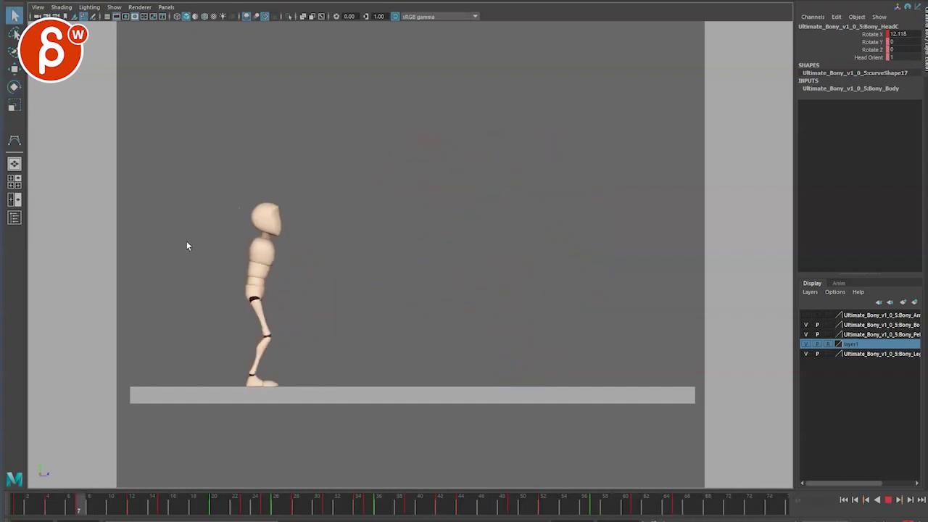
Step: Rotate the head control slightly near frame 64, apply a key edit to its keys from frame 57 onward and play the animation
left_click(648, 510)
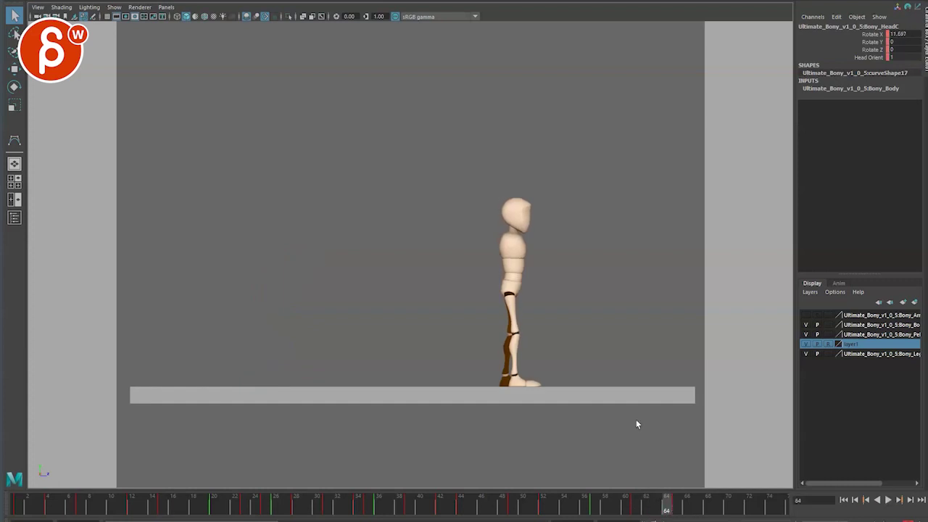
key("e")
left_click_drag(563, 159, 561, 155)
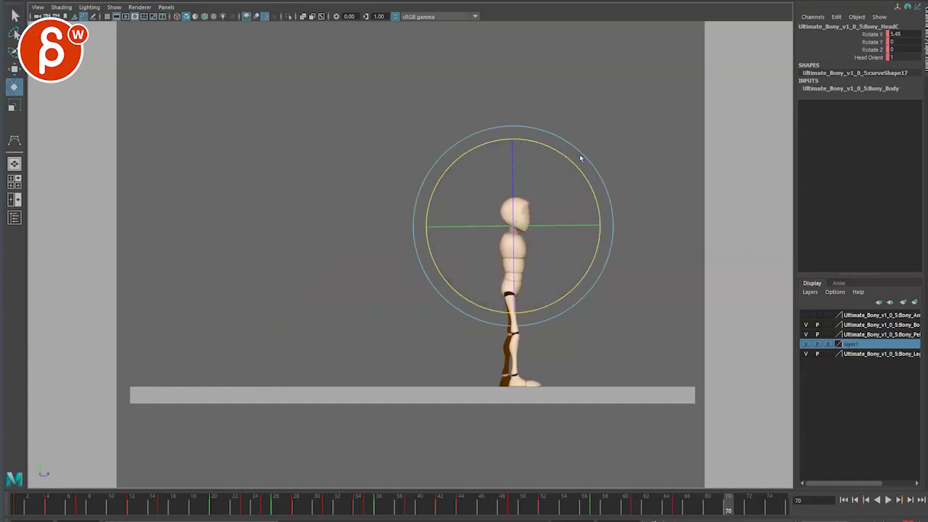
left_click_drag(771, 514, 623, 504, "shift")
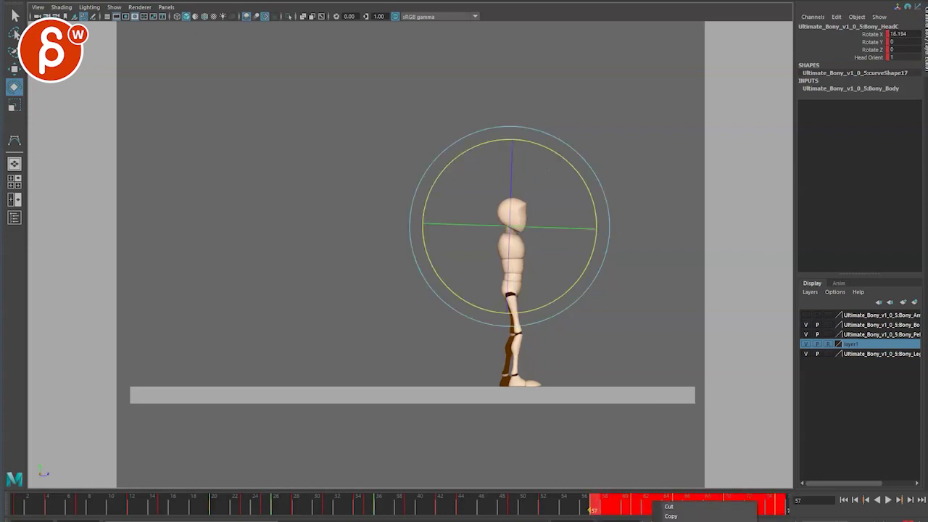
key("alt+v")
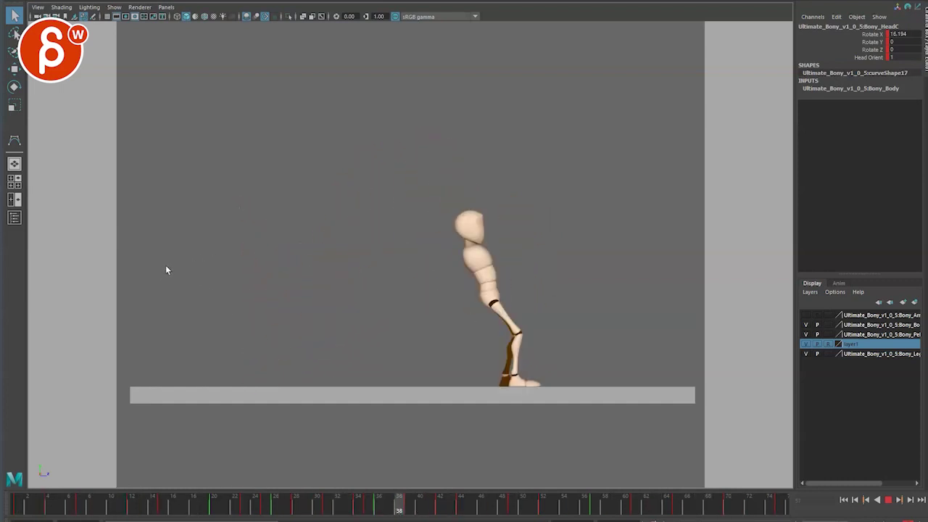
key("alt+v")
Step: Select the right foot control, move it up and forward at frame 30, and adjust its rotation
left_click_drag(232, 503, 333, 504)
left_click(293, 356)
key("w")
key("Escape")
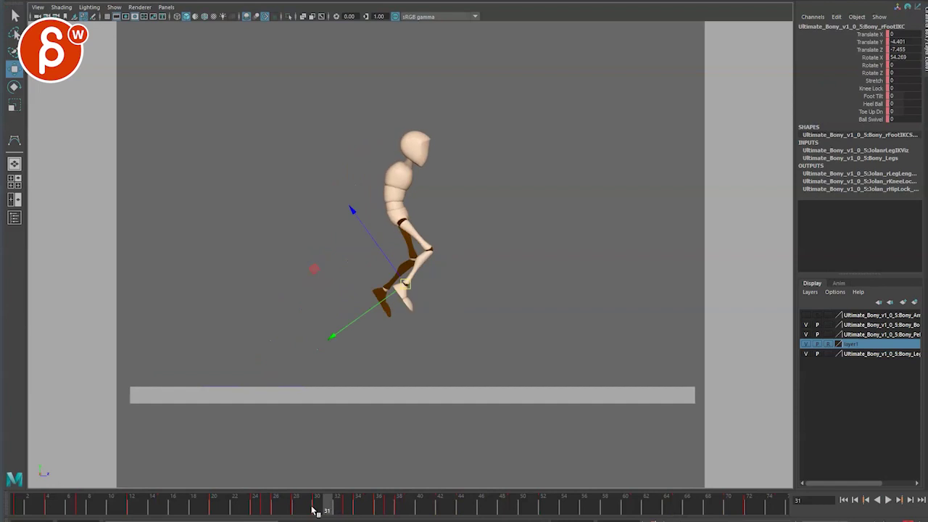
left_click(316, 505)
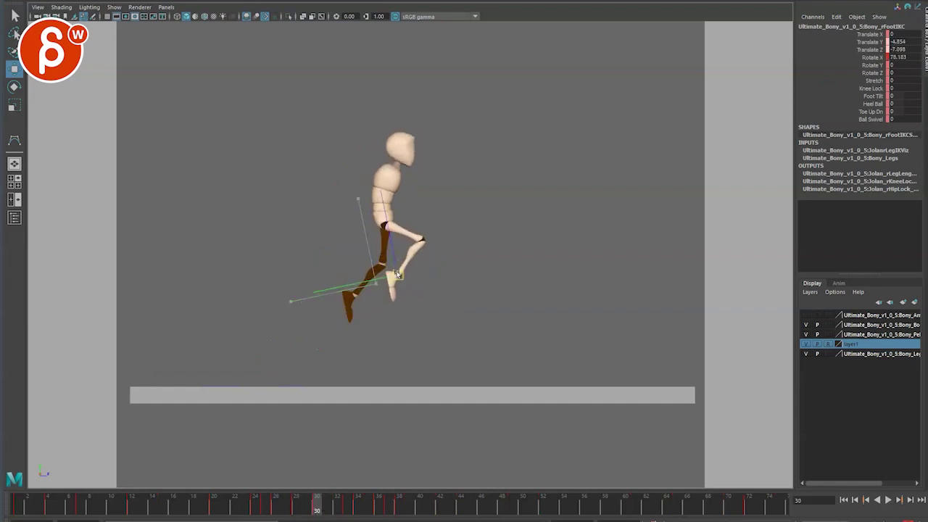
key("e")
left_click_drag(462, 217, 440, 199)
Step: Raise the right foot control and rotate it at frame 33, then apply a key edit at frame 34
key("alt+period")
key("alt+period")
key("alt+period")
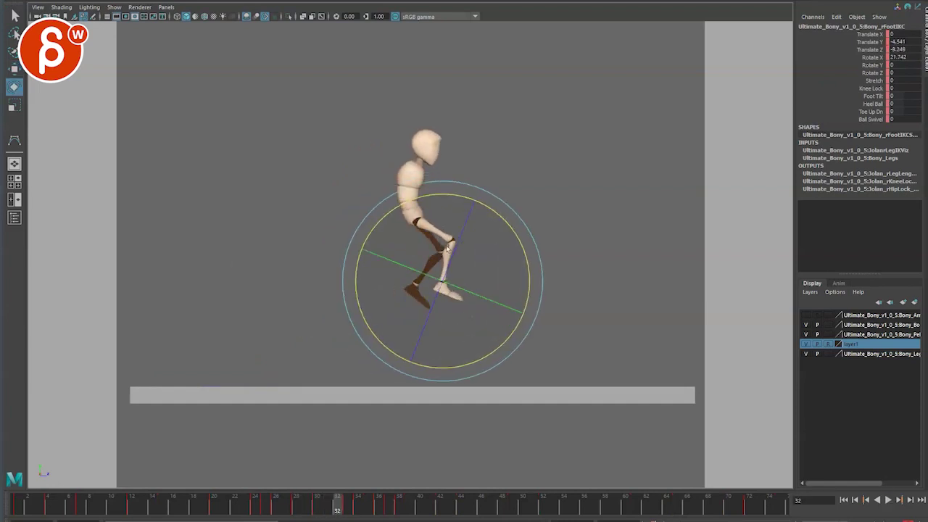
key("w")
left_click_drag(463, 286, 483, 249)
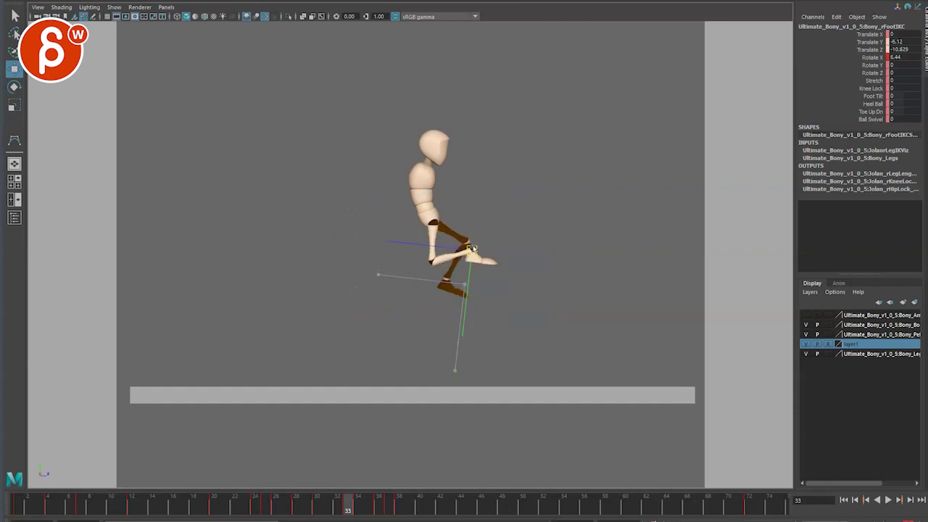
key("e")
left_click_drag(520, 188, 510, 173)
key("q")
key("alt+period")
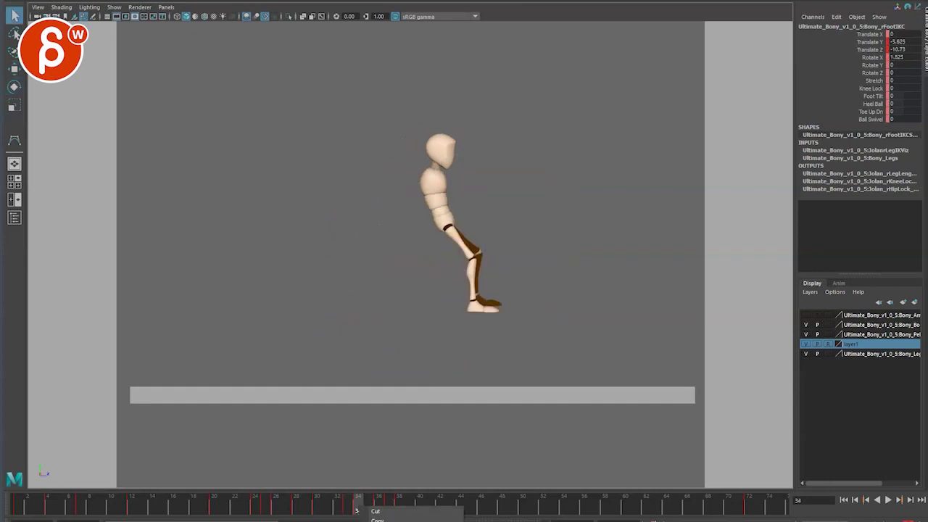
left_click(380, 521)
Step: Move the right knee control upward at frame 33 so the knee points forward, then play the animation
key("alt+comma")
left_click(431, 274)
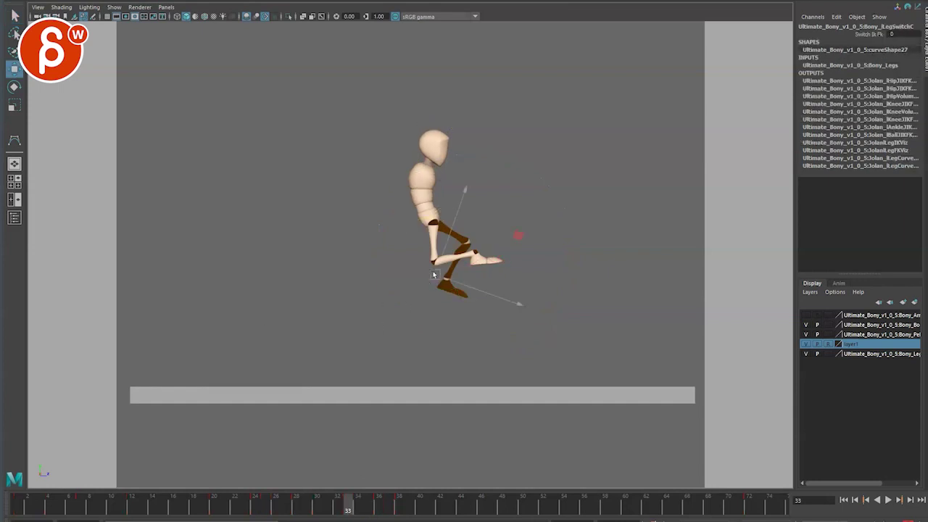
left_click(424, 283)
key("q")
left_click(434, 274)
key("w")
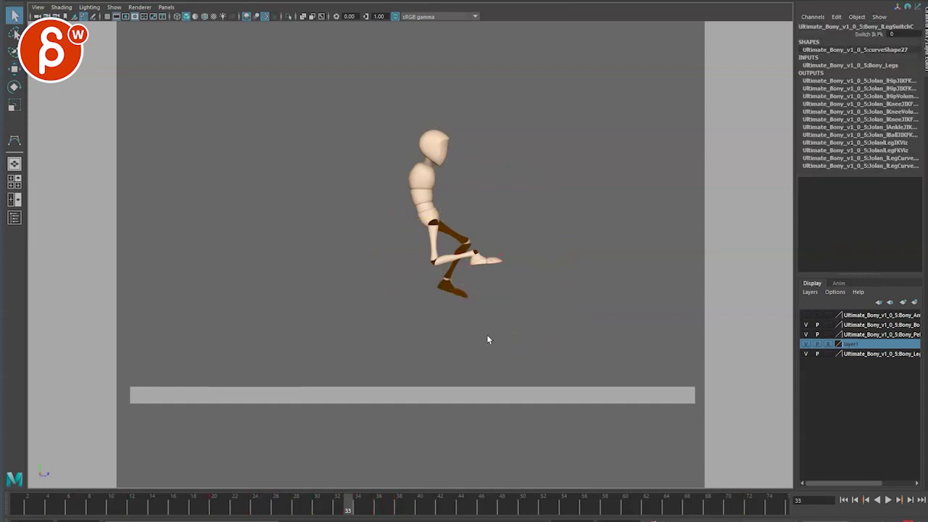
left_click(528, 336)
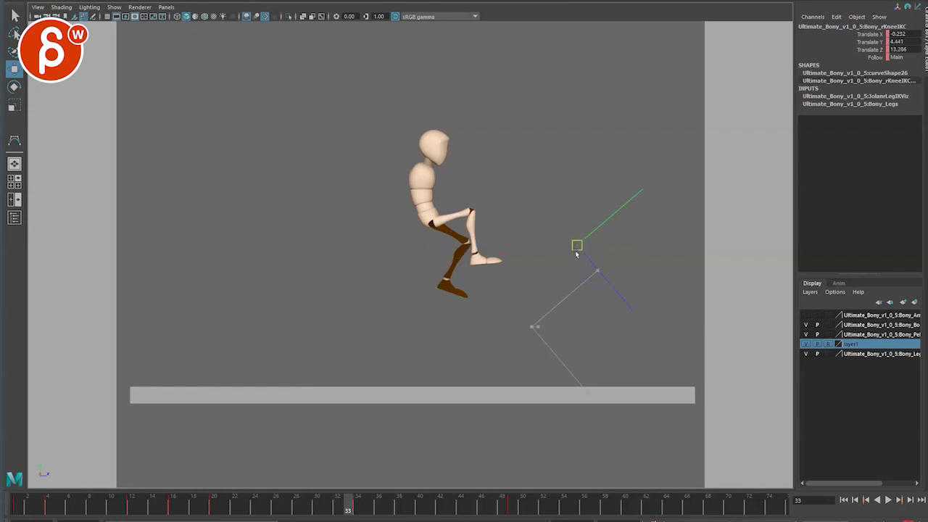
left_click(357, 511)
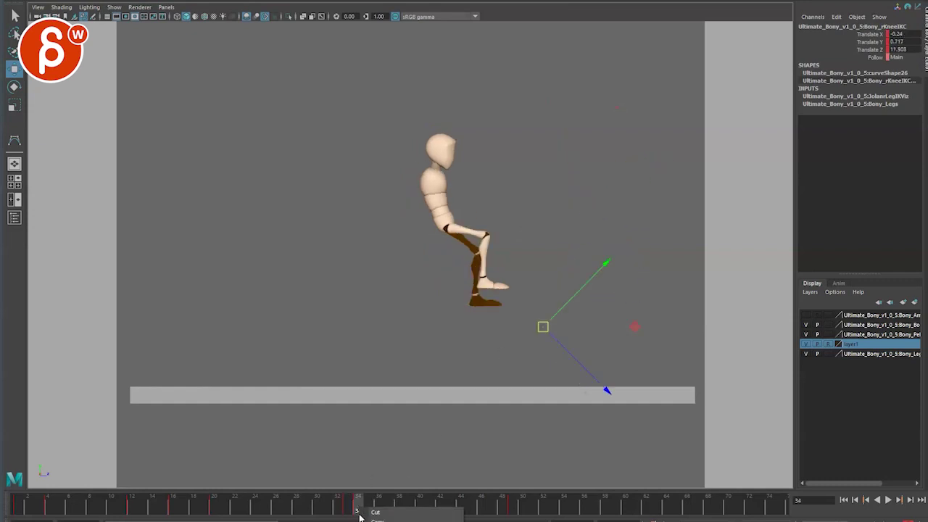
left_click(351, 511)
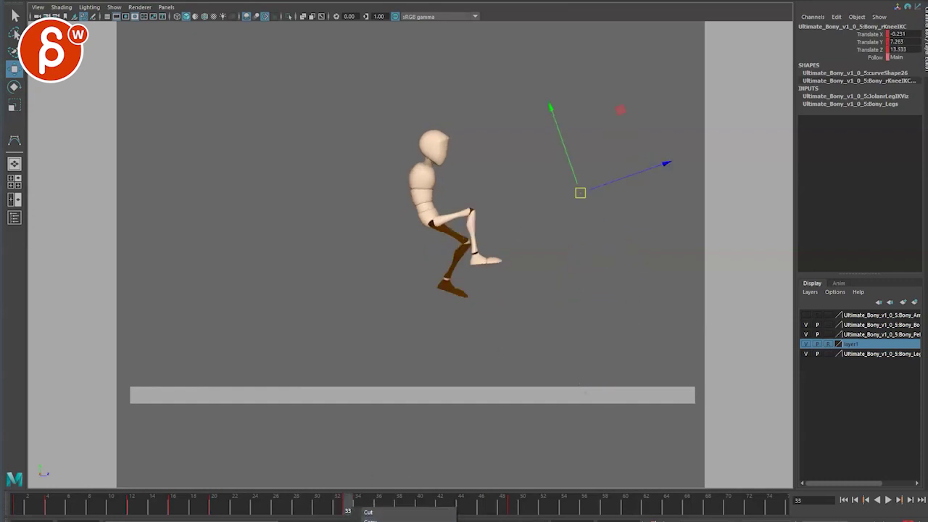
key("alt+v")
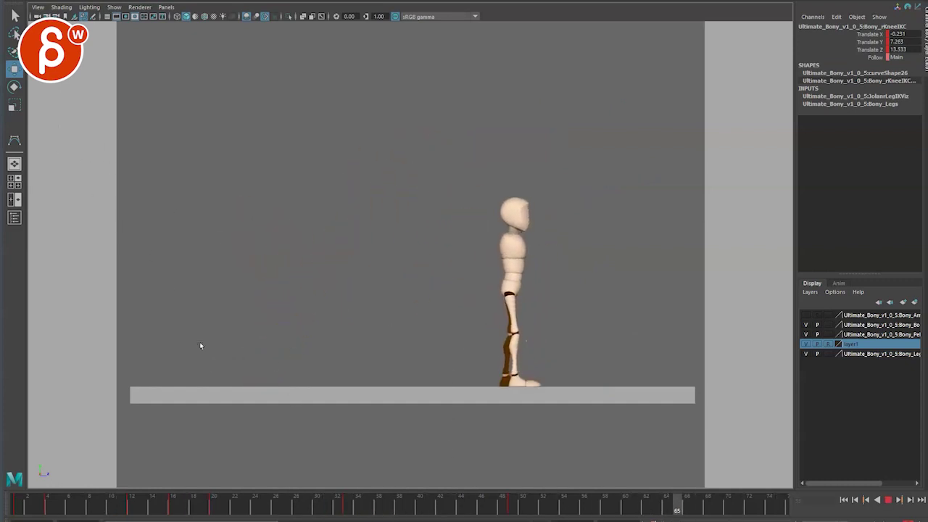
key("Escape")
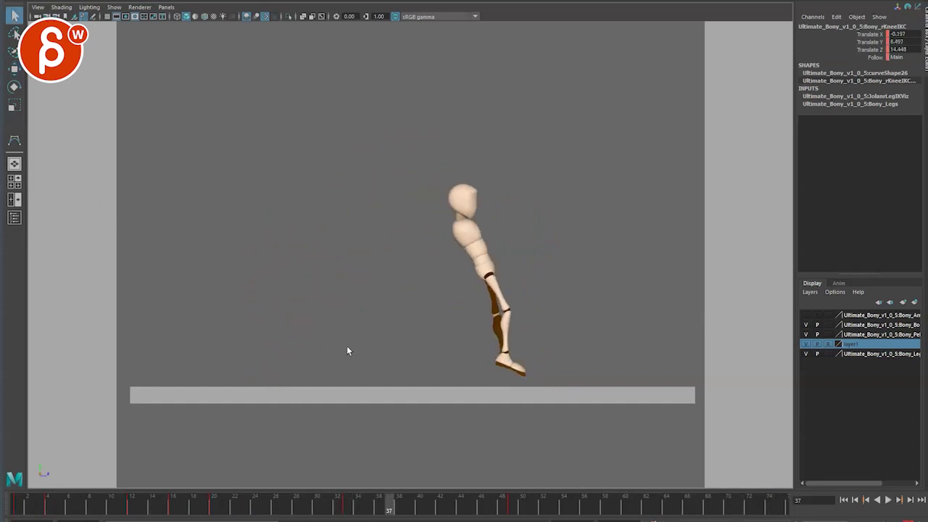
Step: Apply a key edit to the right foot control's keys from frame 26 to frame 33
key("alt+comma")
key("alt+comma")
key("alt+comma")
key("alt+comma")
key("alt+comma")
key("alt+comma")
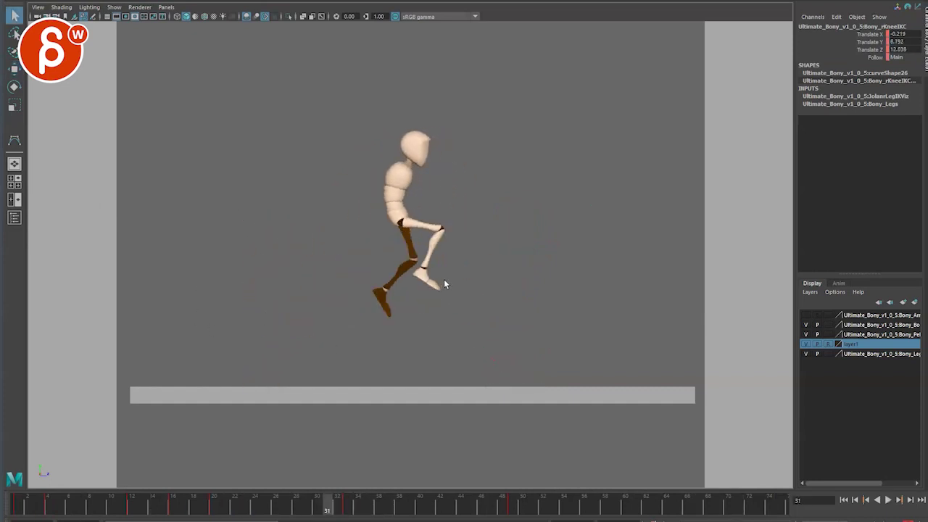
left_click(441, 299)
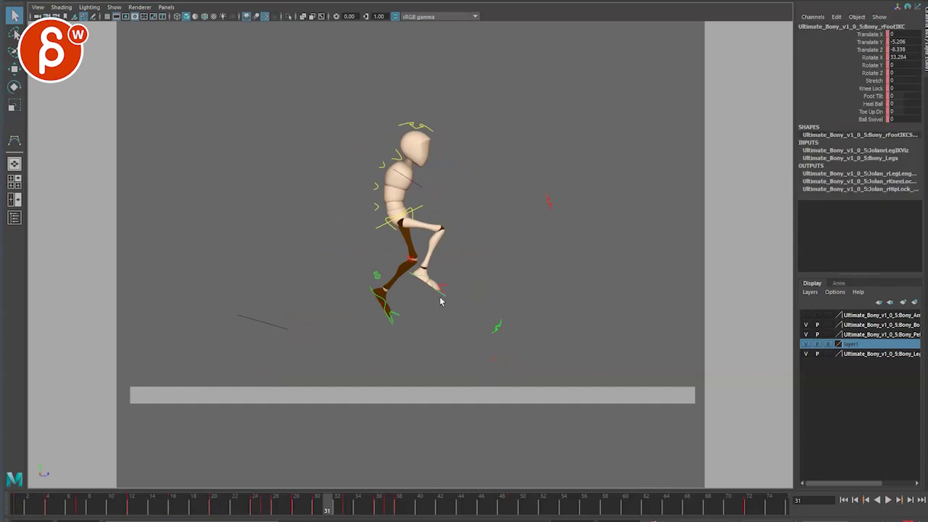
left_click_drag(350, 500, 271, 500, "shift")
right_click(310, 508)
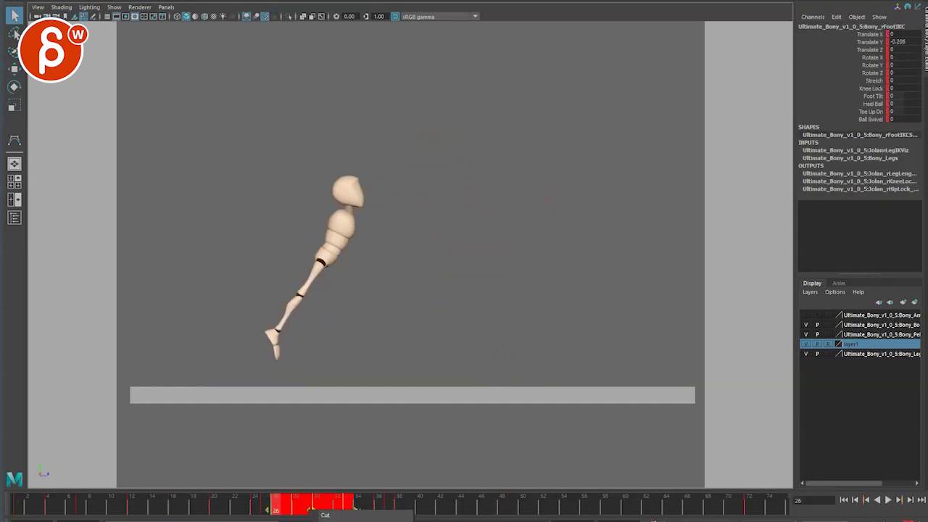
left_click(420, 520)
Step: Move the right foot control up and forward at frame 28, then back and down at frame 30
key("alt+period")
key("alt+period")
key("alt+period")
key("alt+period")
key("alt+comma")
key("alt+comma")
key("alt+comma")
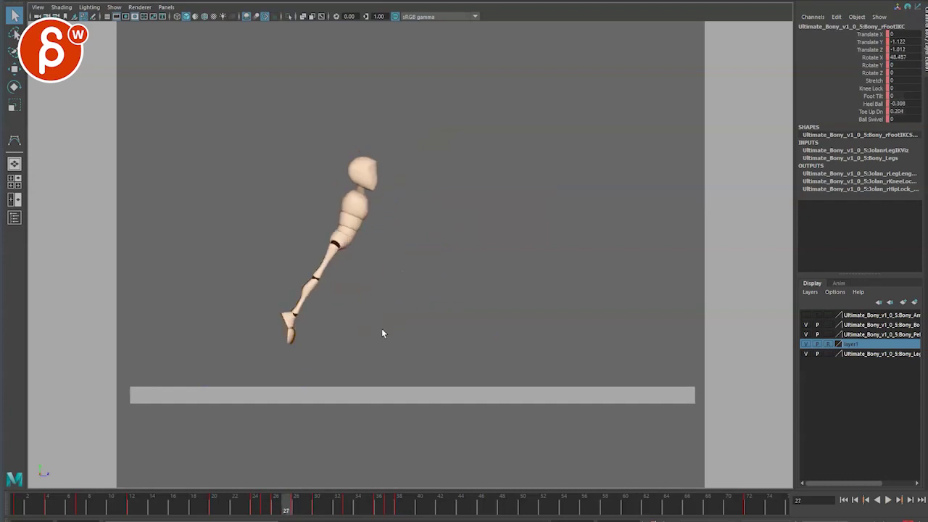
left_click_drag(383, 334, 317, 301)
key("w")
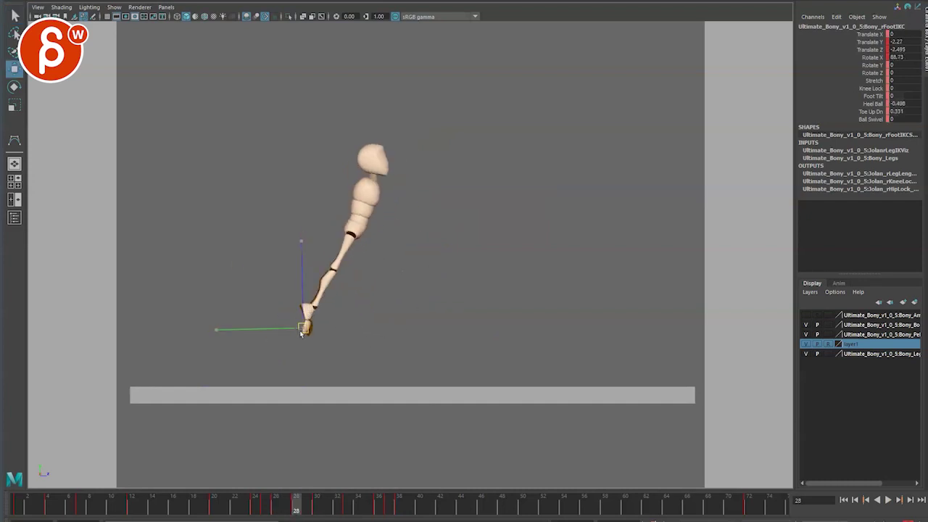
left_click_drag(301, 334, 322, 313)
key("alt+period")
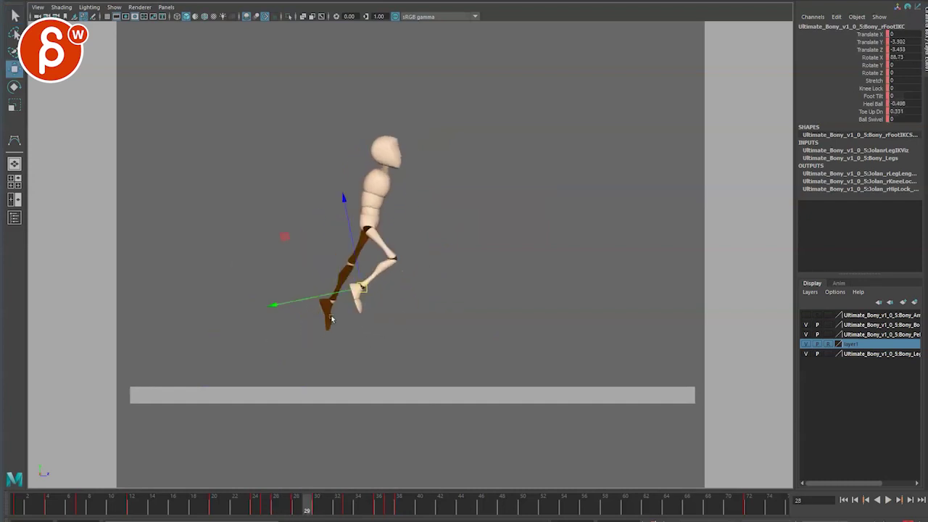
key("alt+period")
left_click_drag(374, 293, 353, 308)
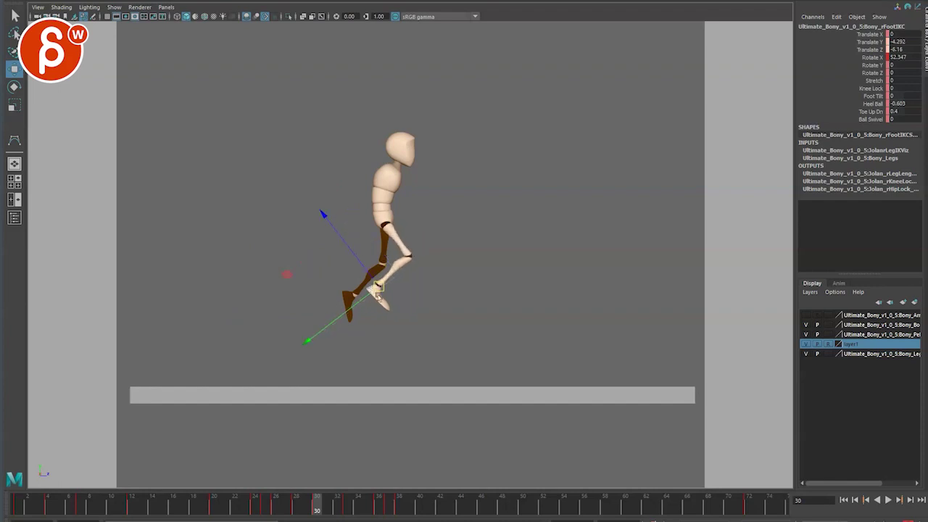
Step: Lower the right foot control at frame 33, set its X rotation to about 25.6 and play the animation
key("alt+period")
key("alt+period")
key("alt+period")
left_click_drag(473, 260, 462, 269)
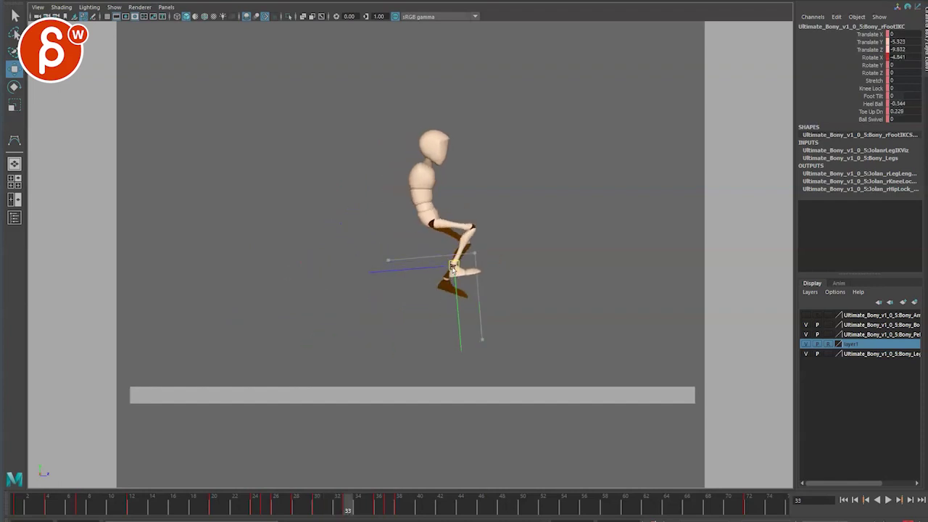
key("e")
left_click_drag(523, 208, 532, 255)
key("w")
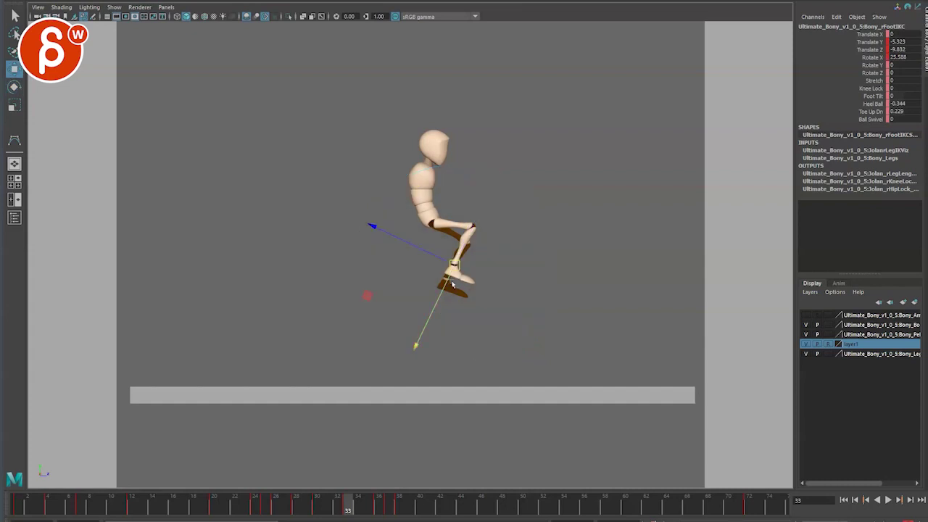
left_click_drag(455, 271, 459, 277)
key("alt+v")
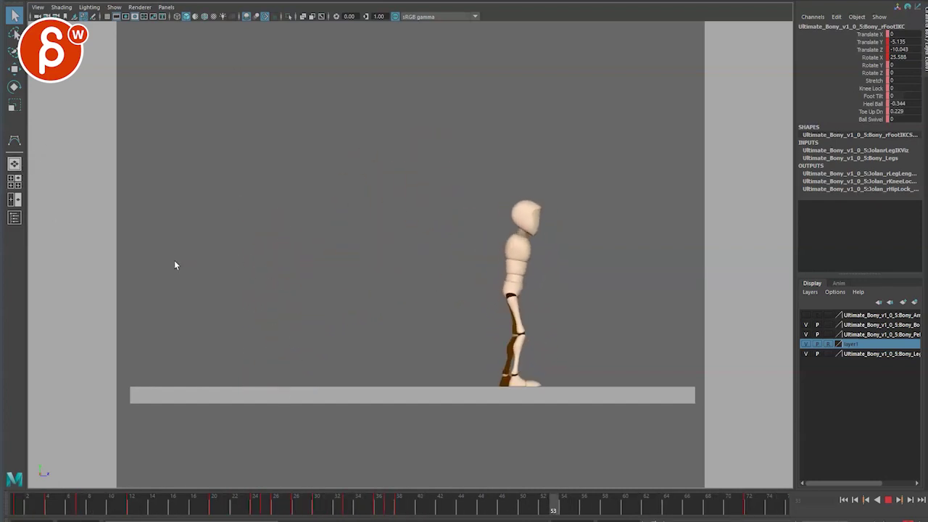
key("alt+v")
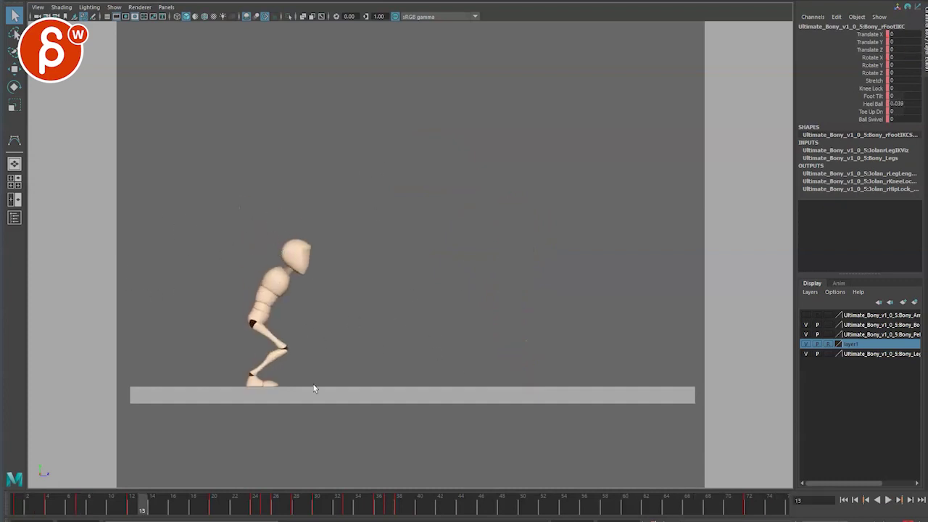
Step: Try moving the main control up and forward at frame 26, then undo the move
left_click_drag(232, 515, 276, 513)
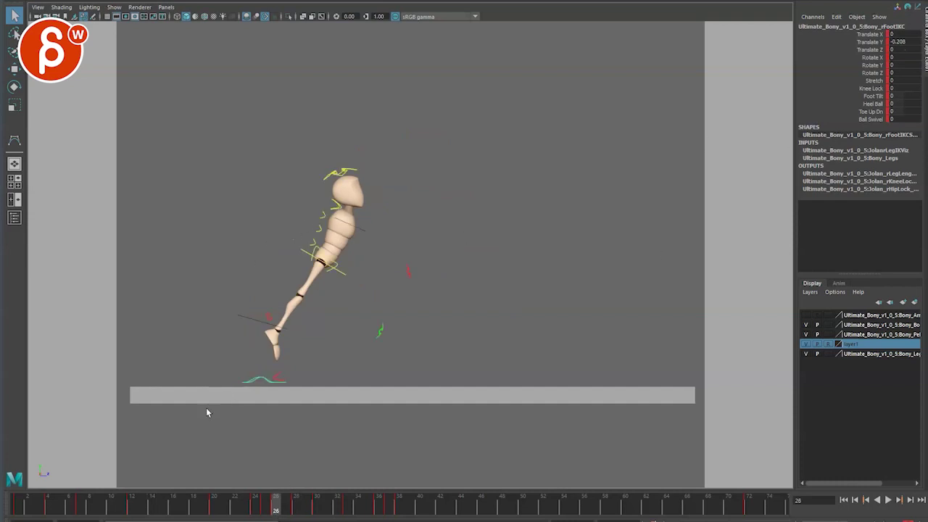
left_click(186, 446)
left_click(213, 388)
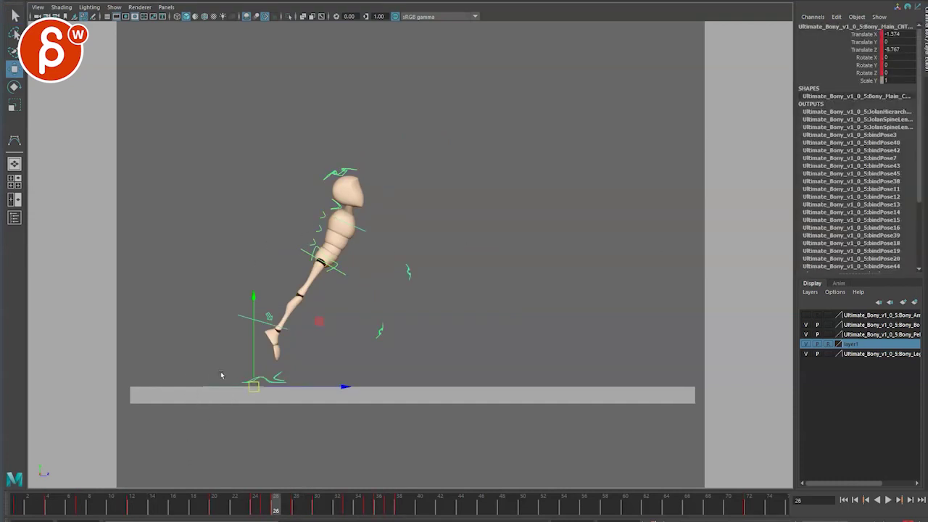
left_click_drag(255, 386, 275, 346)
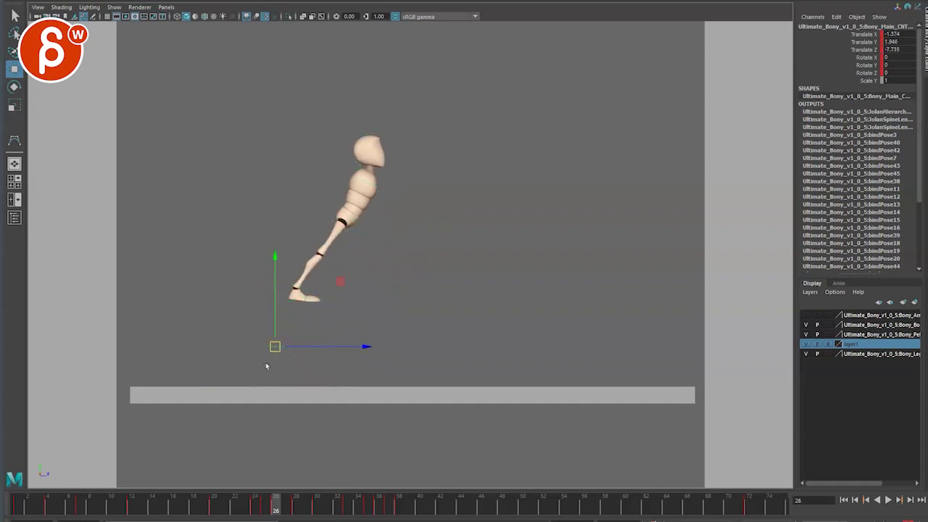
key("ctrl+z")
key("q")
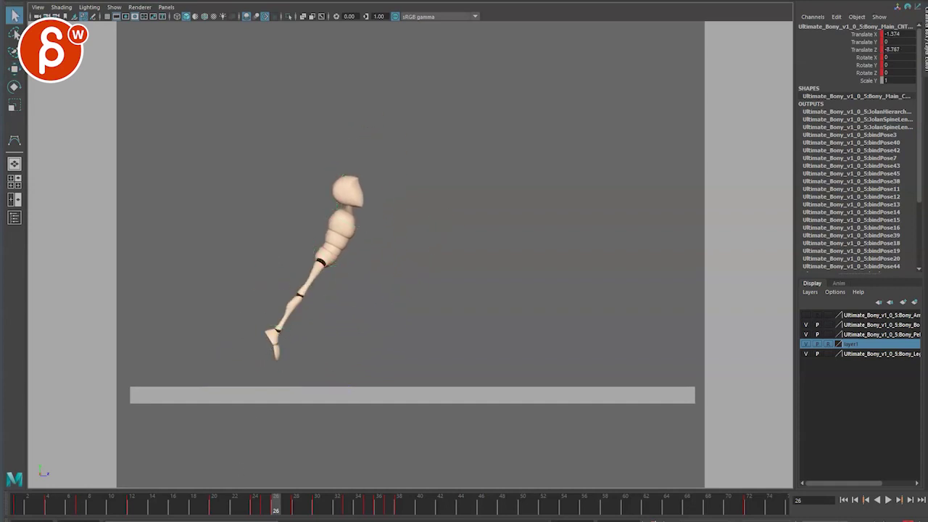
Step: Play the animation, then rotate the right foot control around frame 35, just before the landing
key("alt+v")
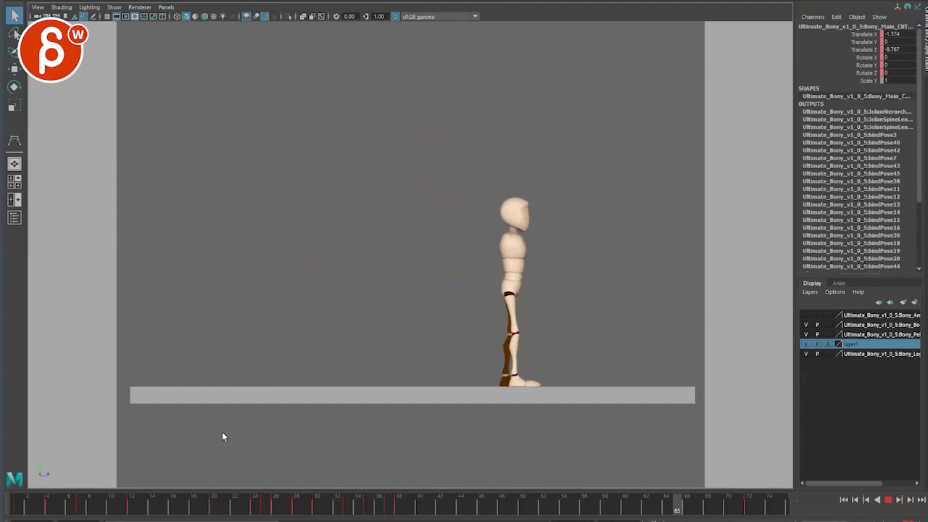
left_click_drag(311, 502, 413, 489)
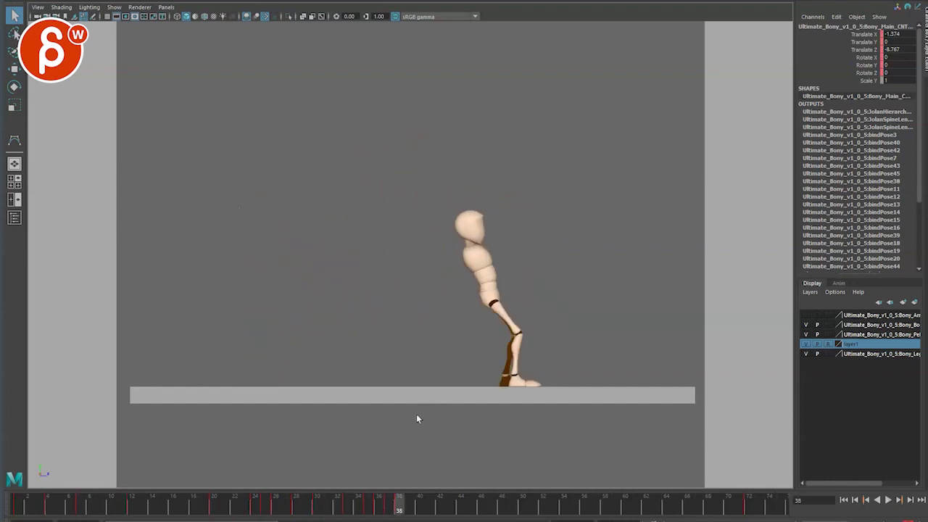
key("alt+comma")
key("alt+comma")
key("alt+comma")
left_click(493, 355)
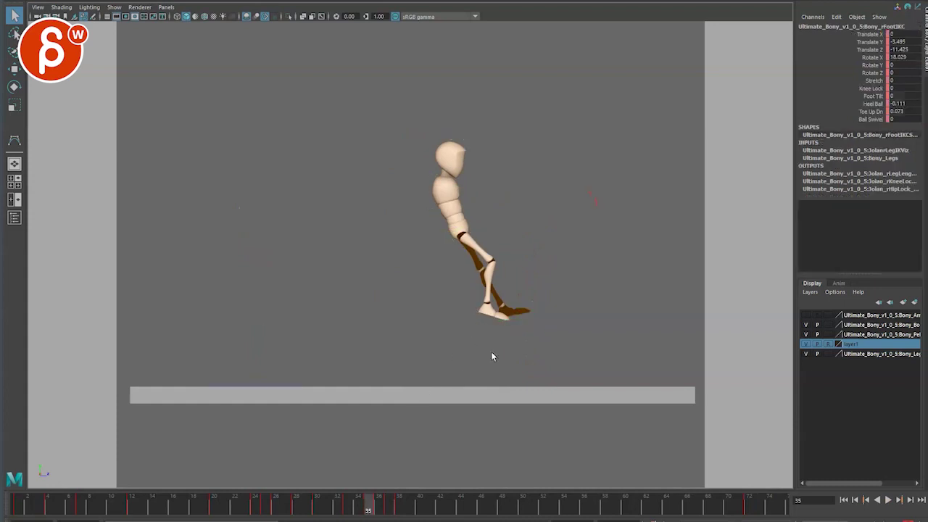
left_click(488, 317)
key("e")
left_click_drag(531, 325, 523, 414)
key("period")
key("alt+period")
key("alt+period")
key("q")
Step: Rotate the right foot control at frame 30 to a Z rotation of about -10.1
key("alt+comma")
key("alt+comma")
key("alt+comma")
key("alt+comma")
key("alt+comma")
key("alt+comma")
key("alt+comma")
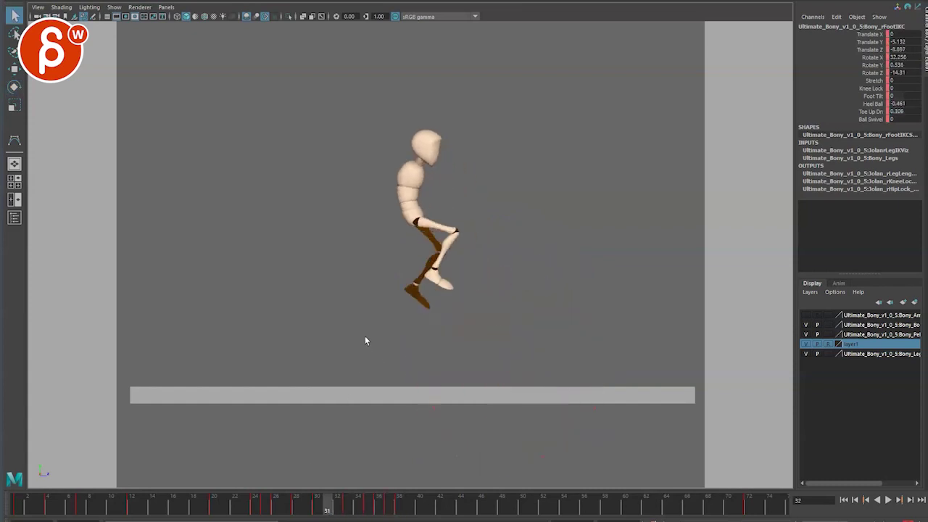
key("comma")
left_click(383, 303)
key("e")
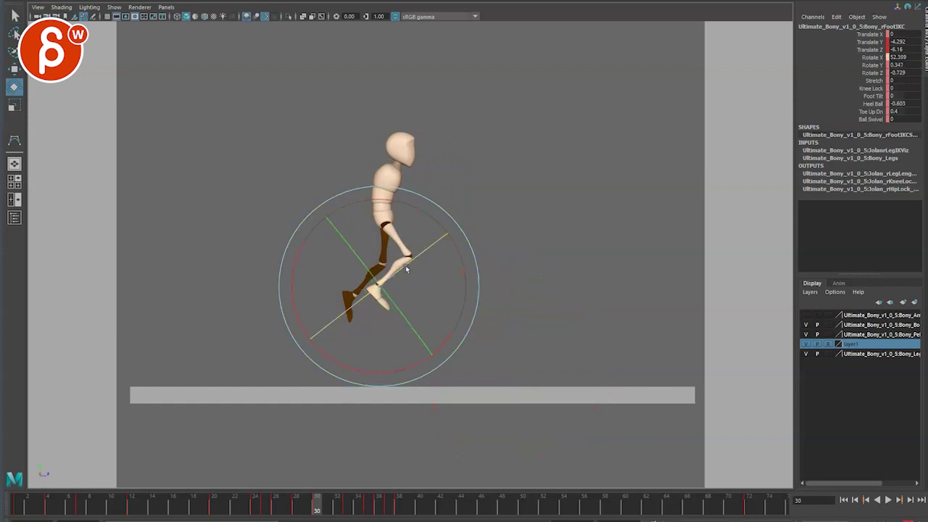
left_click_drag(392, 285, 423, 301)
key("q")
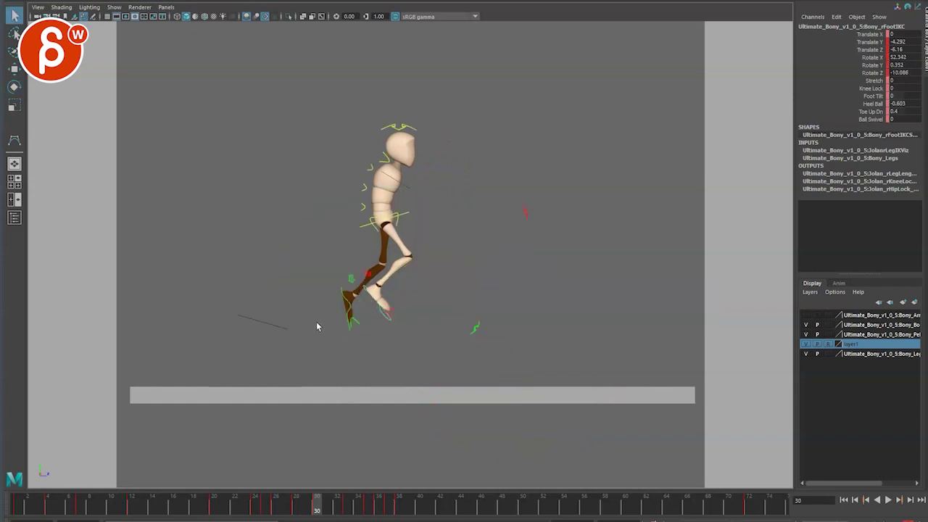
Step: Rotate the left foot control at frame 30 to adjust the trailing foot's angle in flight
left_click(346, 297)
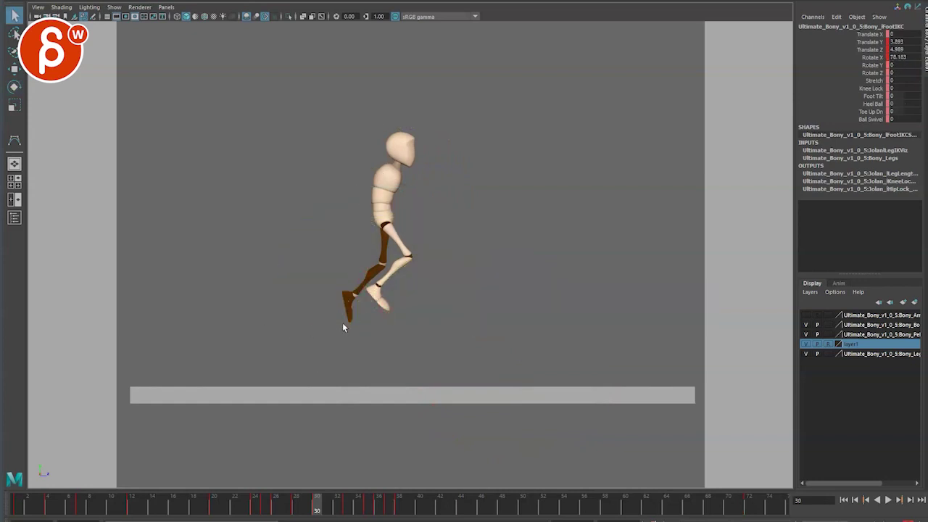
key("e")
left_click_drag(364, 307, 397, 271)
key("alt+period")
key("alt+period")
key("alt+period")
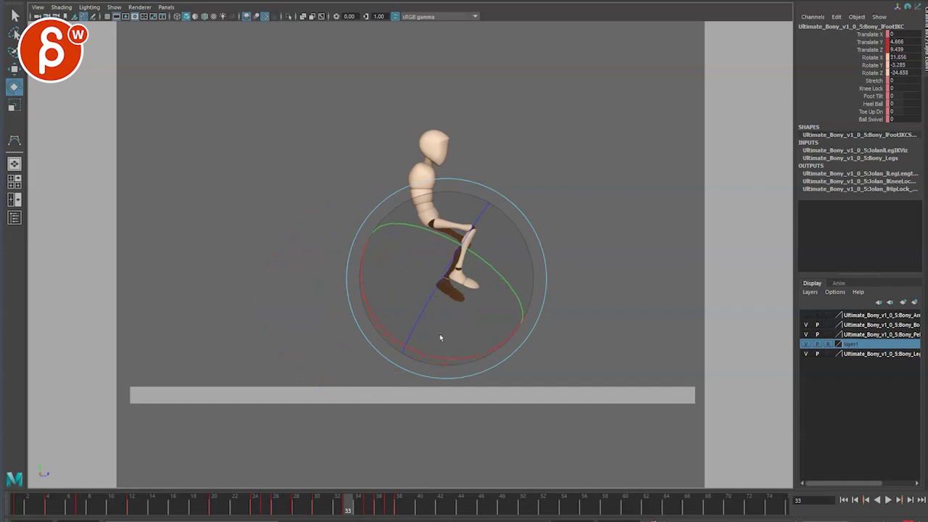
Step: Move the left foot control back slightly at frame 33 and to a Translate Z of 11.312 at frame 35
left_click_drag(440, 334, 444, 337)
key("w")
left_click_drag(446, 280, 436, 278)
key("alt+period")
key("alt+period")
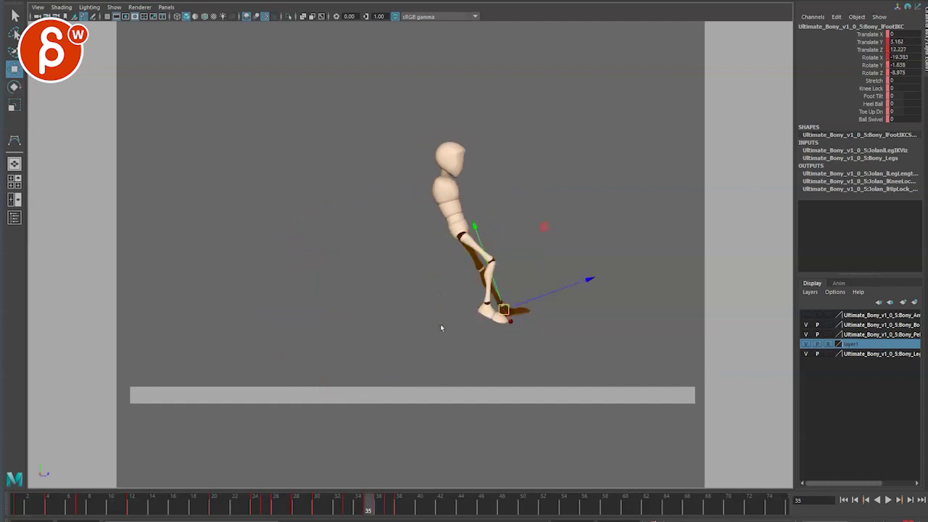
key("alt+period")
key("alt+comma")
left_click_drag(505, 312, 483, 311)
Step: Rotate the left foot control around frame 36, move it back to Translate Z 12.365 at frame 37, and play the animation
key("e")
key("alt+period")
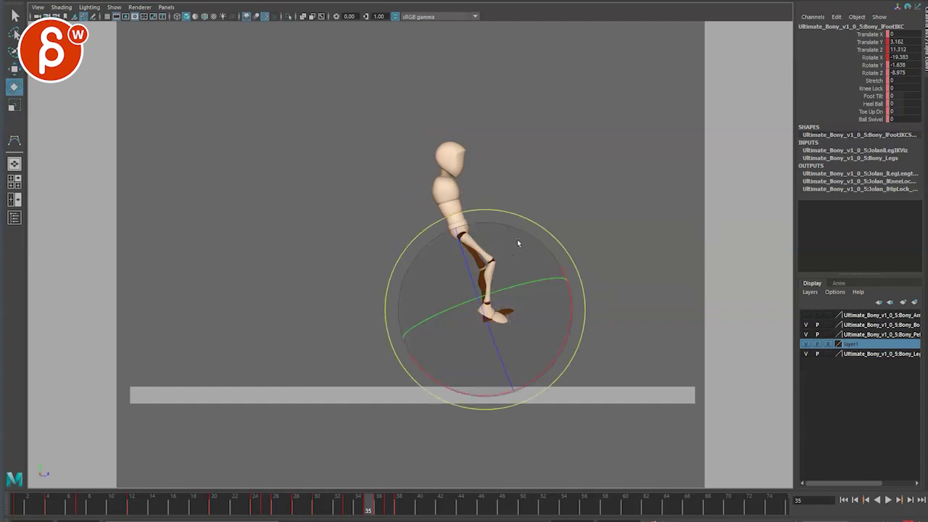
key("alt+period")
key("alt+comma")
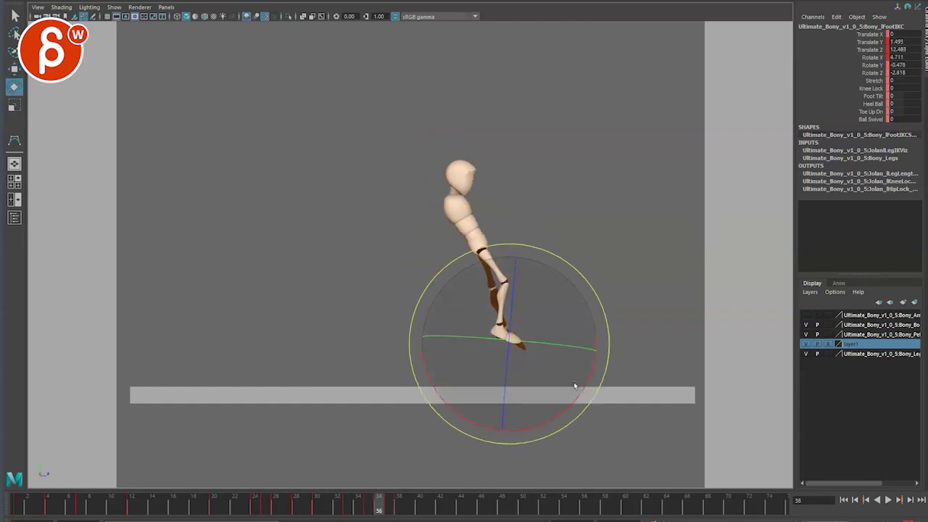
left_click_drag(573, 385, 599, 359)
key("alt+period")
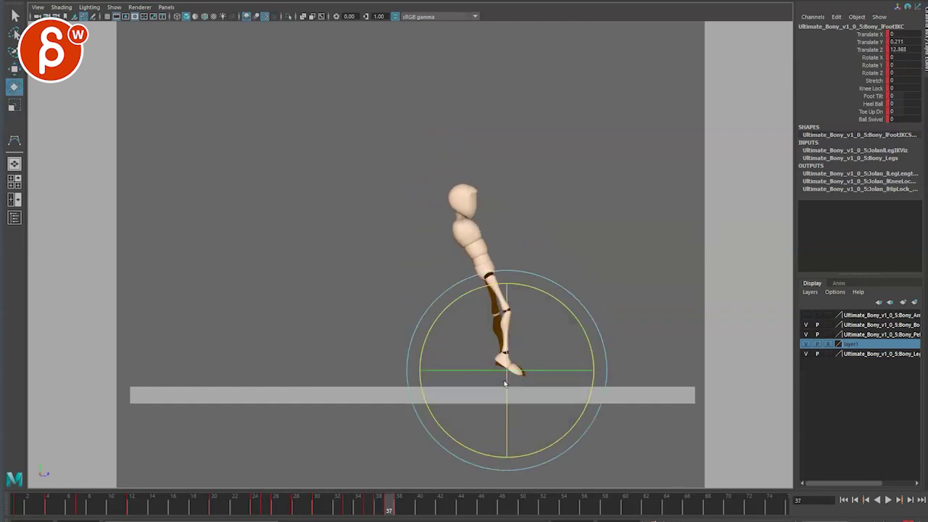
key("alt+v")
key("q")
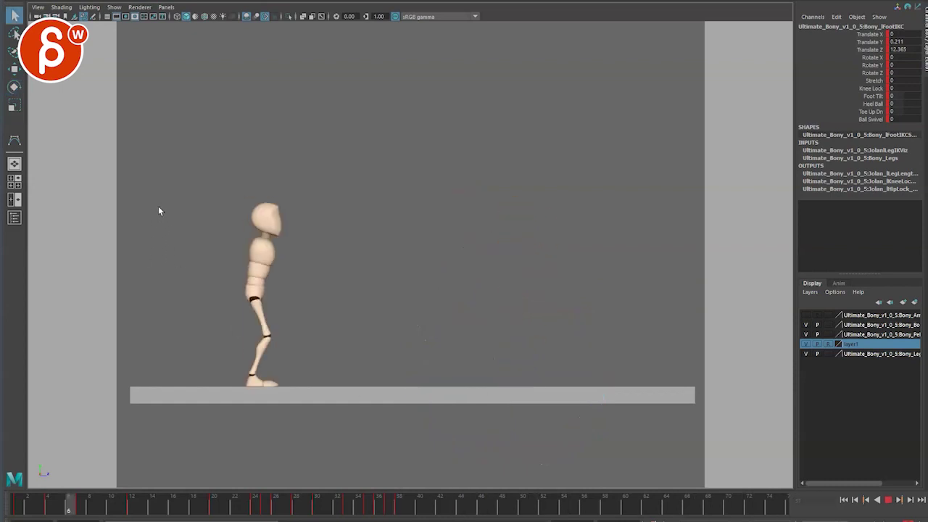
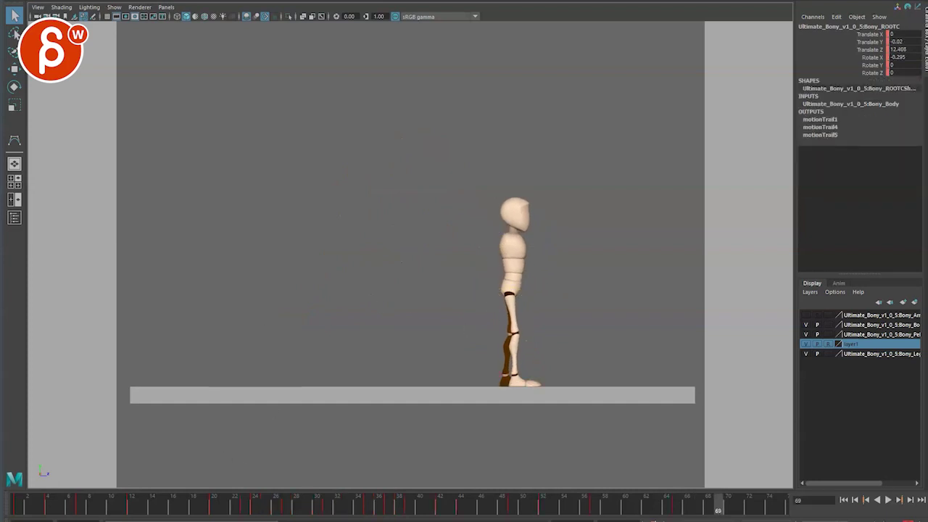
Step: Create a motion trail for the root control and display it in the viewport
left_click(245, 0)
left_click(268, 0)
left_click(114, 6)
left_click(132, 339)
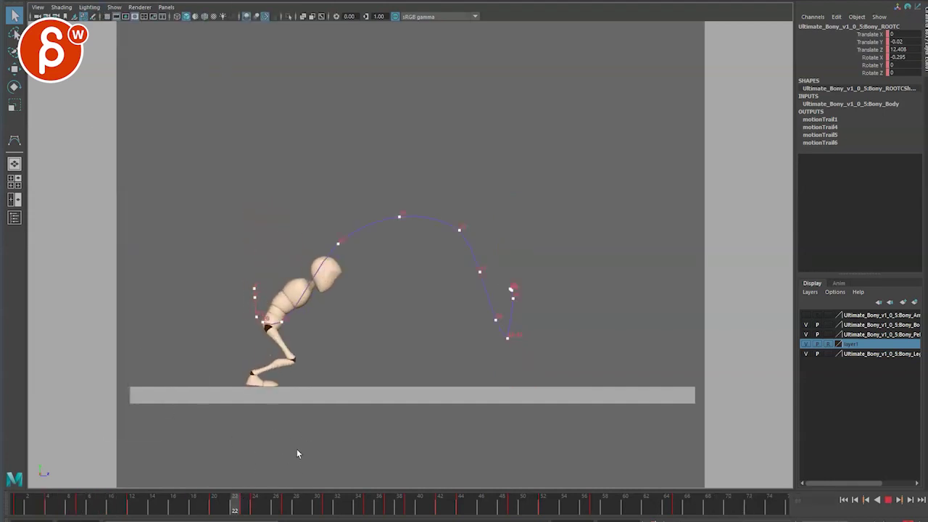
Step: Move the motion trail's apex key at frame 31 and the takeoff key before it up and back, then play the animation
key("Escape")
left_click(400, 216)
key("w")
key("alt+comma")
key("alt+comma")
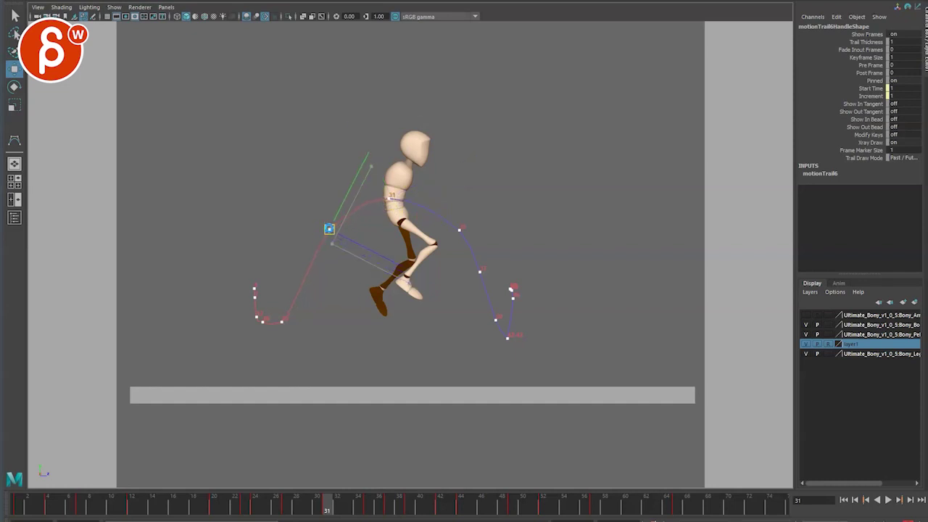
key("alt+comma")
key("alt+comma")
key("alt+comma")
key("alt+comma")
key("alt+comma")
key("alt+comma")
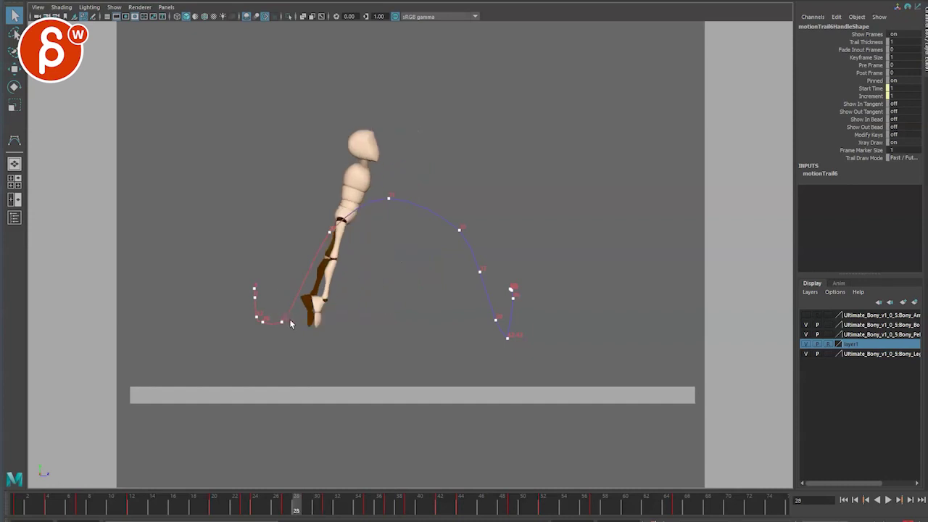
key("alt+v")
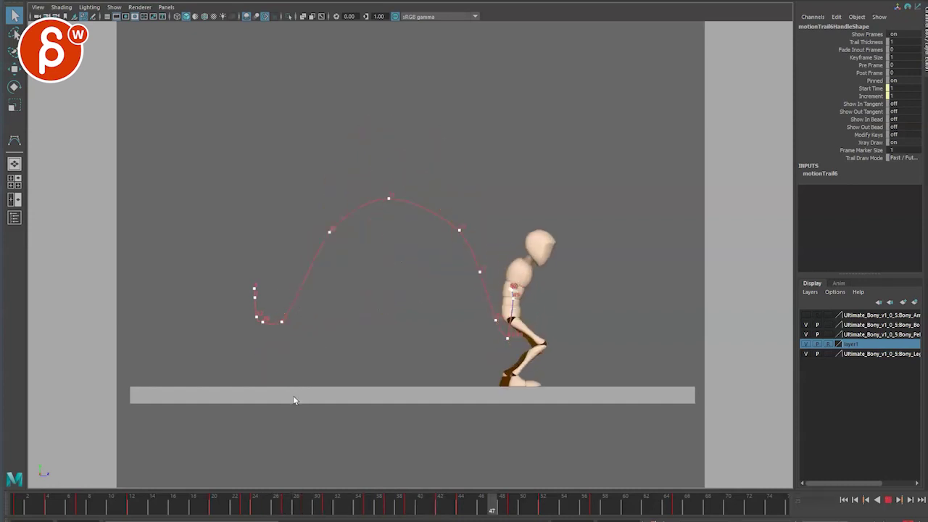
Step: Move the motion trail key after the apex up and back to round the arc, then replay the animation
key("alt+v")
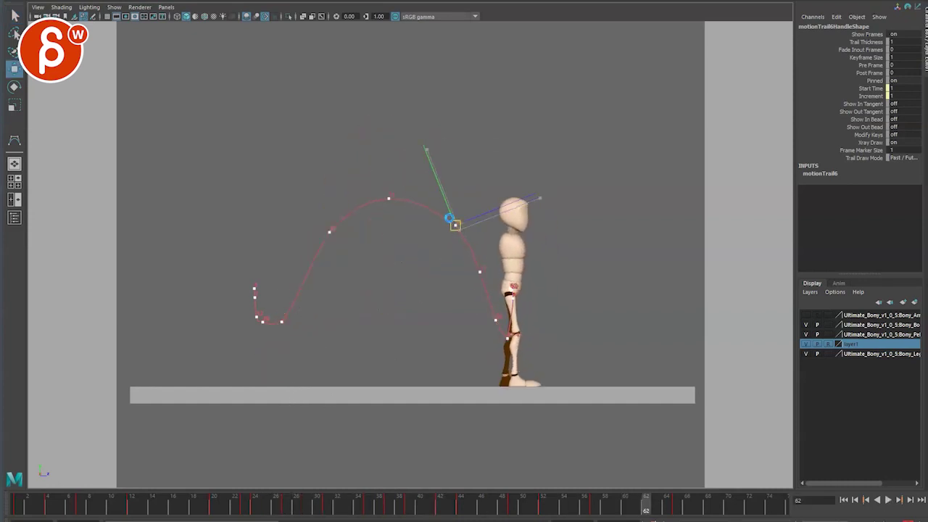
left_click(425, 315)
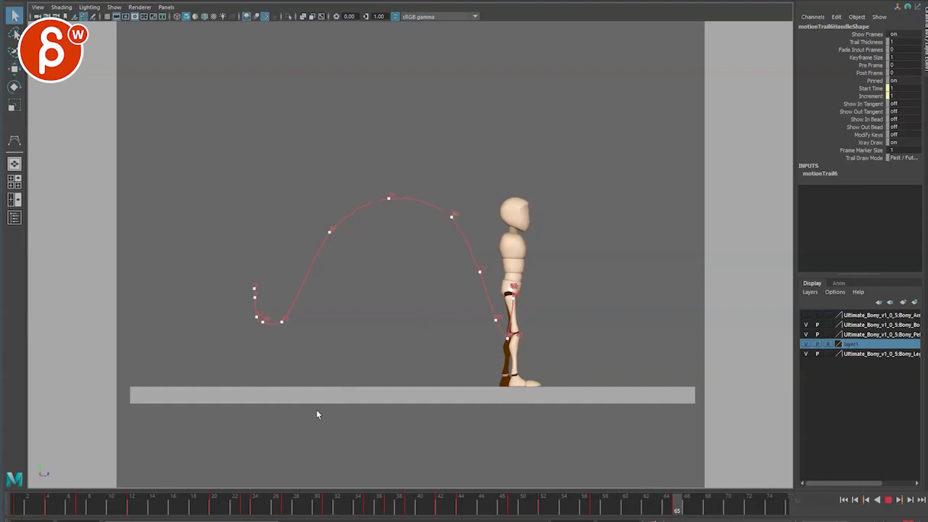
key("alt+v")
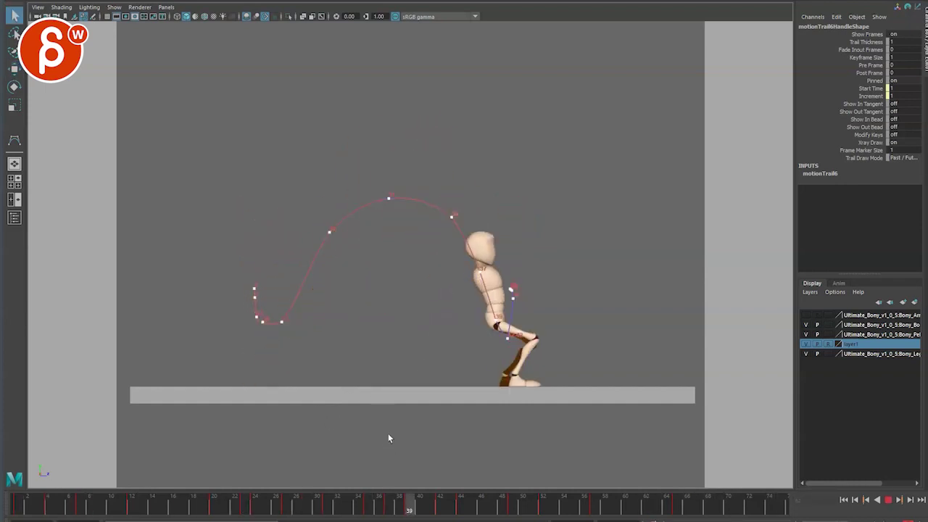
Step: Move the root control forward and down at frame 47 to about Translate Y -1.48 and Translate Z 12.785
key("alt+v")
key("alt+comma")
key("alt+comma")
key("alt+comma")
key("alt+comma")
key("alt+comma")
key("alt+comma")
key("alt+comma")
key("alt+comma")
key("alt+comma")
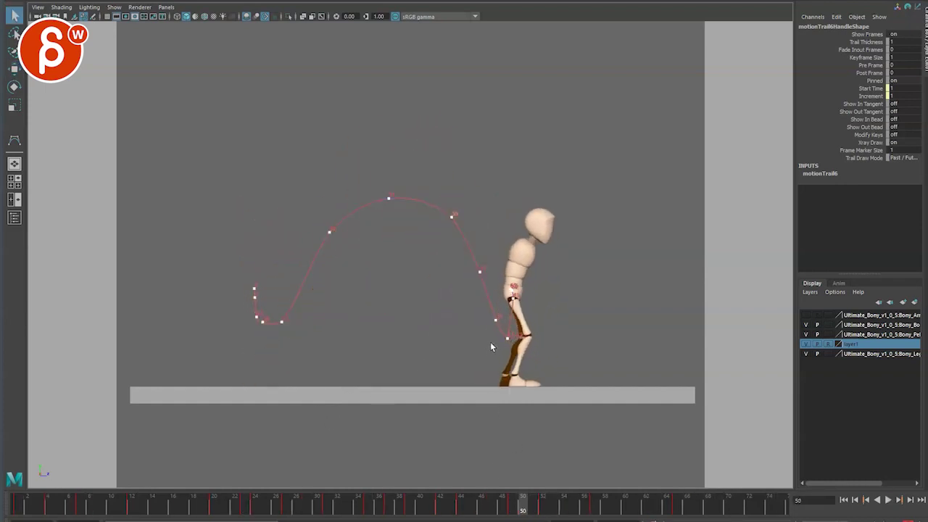
key("w")
key("q")
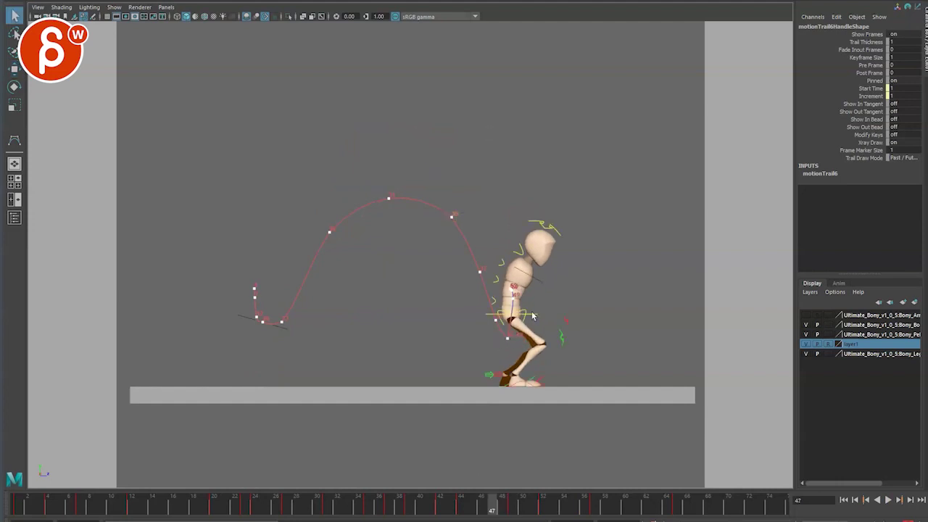
left_click(534, 318)
key("w")
left_click(535, 332)
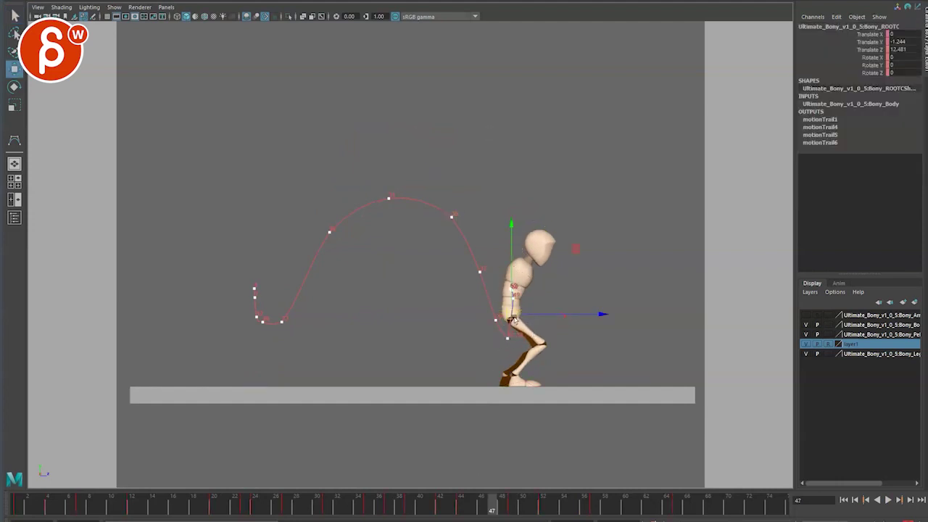
left_click_drag(514, 320, 519, 325)
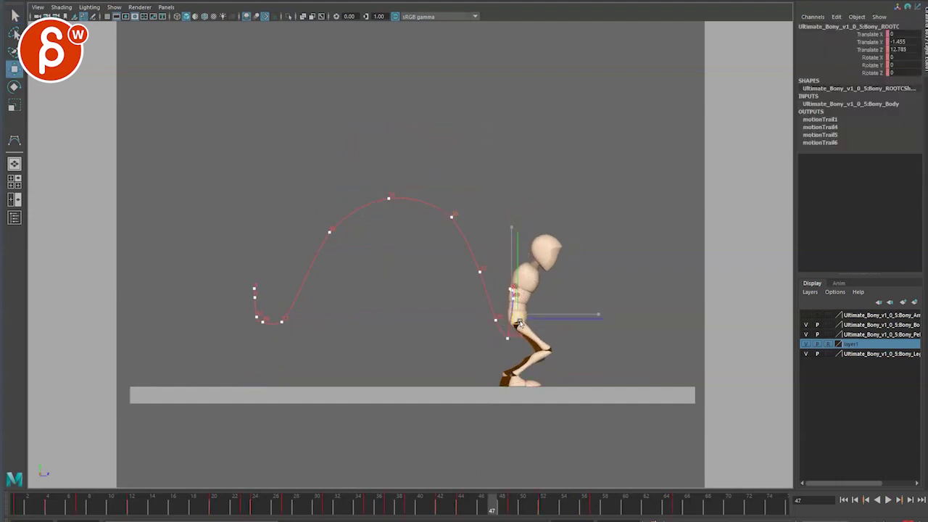
Step: Apply a key edit to the root control's keys at frame 47 and frame 44
right_click(490, 510)
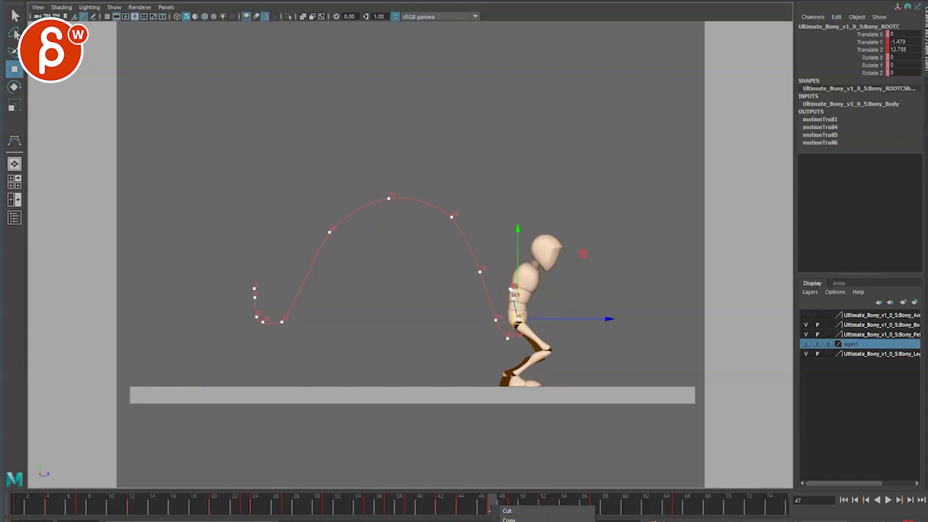
left_click(540, 521)
key("q")
left_click_drag(455, 511, 462, 512)
right_click(461, 511)
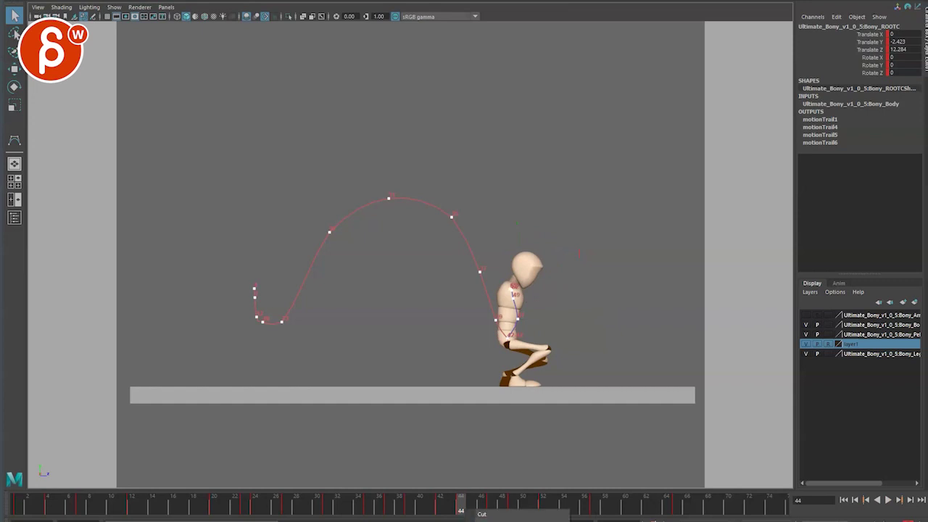
left_click(525, 521)
Step: Step through frames 40 to 47 to examine the hips' path through the landing crouch
key("alt+comma")
key("alt+comma")
key("alt+comma")
key("alt+comma")
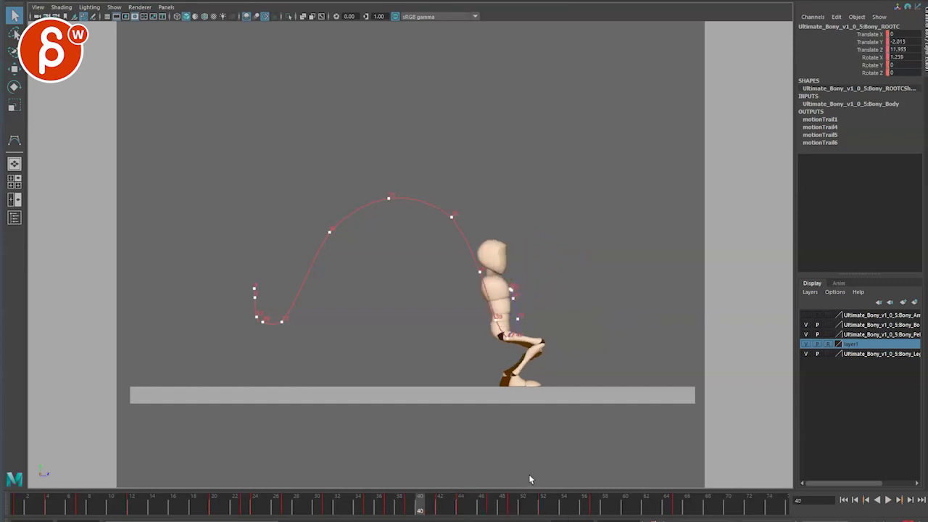
key("alt+period")
key("alt+period")
key("alt+period")
key("alt+period")
key("alt+period")
key("alt+period")
key("alt+period")
key("alt+comma")
key("alt+comma")
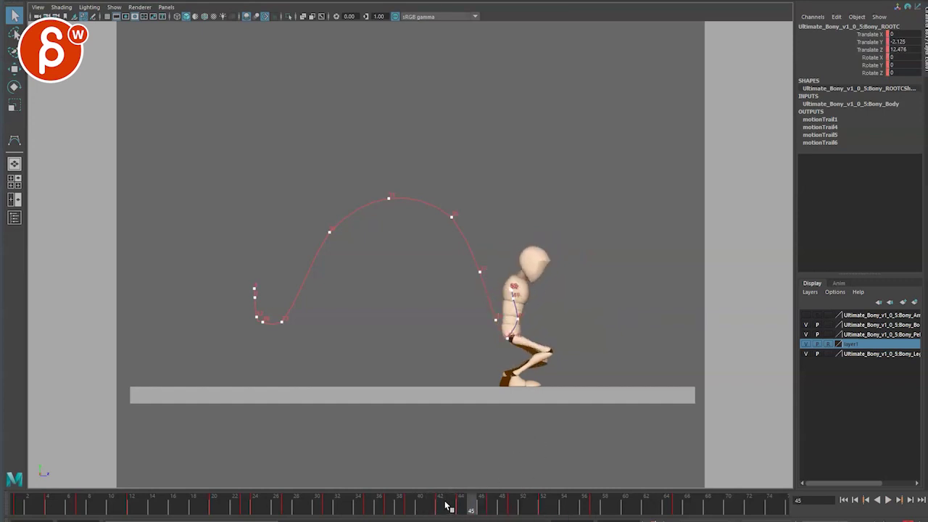
Step: Lower the root control's Translate Y key at frame 42 to about -2.5 and smooth the tangents at frames 42 and 44
left_click_drag(450, 509, 441, 509)
key("alt+comma")
key("alt+period")
key("space")
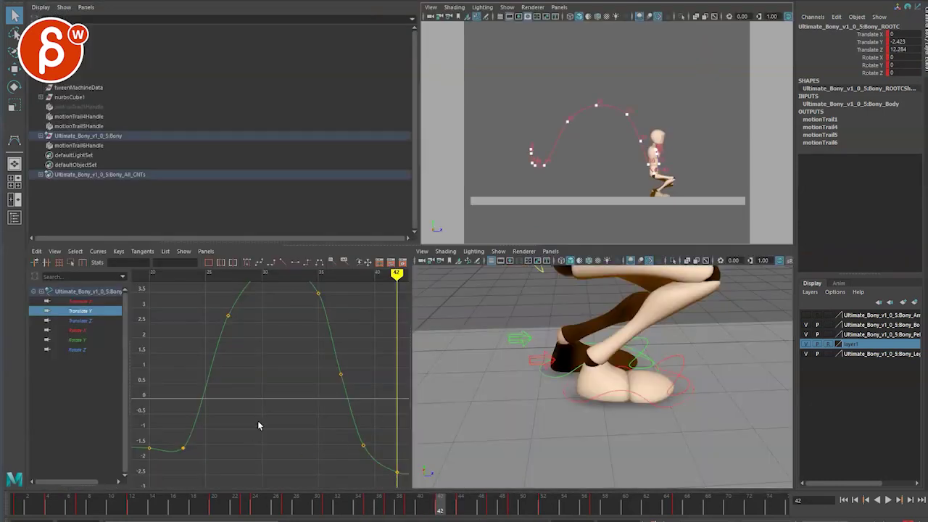
left_click_drag(312, 454, 316, 450)
key("f")
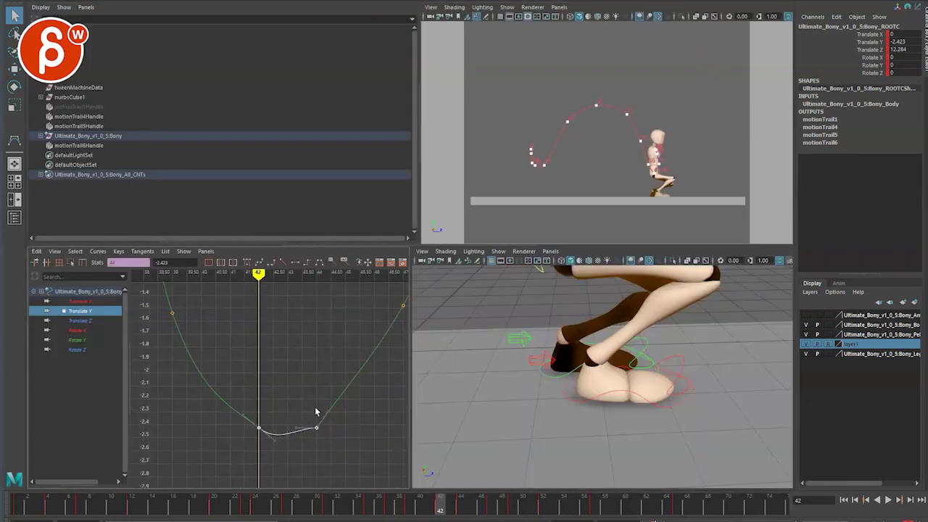
left_click(259, 262)
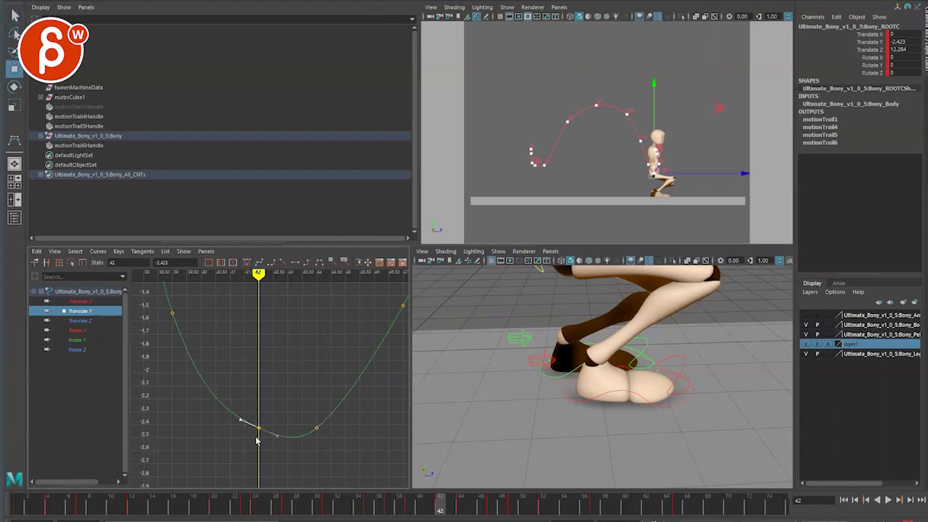
middle_click_drag(256, 419, 258, 438)
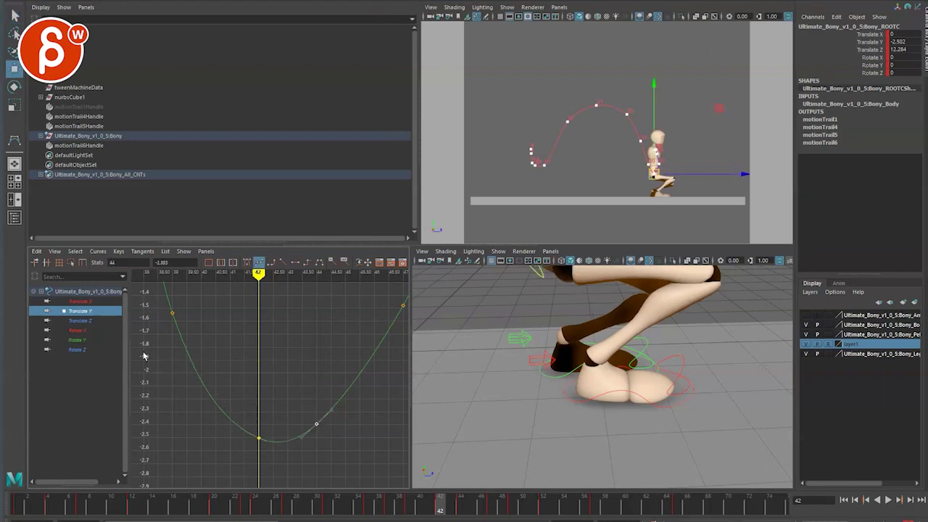
Step: Delete the key at frame 44 on the root control's Translate Z curve
left_click(93, 321)
key("f")
left_click_drag(264, 382, 344, 308)
key("f")
left_click(285, 353)
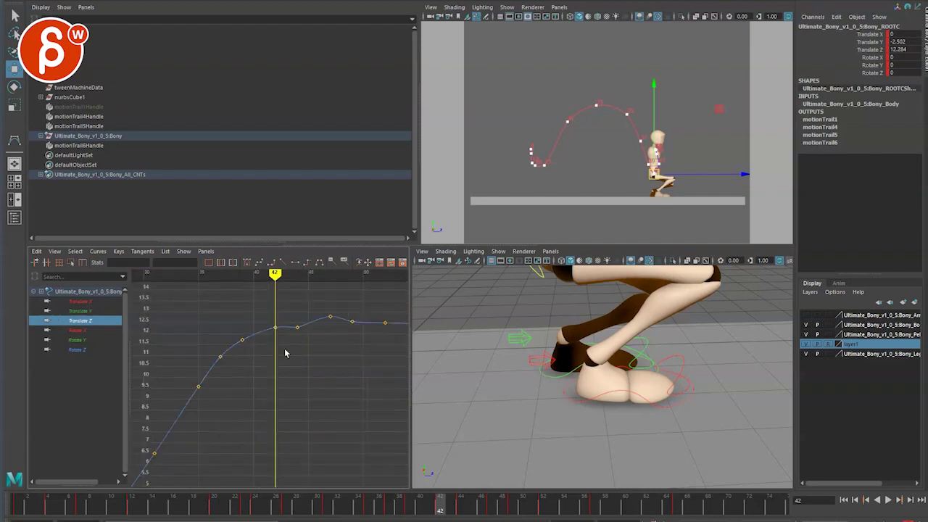
key("alt+comma")
key("alt+comma")
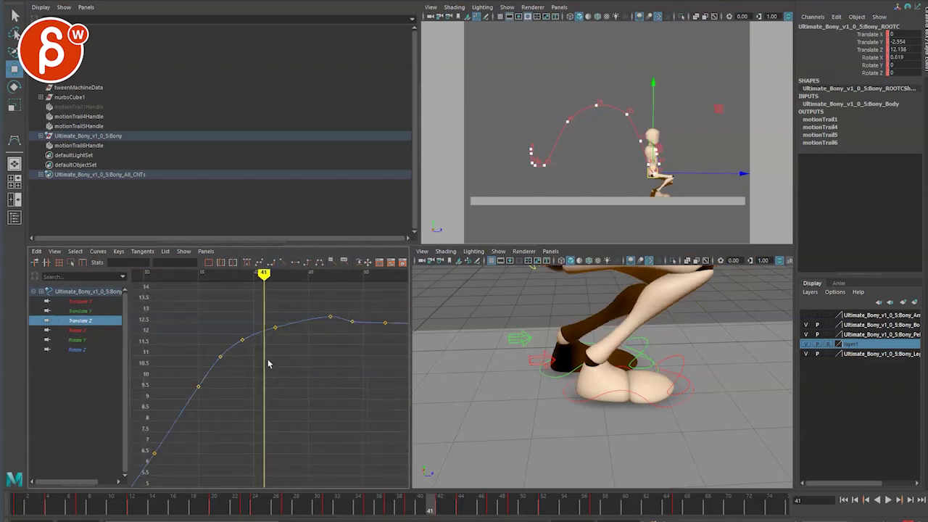
Step: Try deleting the Translate Z key at frame 42, undo the deletion, and raise that key to about 12.48
key("alt+period")
left_click_drag(265, 343, 299, 322)
key("Delete")
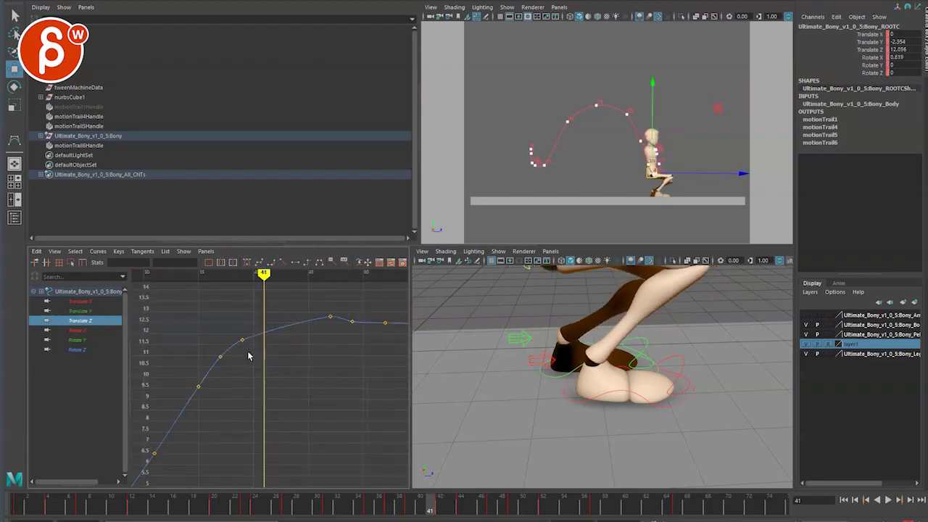
key("ctrl+z")
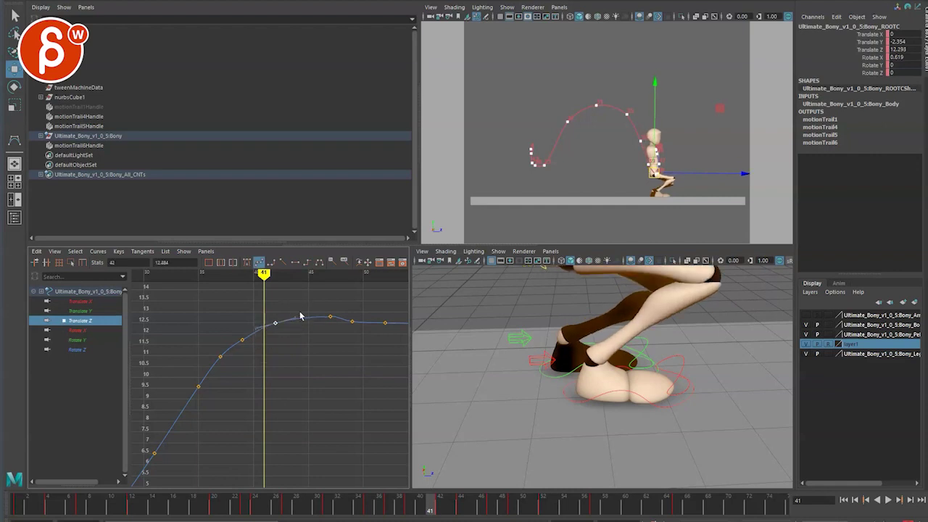
Step: Remove the Translate Z key at frame 49 and replay the jump in the enlarged side view
key("alt+period")
key("alt+period")
key("alt+period")
key("alt+period")
key("alt+period")
key("alt+period")
key("alt+period")
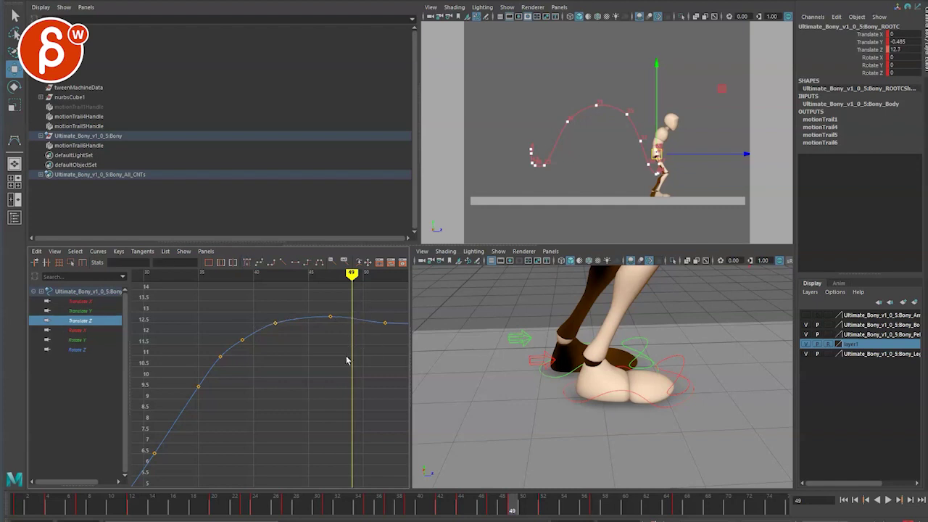
key("space")
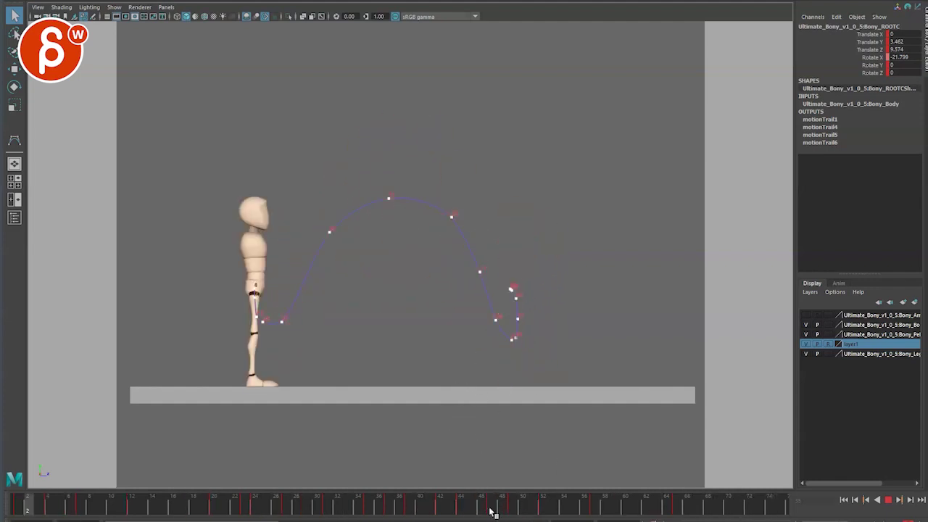
Step: Nudge the root control at frame 58 and lower it at frame 62 to about Translate Y -0.14
left_click_drag(490, 512, 602, 508)
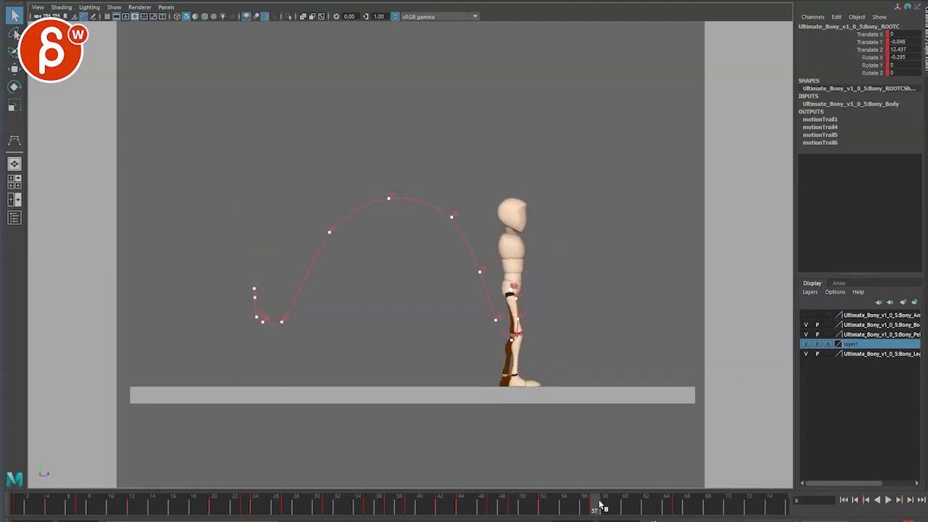
left_click_drag(505, 503, 610, 508)
left_click_drag(510, 292, 508, 293)
left_click_drag(620, 512, 655, 513)
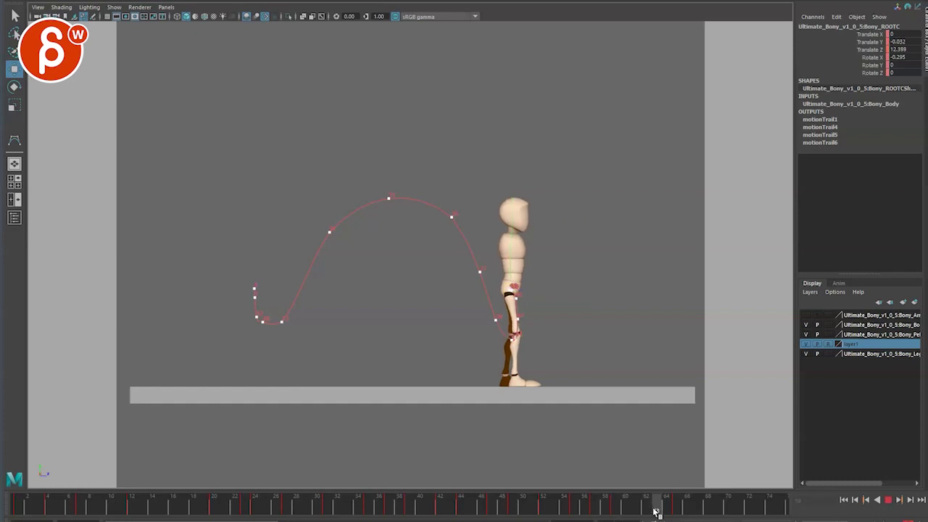
left_click_drag(513, 293, 514, 294)
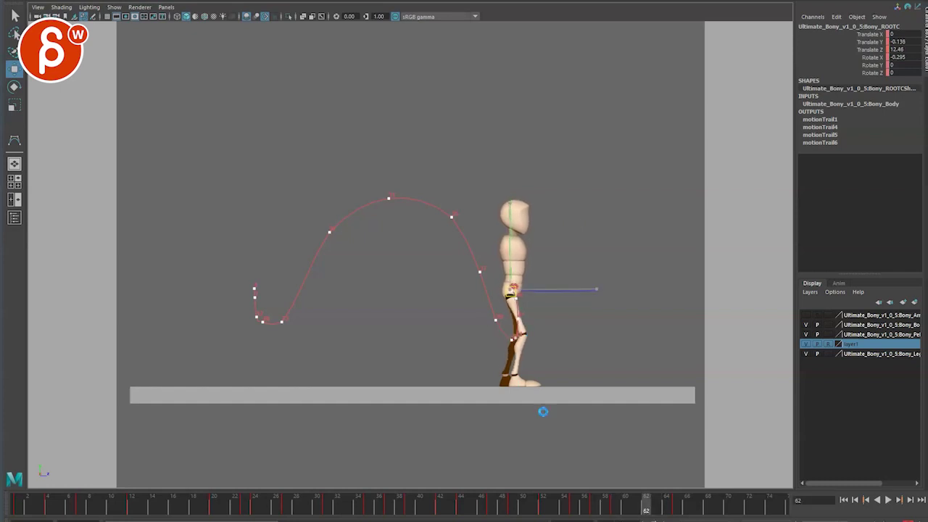
Step: Apply a key edit to the root control's keys from frame 51 to frame 70
mouse_move(563, 508)
left_mouse_down()
mouse_move(657, 509)
mouse_move(533, 509)
left_mouse_up()
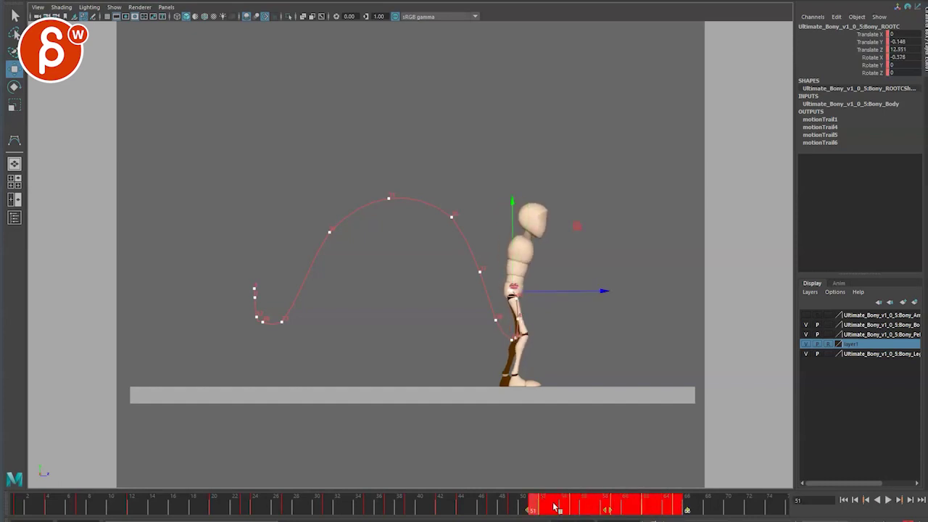
left_click(656, 443)
left_click(758, 505)
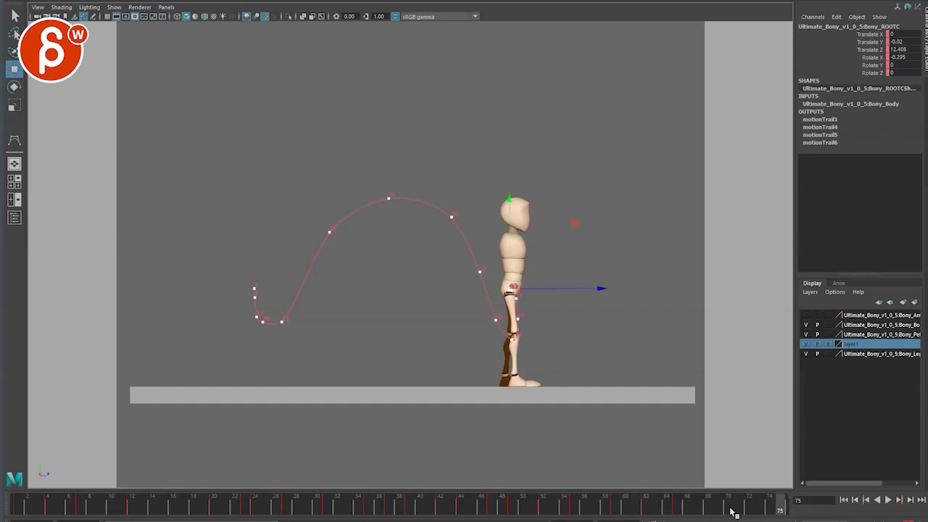
left_click_drag(733, 510, 535, 509, "shift")
right_click(560, 507)
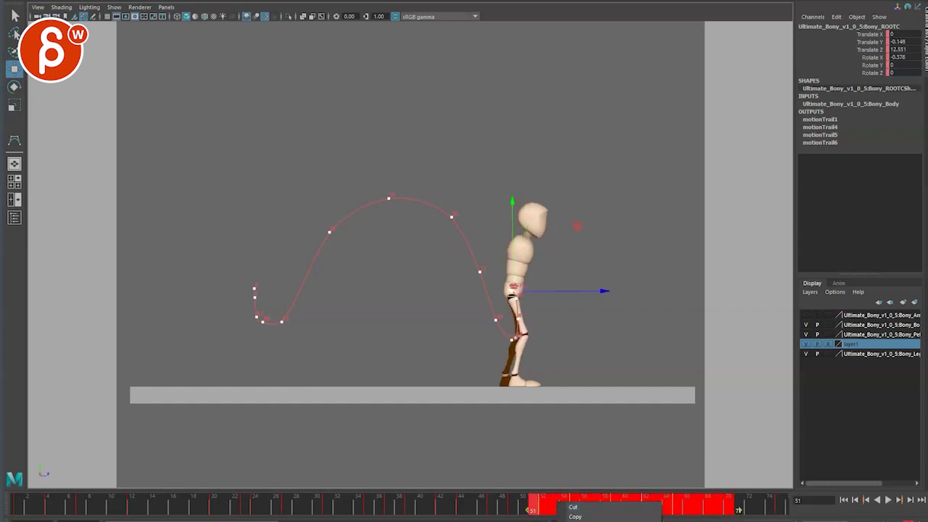
key("q")
Step: Replay the jump with the motion trails hidden
key("alt+v")
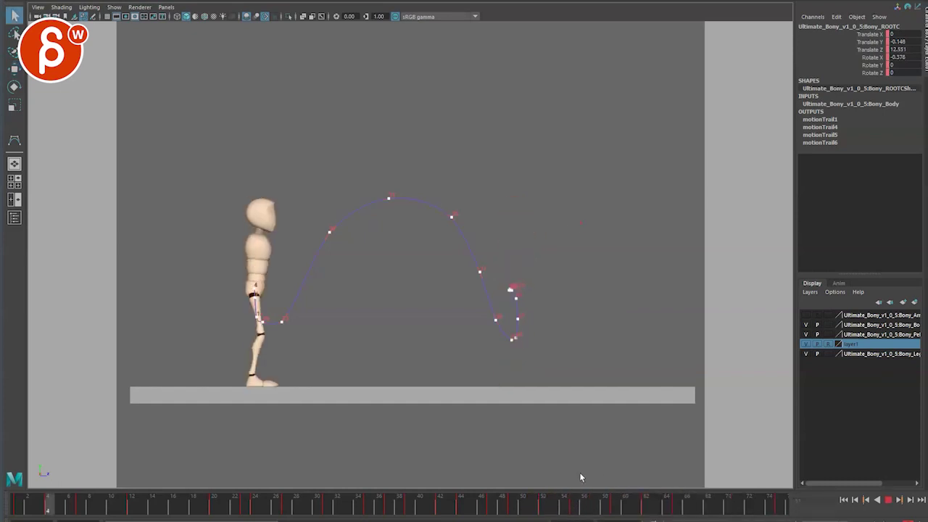
left_click(114, 7)
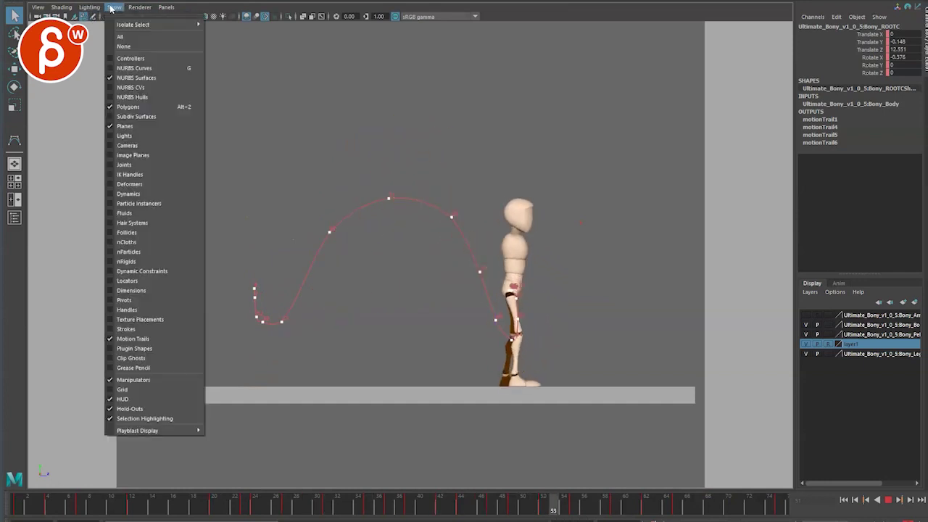
left_click(141, 340)
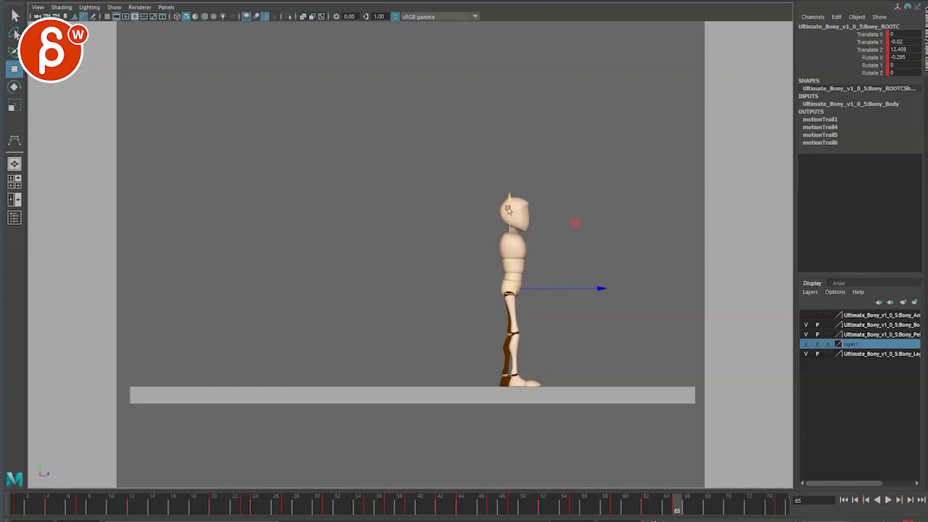
Step: Lower the root control at frame 65 to about Translate Y -0.113 and replay the settle
left_click_drag(508, 202, 509, 204)
key("alt+v")
key("alt+v")
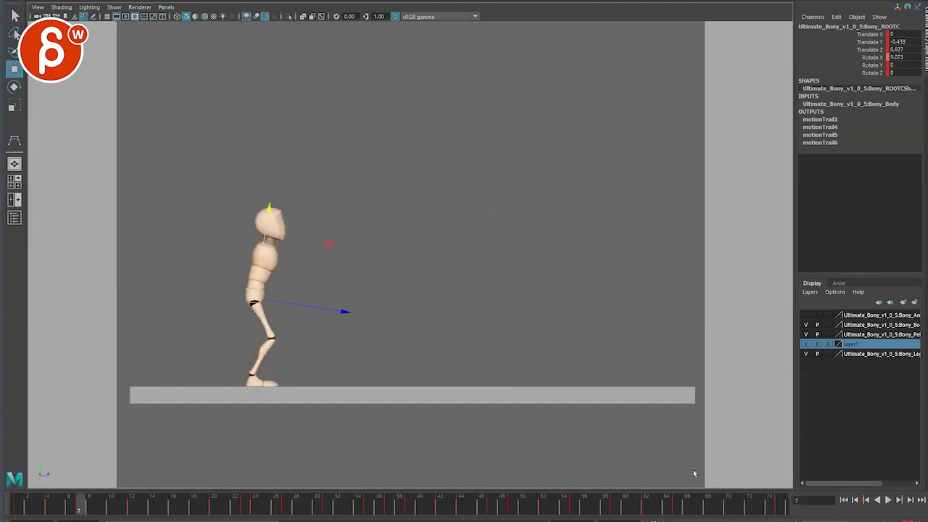
left_click(682, 504)
key("alt+v")
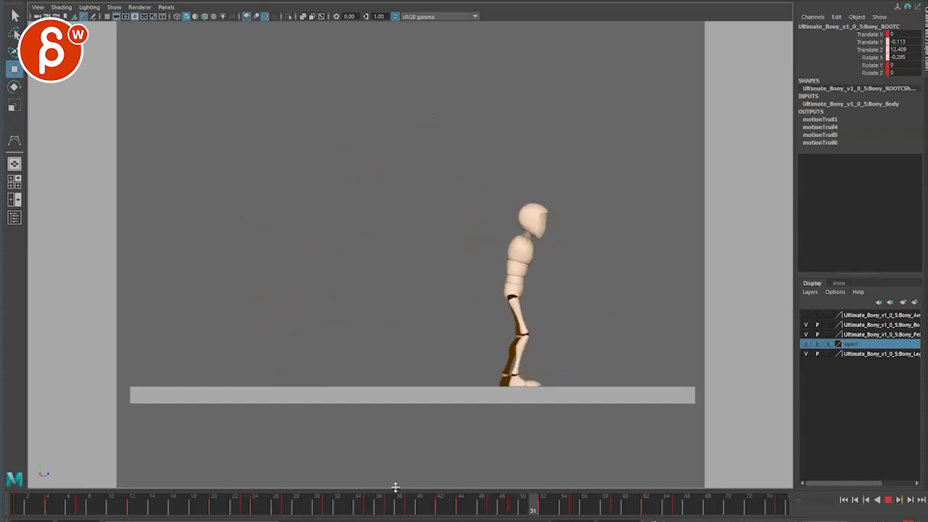
key("alt+v")
Step: Show the motion trails again and reselect the root control, revealing the rig controls only for the selection
left_click(114, 7)
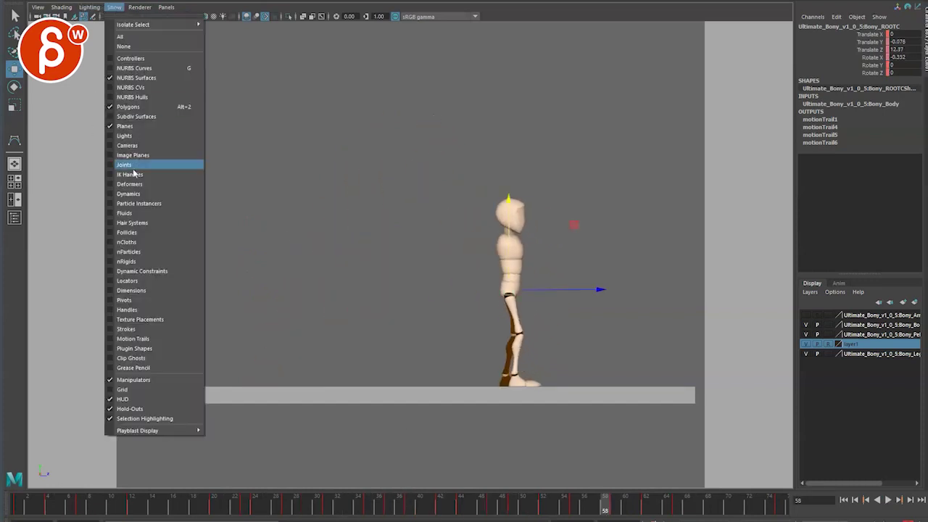
left_click(155, 343)
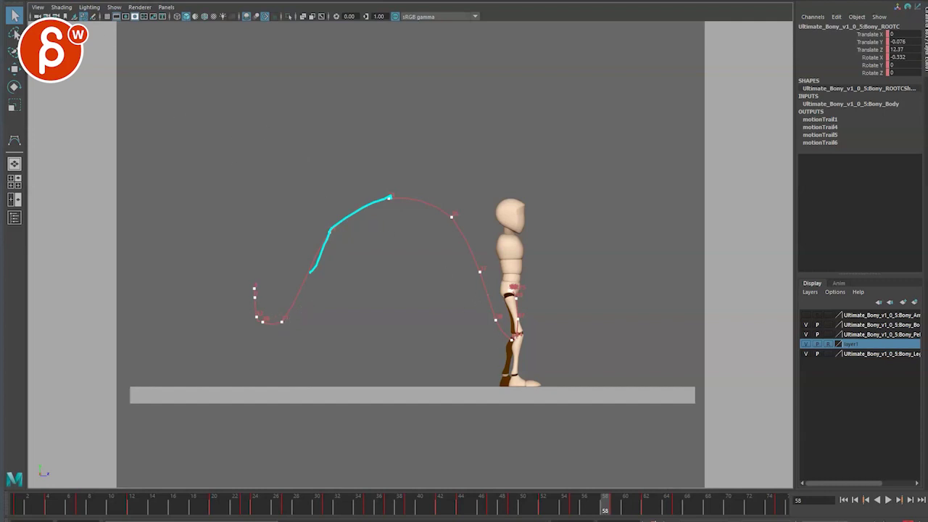
key("alt+1")
left_click(538, 324)
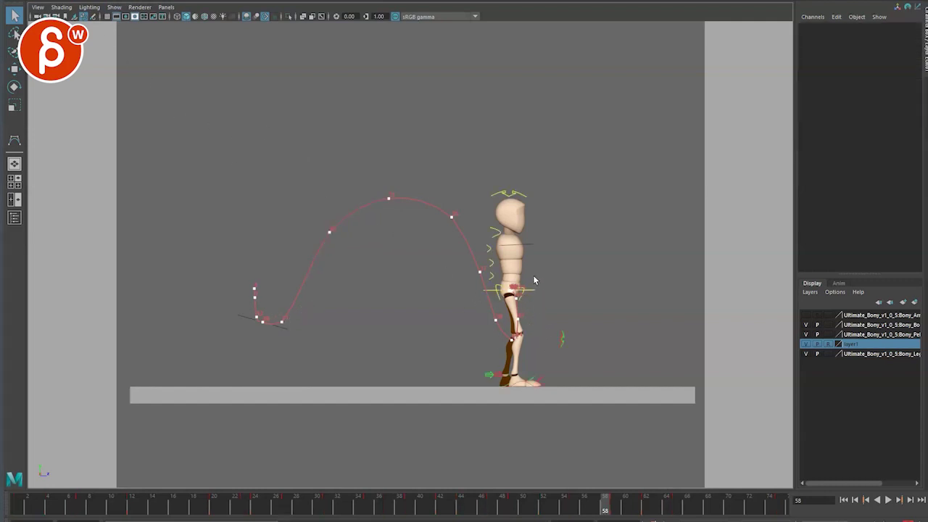
left_click(535, 285)
key("alt+1")
Step: Lower the root control at frame 25 to about Translate Y 0.125 and Translate Z 2.411, and apply a key edit there
left_click_drag(268, 509, 276, 507)
key("w")
key("alt+comma")
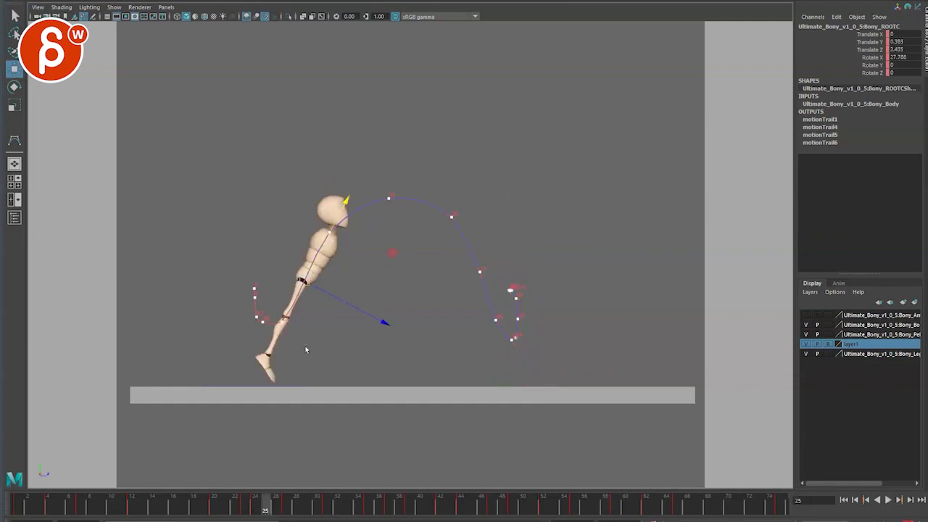
left_click_drag(305, 274, 305, 288)
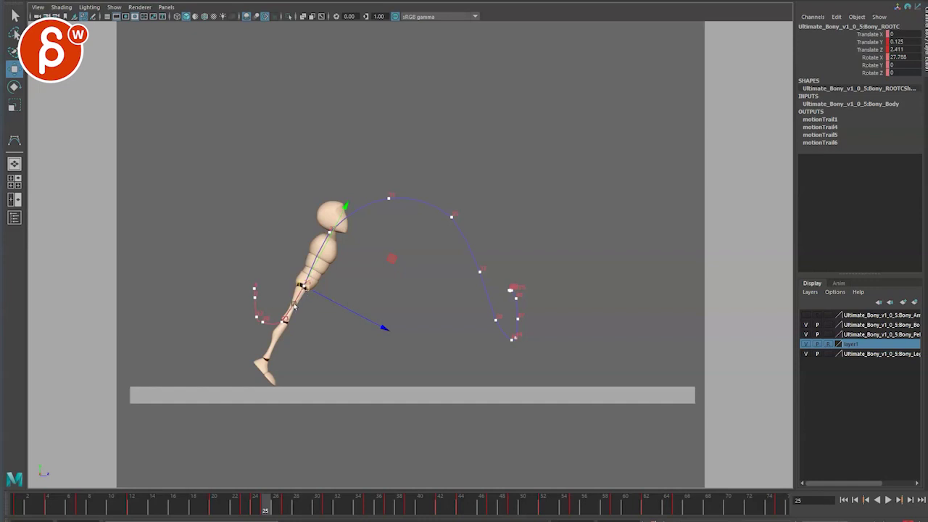
right_click(268, 509)
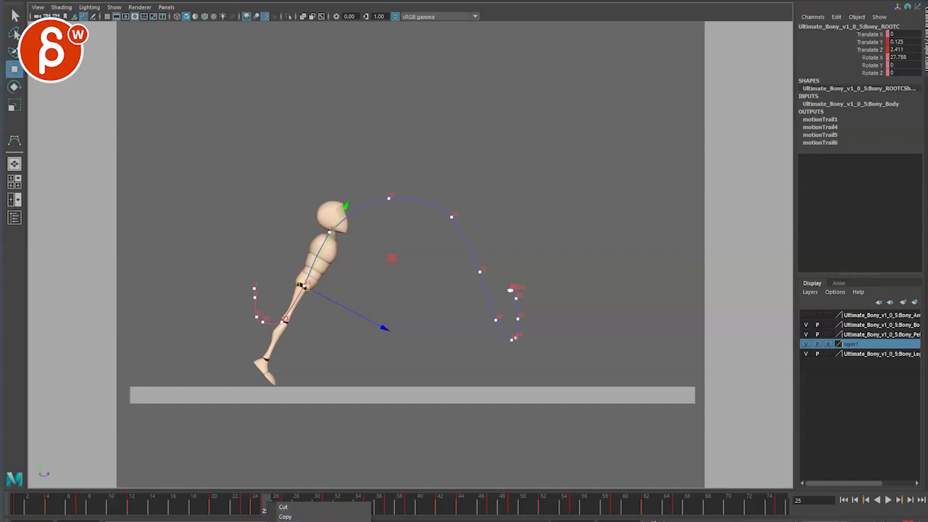
left_click(304, 521)
key("q")
Step: Raise the root control at frames 29 and 31 and move it up and back at frame 33 to round the arc's top
key("alt+period")
key("alt+period")
key("alt+period")
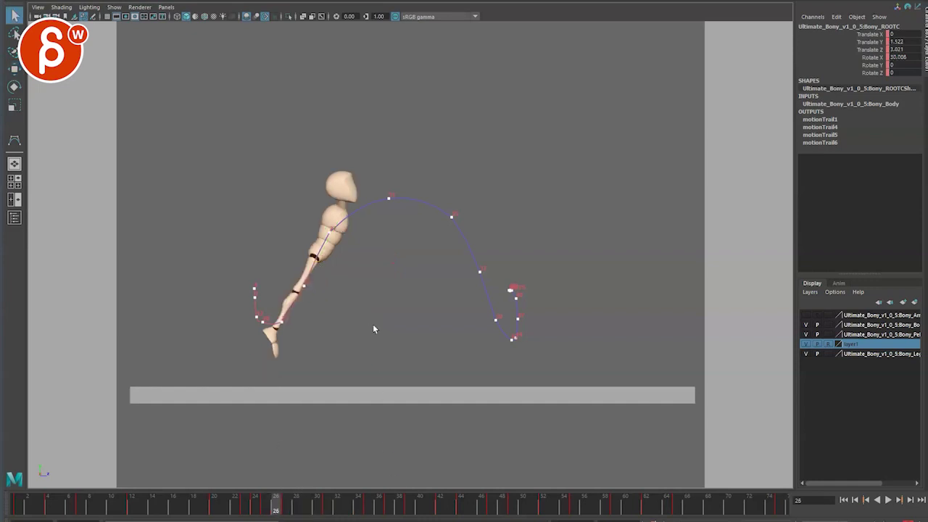
key("alt+period")
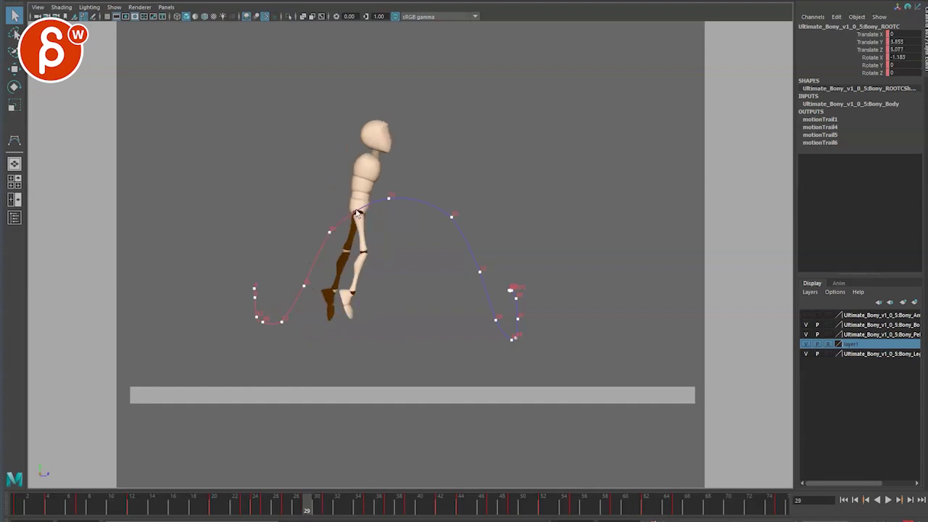
left_click_drag(359, 205, 426, 206)
key("alt+period")
key("alt+period")
key("alt+period")
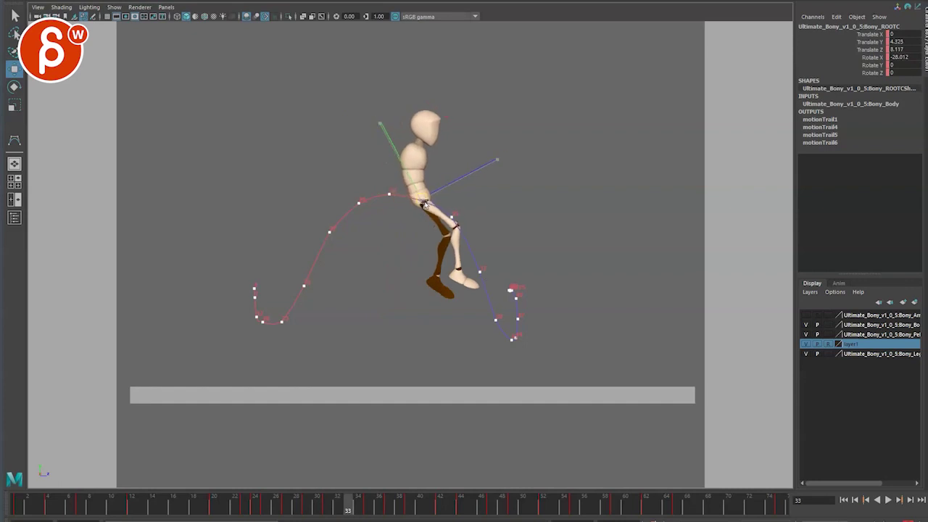
Step: Adjust the root control's position at frame 36 to smooth the descent, and step through to frame 40
key("alt+period")
key("alt+period")
key("alt+period")
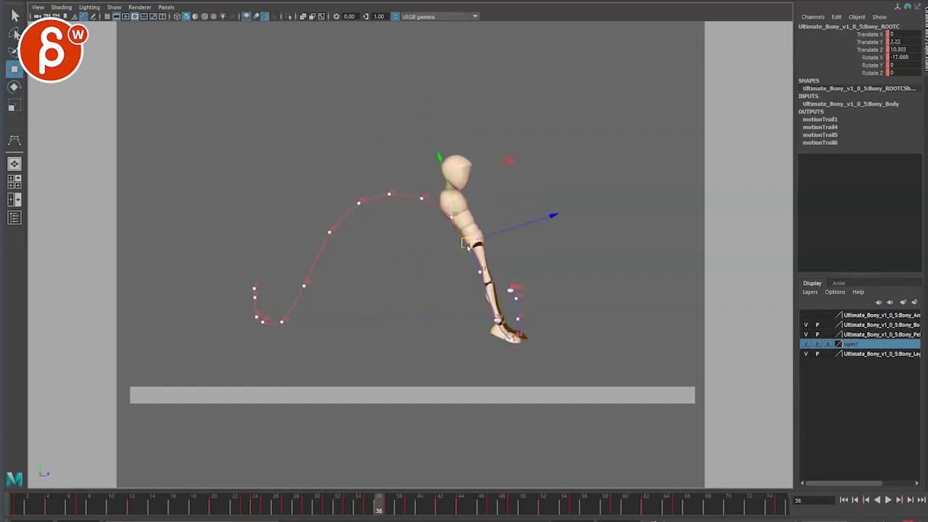
left_click_drag(465, 241, 466, 242)
key("alt+period")
key("alt+period")
key("alt+period")
key("alt+period")
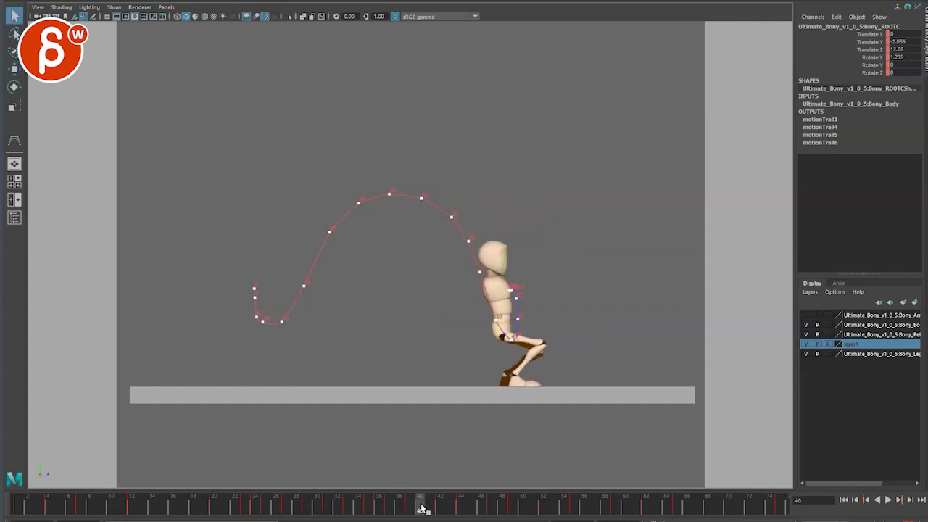
Step: Apply a key edit to the root control's keys from frame 26 to frame 39
left_click_drag(422, 509, 275, 510, "shift")
right_click(320, 510)
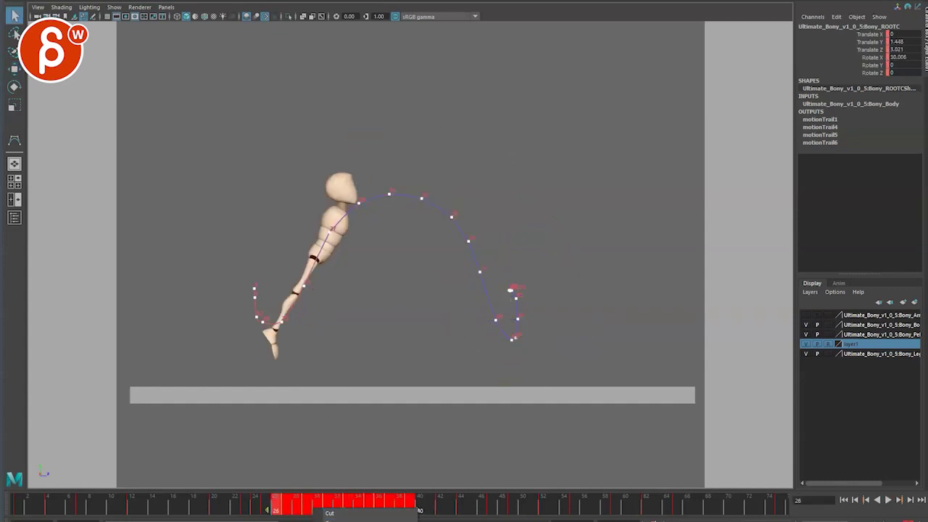
Step: Play the revised jump and hide the motion trails to judge the arc
key("alt+v")
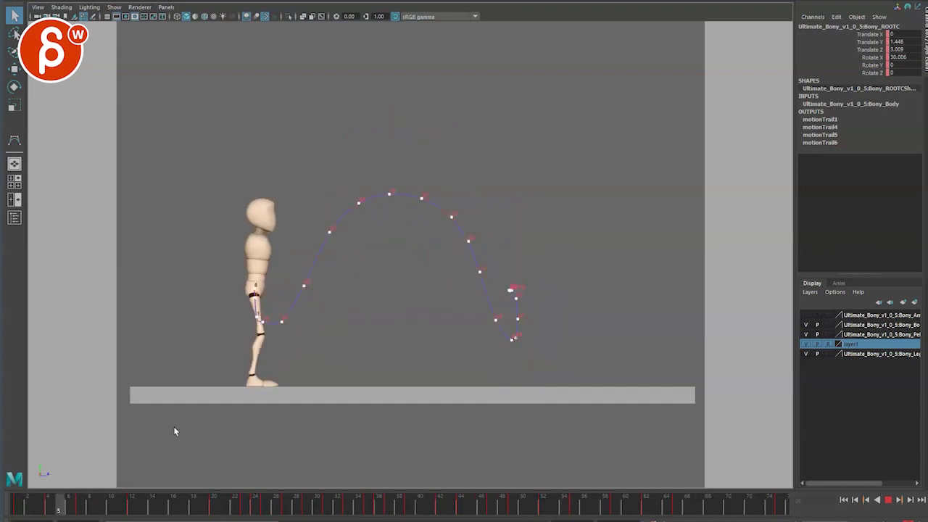
left_click(114, 7)
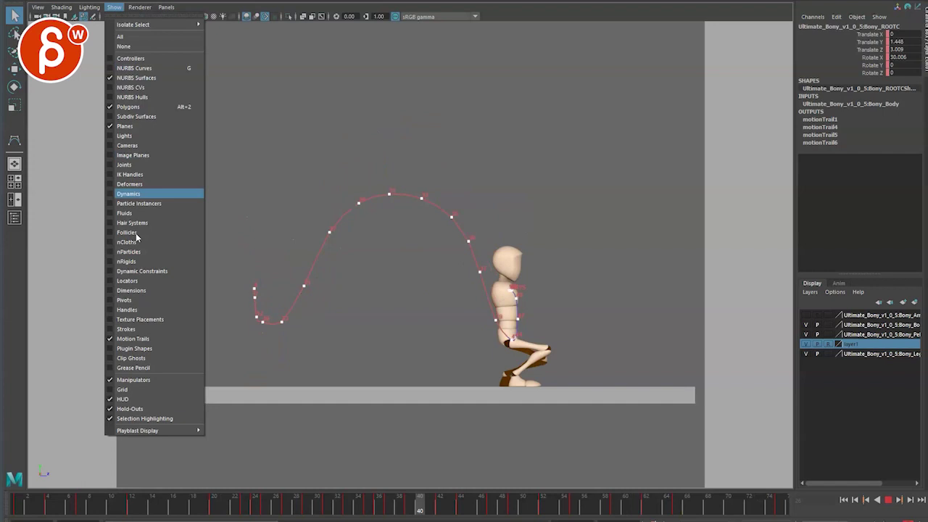
left_click(134, 339)
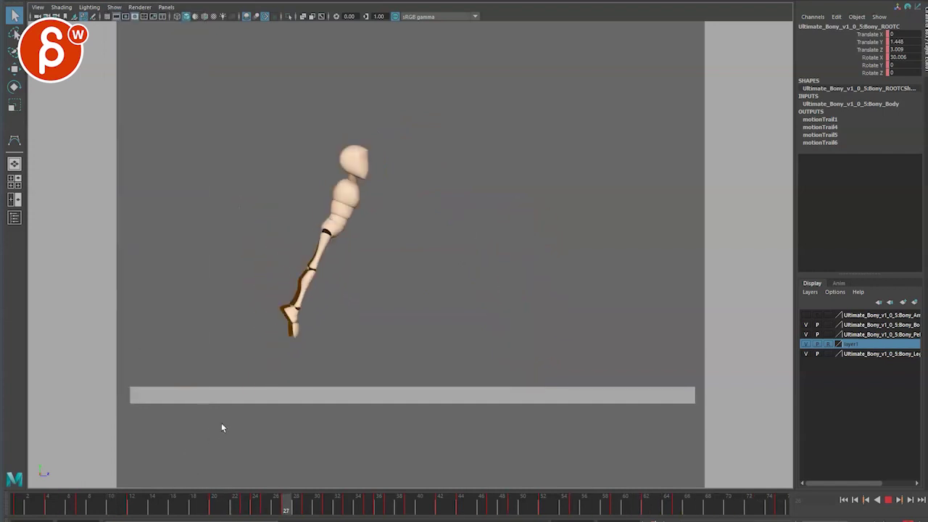